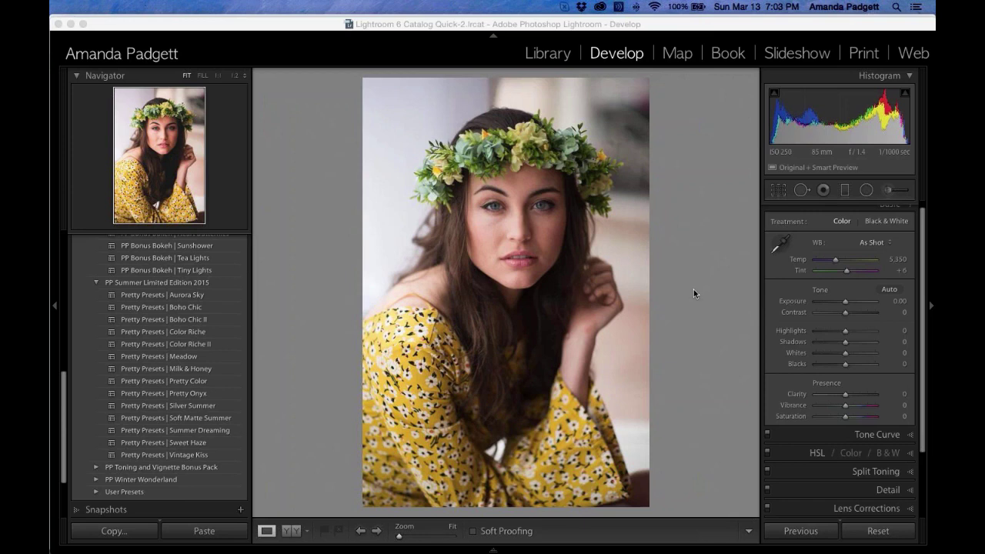
Step: Scroll to the top of the right panel and collapse the Basic panel
scroll(885, 311, "up", 1)
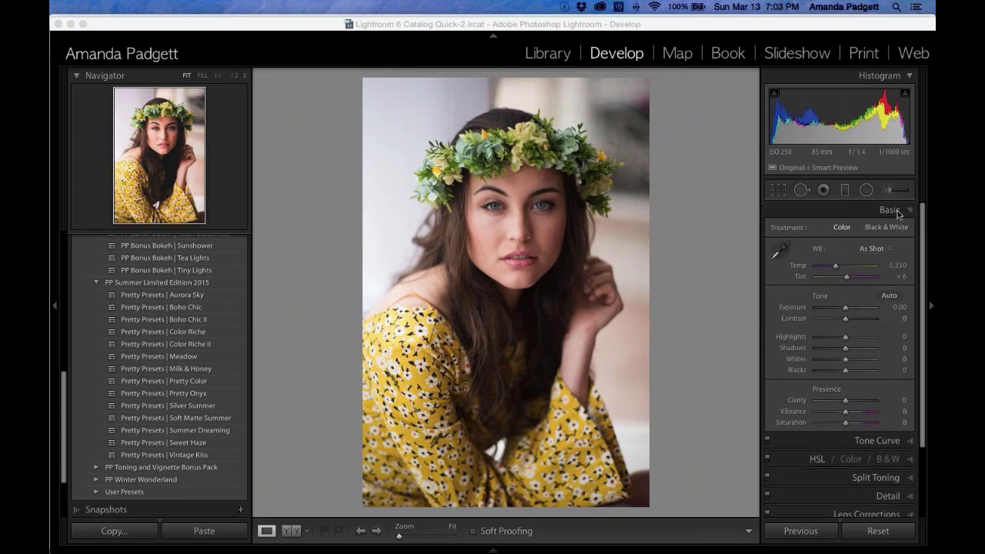
left_click(897, 211)
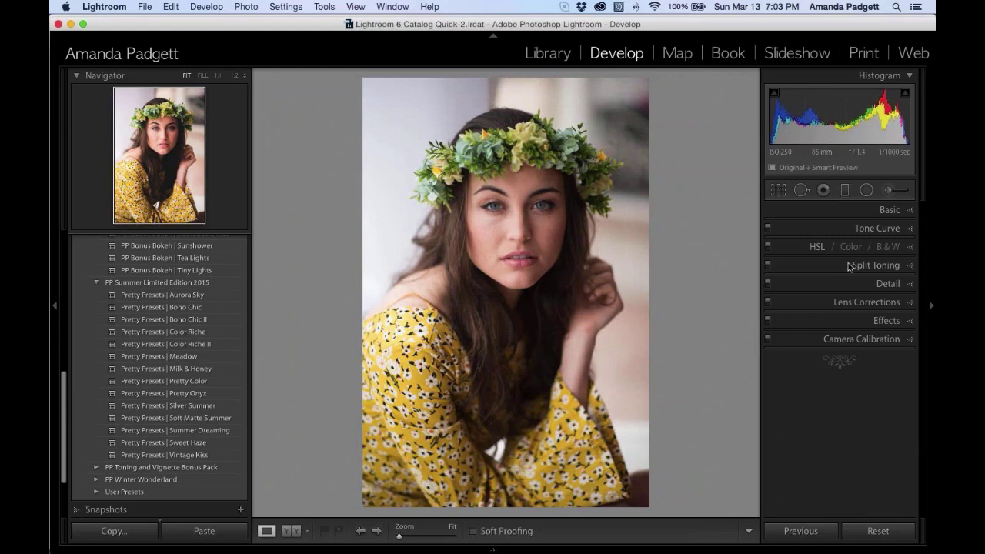
right_click(803, 320)
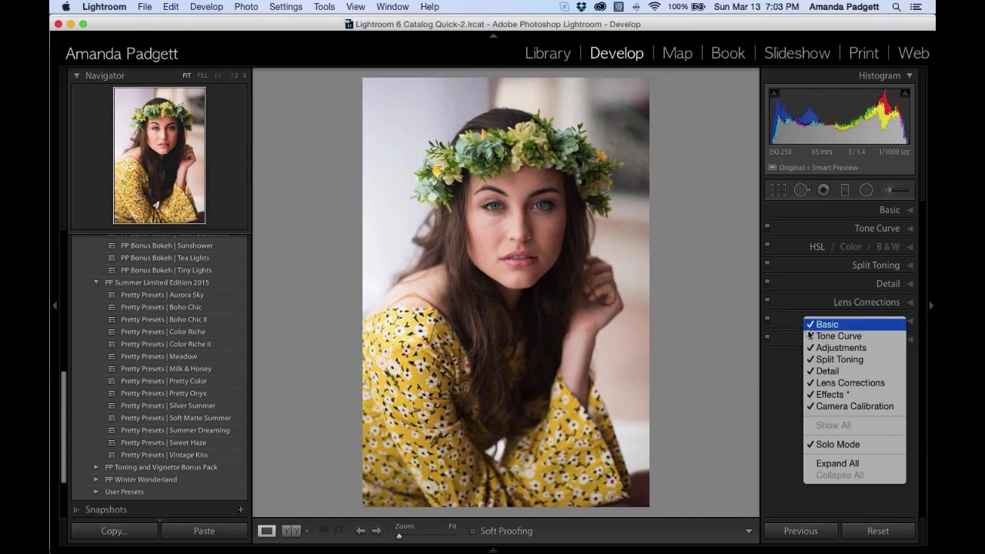
left_click(813, 361)
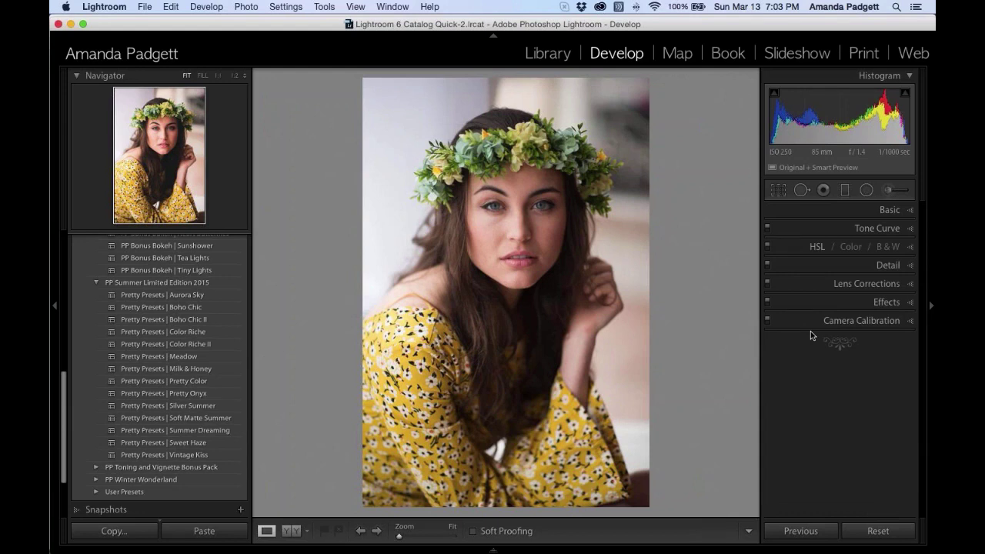
right_click(806, 270)
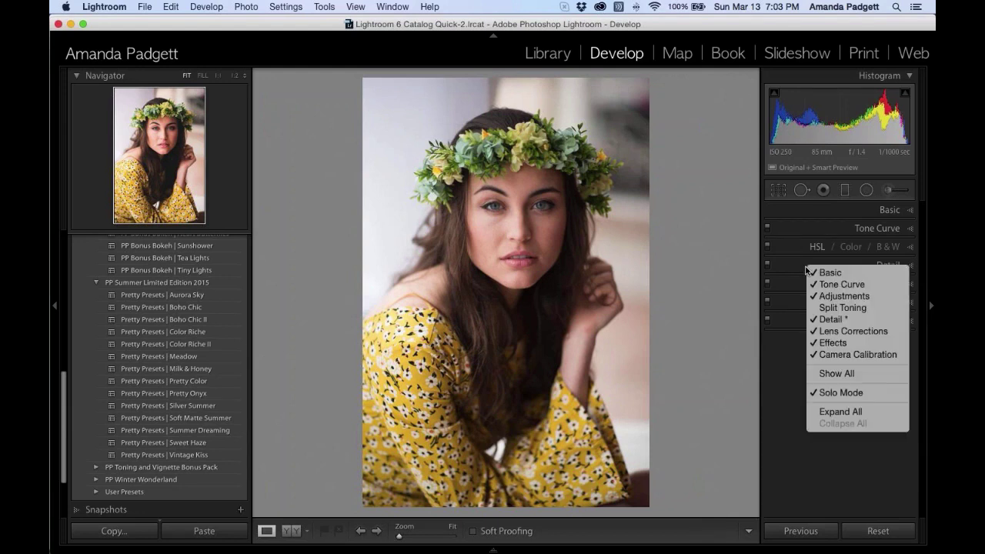
left_click(812, 308)
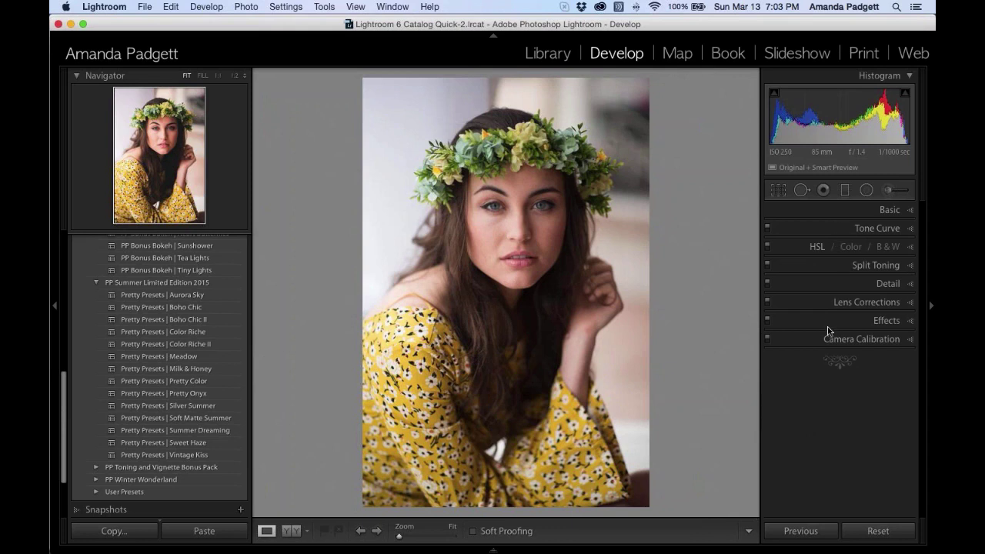
Step: Expand Basic, preview Exposure at +1.15, then reset it to 0.00
left_click(882, 205)
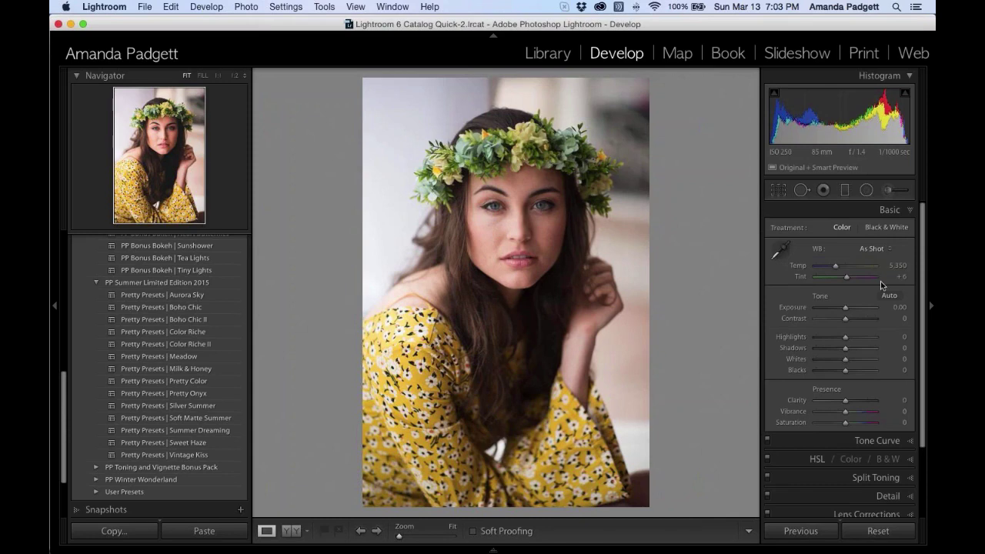
left_click_drag(845, 308, 853, 308)
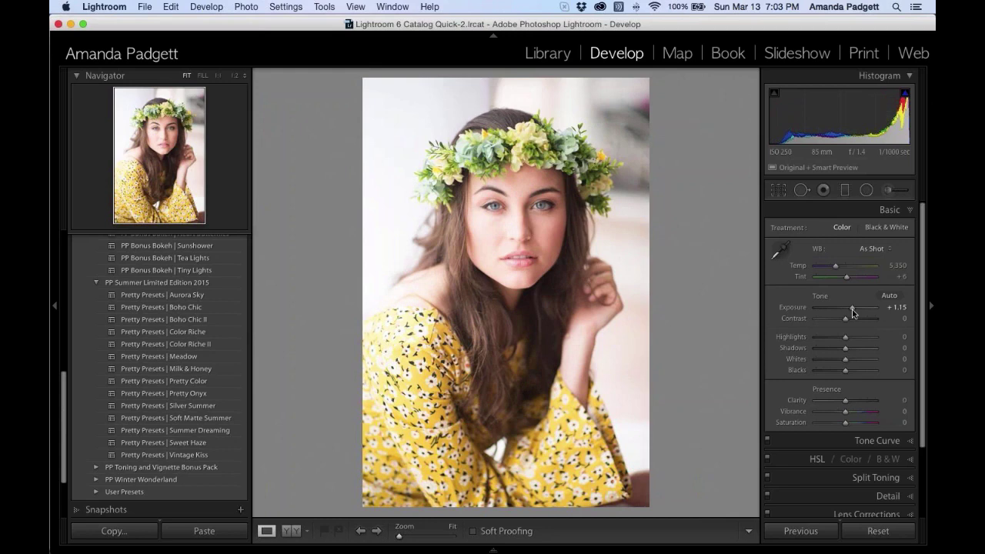
double_click(794, 310)
Step: Preview Clarity at +46, then reset it back to 0
scroll(821, 332, "down", 1)
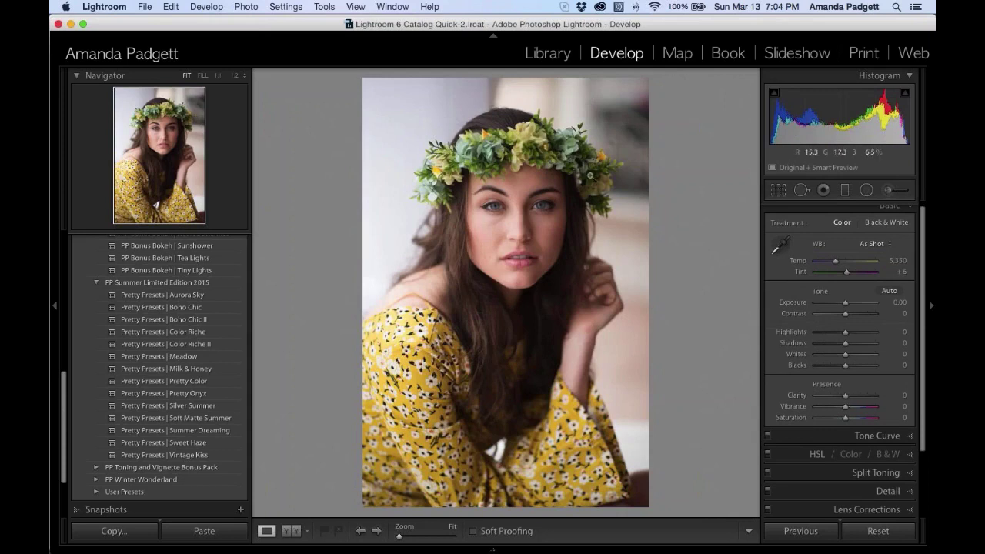
left_click(846, 396)
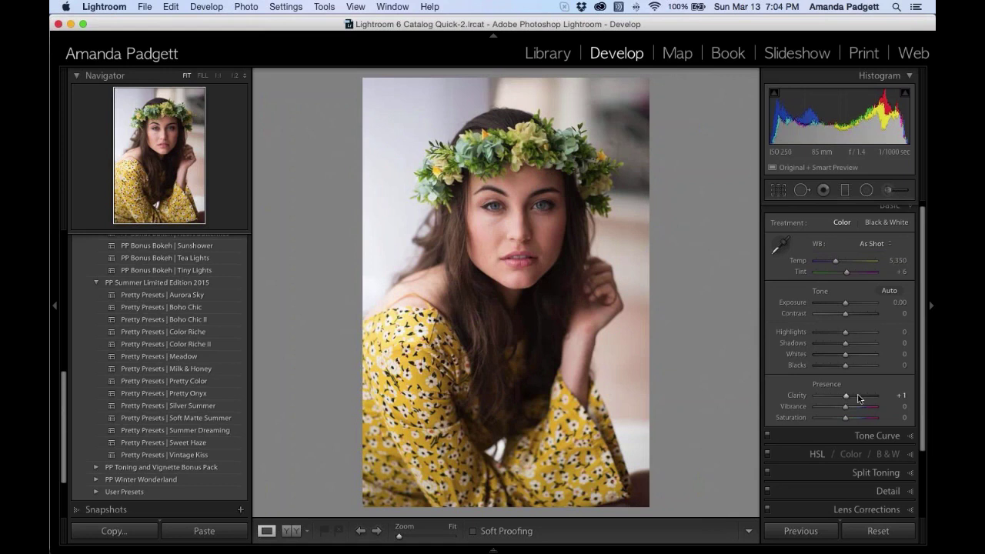
left_click(859, 396)
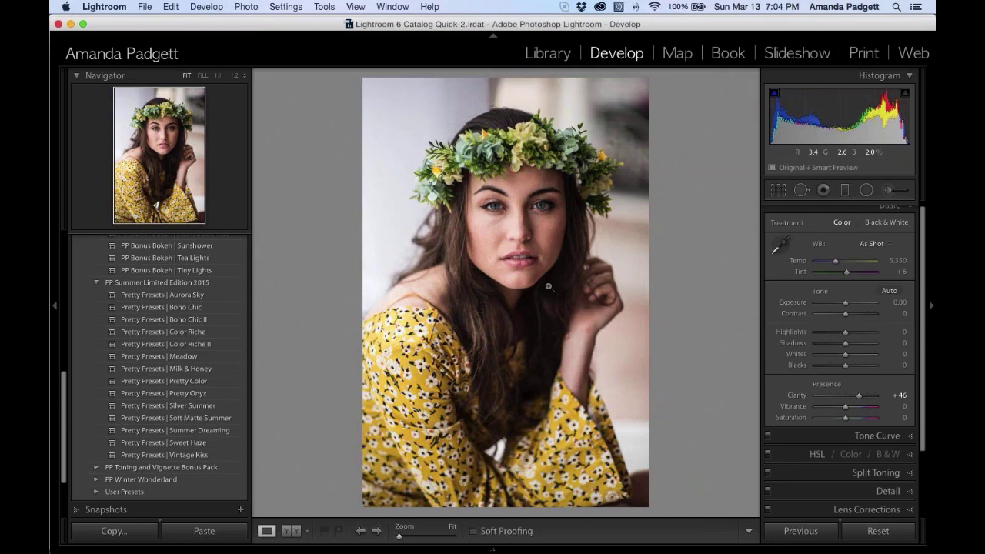
double_click(796, 396)
scroll(799, 389, "down", 1)
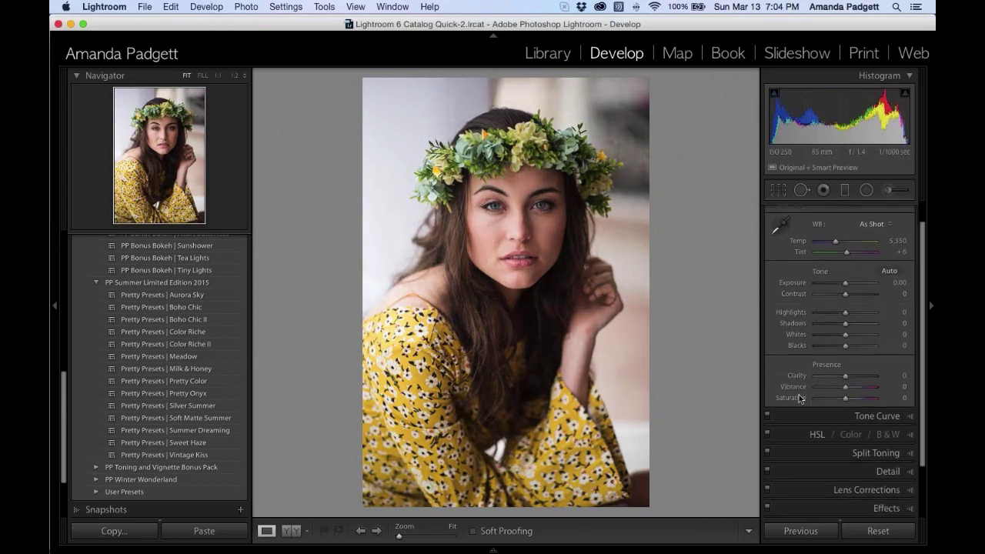
Step: Preview HSL saturation of Yellow +66 and Orange +63, then reset saturation to 0
left_click(815, 437)
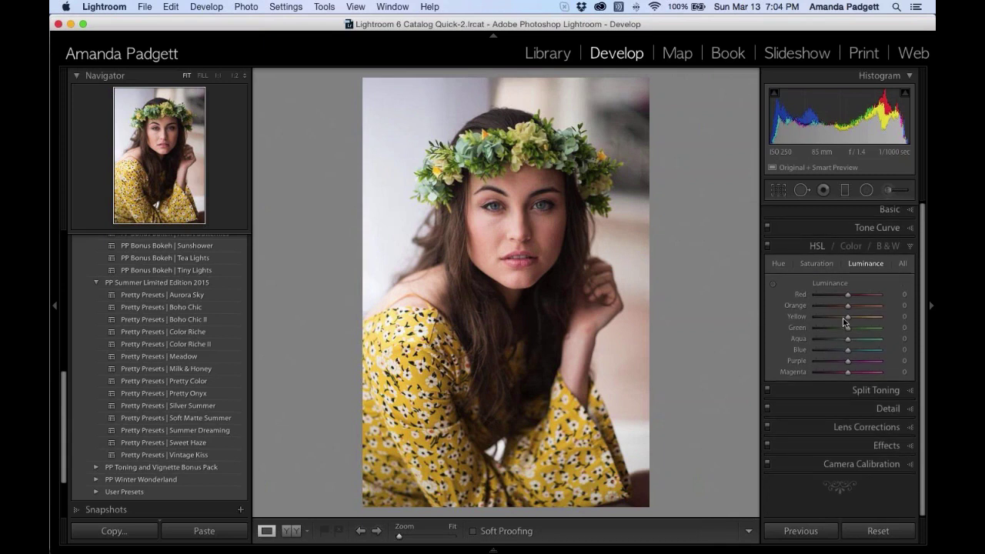
left_click(816, 264)
left_click_drag(848, 318, 869, 319)
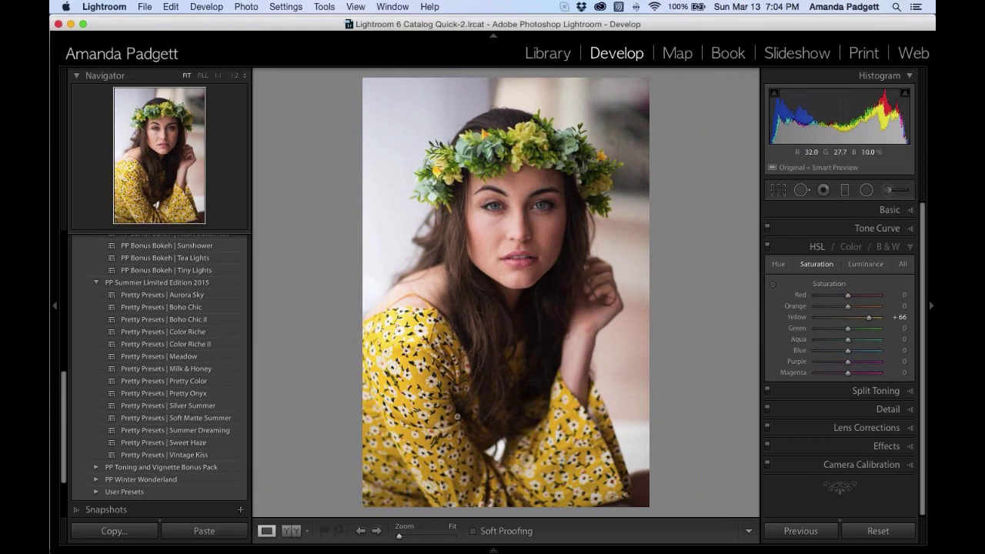
left_click_drag(852, 308, 870, 311)
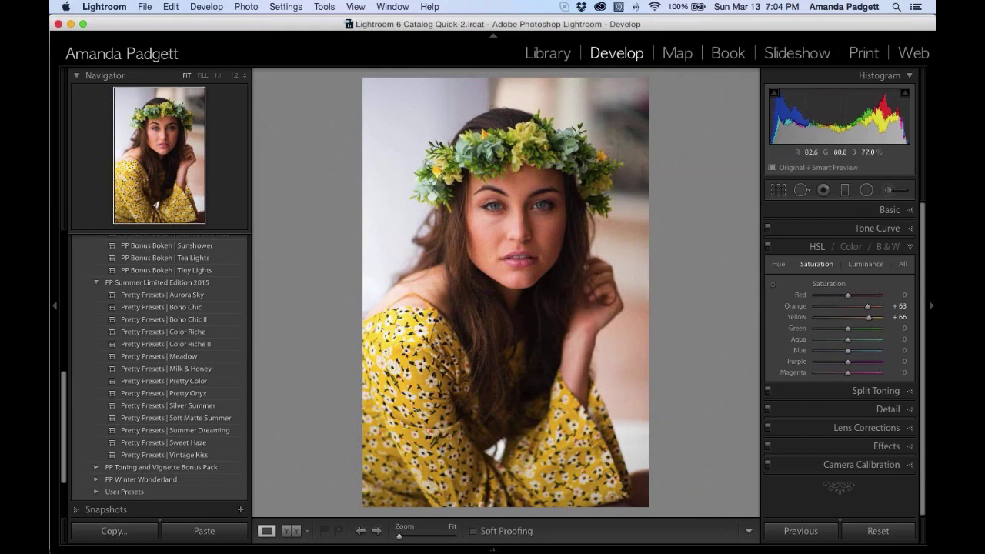
double_click(813, 285)
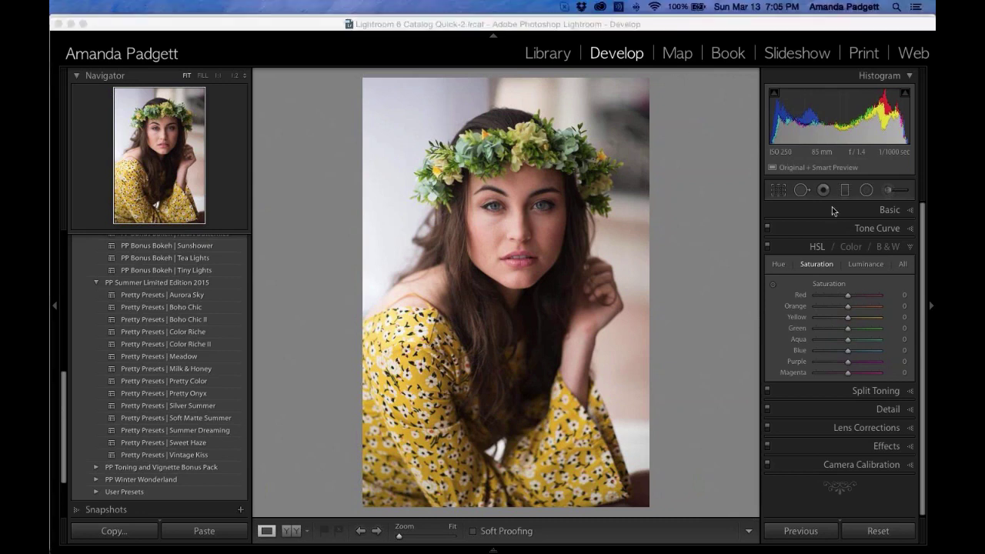
Step: Apply the Pretty Presets | Boho Chic II preset from the Presets panel
scroll(829, 212, "down", 1)
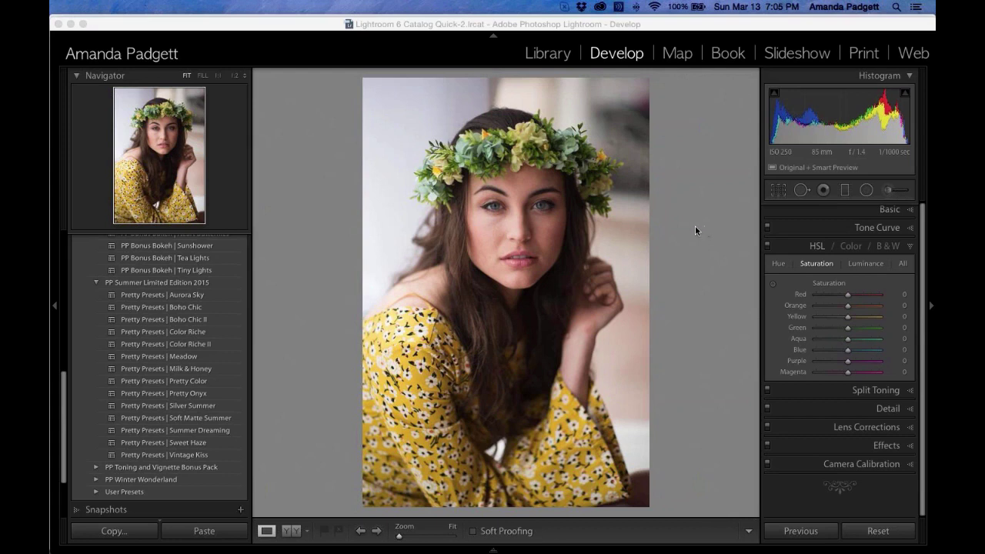
scroll(169, 315, "up", 1)
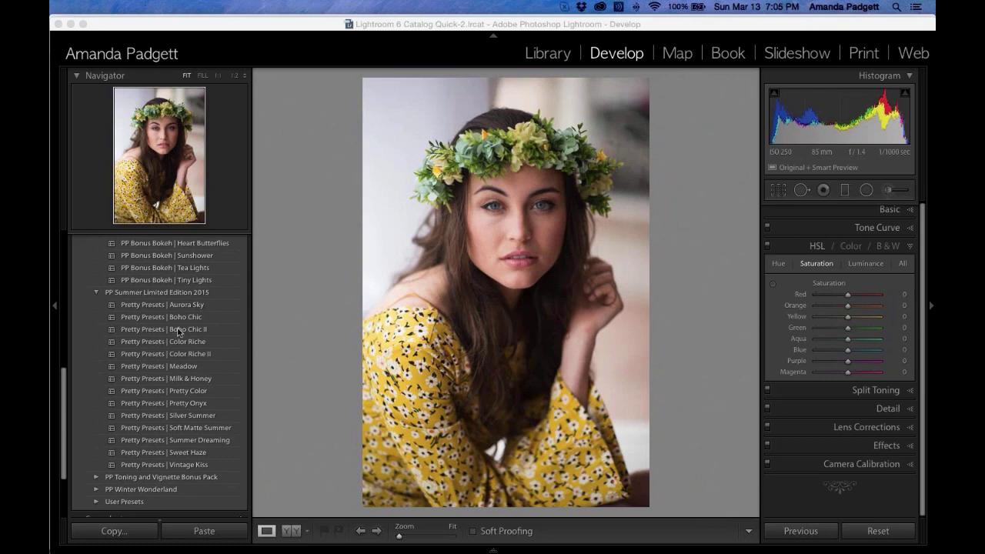
left_click(181, 332)
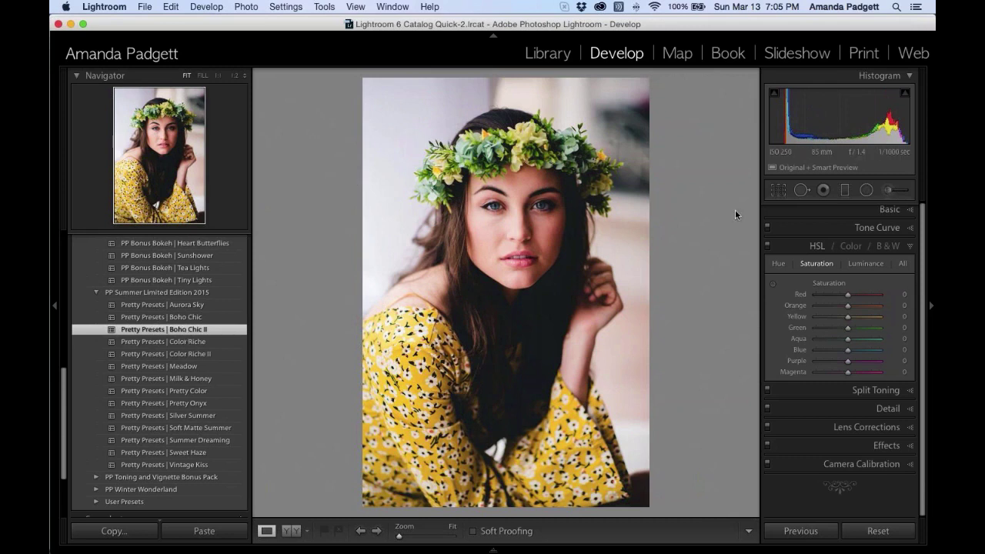
Step: Collapse the Horizontal Bokeh preset folder, reset the photo to unedited, and collapse the Histogram
scroll(154, 361, "up", 5)
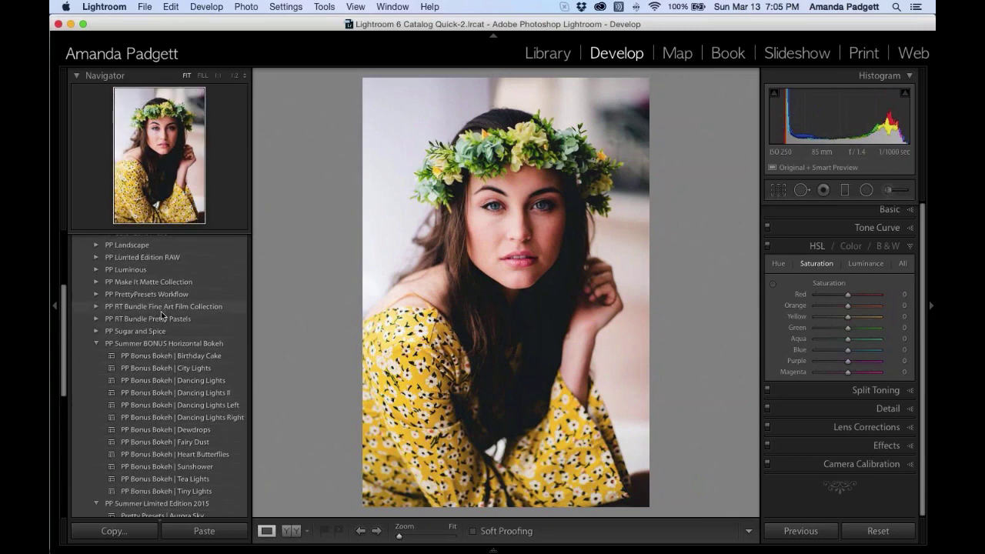
left_click(97, 344)
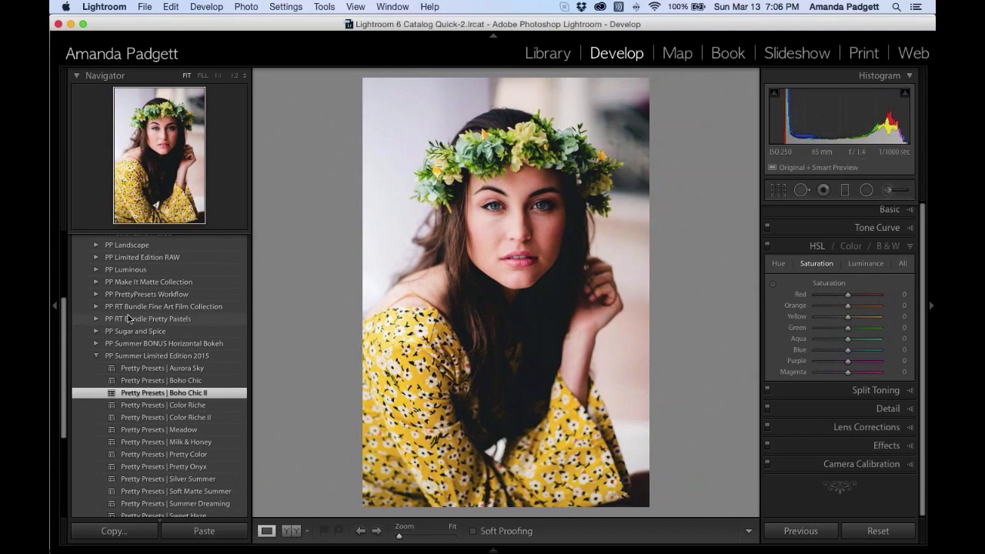
left_click(873, 530)
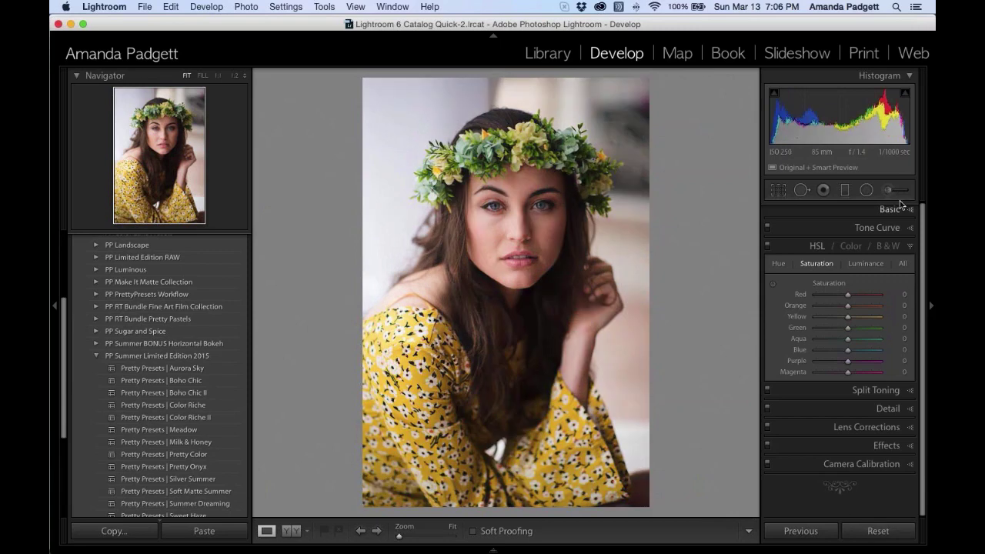
left_click(902, 85)
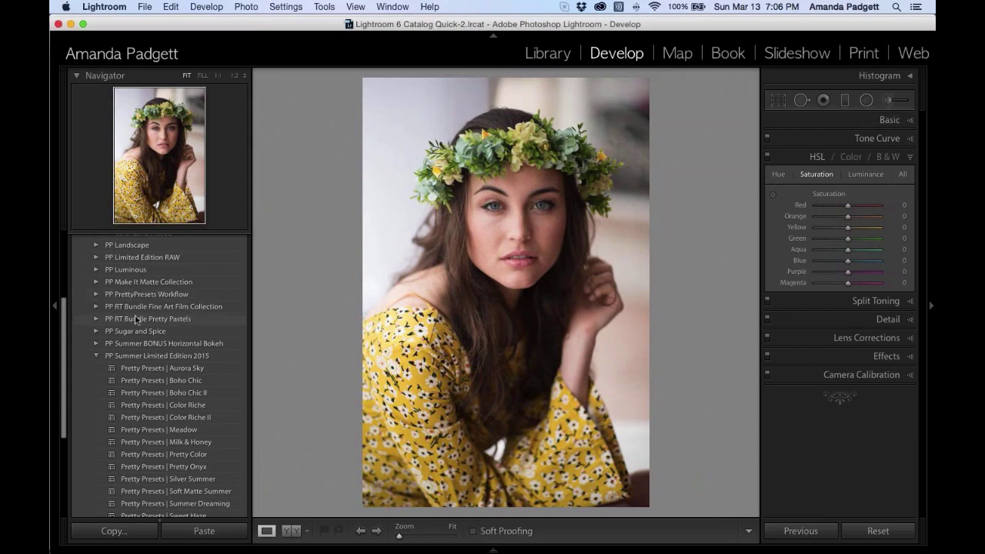
Step: Hide the left panels, check the eyes at 1:2, collapse HSL, and select the Adjustment Brush
left_click(55, 307)
left_click(407, 213)
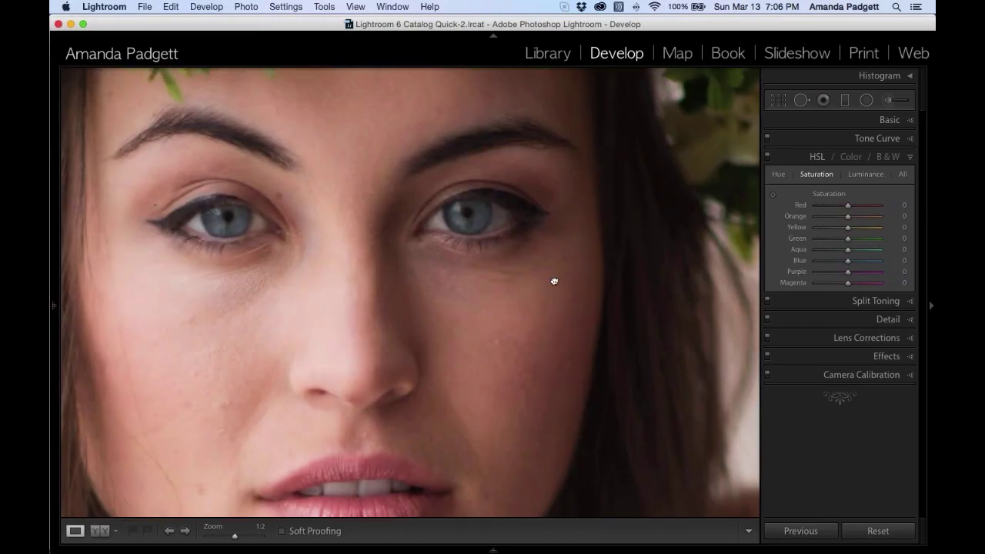
left_click(554, 280)
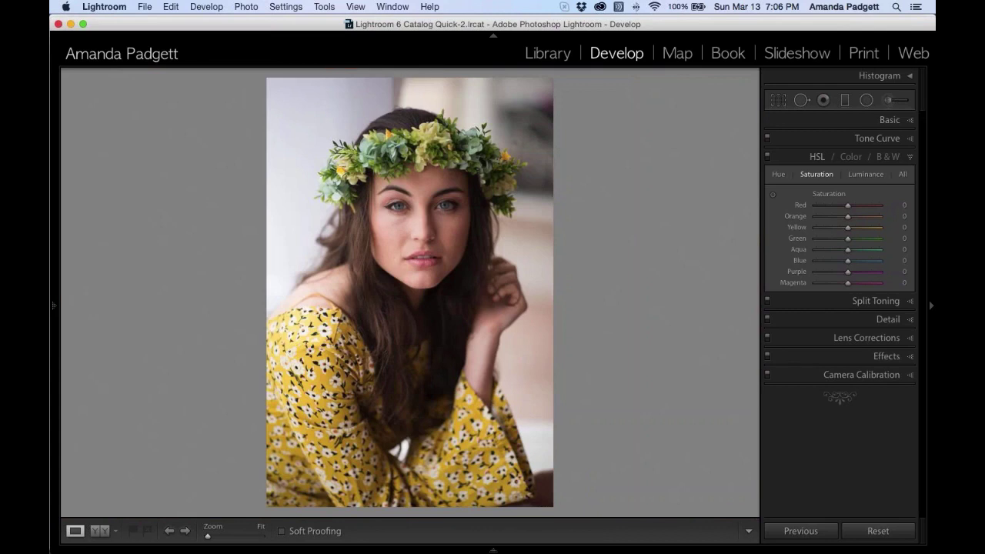
left_click(908, 158)
left_click(888, 100)
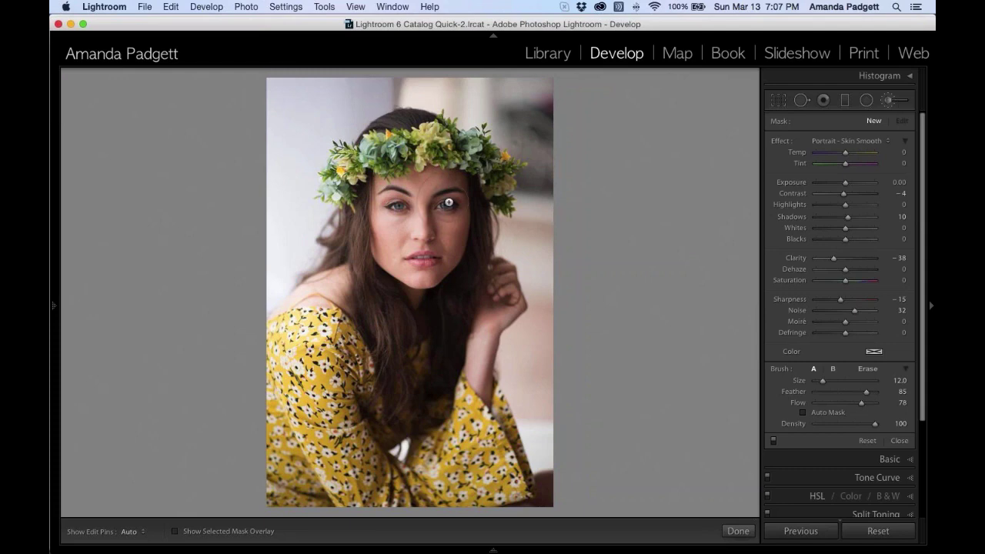
Step: Inspect the eyes, nose and lips close up, fit the view, and open the brush Effect presets list
key("super+equal")
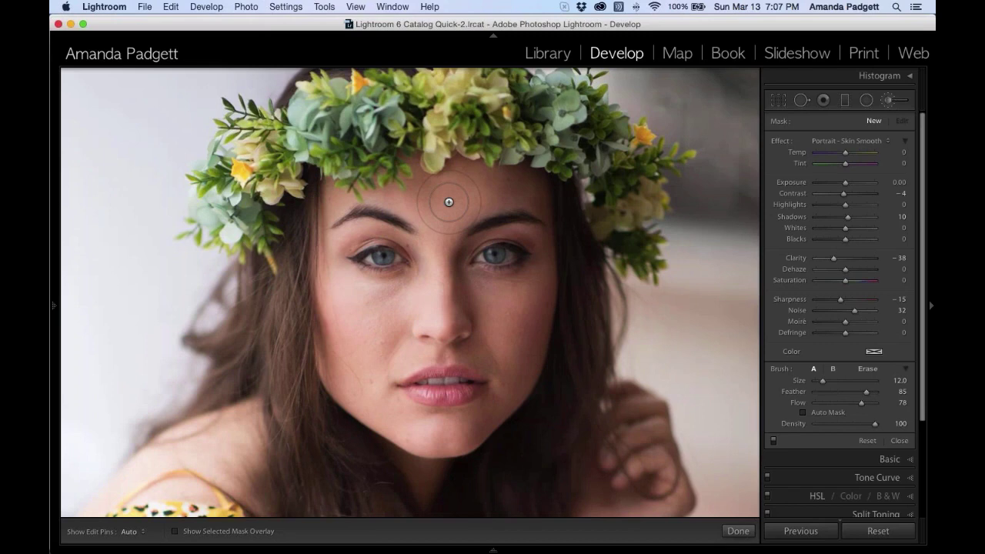
key("super+minus")
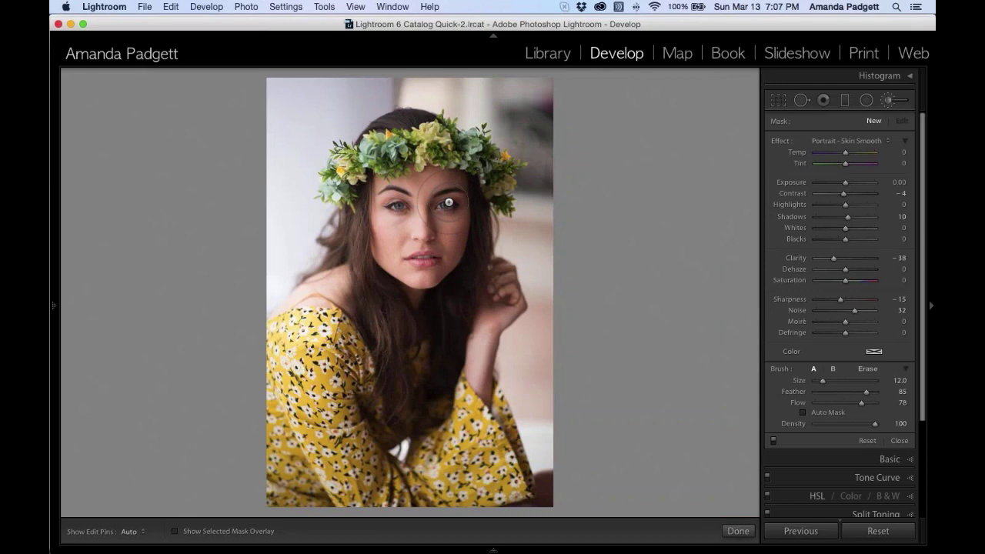
key("super+equal")
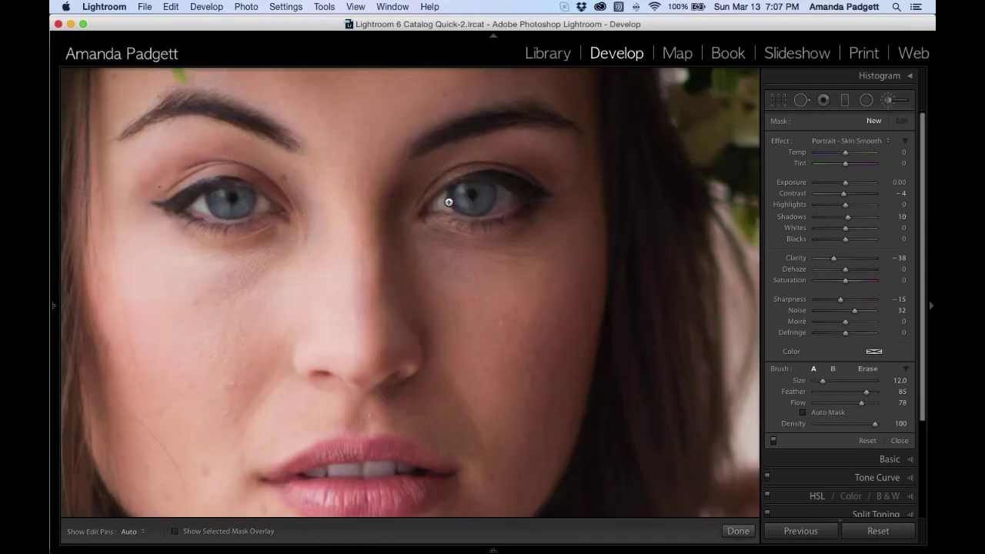
key("super+minus")
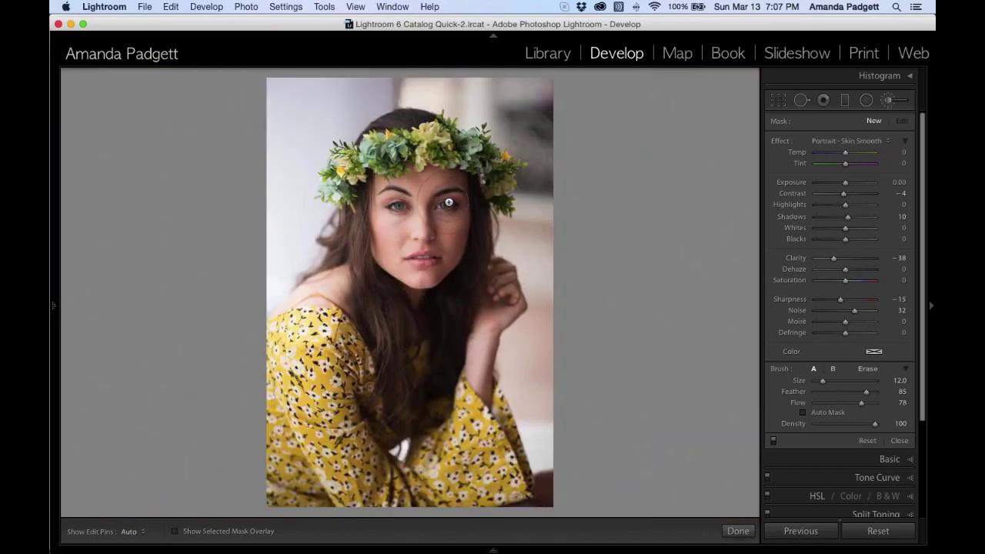
key("super+equal")
key("super+equal")
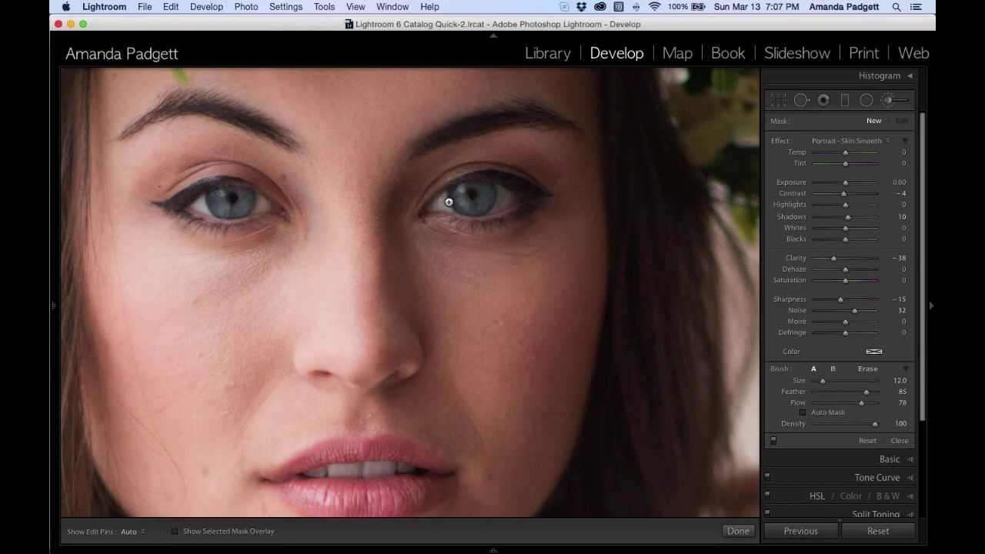
left_click_drag(448, 202, 487, 277)
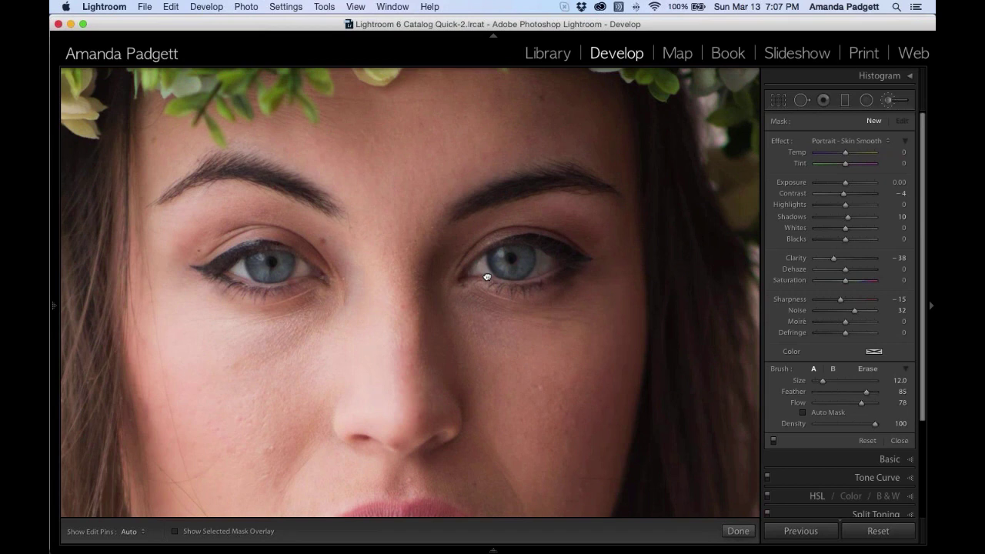
left_click_drag(489, 264, 489, 138)
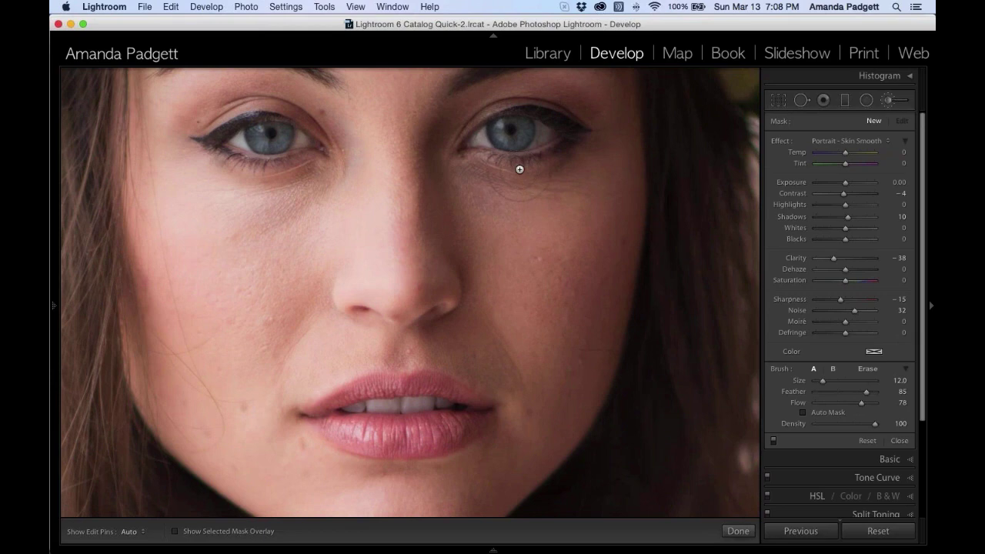
left_click_drag(519, 192, 511, 285)
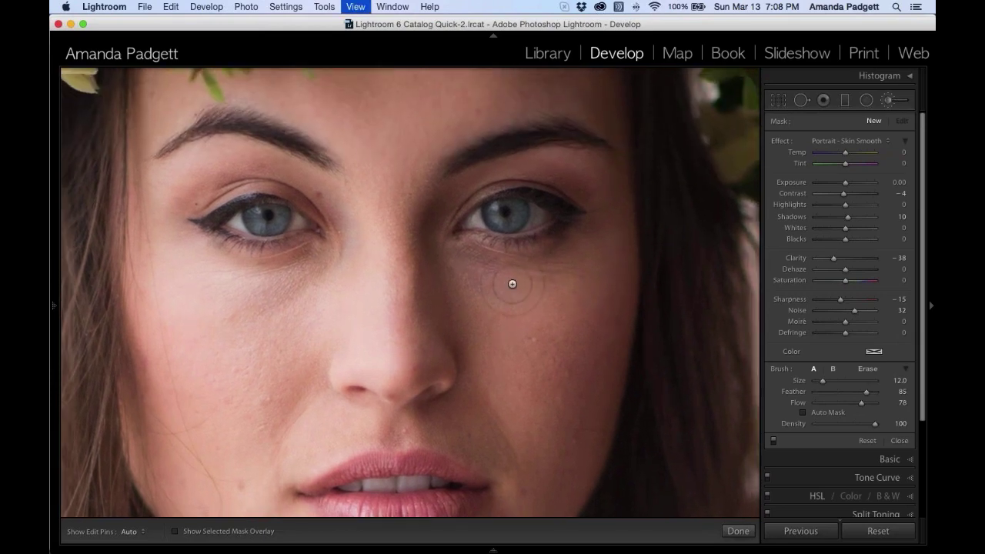
key("z")
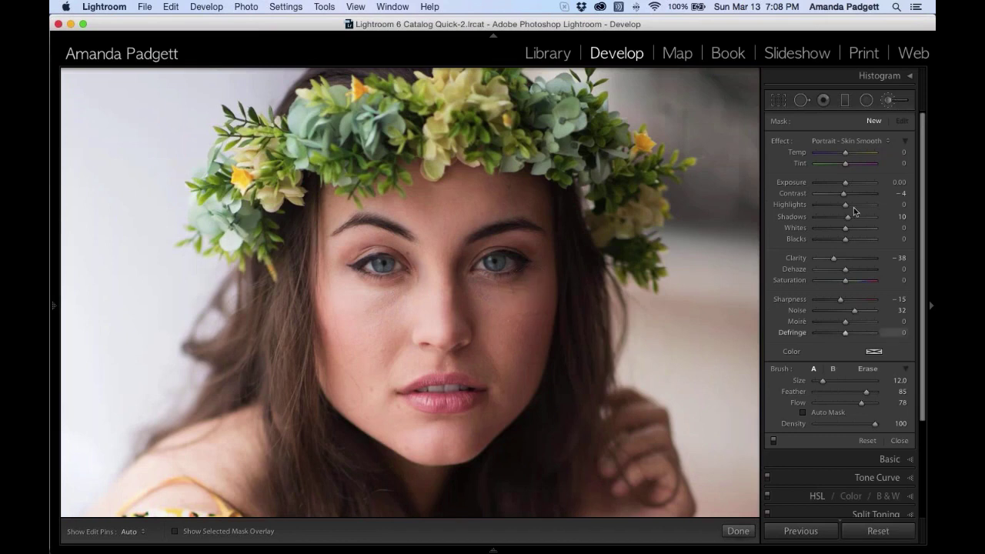
left_click(865, 140)
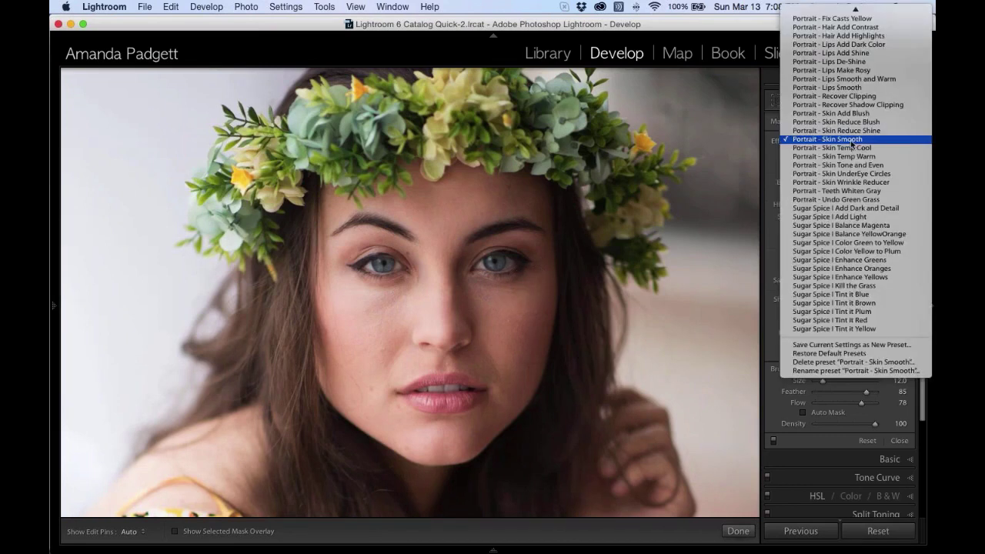
scroll(852, 142, "up", 5)
Step: Switch the brush Effect from Portrait - Skin Smooth to plain Exposure
scroll(850, 140, "up", 10)
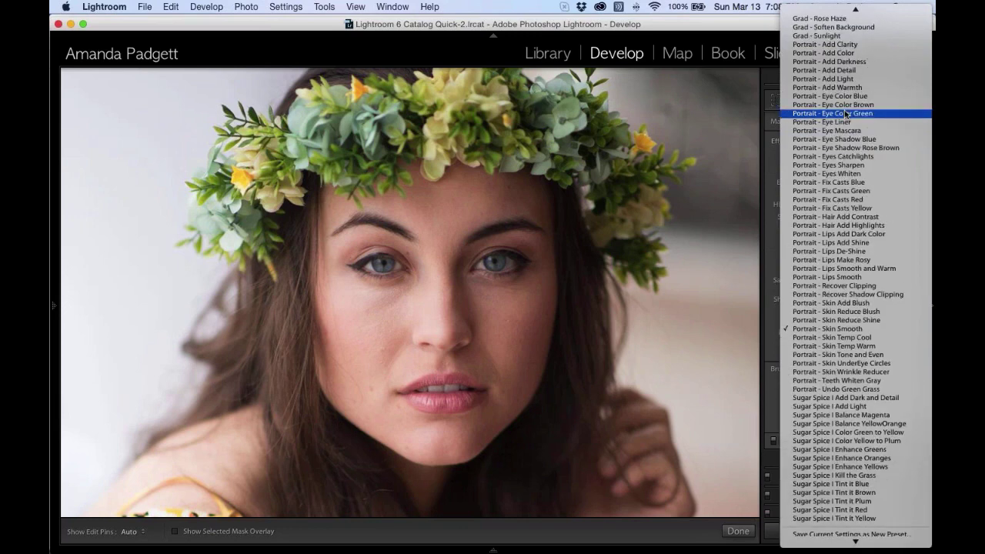
scroll(843, 125, "up", 10)
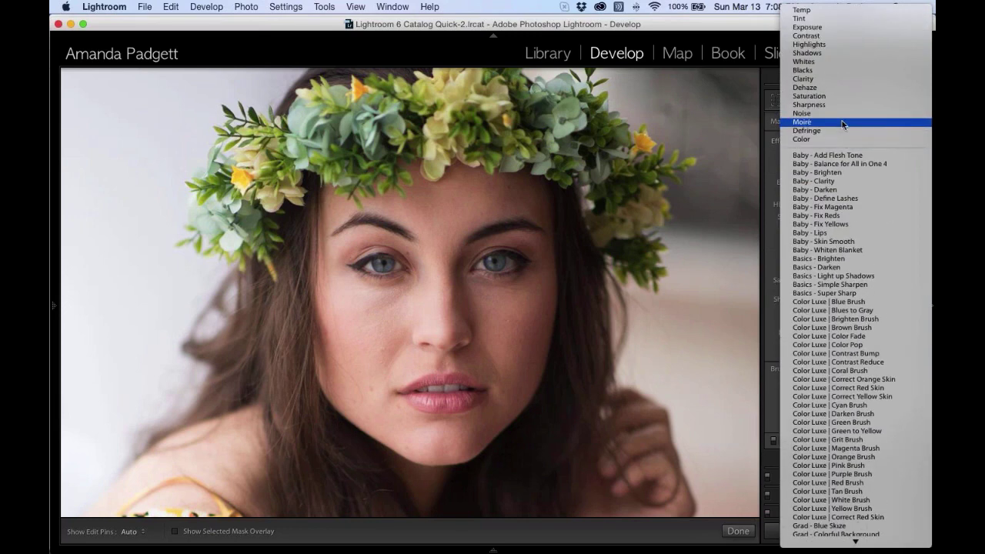
left_click(814, 28)
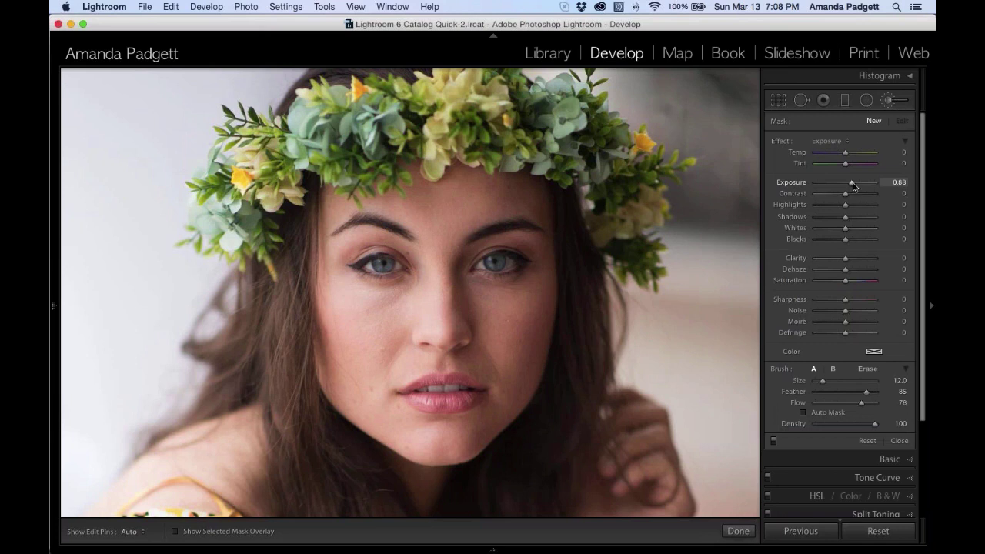
Step: Set the brush to Exposure 0.43, Feather and Flow 100, and Size 20.1
left_click_drag(853, 185, 865, 185)
left_click_drag(832, 186, 829, 185)
left_click_drag(829, 185, 850, 185)
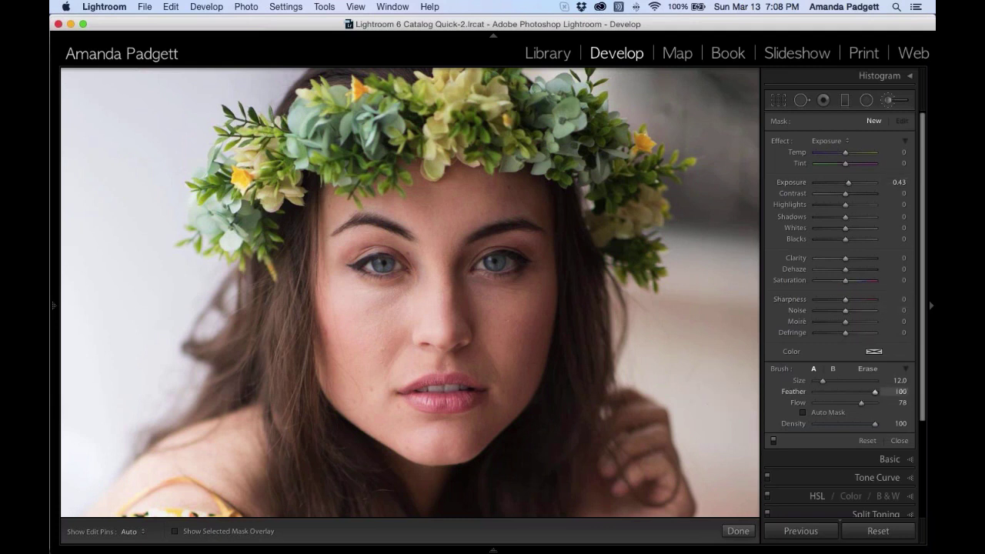
left_click_drag(866, 392, 884, 407)
mouse_move(820, 379)
left_mouse_down()
mouse_move(846, 385)
mouse_move(828, 384)
left_mouse_up()
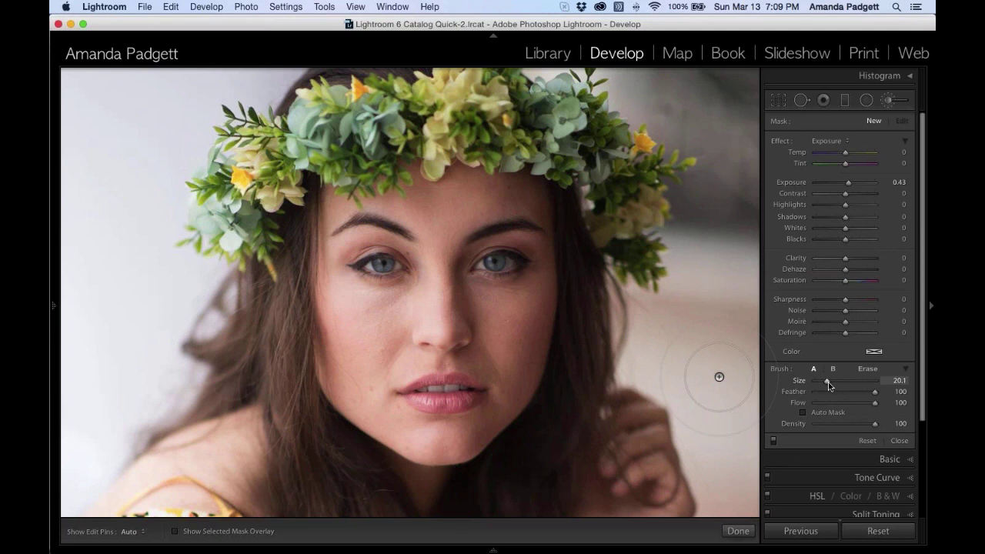
scroll(829, 383, "down", 1)
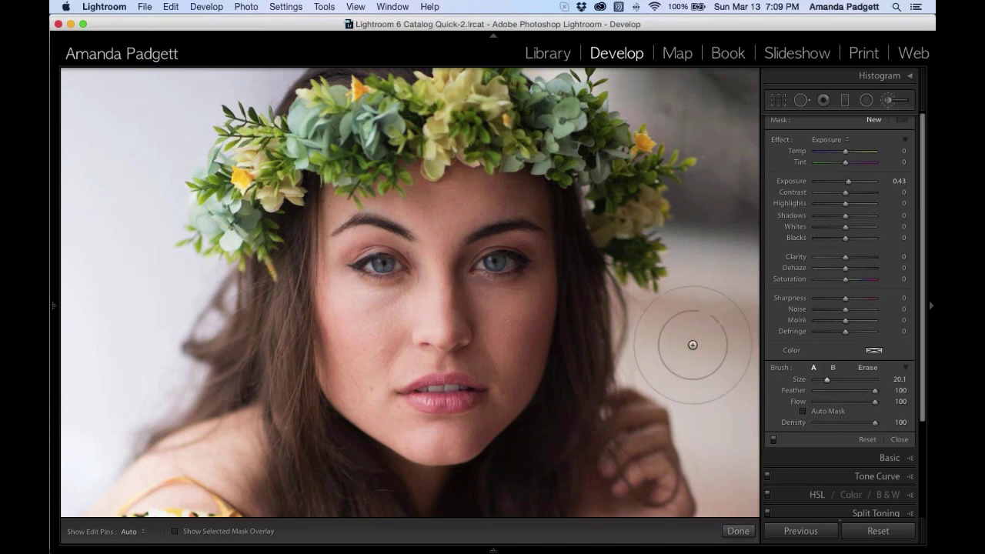
Step: Shrink the exposure brush with the bracket keys while reviewing its settings
key("bracketleft")
key("bracketleft")
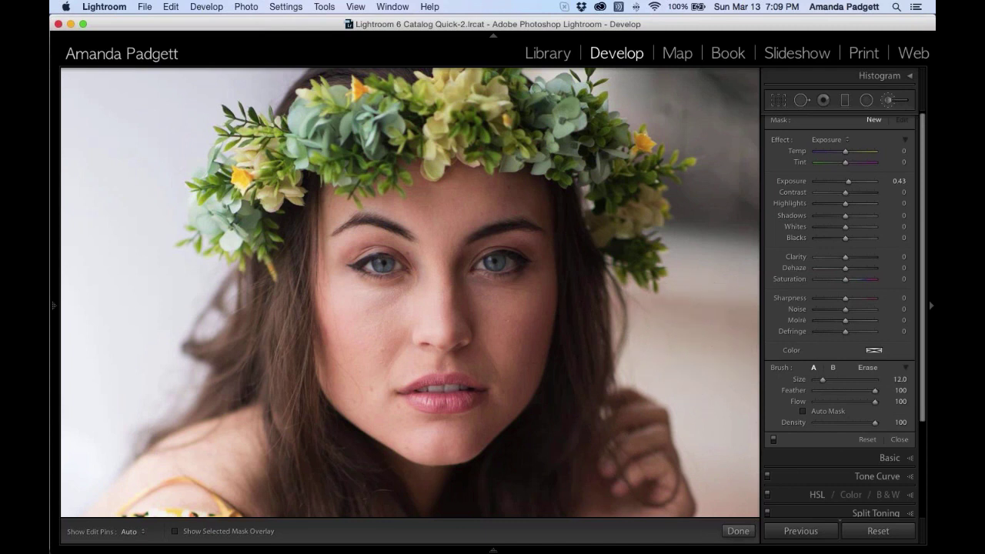
key("bracketleft")
key("bracketleft")
scroll(679, 339, "down", 5)
scroll(679, 339, "up", 5)
scroll(678, 338, "down", 2)
scroll(679, 338, "up", 1)
scroll(679, 339, "down", 5)
scroll(679, 338, "up", 2)
scroll(679, 338, "down", 3)
key("bracketright")
key("bracketleft")
key("bracketleft")
Step: Compare brush A and B settings, settle on size 16.0, and show the Histogram
left_click(831, 368)
left_click(814, 368)
key("bracketright")
key("super+0")
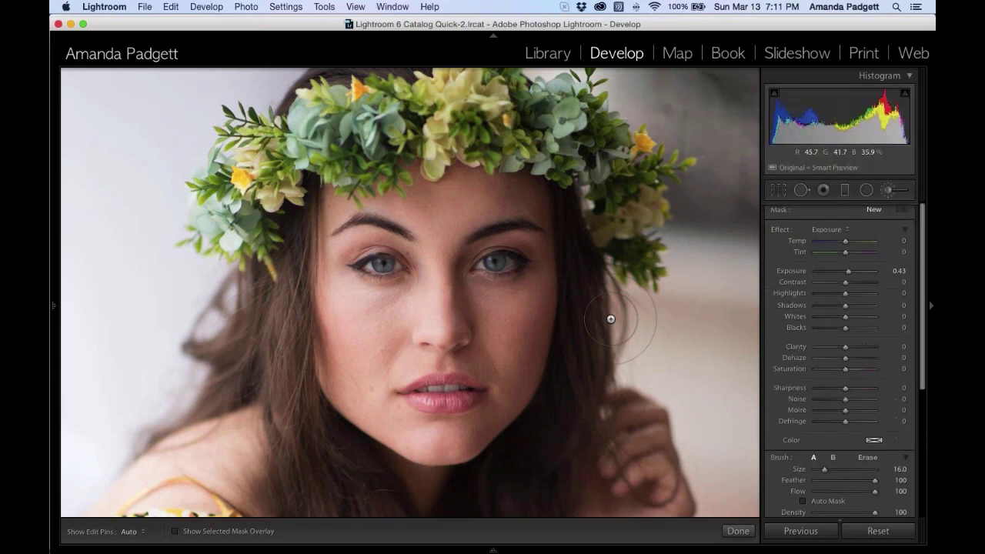
Step: Fit the whole portrait in view and raise the brush Exposure to 1.96
key("super+minus")
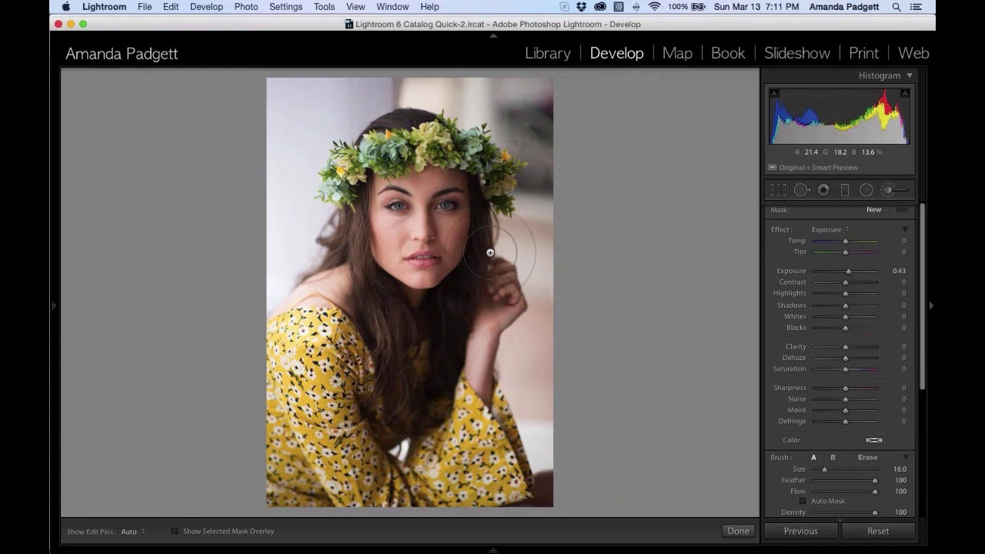
scroll(791, 325, "down", 1)
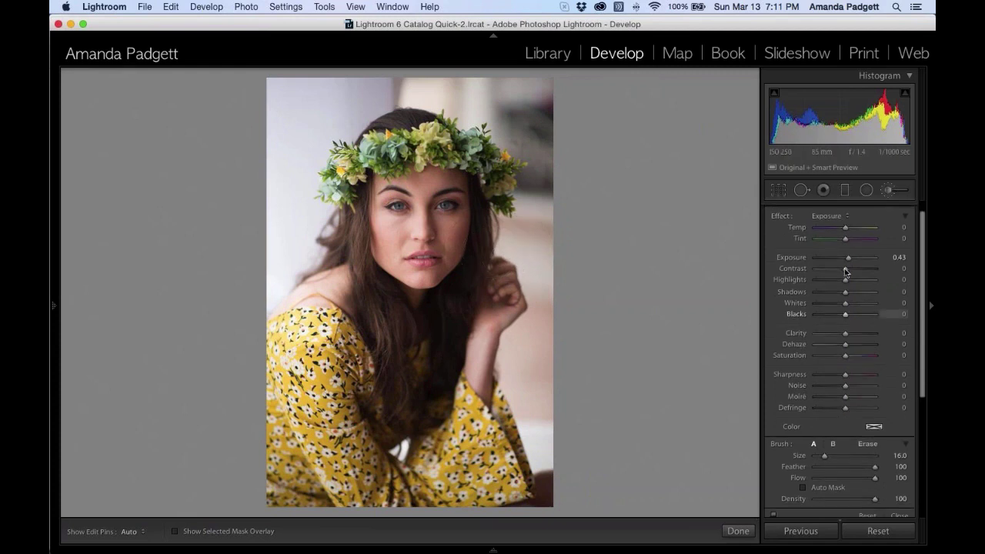
left_click_drag(848, 257, 862, 261)
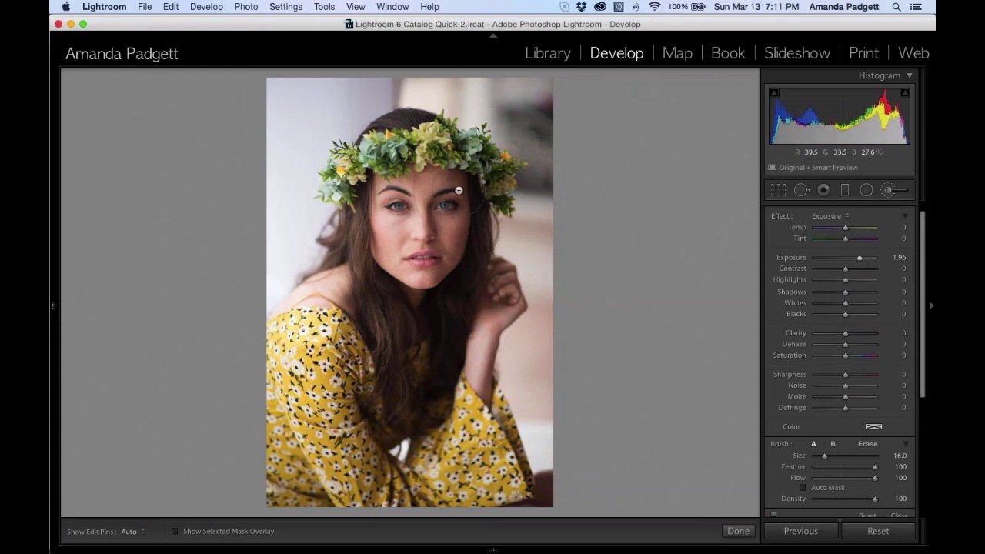
key("h")
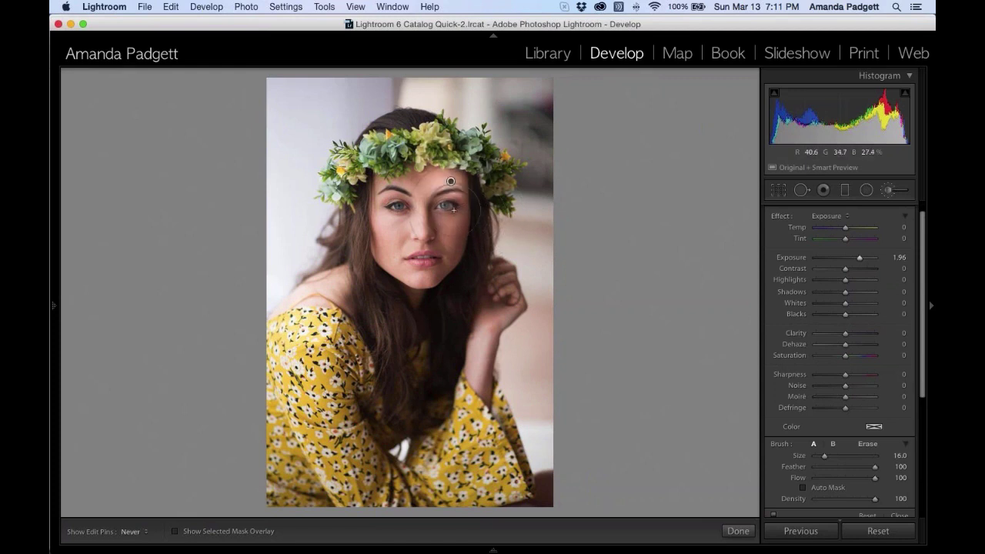
key("h")
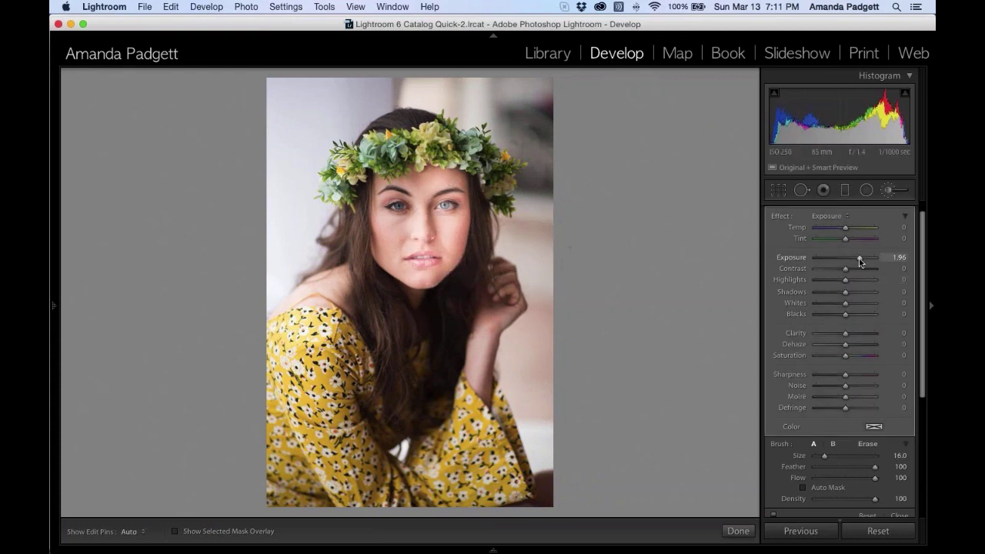
Step: Delete the earlier exposure pin, set Feather to 0, and paint a hard stroke over the right eye
left_click_drag(859, 257, 852, 259)
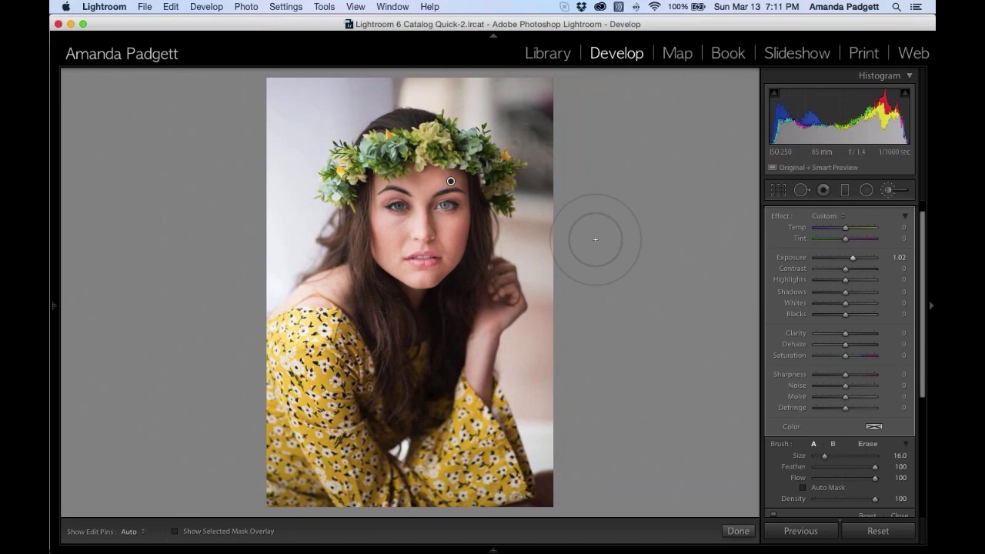
key("Delete")
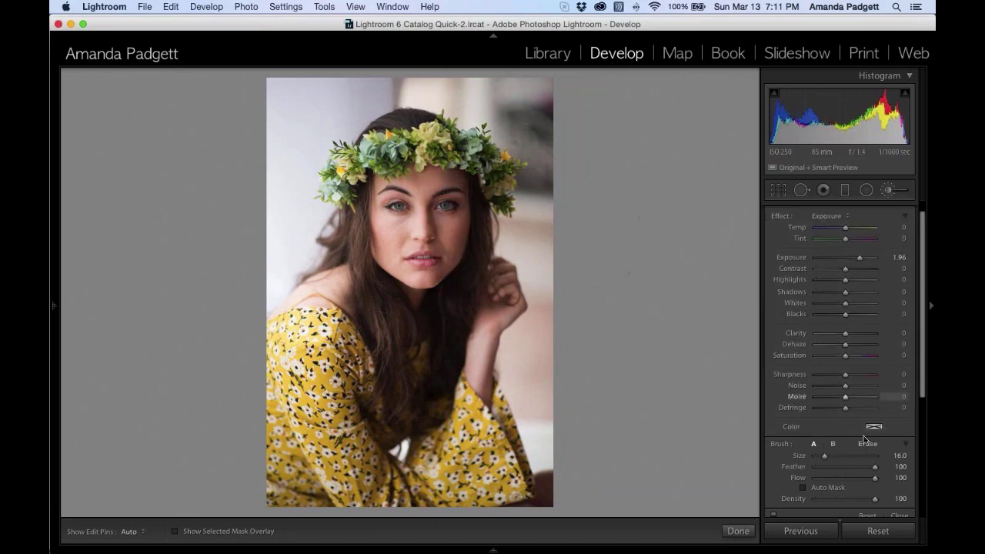
left_click_drag(874, 468, 813, 468)
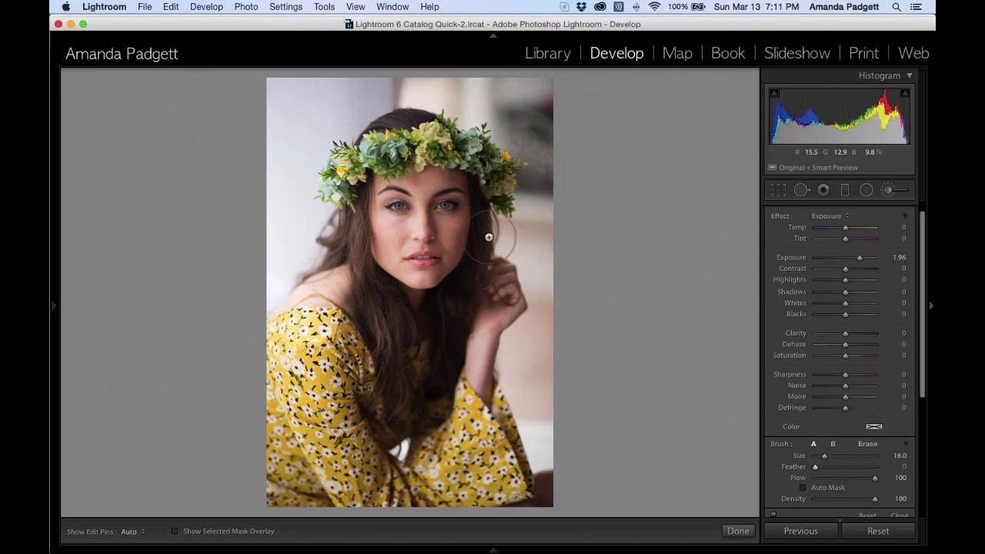
mouse_move(450, 177)
left_mouse_down()
mouse_move(458, 235)
mouse_move(427, 265)
mouse_move(430, 283)
mouse_move(450, 180)
left_mouse_up()
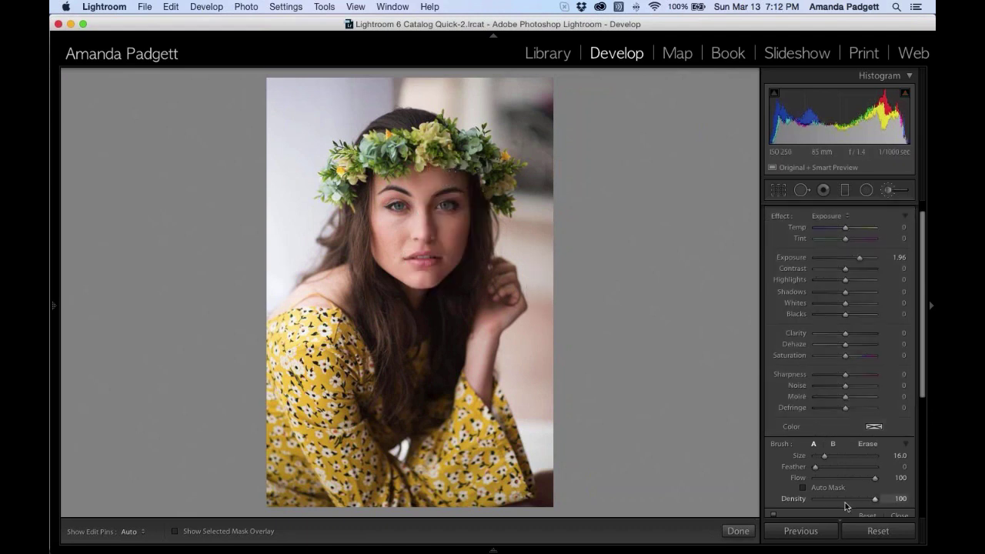
Step: Raise the brush Feather to 83 and paint brightening over the face from forehead to chin
left_click_drag(817, 471, 839, 468)
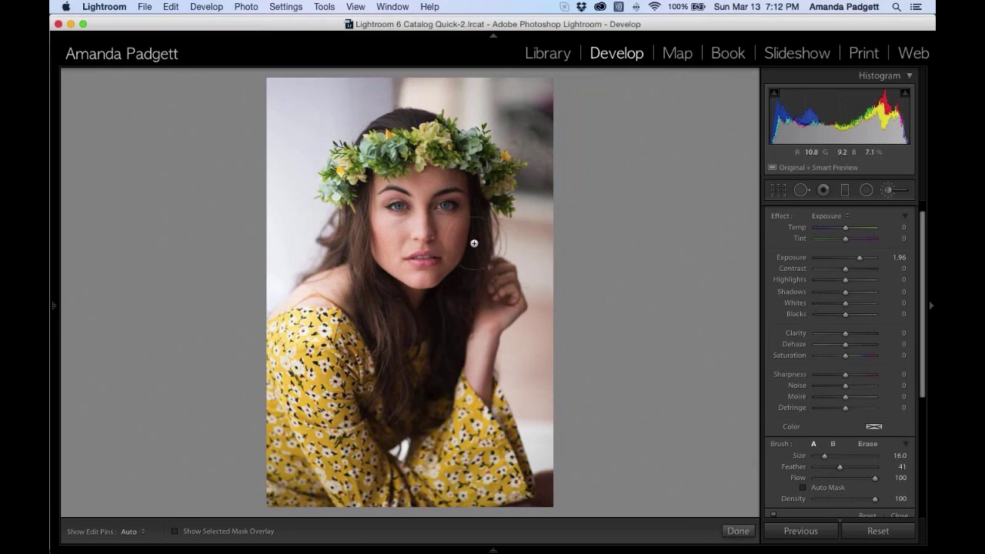
key("h")
mouse_move(439, 172)
left_mouse_down()
mouse_move(452, 237)
mouse_move(435, 268)
left_mouse_up()
key("h")
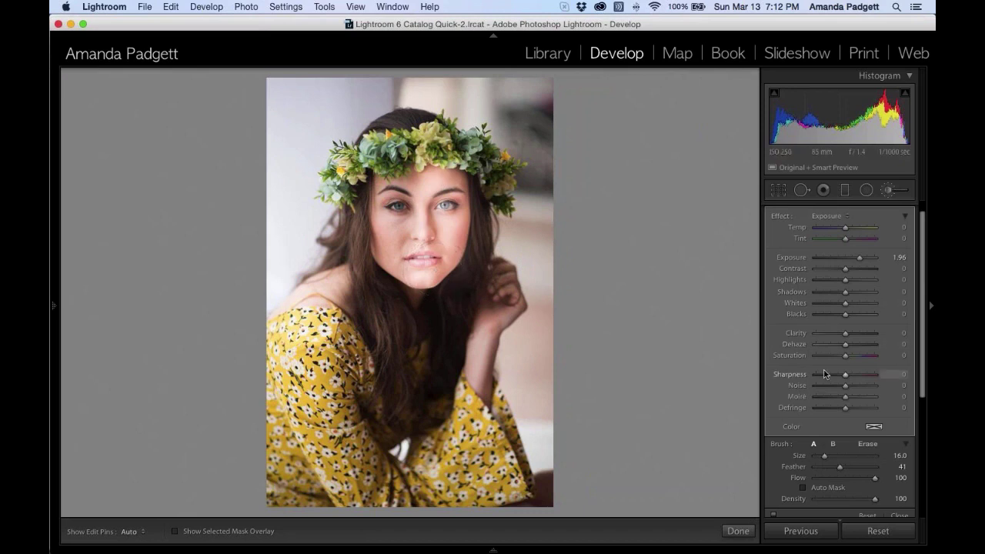
left_click_drag(839, 467, 866, 468)
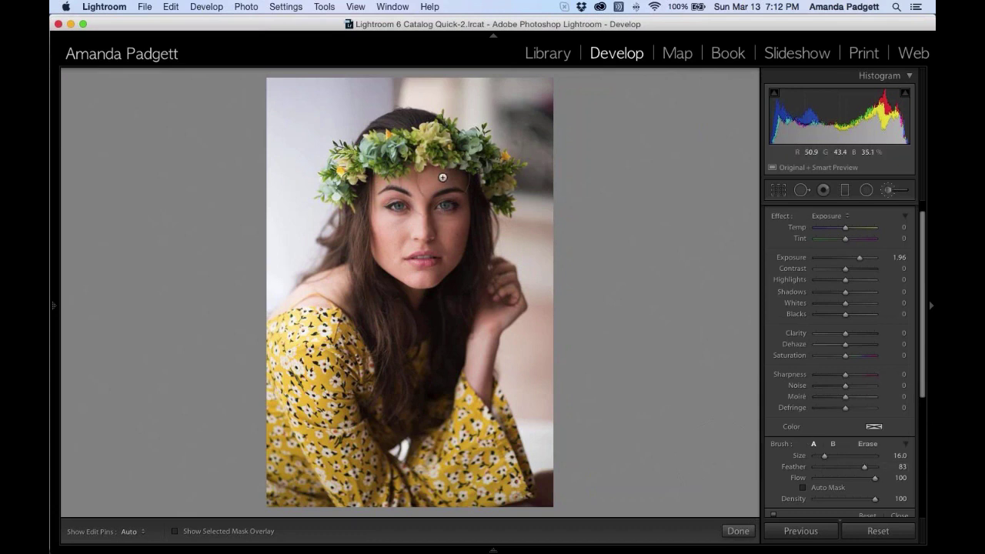
mouse_move(442, 185)
left_mouse_down()
mouse_move(454, 254)
mouse_move(431, 269)
mouse_move(455, 270)
left_mouse_up()
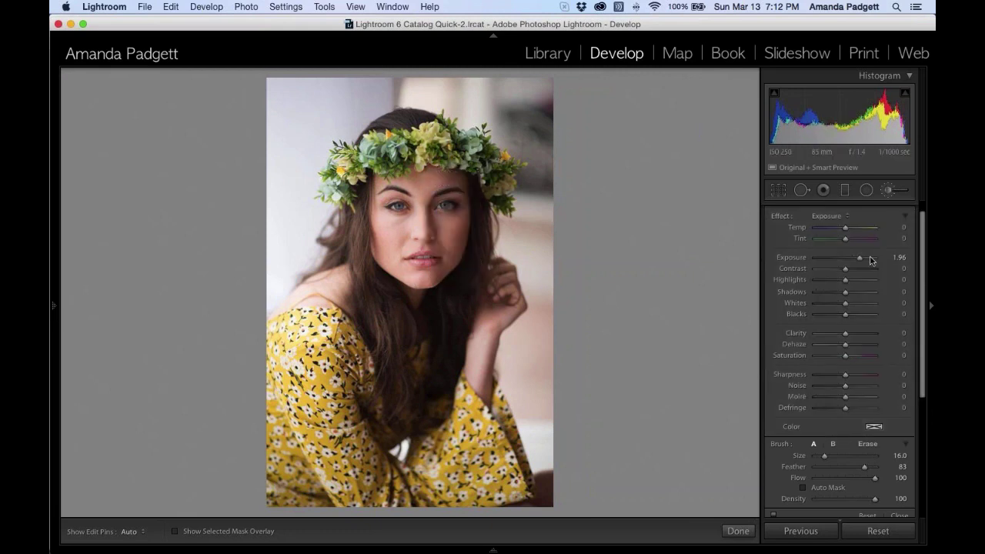
Step: Ease the face brightening back to 0.34 exposure, comparing with the pins hidden and shown
left_click_drag(860, 258, 849, 262)
key("h")
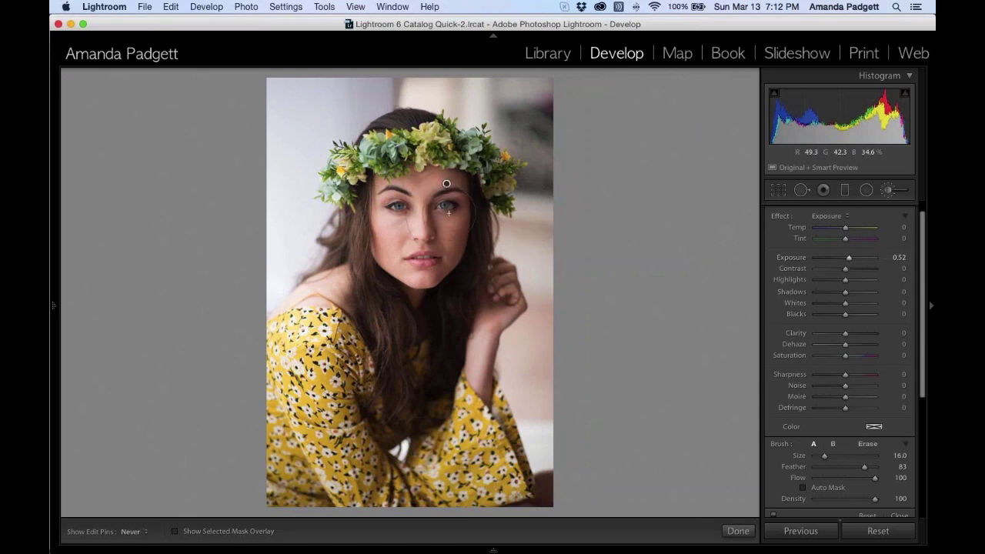
key("h")
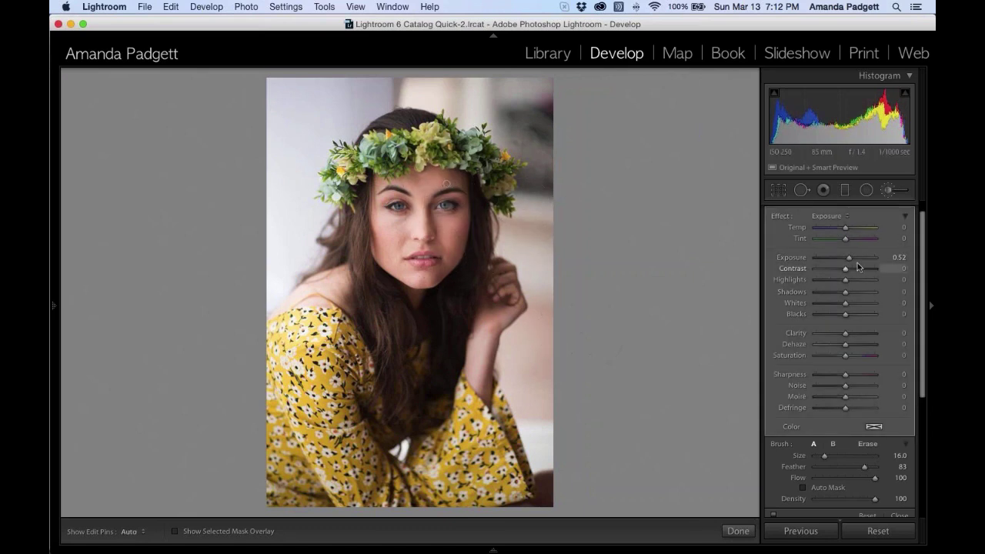
left_click_drag(851, 263, 849, 262)
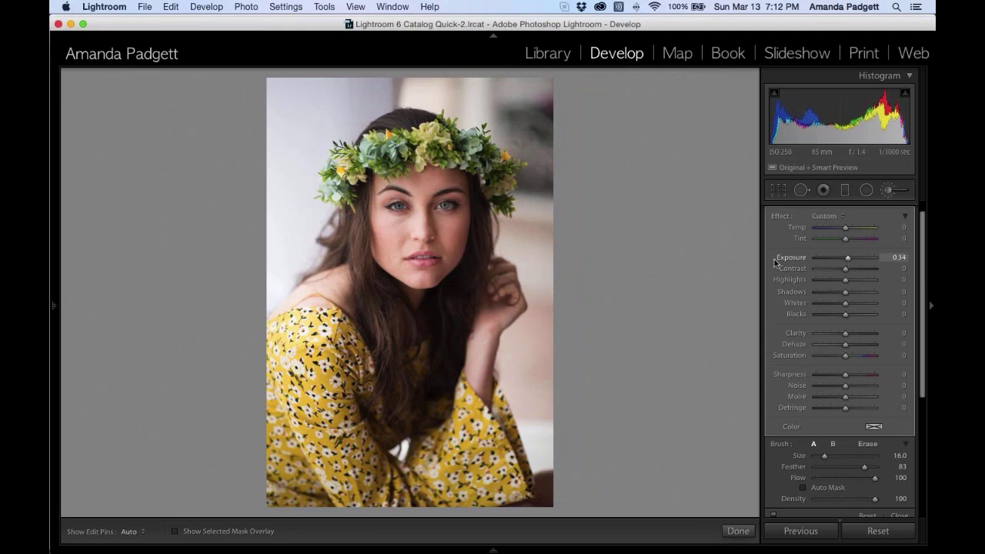
key("h")
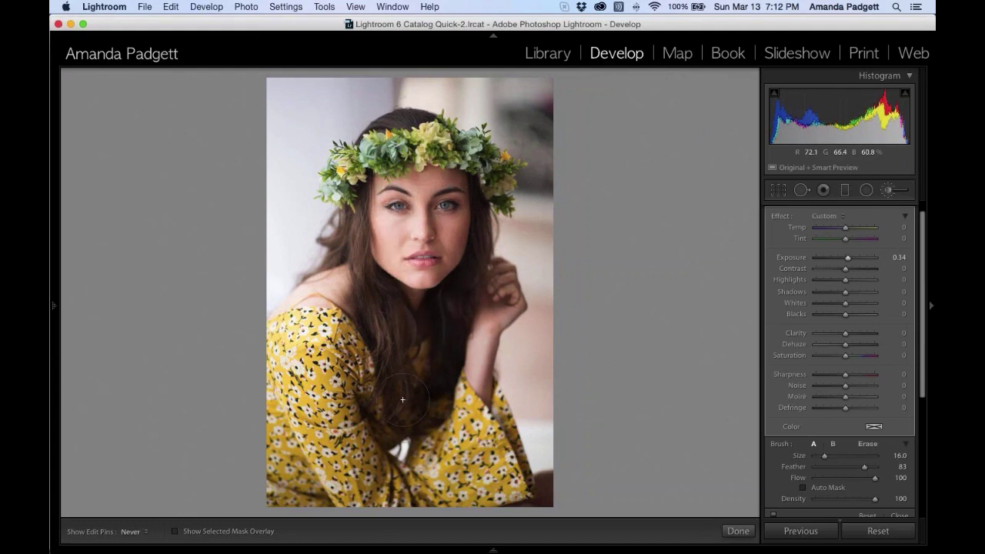
key("h")
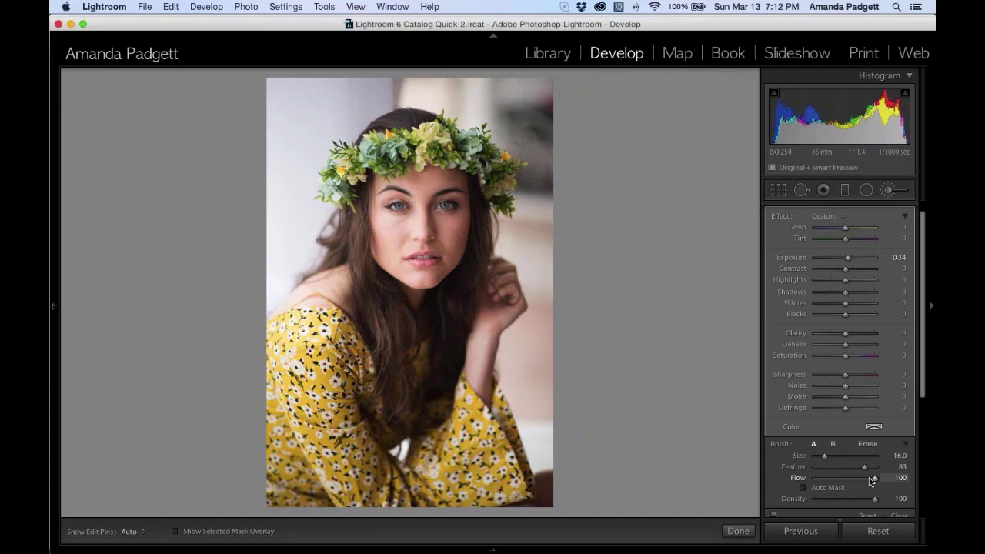
scroll(824, 231, "up", 1)
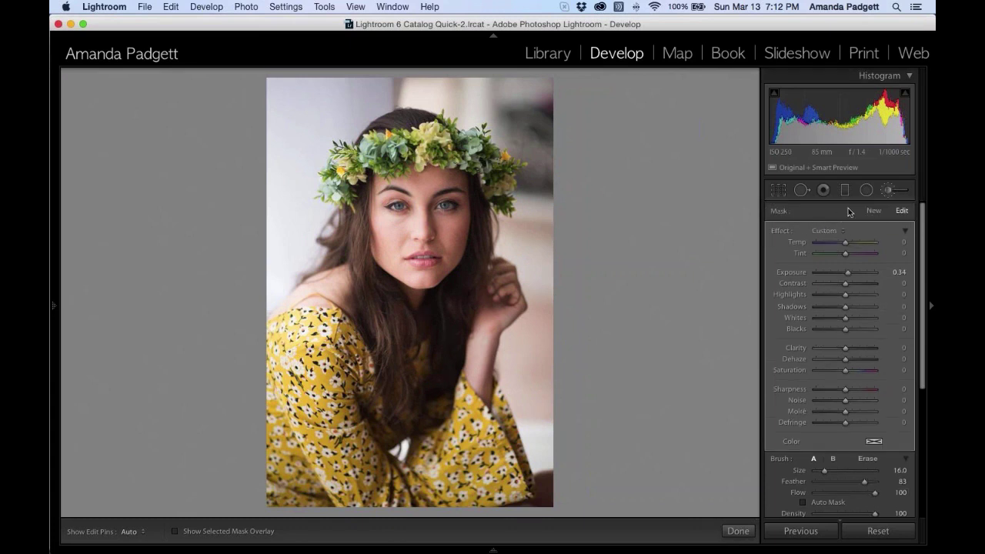
Step: Start a new brush mask with Exposure dropped from 0.52 to −0.77 for darkening
left_click(872, 212)
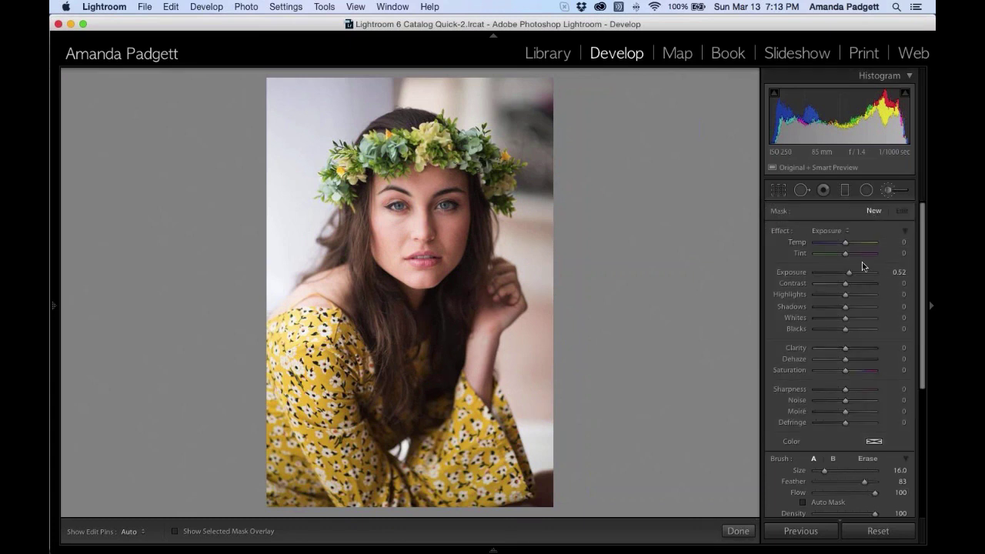
left_click_drag(848, 277, 840, 277)
scroll(851, 374, "down", 2)
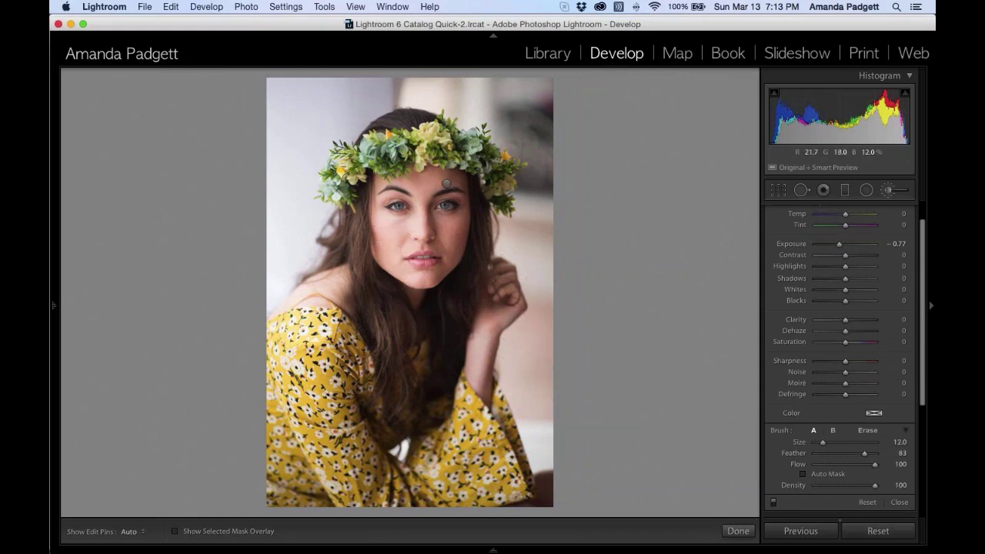
Step: Set the brush size to 4 and darken its Exposure to −1.53
key("bracketleft")
key("bracketleft")
key("bracketleft")
key("bracketleft")
key("bracketright")
key("h")
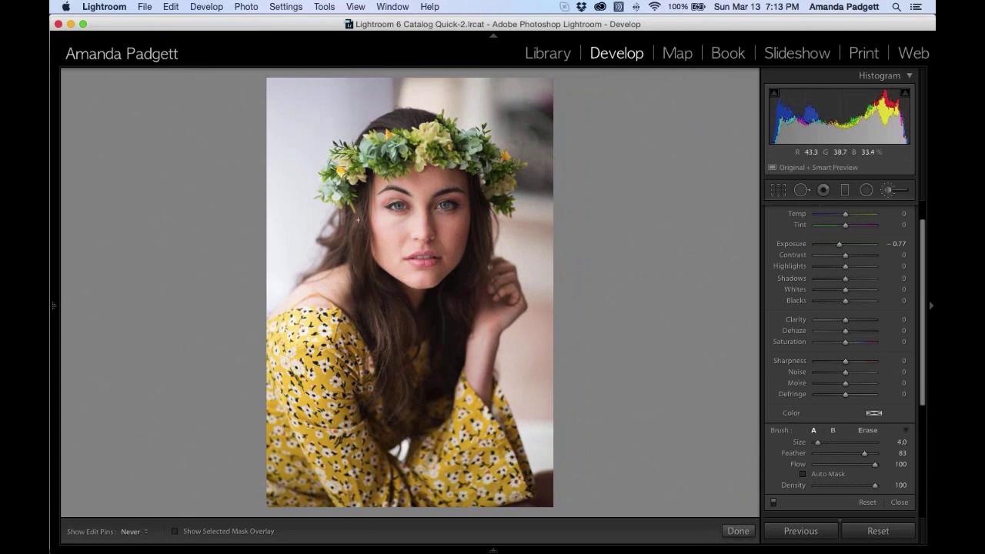
key("h")
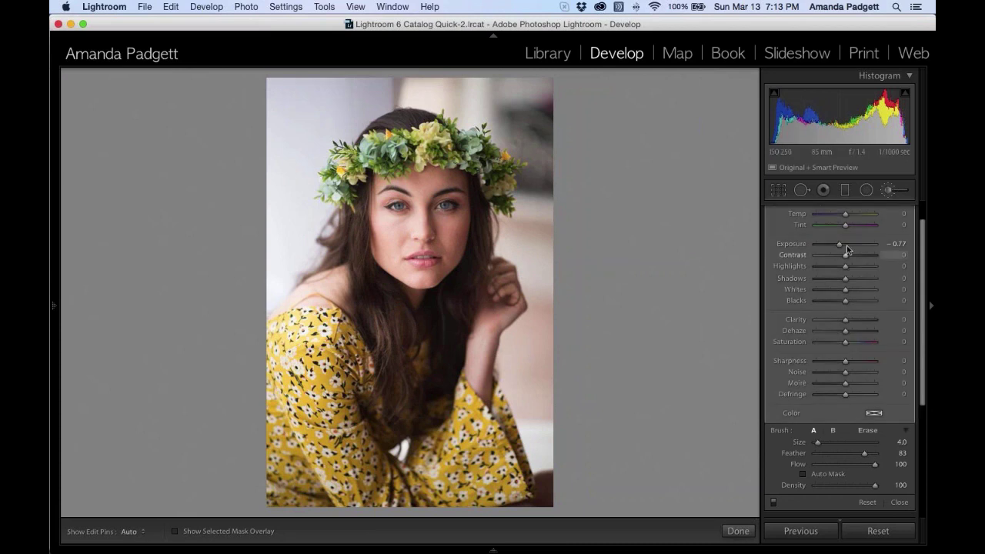
left_click_drag(838, 244, 834, 247)
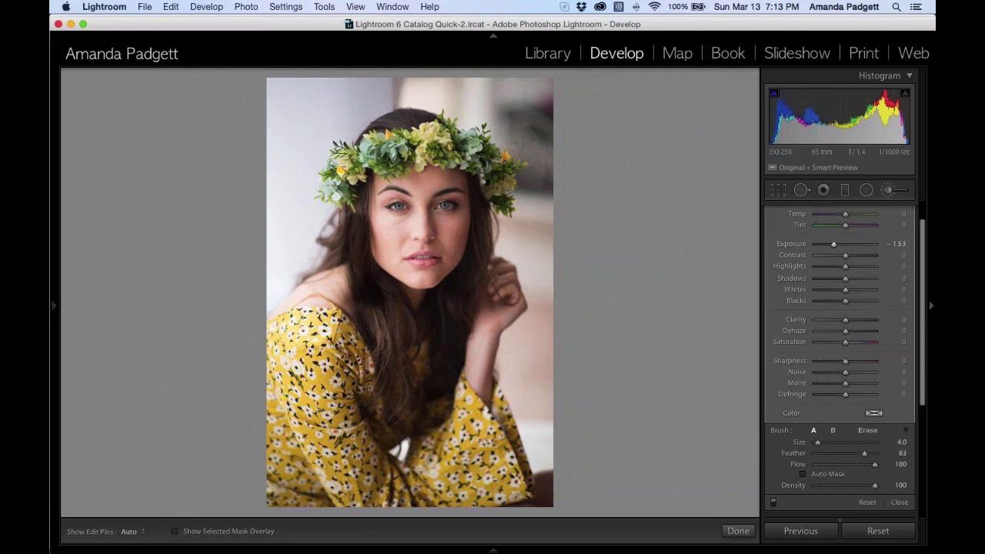
key("h")
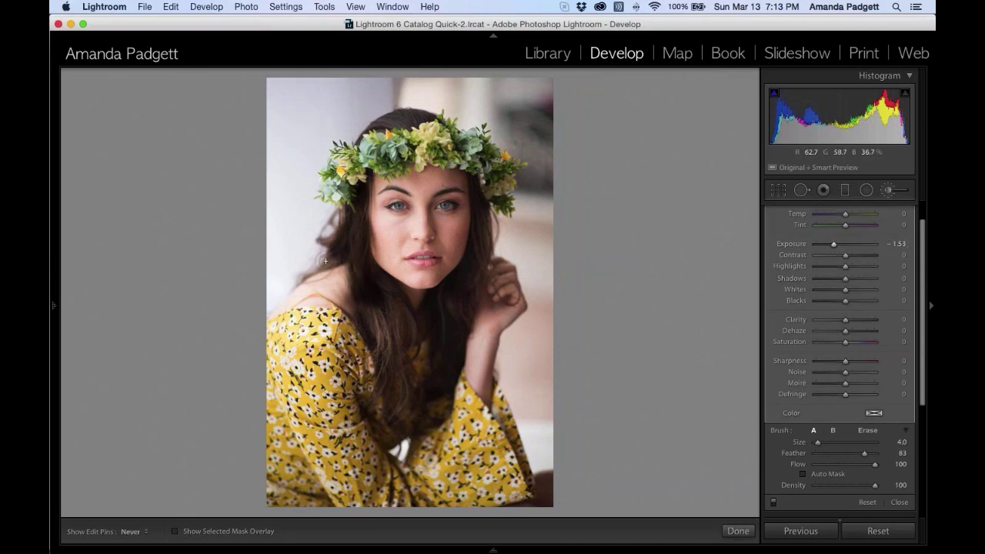
key("h")
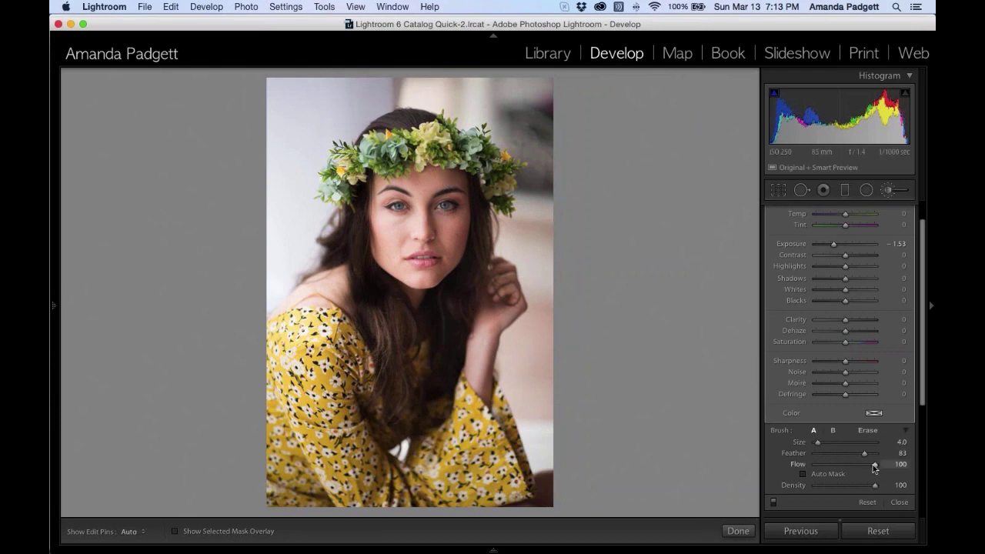
Step: Lower Flow to 22, paint darkening over the hair left of her face, and select its pin
left_click_drag(874, 466, 846, 467)
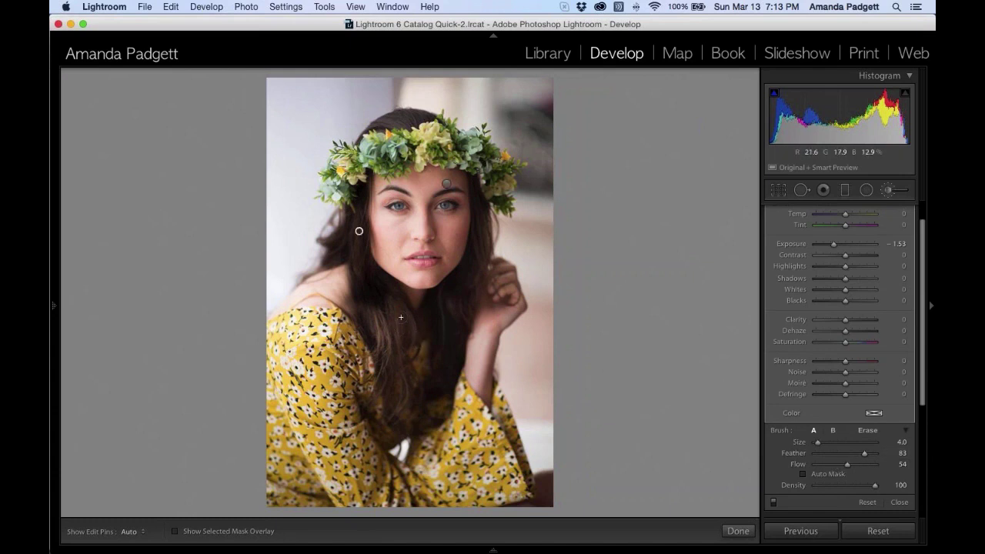
key("h")
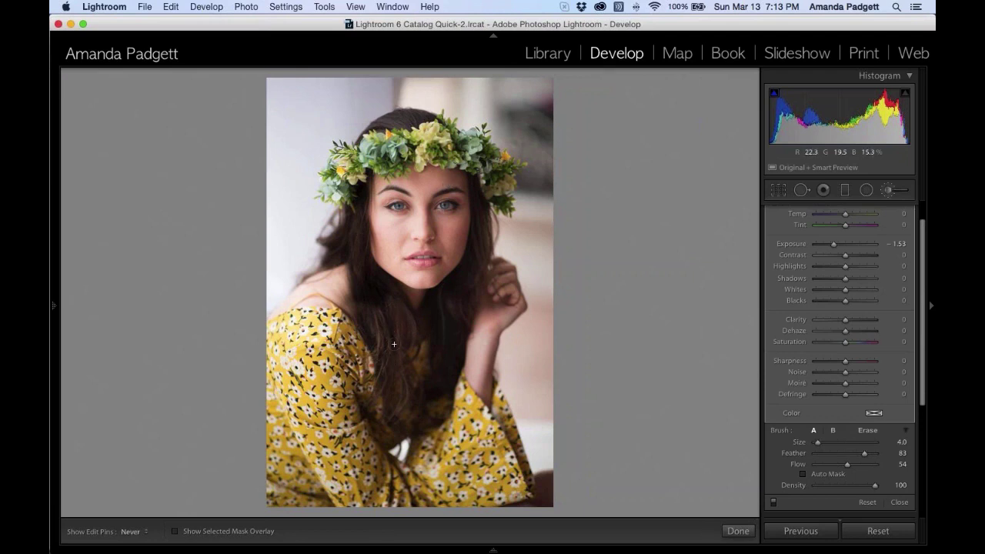
key("h")
left_click_drag(848, 464, 828, 466)
key("h")
key("h")
key("h")
key("h")
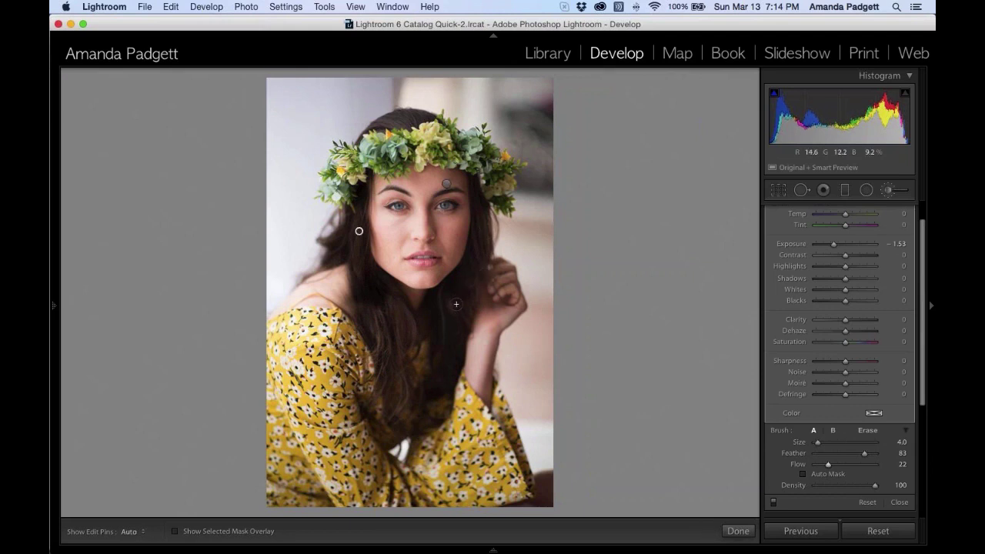
key("h")
key("h")
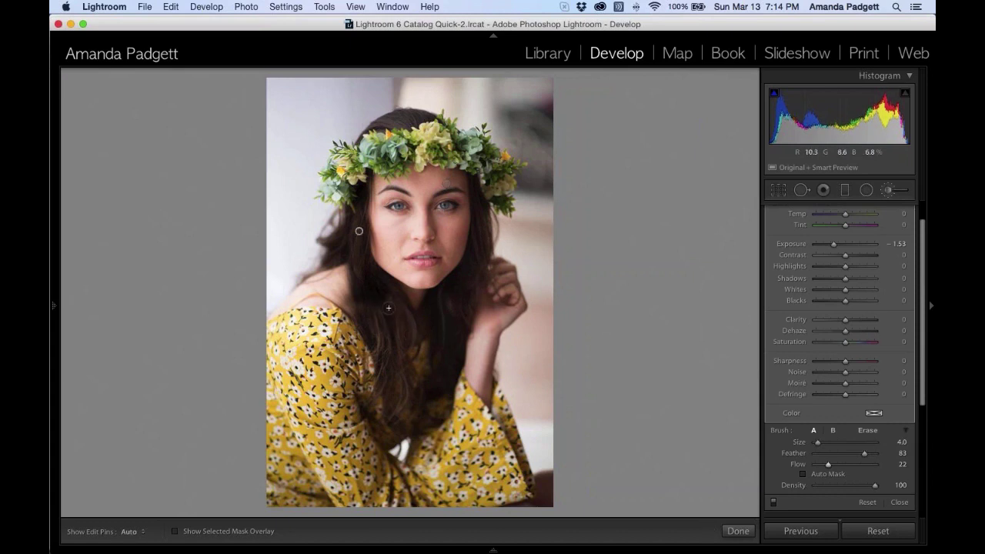
key("h")
key("h")
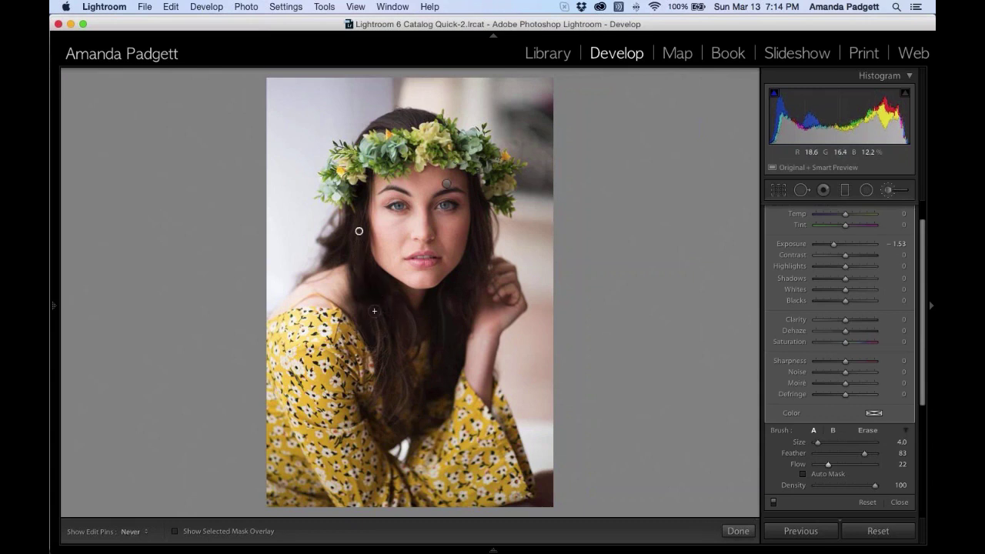
key("h")
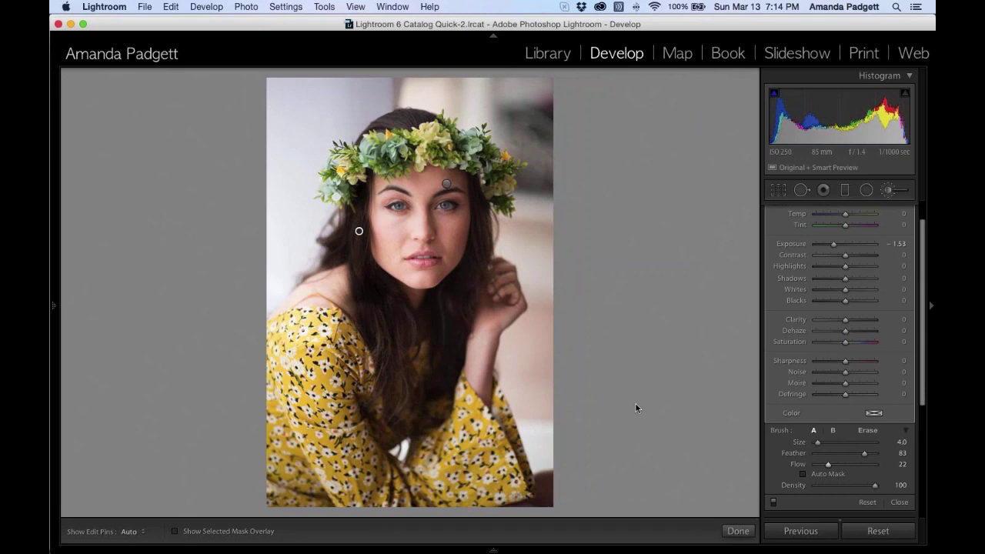
left_click(359, 231)
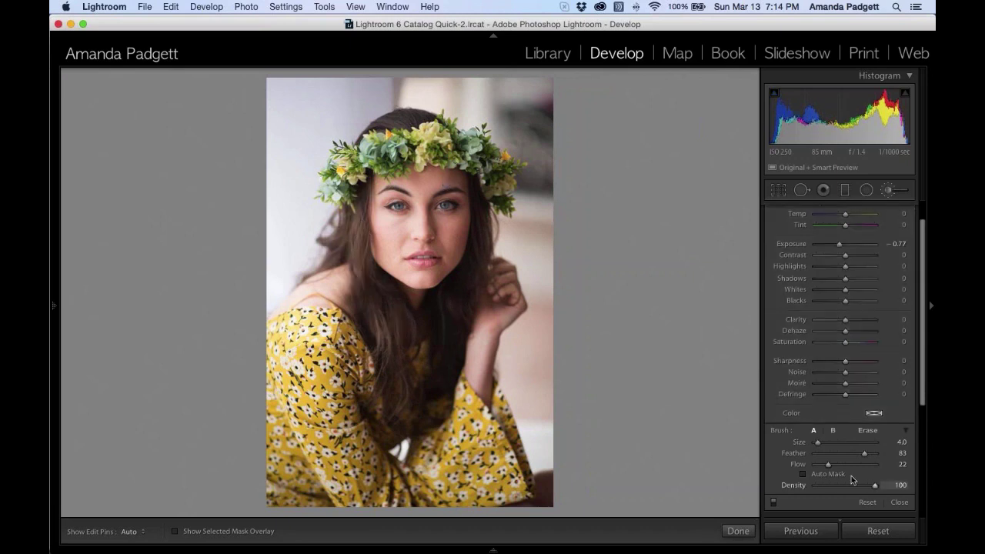
Step: Return Flow to 100 and repaint the hair darkening, lowering then raising Density to 71
mouse_move(854, 465)
left_mouse_down()
mouse_move(875, 464)
mouse_move(851, 487)
mouse_move(826, 487)
left_mouse_up()
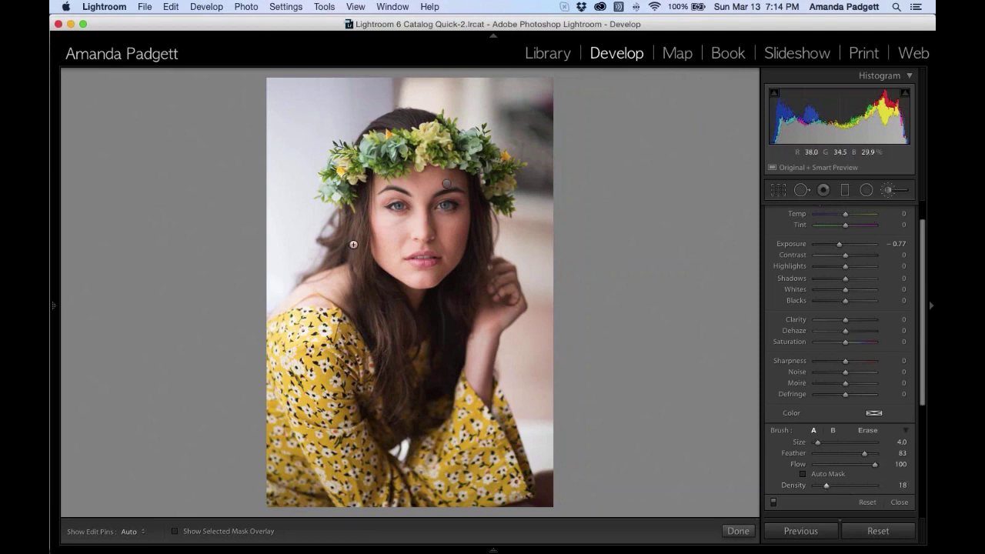
key("h")
key("h")
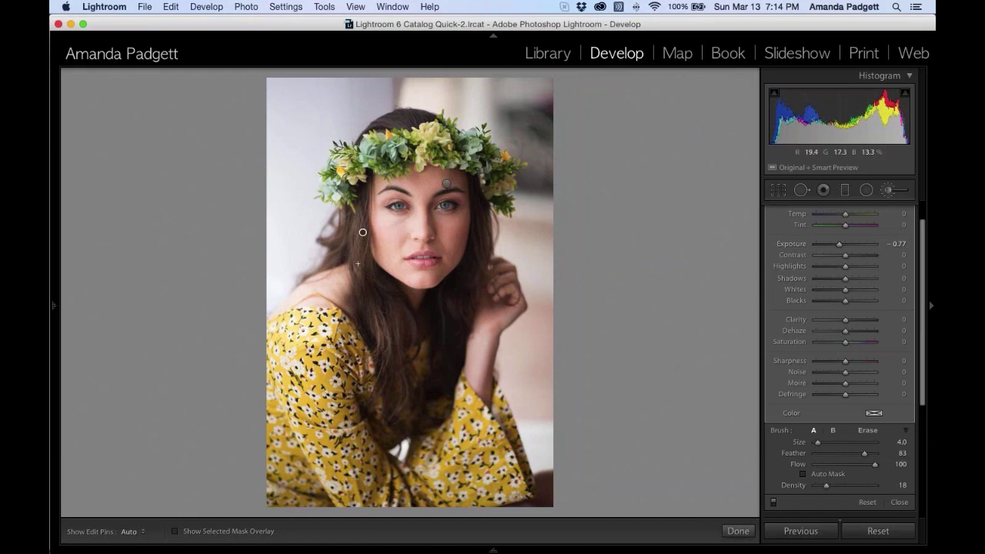
key("h")
key("h")
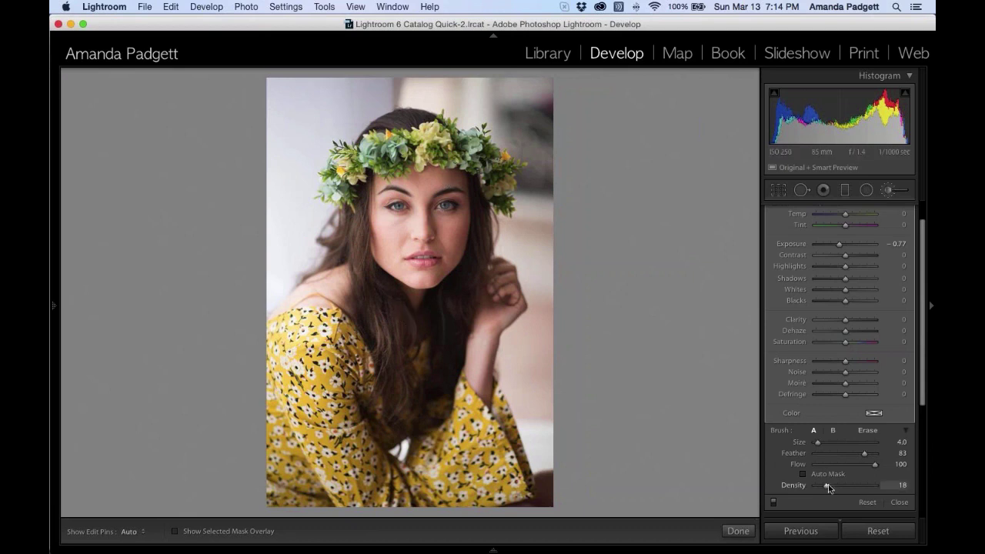
left_click_drag(860, 484, 851, 485)
left_click_drag(852, 486, 860, 489)
key("h")
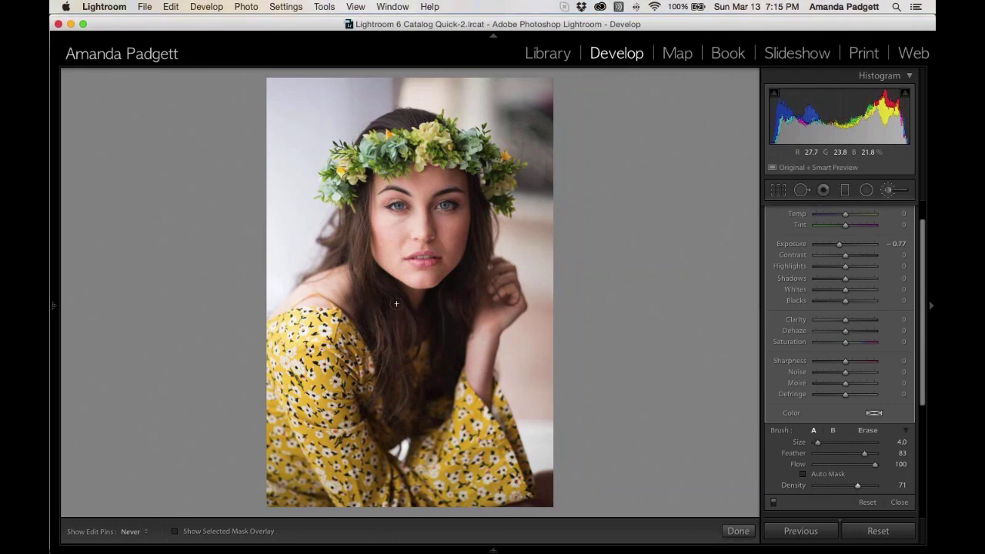
key("h")
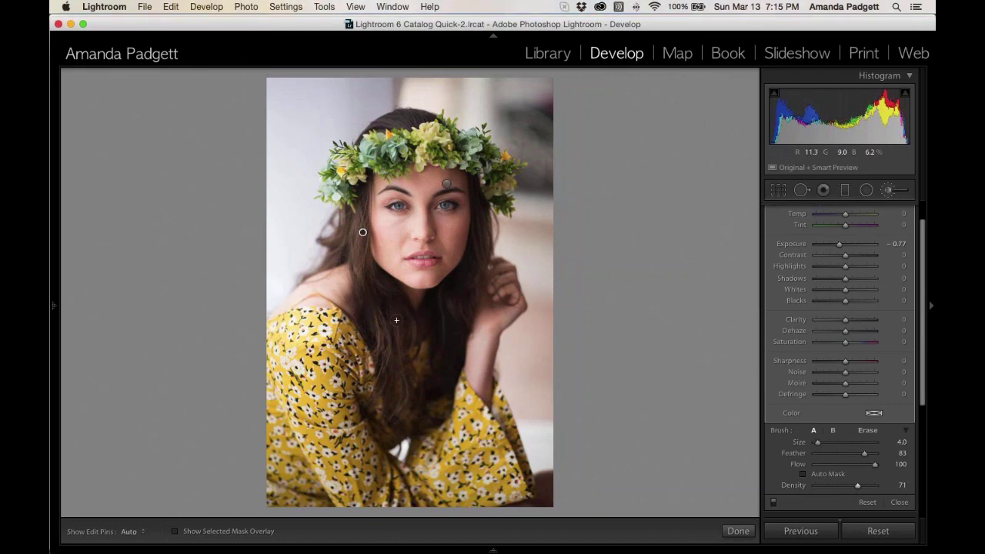
key("h")
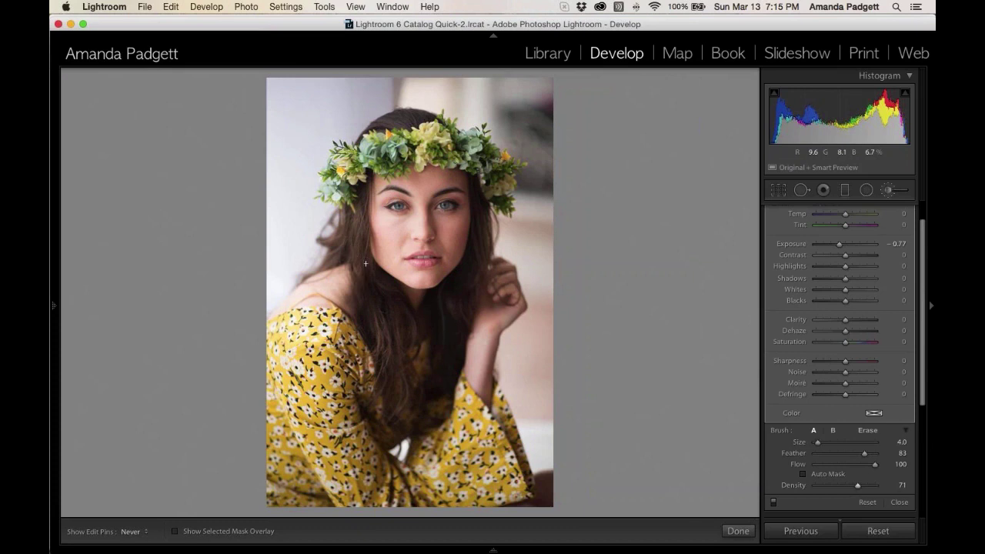
key("h")
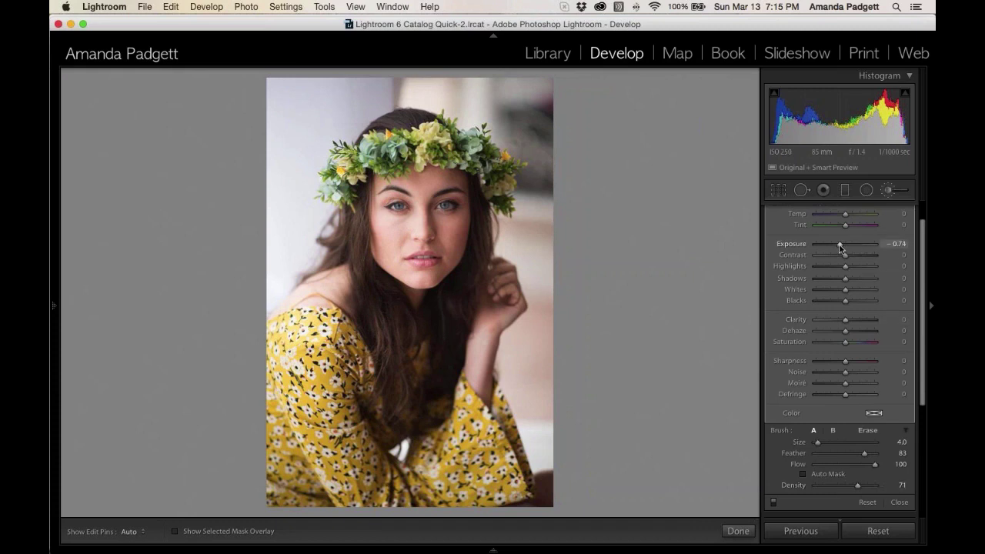
Step: Preview −4.00, settle the hair darkening at −1.31 exposure, then tweak brush Density and Flow
left_click_drag(839, 246, 809, 247)
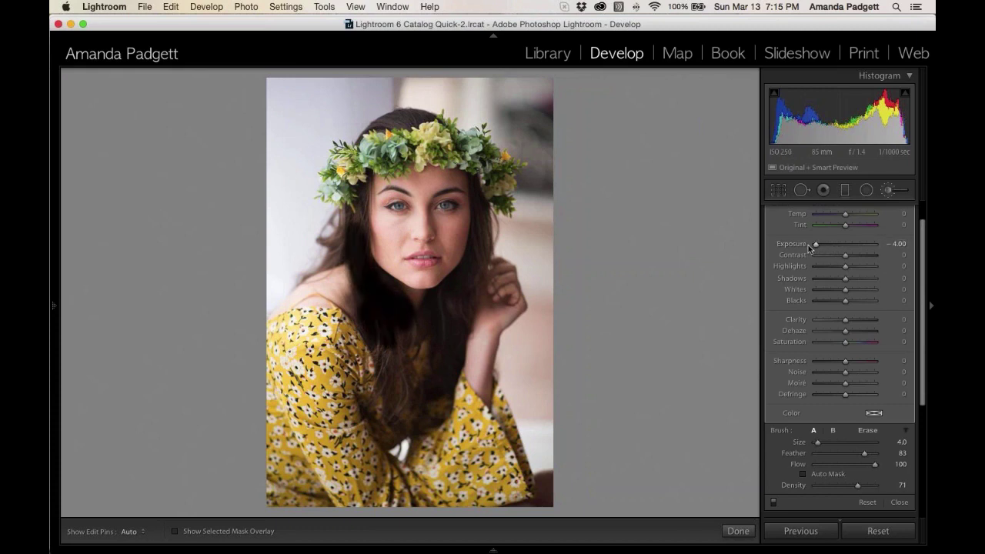
left_click_drag(816, 245, 836, 247)
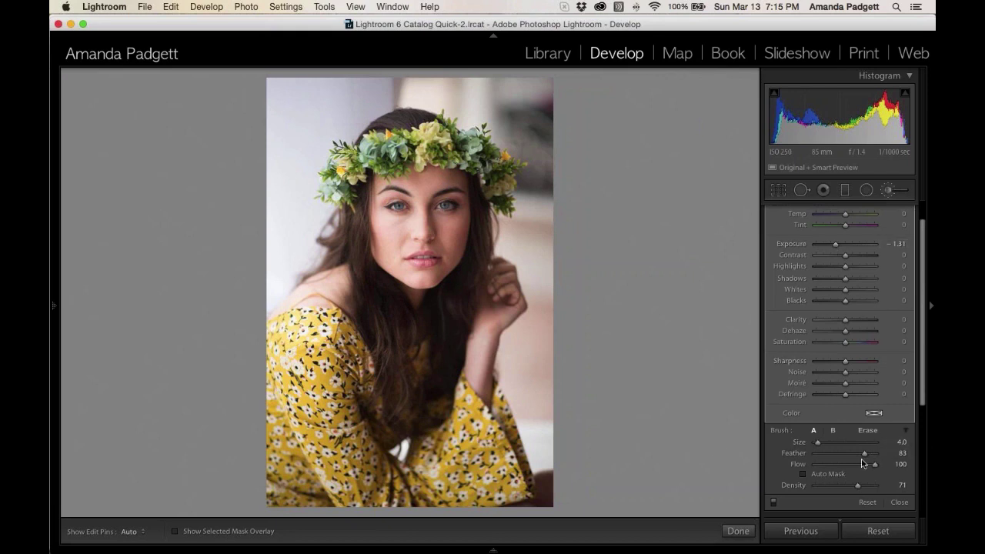
left_click_drag(858, 485, 860, 486)
left_click(844, 465)
left_click_drag(836, 467, 832, 468)
left_click_drag(833, 466, 874, 468)
Step: Settle the hair darkening at −1.07 after trying −2.51, then restore Flow and Density to 100
left_click_drag(859, 467, 816, 468)
left_click_drag(872, 486, 823, 489)
mouse_move(836, 244)
left_mouse_down()
mouse_move(827, 246)
mouse_move(837, 248)
left_mouse_up()
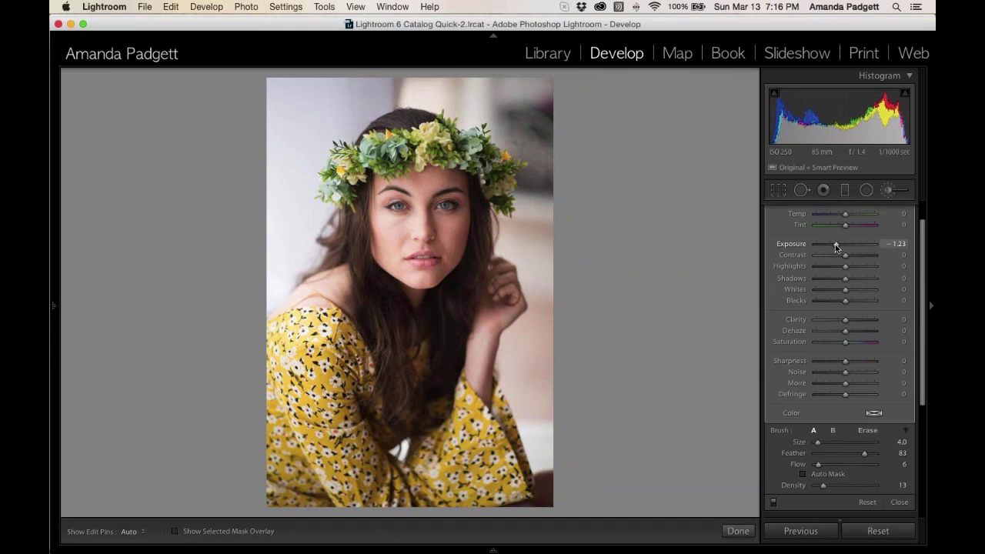
left_click_drag(836, 248, 839, 246)
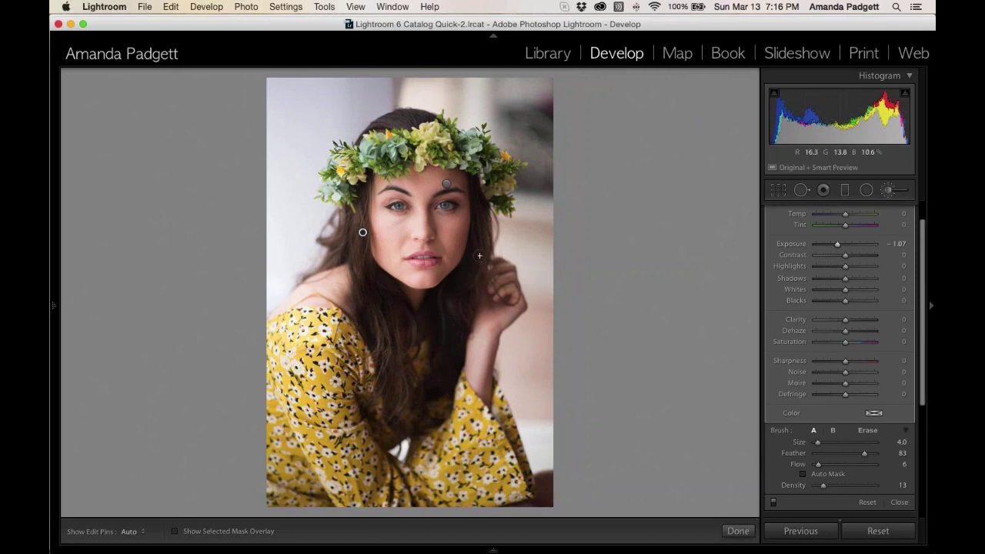
key("h")
key("h")
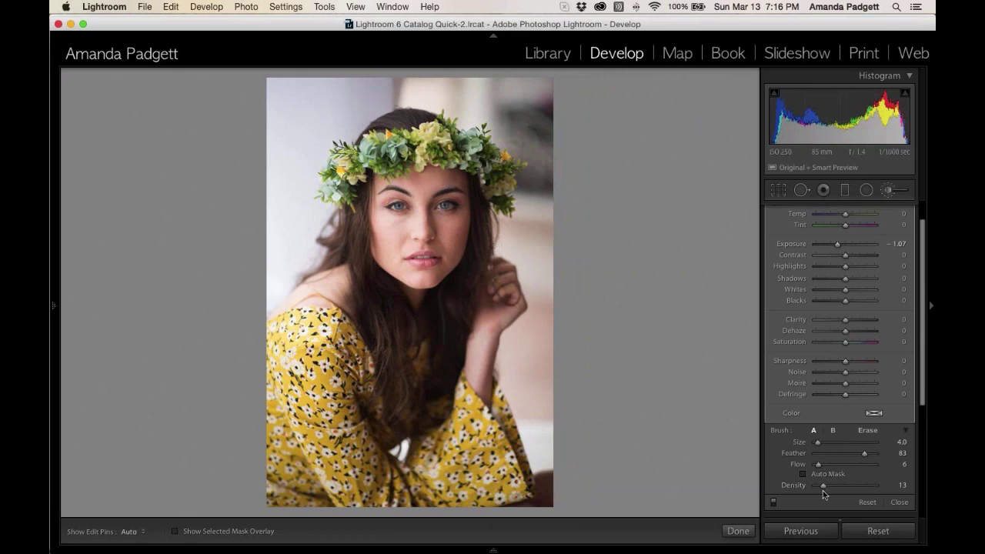
left_click_drag(819, 465, 878, 466)
left_click_drag(823, 485, 880, 485)
Step: Reset the brush, set Exposure to −1.24 with Auto Mask on, and paint down the left hair
left_click(878, 531)
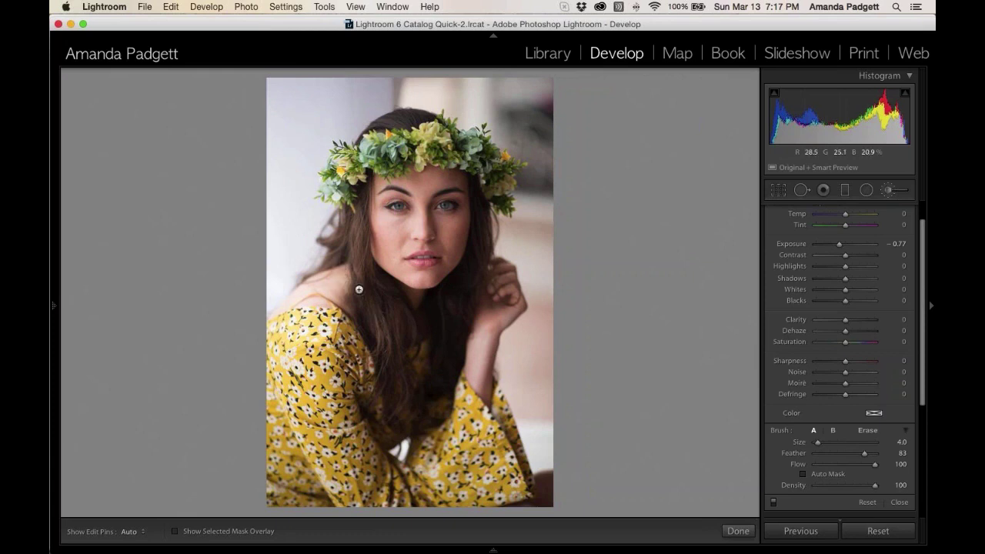
left_click_drag(841, 245, 836, 248)
left_click(804, 475)
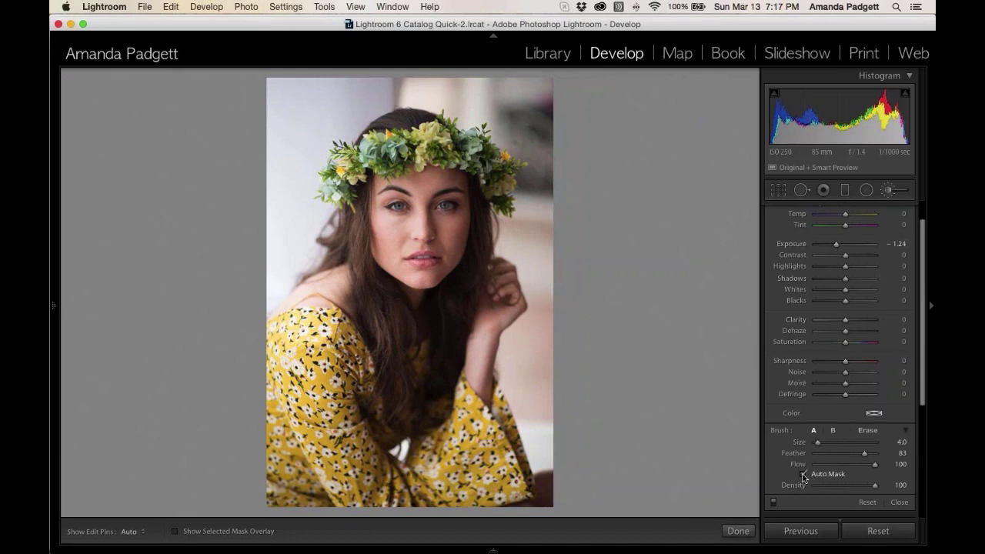
scroll(357, 212, "up", 3)
key("h")
mouse_move(356, 212)
left_mouse_down()
mouse_move(351, 278)
mouse_move(339, 298)
mouse_move(367, 302)
left_mouse_up()
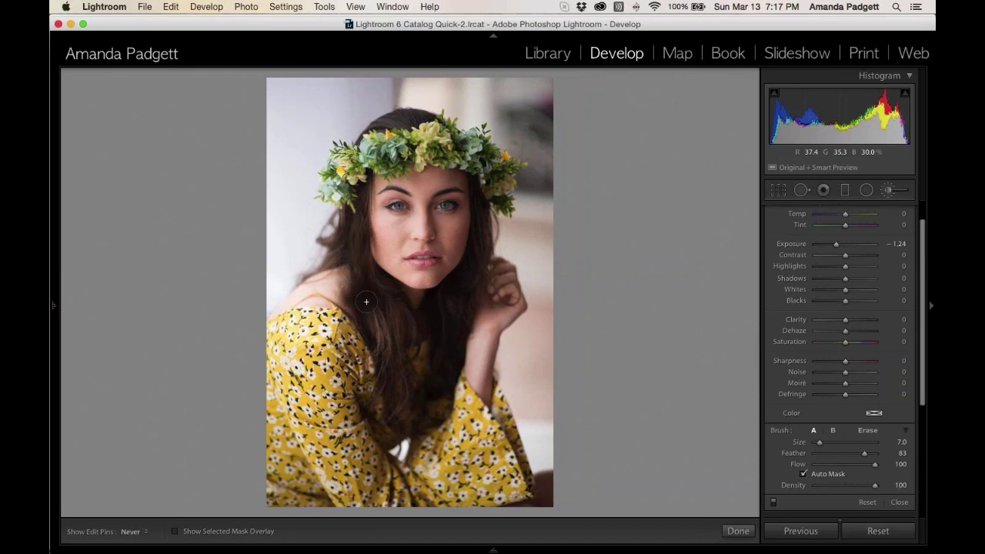
Step: Show the red mask overlay and extend the darkening over the hair by the neck
key("h")
key("o")
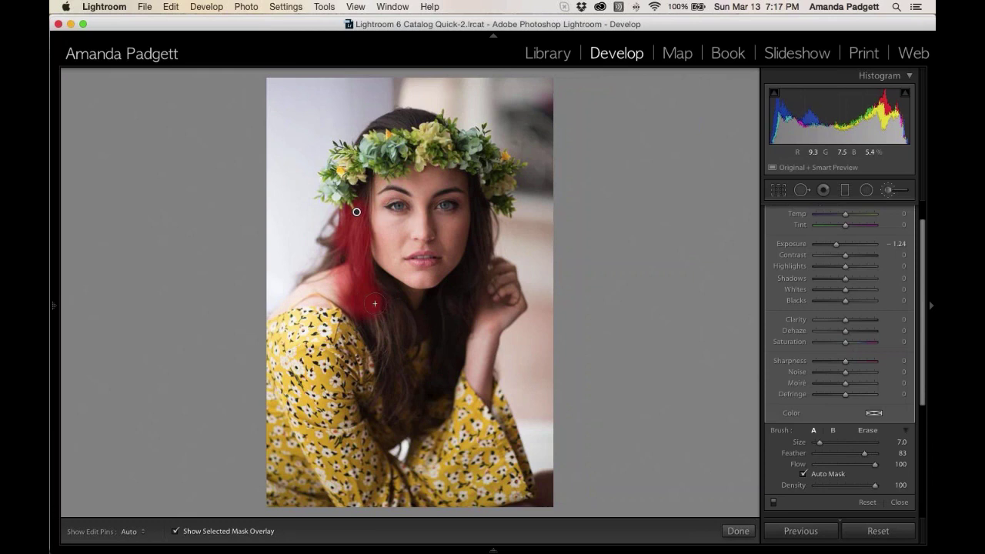
key("h")
mouse_move(375, 303)
left_mouse_down()
mouse_move(389, 261)
mouse_move(419, 316)
mouse_move(381, 305)
left_mouse_up()
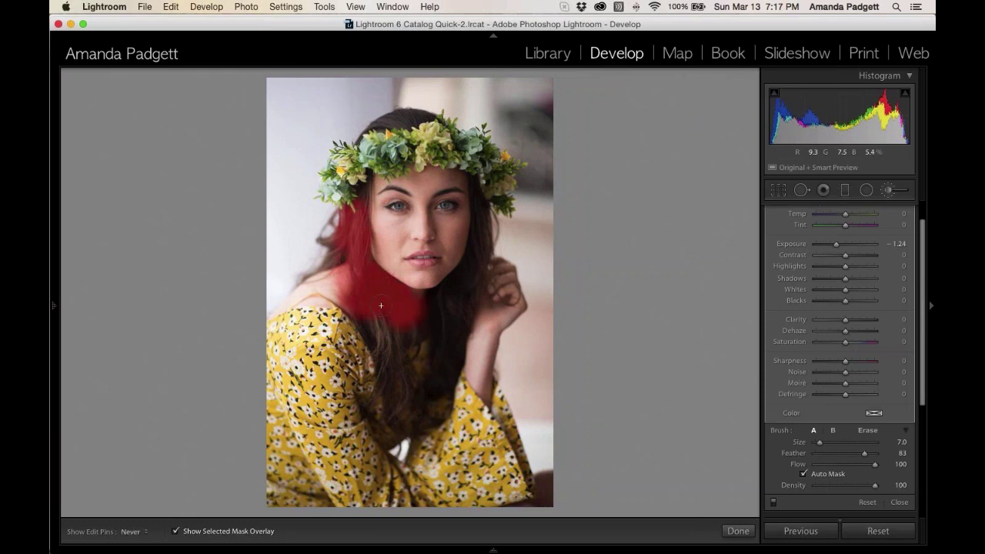
key("h")
key("h")
mouse_move(385, 325)
left_mouse_down()
mouse_move(396, 365)
mouse_move(405, 332)
mouse_move(451, 307)
mouse_move(443, 301)
mouse_move(451, 282)
mouse_move(479, 253)
mouse_move(462, 257)
mouse_move(473, 254)
mouse_move(477, 190)
mouse_move(503, 205)
mouse_move(457, 302)
left_mouse_up()
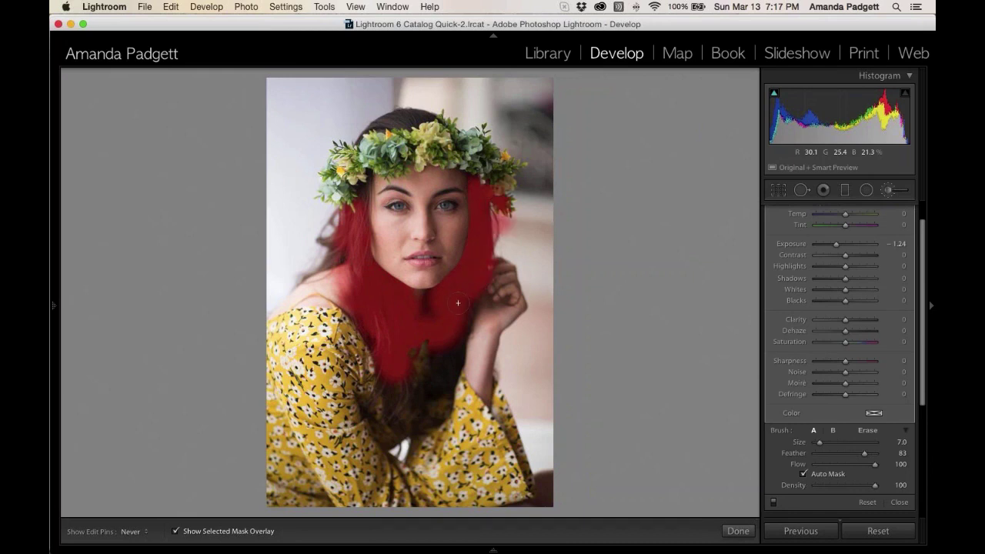
key("h")
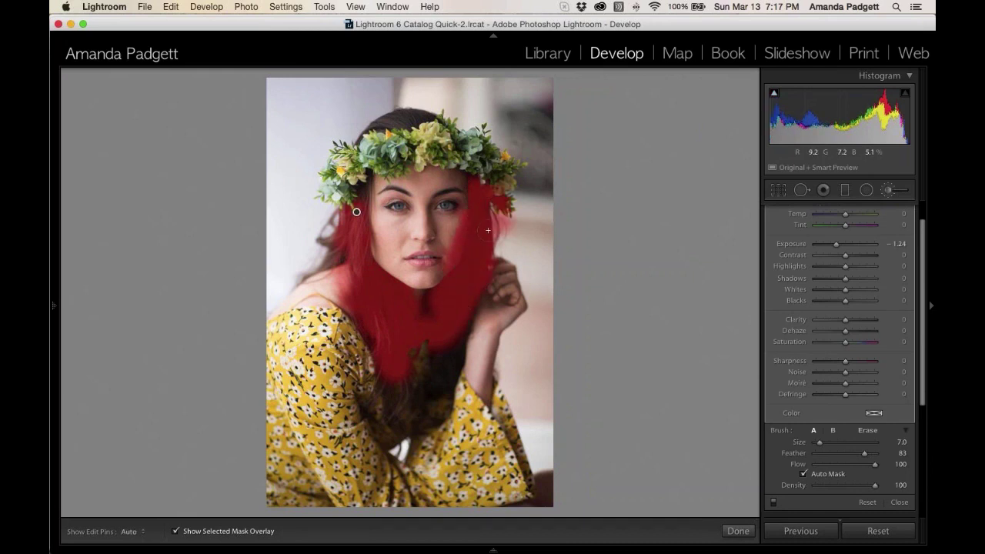
Step: Undo the last stroke and repaint the mask along the right hair up to the flower crown
key("cmd+z")
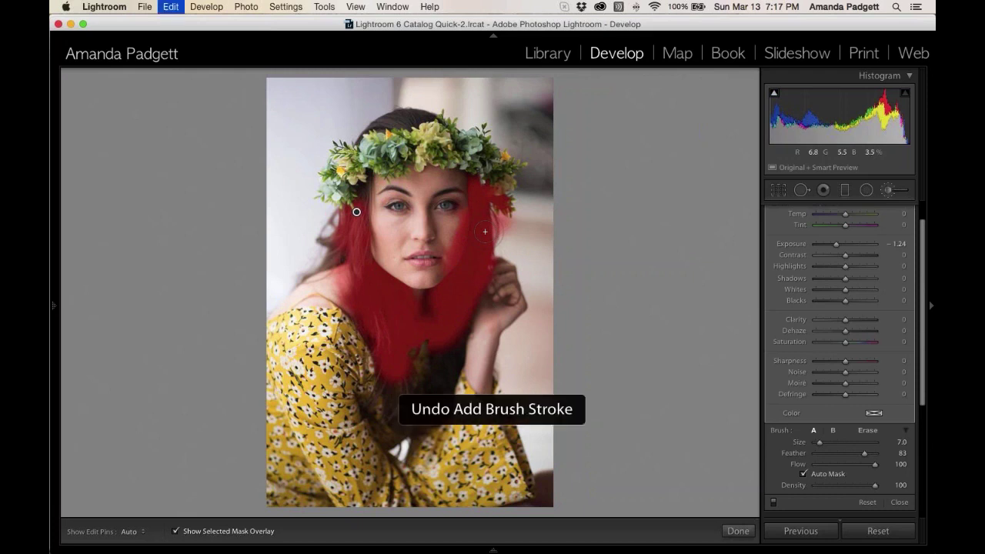
key("h")
left_click_drag(461, 278, 477, 187)
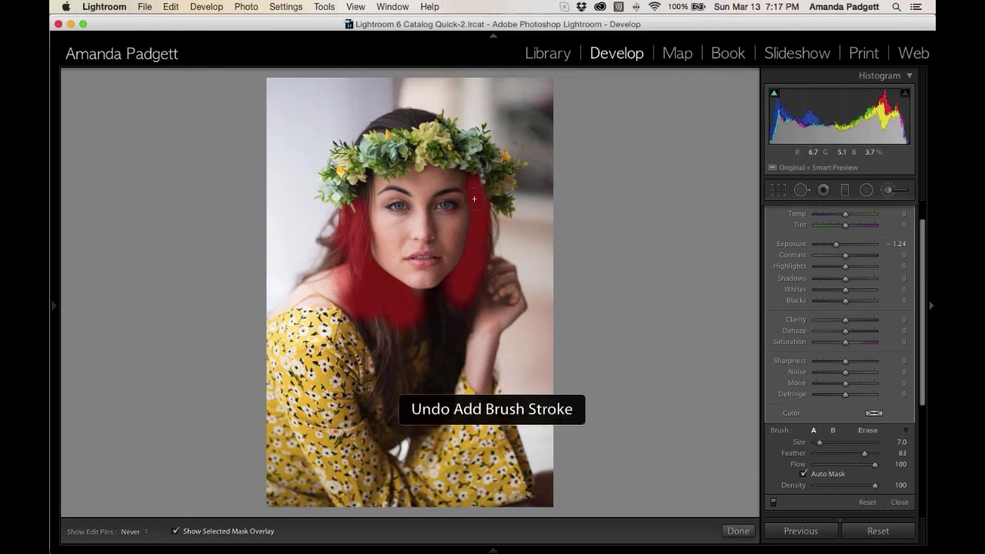
key("h")
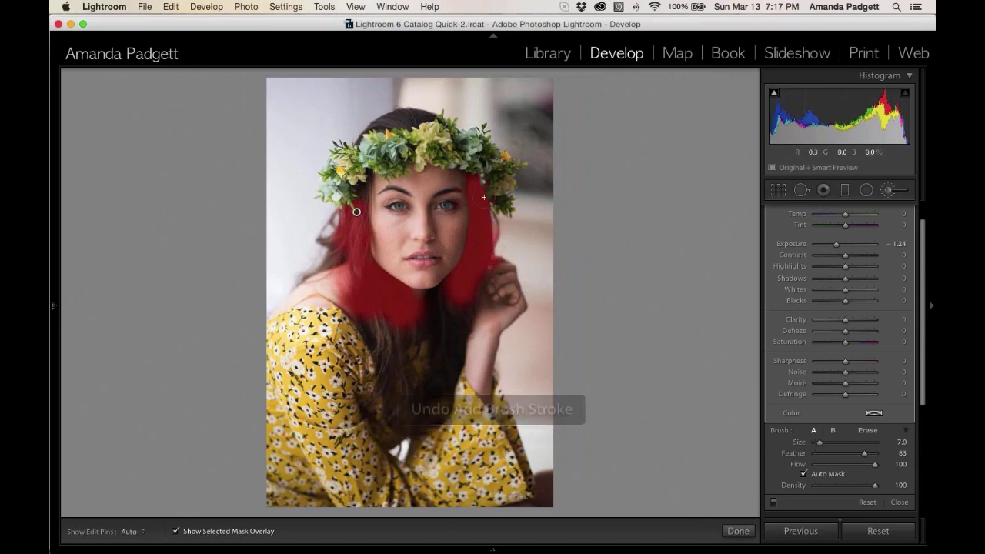
key("z")
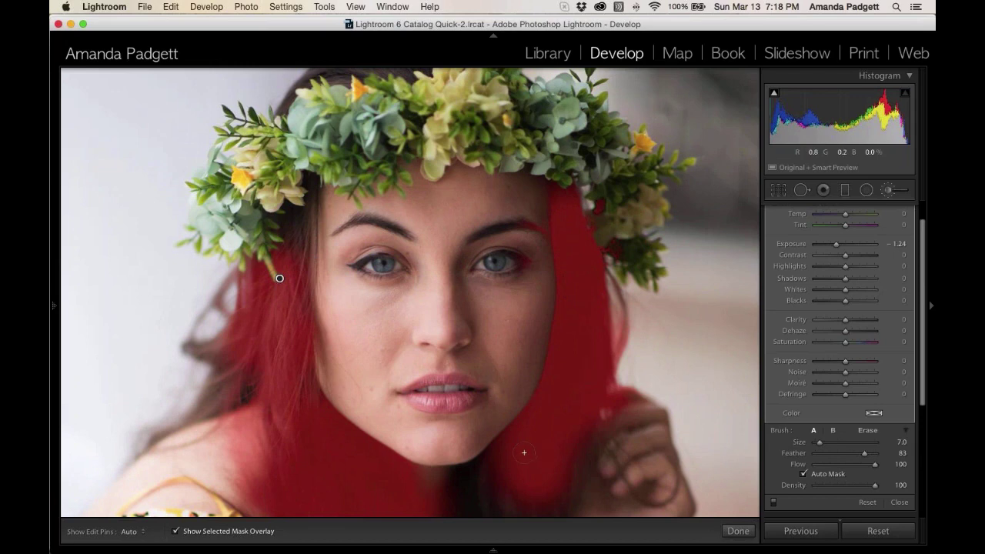
Step: Hide the red overlay, delete the old hair-darkening pin, and turn off Auto Mask
scroll(523, 400, "down", 5)
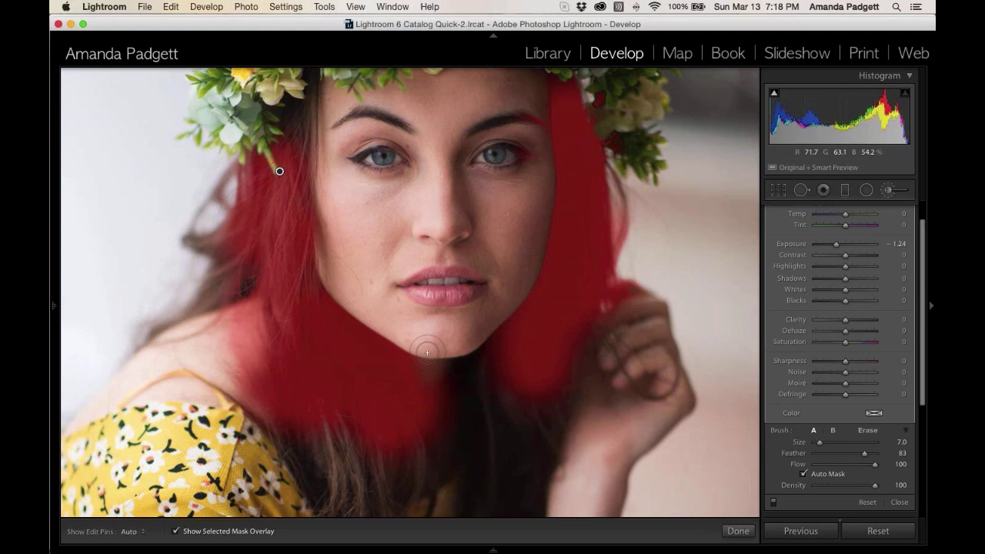
key("o")
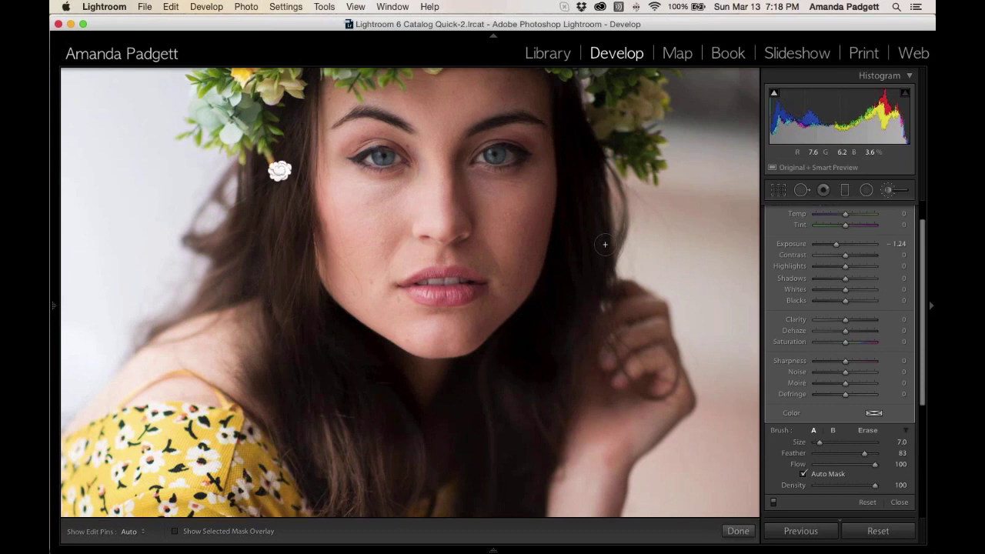
key("Delete")
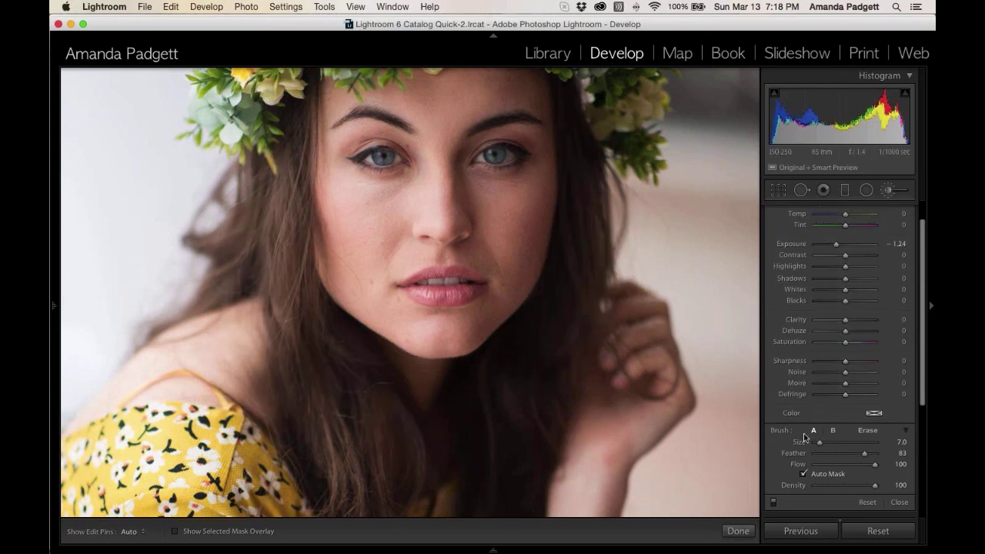
left_click(803, 474)
Step: Enlarge the brush to size 23 and darken the hair left of the face at −1.24
key("h")
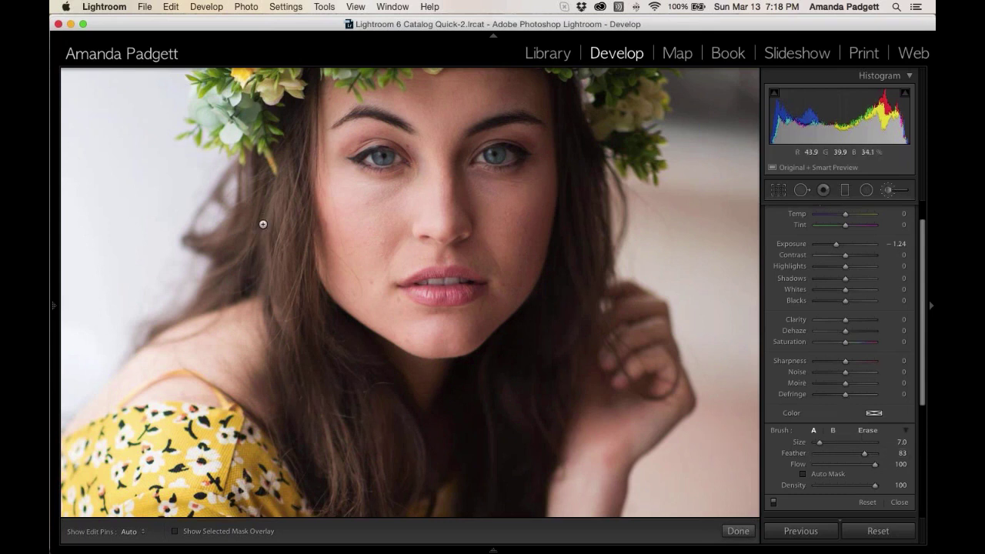
scroll(262, 285, "up", 8)
mouse_move(261, 284)
left_mouse_down()
mouse_move(308, 369)
mouse_move(339, 308)
mouse_move(216, 354)
mouse_move(305, 404)
mouse_move(362, 462)
mouse_move(331, 469)
left_mouse_up()
key("h")
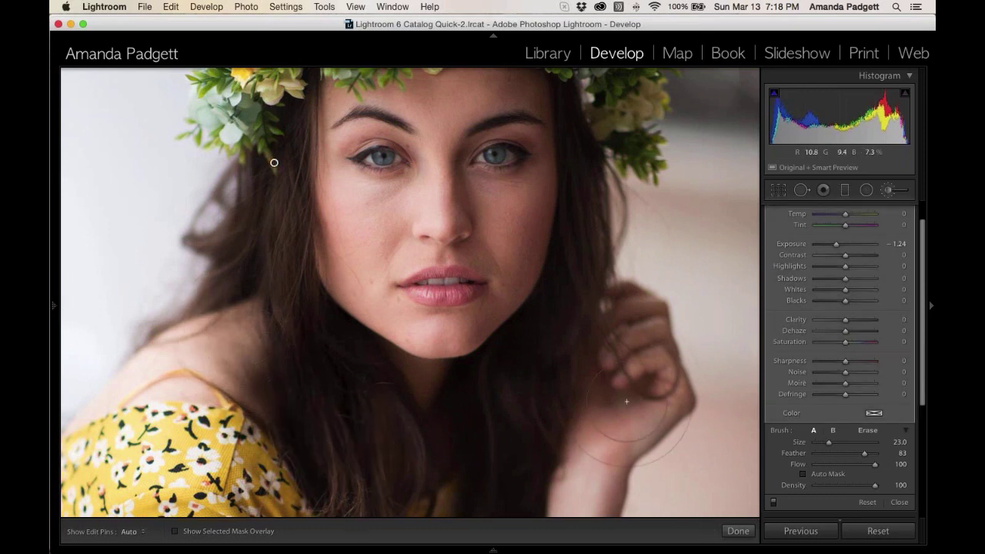
Step: Erase the stray darkening from her shoulder with a 100-flow eraser brush
left_click(868, 431)
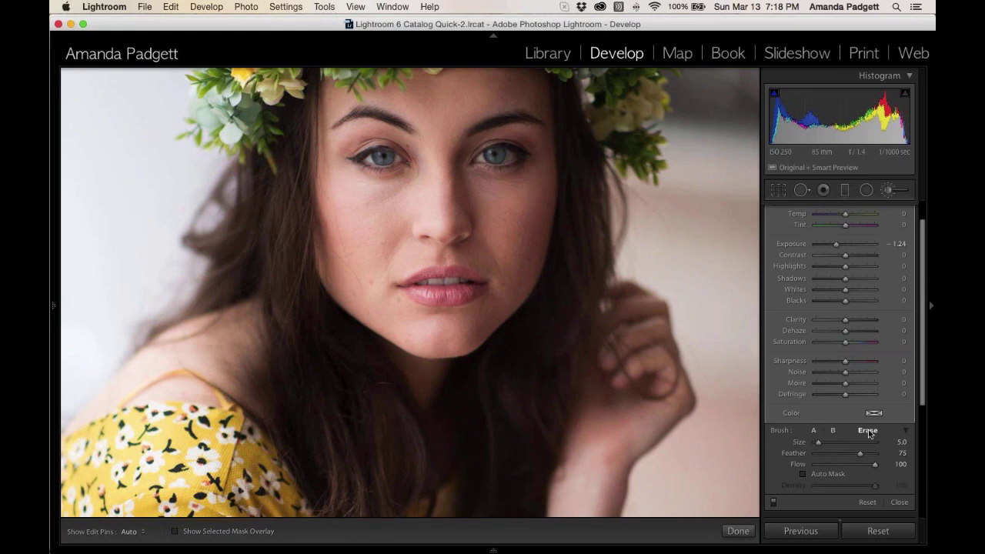
key("h")
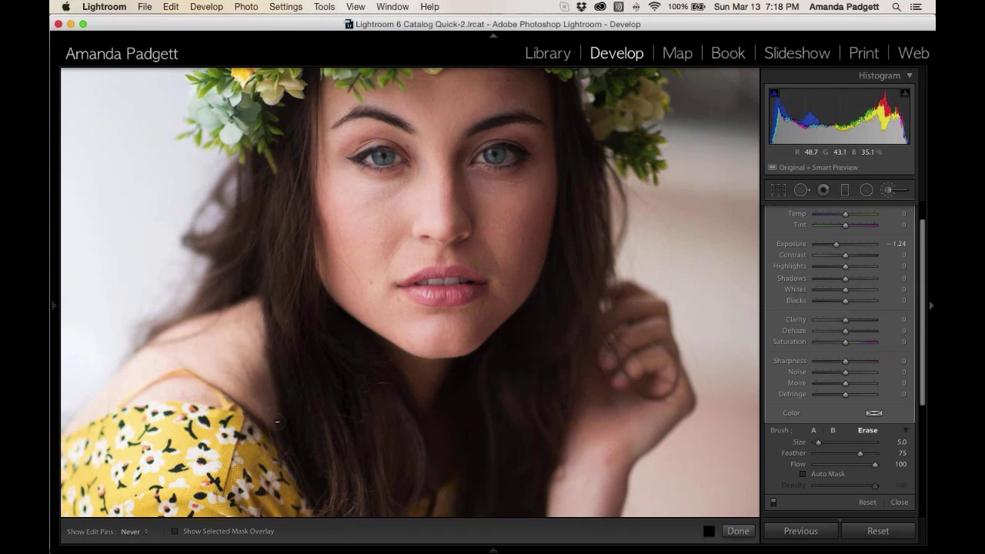
key("h")
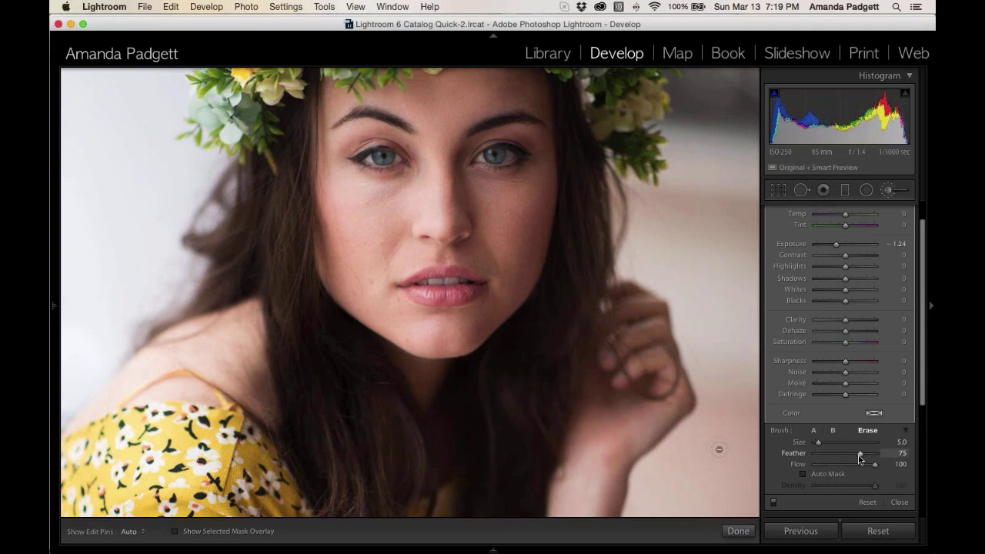
key("super+z")
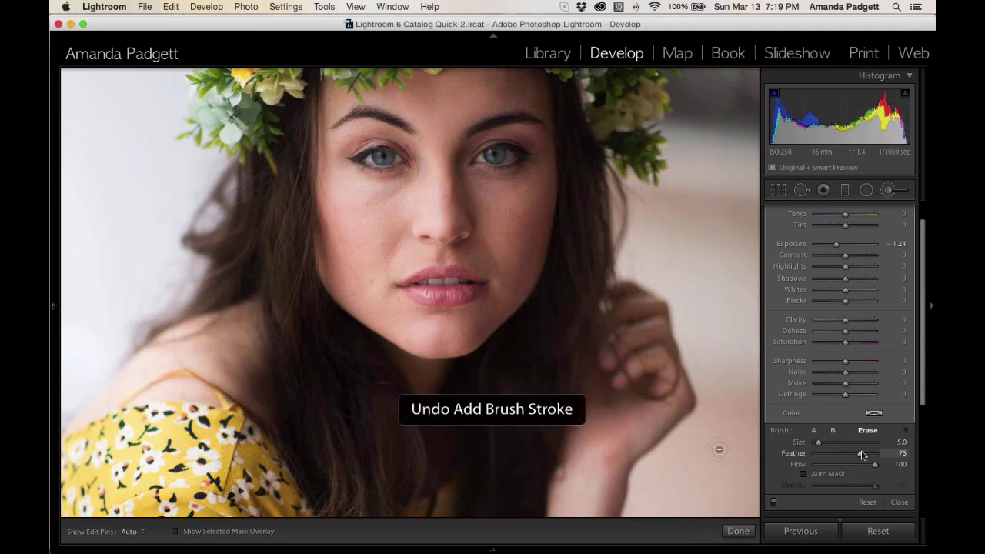
left_click_drag(874, 467, 839, 468)
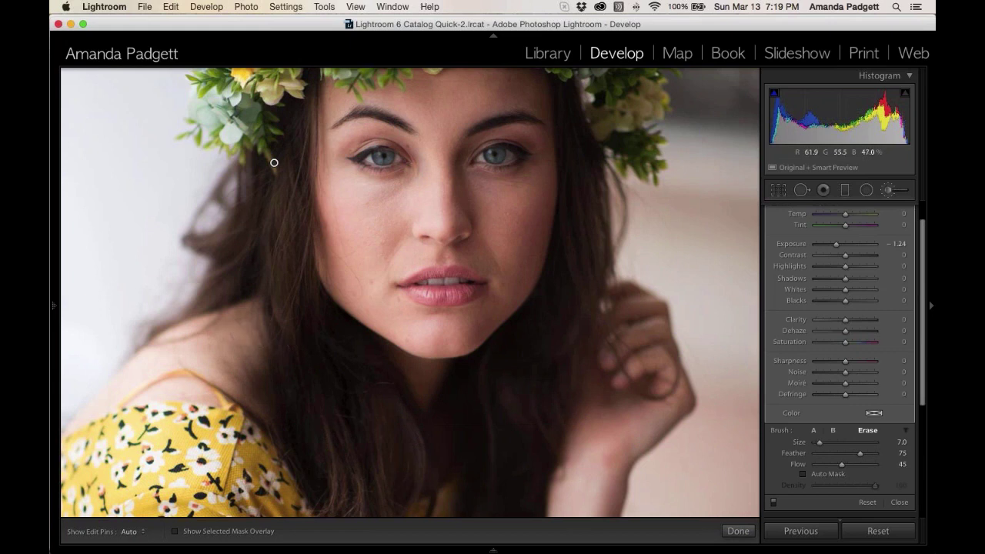
scroll(223, 327, "up", 4)
key("h")
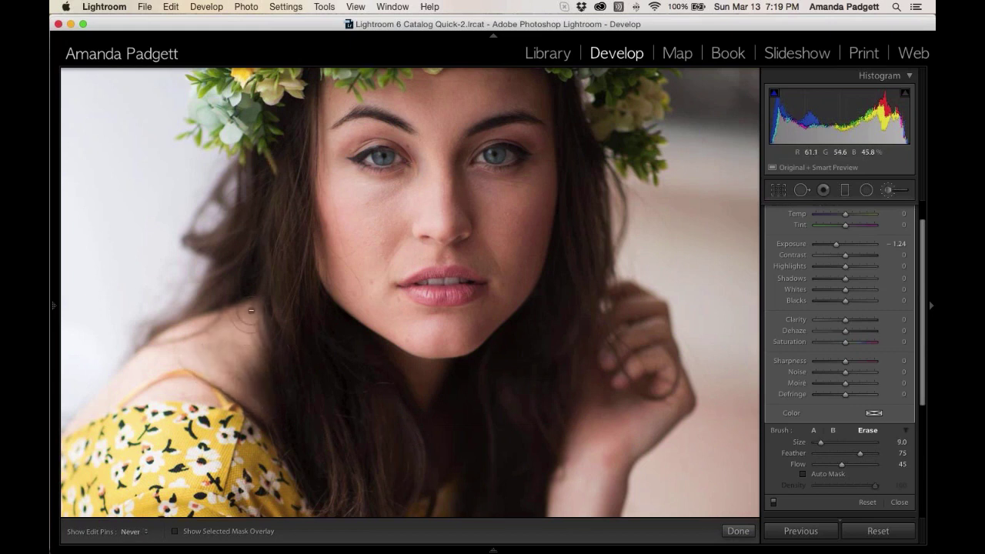
key("h")
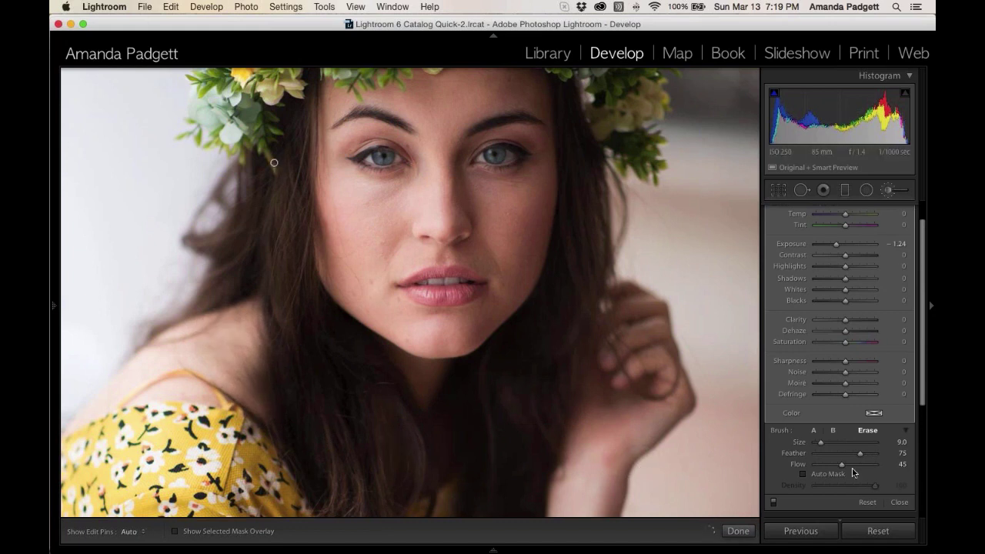
left_click_drag(841, 465, 881, 468)
key("h")
mouse_move(231, 326)
left_mouse_down()
mouse_move(240, 373)
mouse_move(242, 329)
mouse_move(245, 360)
mouse_move(201, 357)
mouse_move(211, 333)
mouse_move(178, 342)
mouse_move(241, 325)
left_mouse_up()
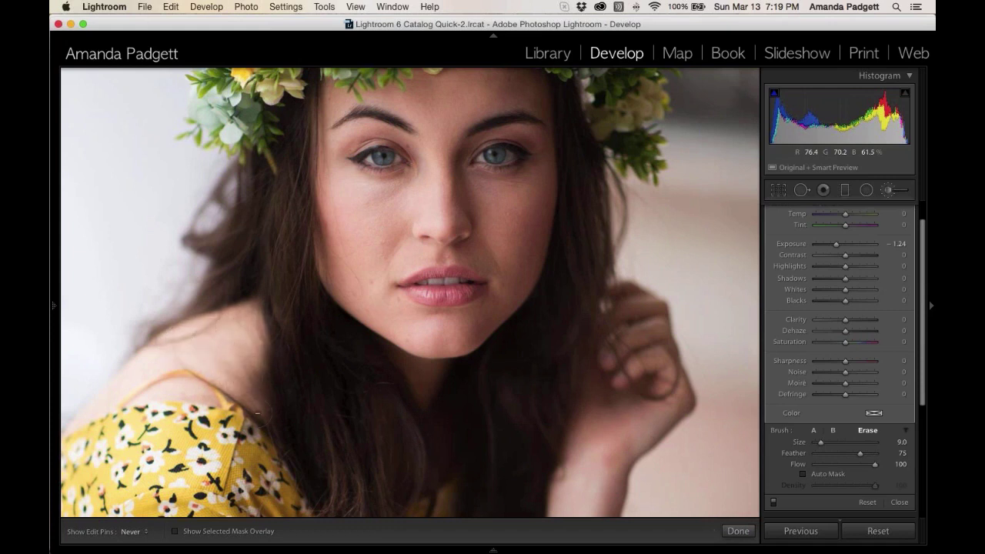
Step: Reset the brush to discard the whole hair-darkening adjustment
key("h")
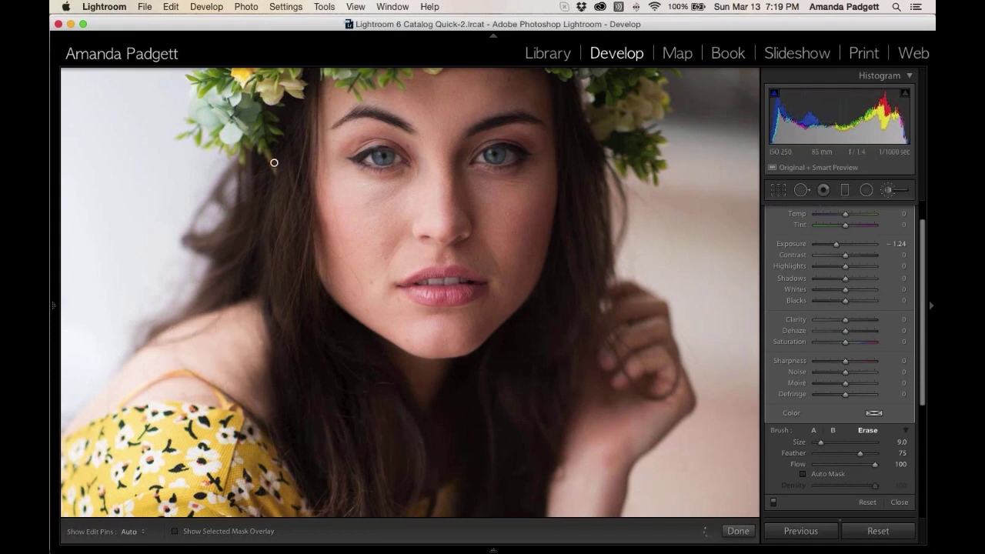
mouse_move(885, 547)
left_click(878, 531)
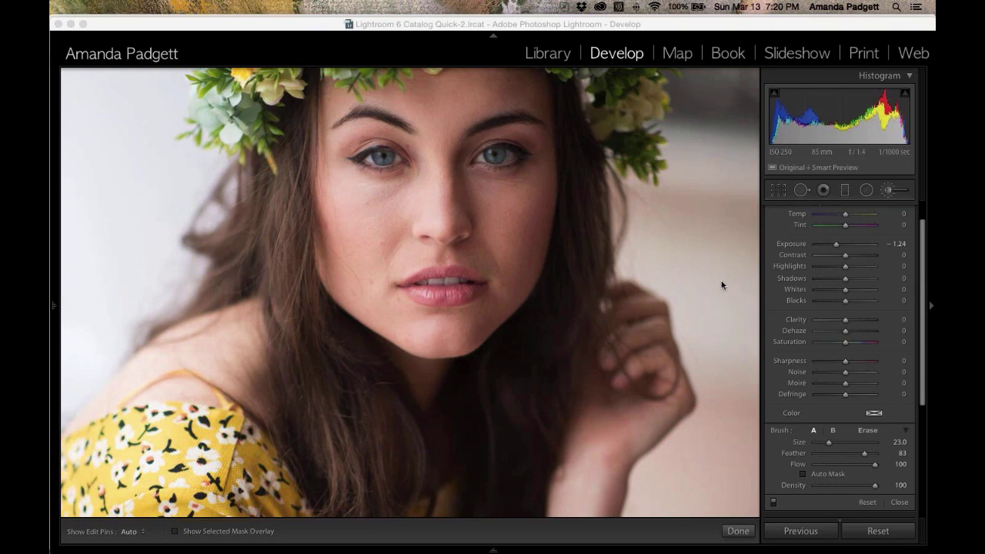
Step: Close and reopen the Adjustment Brush settings, then reduce Effect to a single Amount slider
left_click(902, 193)
left_click(902, 193)
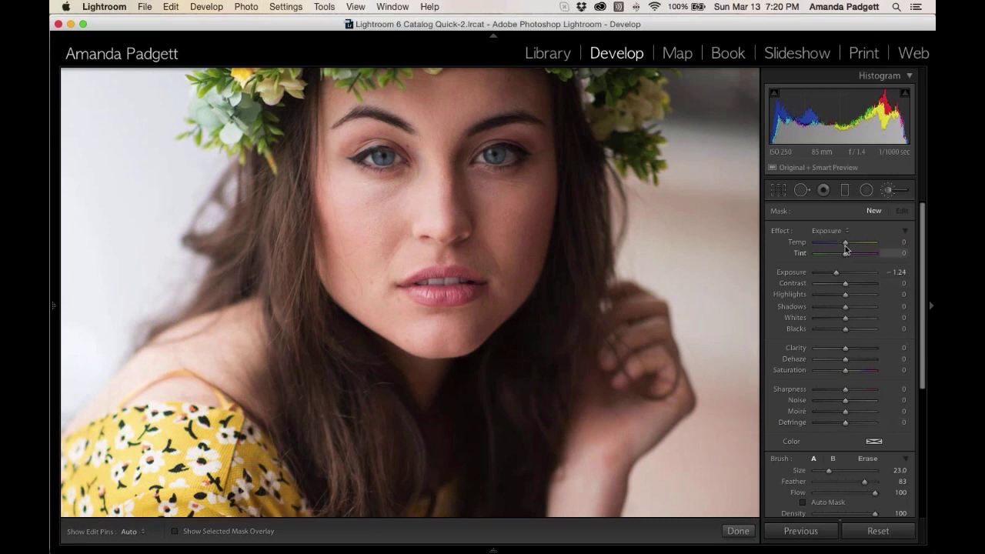
left_click(906, 233)
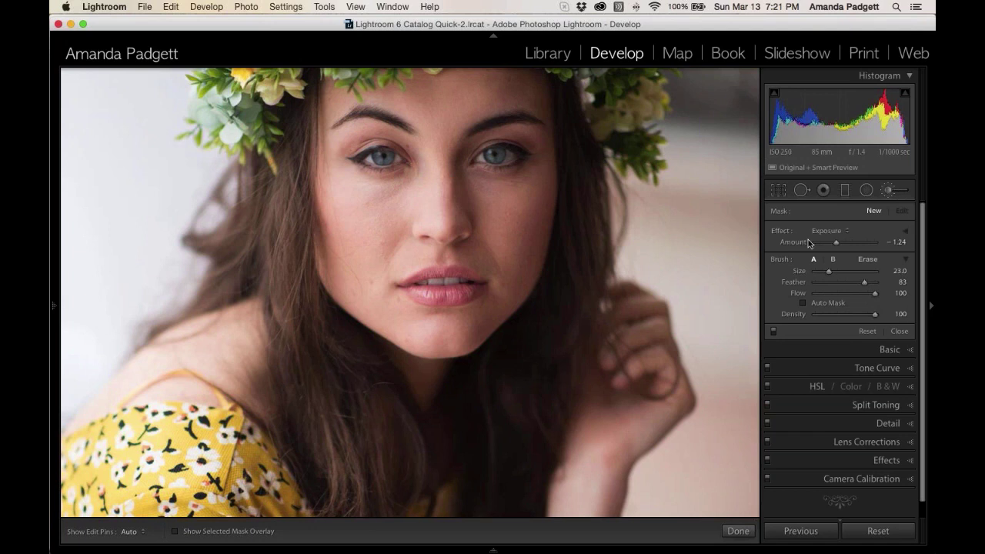
Step: Toggle the Effect section, ending with every slider shown and Exposure at -1.24
left_click(905, 233)
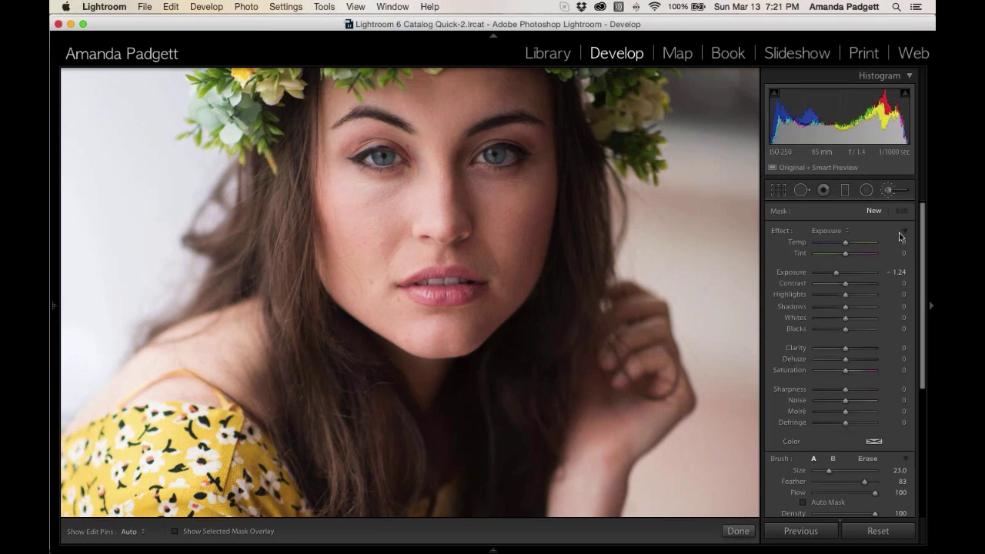
left_click(906, 235)
left_click(906, 235)
left_click(906, 234)
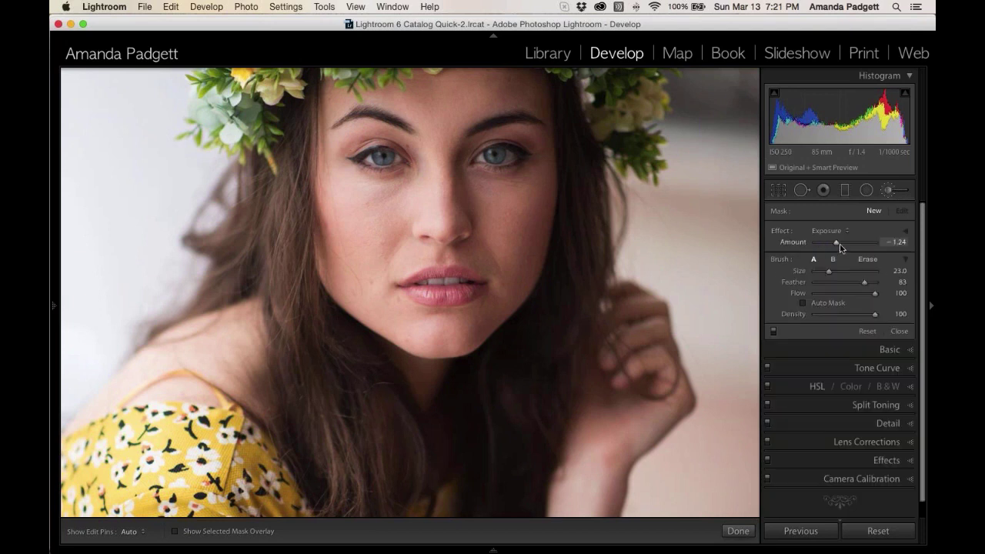
left_click(906, 231)
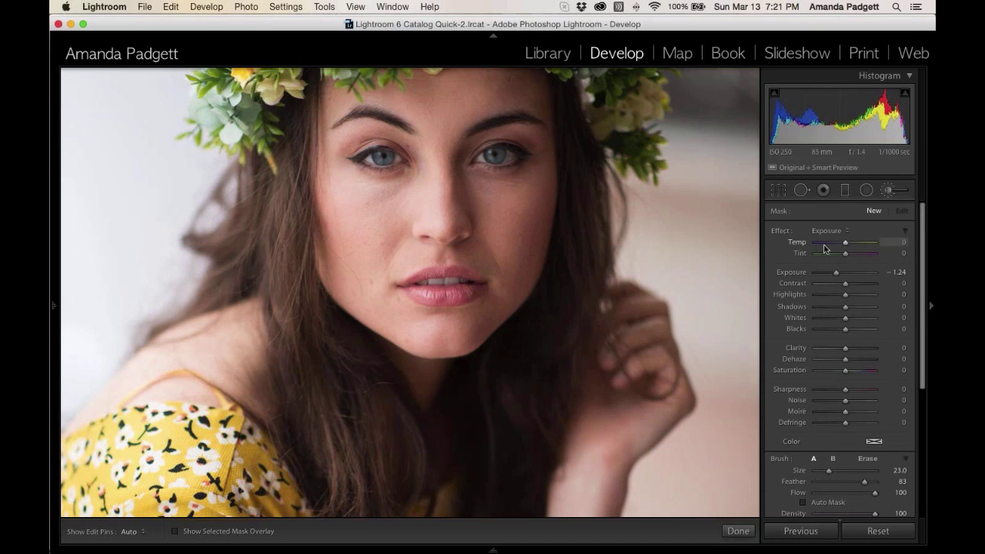
left_click(904, 232)
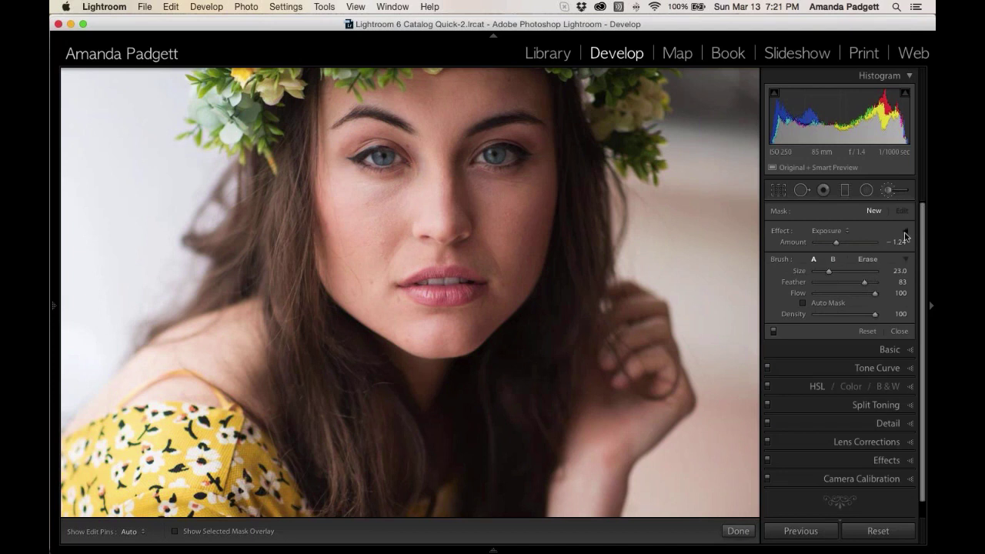
left_click(904, 232)
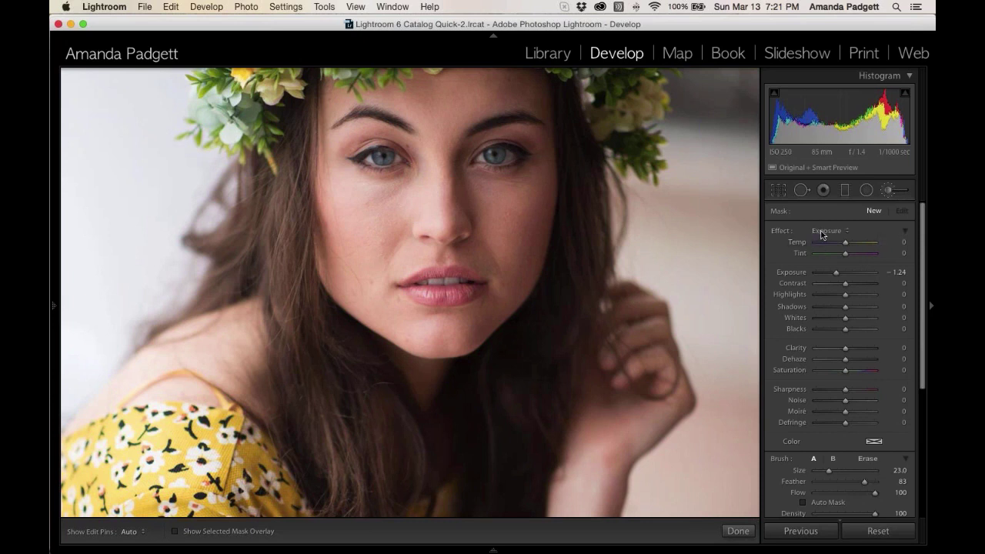
Step: Apply the Portrait - Add Light effect preset: Exposure 0.74, Clarity 6, Noise 16
left_click(821, 232)
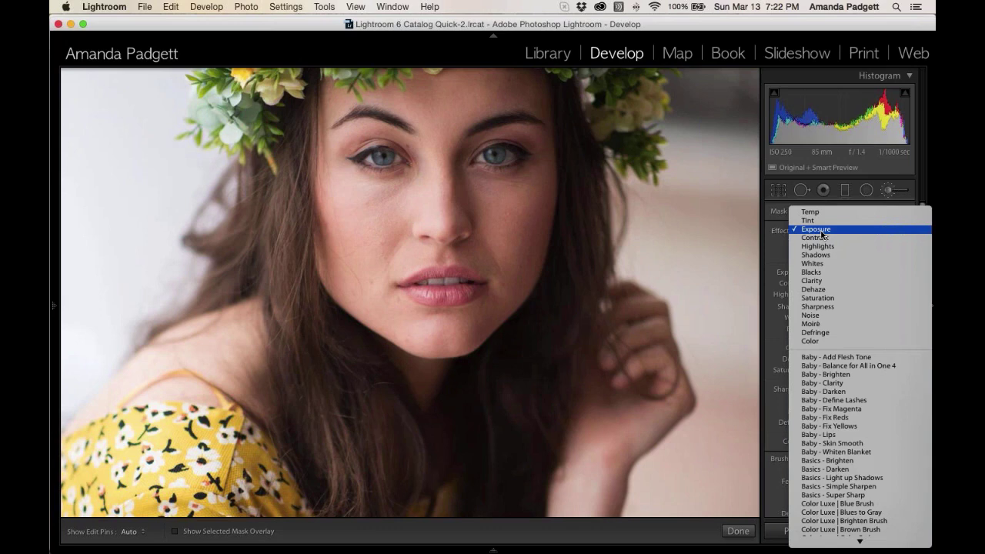
scroll(839, 281, "down", 5)
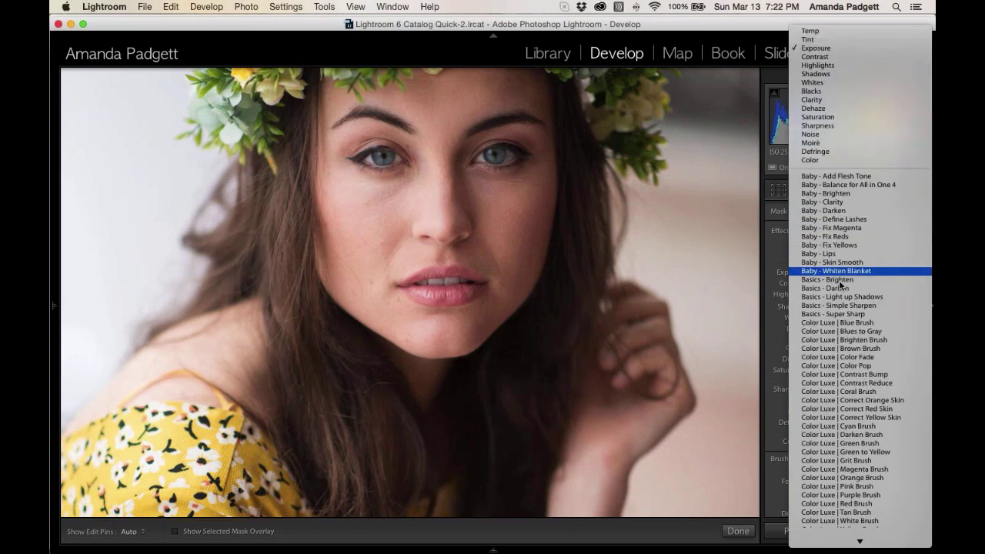
scroll(840, 285, "down", 15)
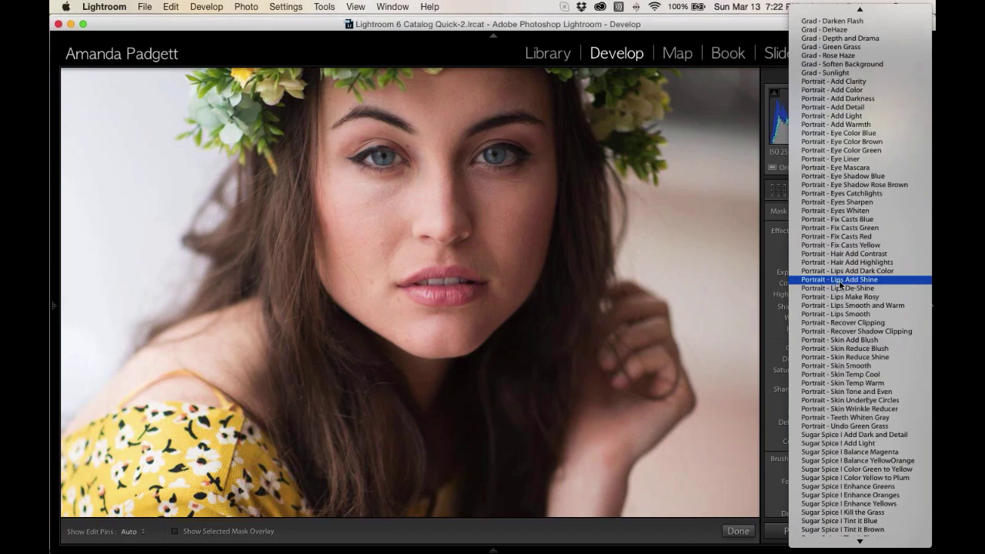
scroll(840, 285, "down", 2)
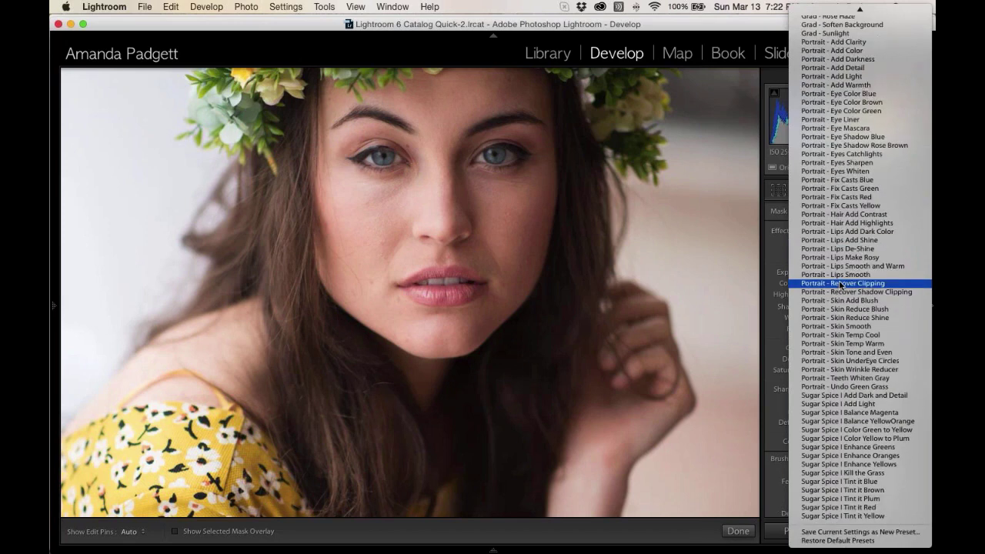
scroll(841, 285, "up", 3)
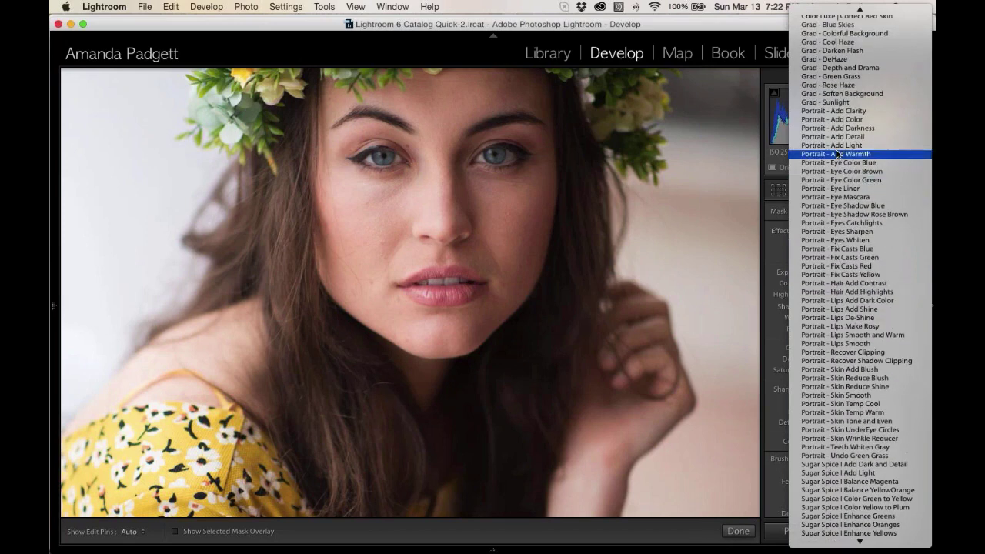
left_click(835, 146)
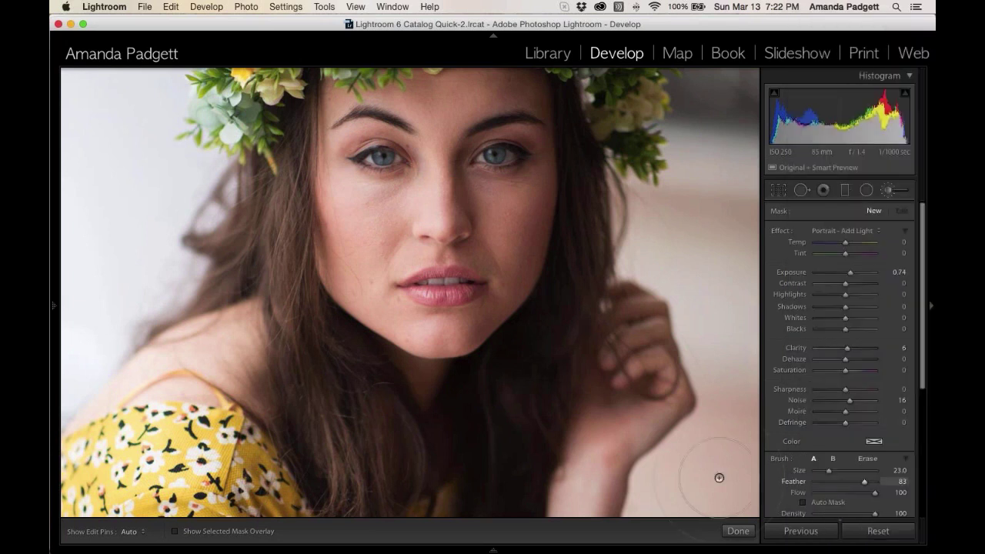
Step: Paint Add Light over her face and hair at flow 60, then start a new mask
left_click_drag(874, 494, 851, 496)
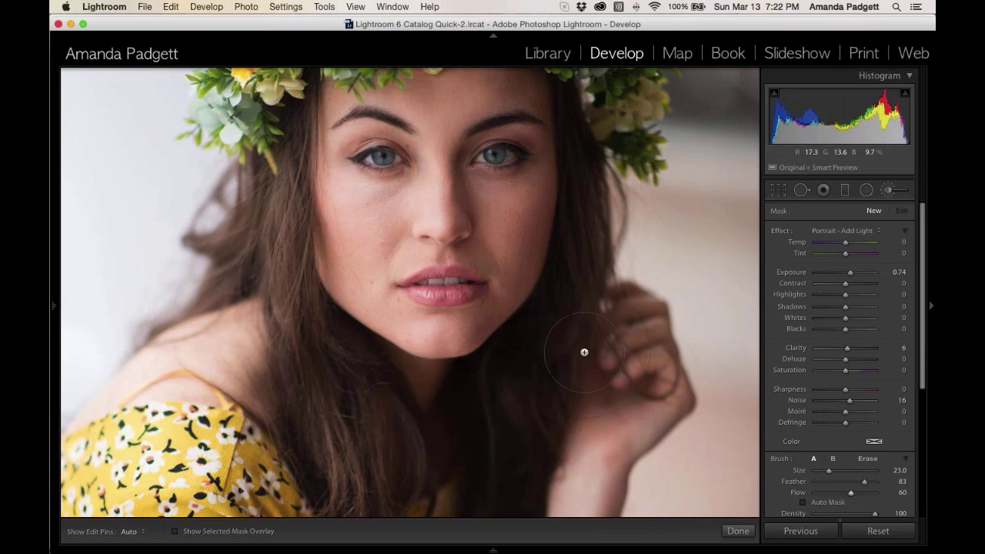
key("z")
scroll(585, 349, "up", 3)
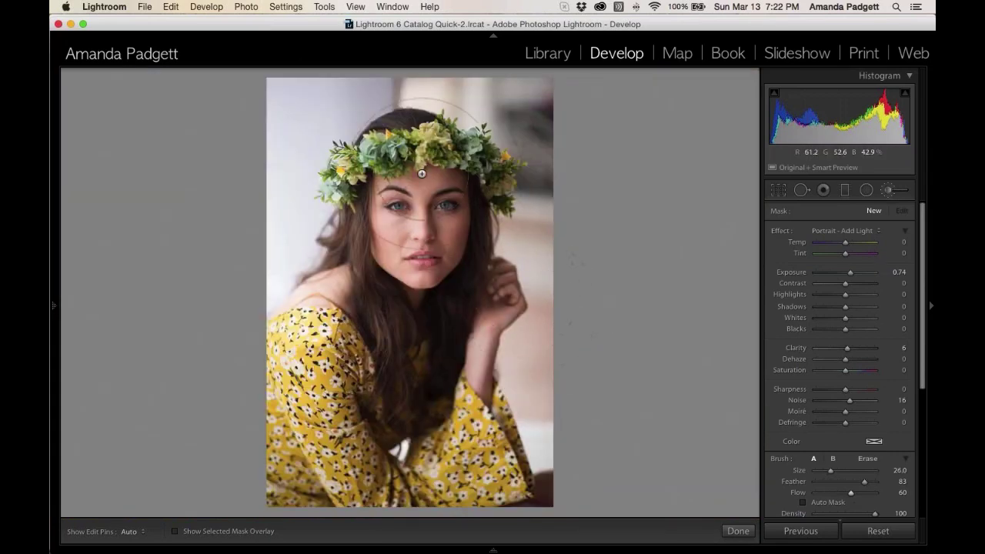
key("h")
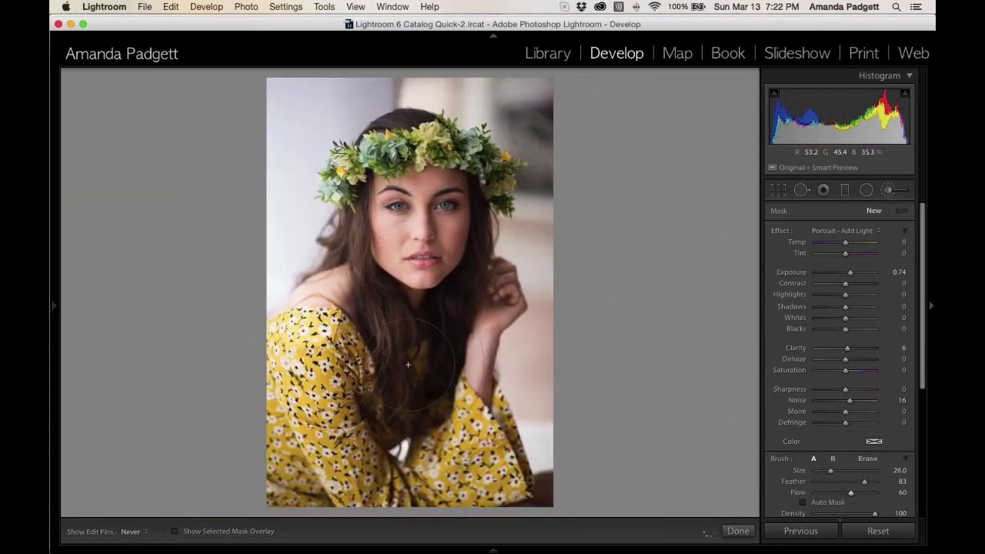
key("h")
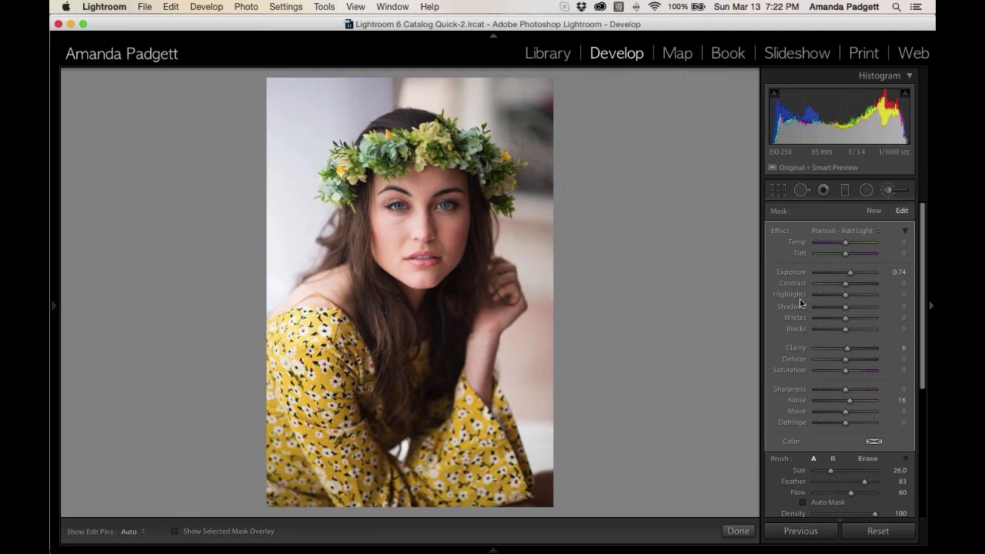
left_click(873, 212)
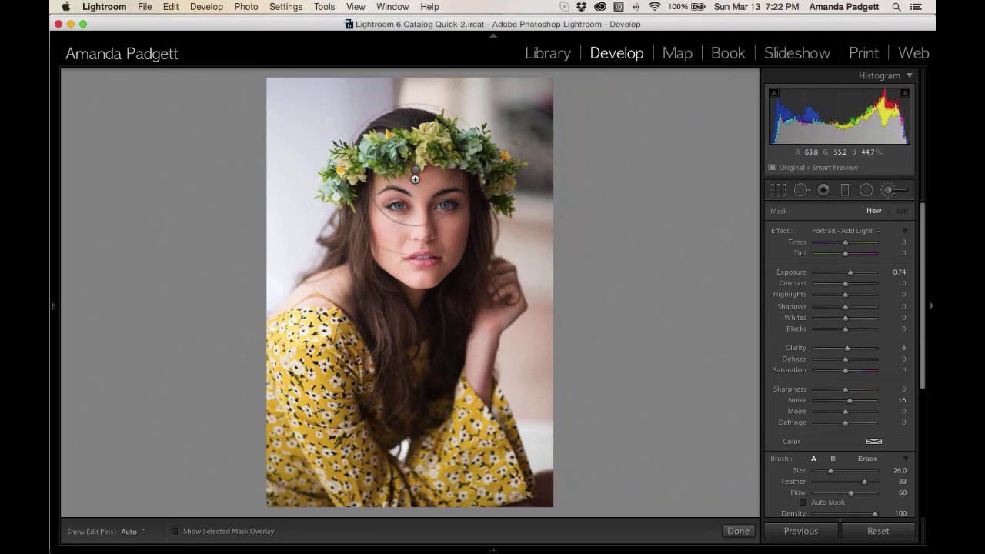
mouse_move(417, 180)
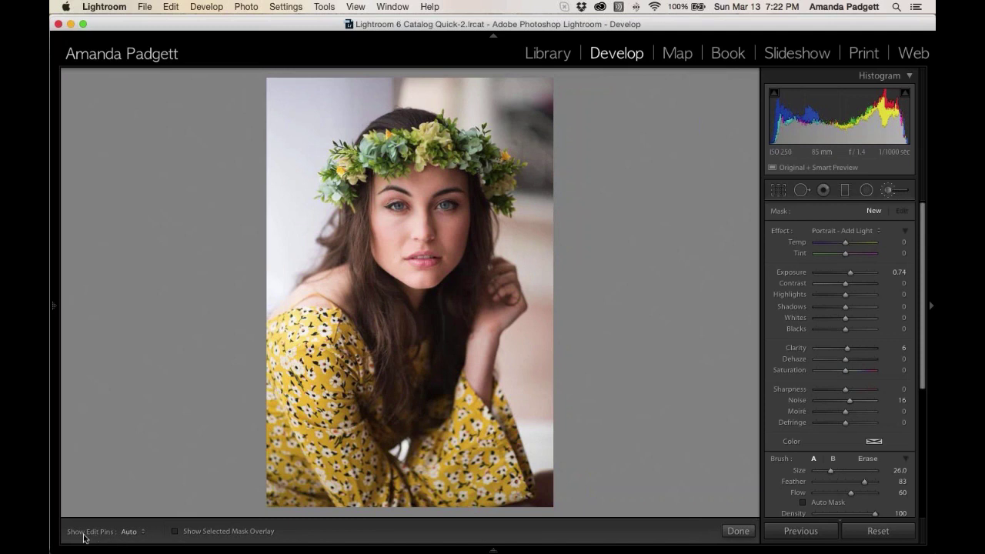
left_click(131, 531)
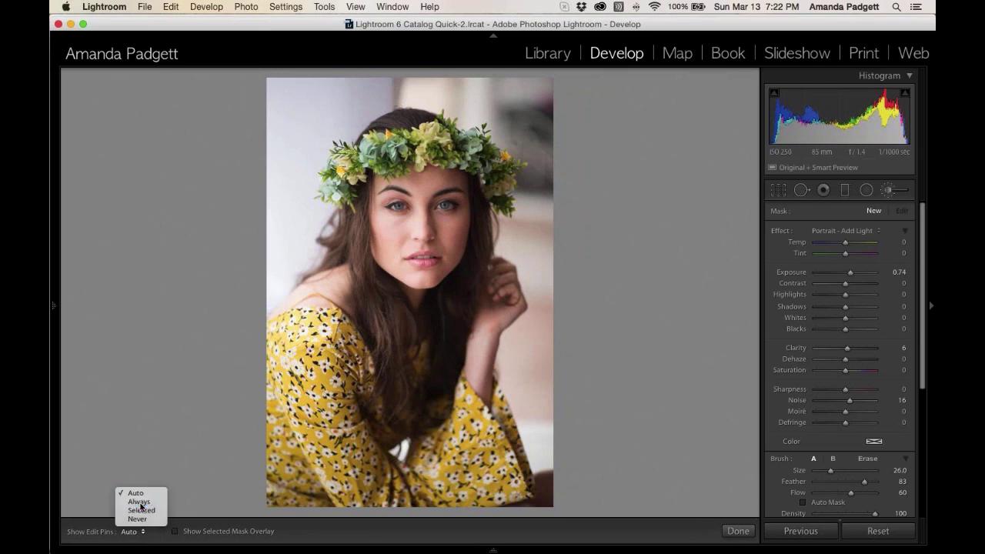
left_click(140, 502)
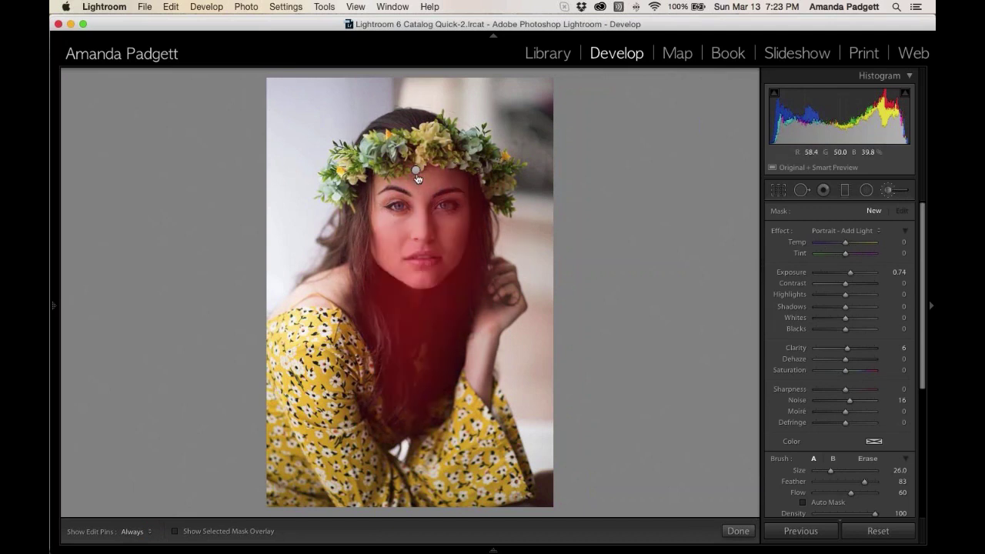
left_click(133, 531)
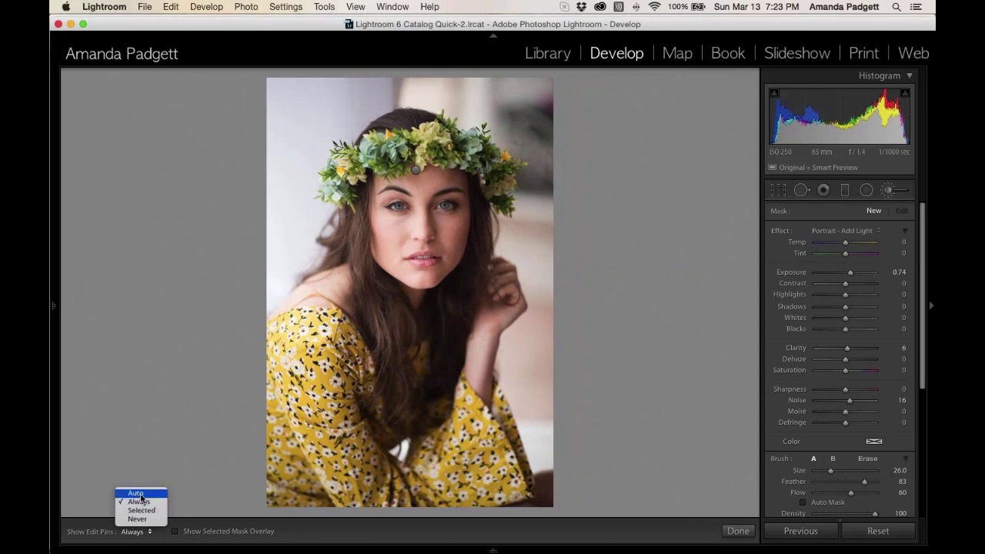
left_click(140, 494)
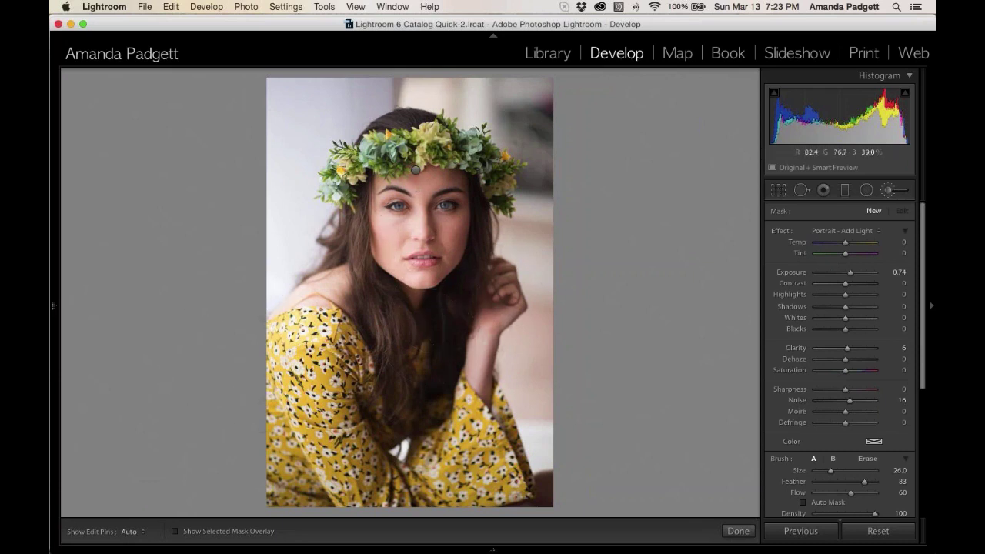
Step: Toggle the toolbar and mask overlay, then collapse the Histogram panel
scroll(846, 237, "down", 2)
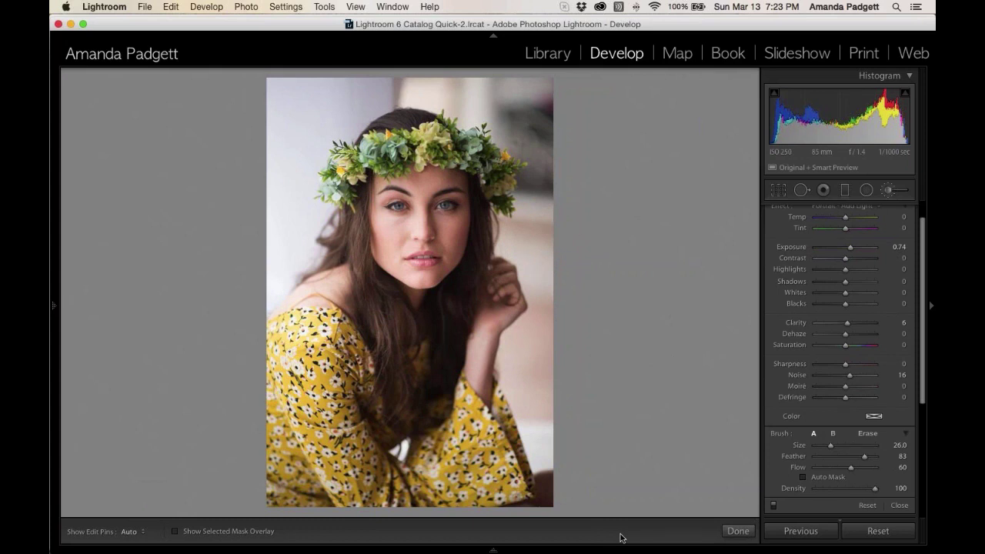
key("t")
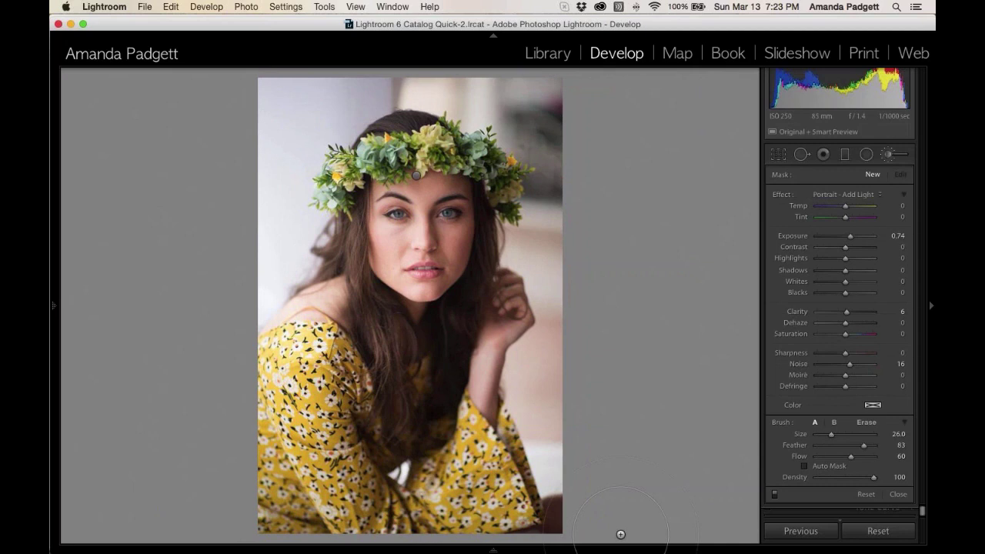
key("t")
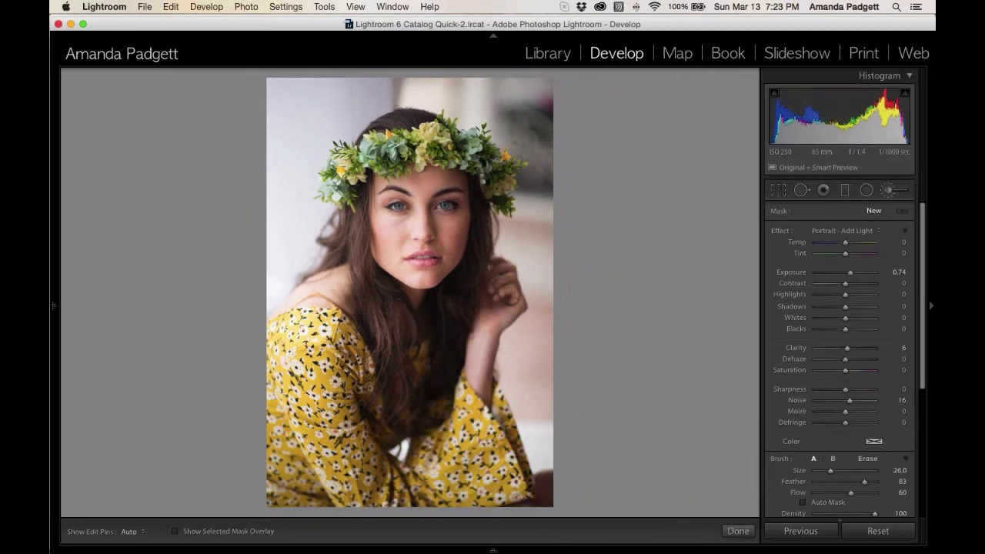
mouse_move(493, 551)
mouse_move(528, 551)
key("o")
key("o")
left_click(908, 77)
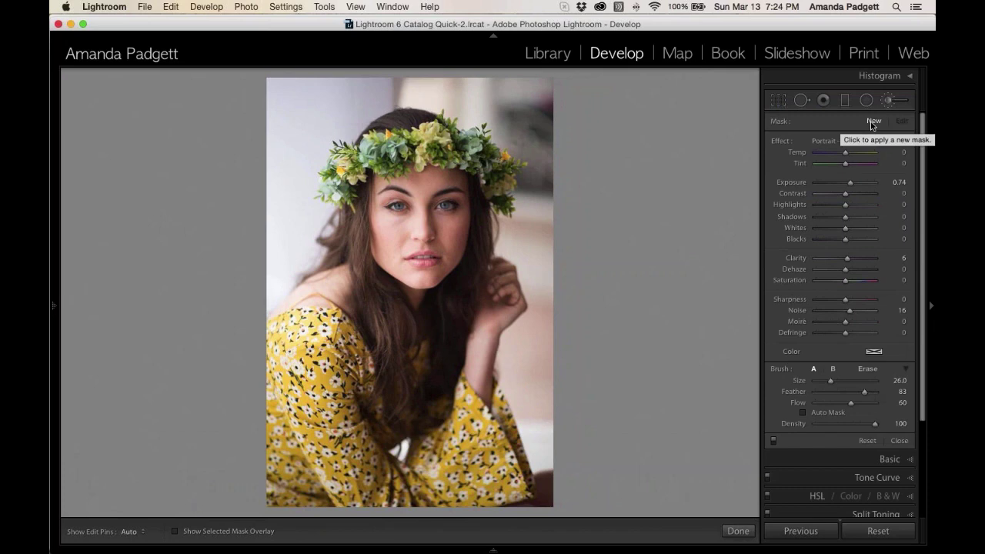
Step: Choose the Portrait - Eyes Whiten effect and lower Feather for a harder edge
key("z")
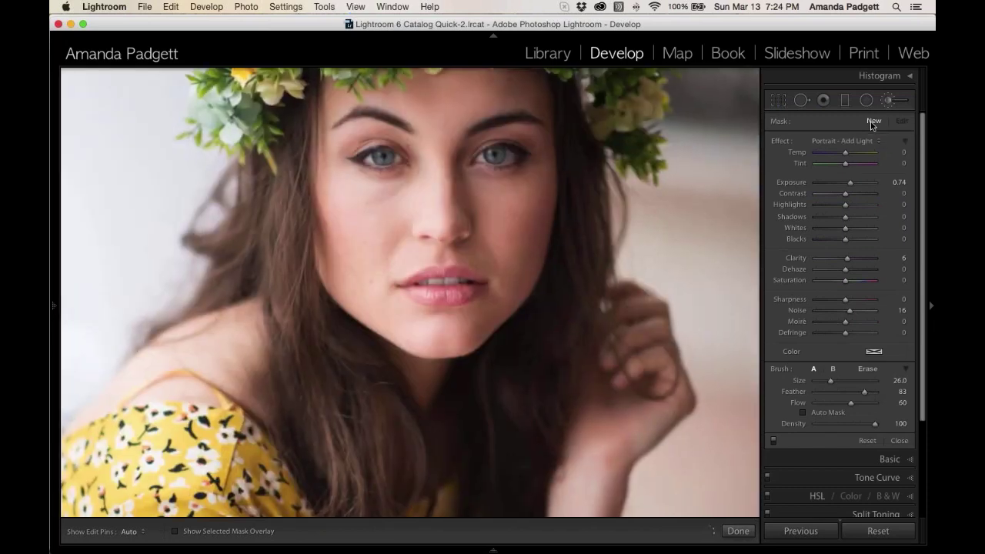
left_click(859, 141)
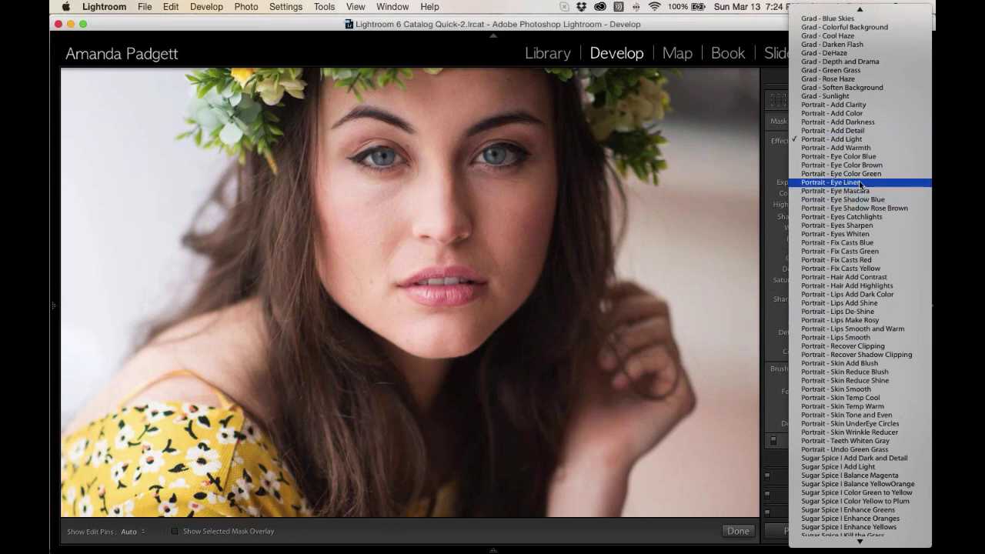
left_click(868, 237)
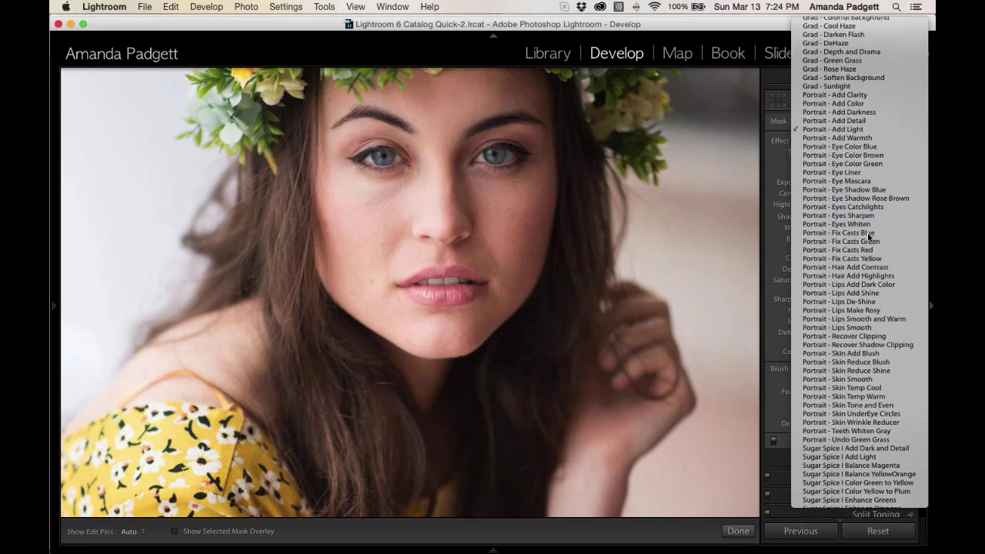
left_click_drag(864, 392, 835, 396)
Step: Zoom in on the eyes and paint the left eye white with a small brush
key("z")
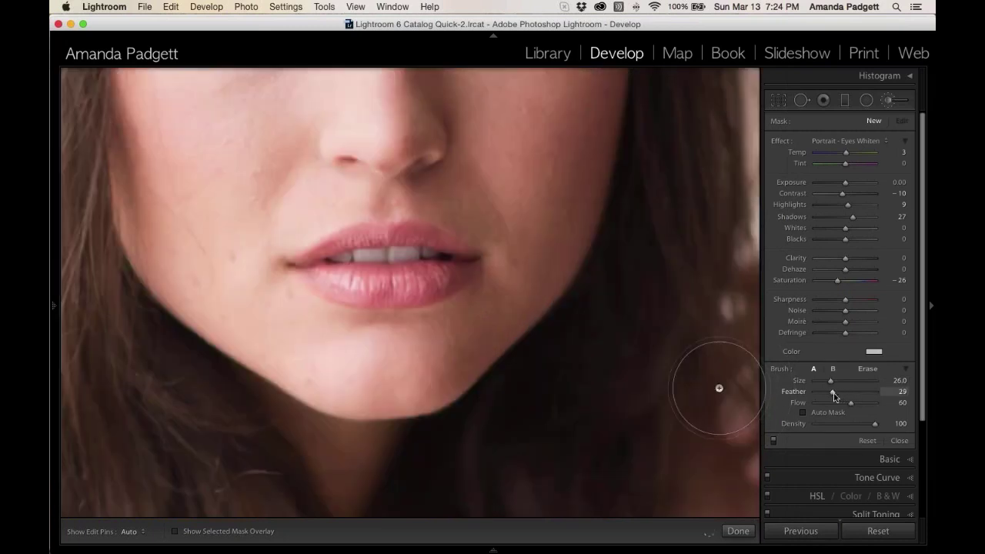
key("z")
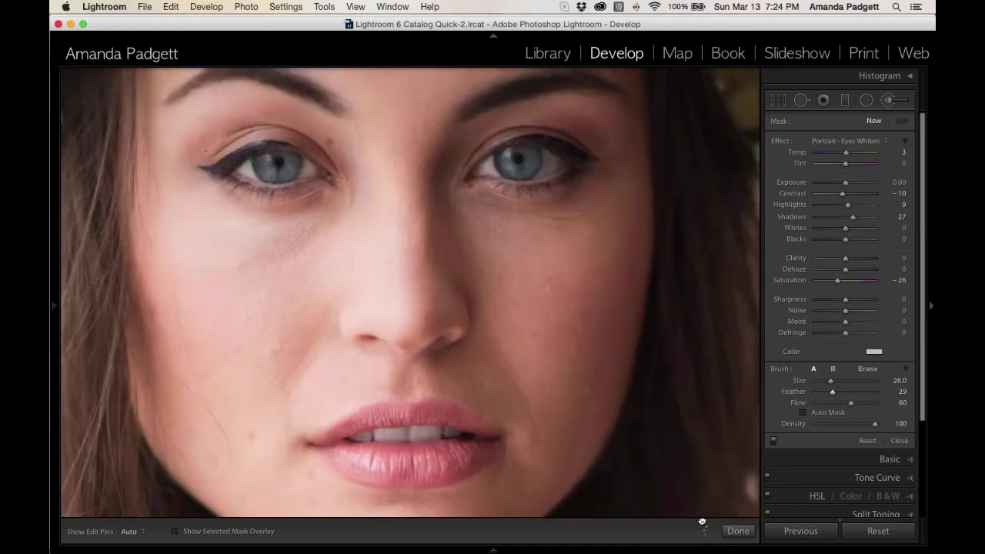
key("z")
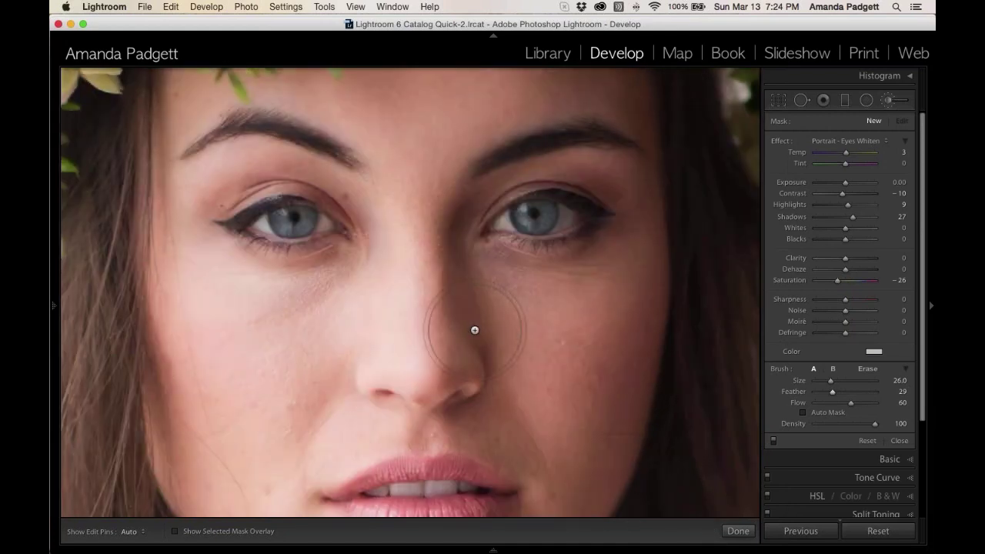
key("o")
key("bracketleft")
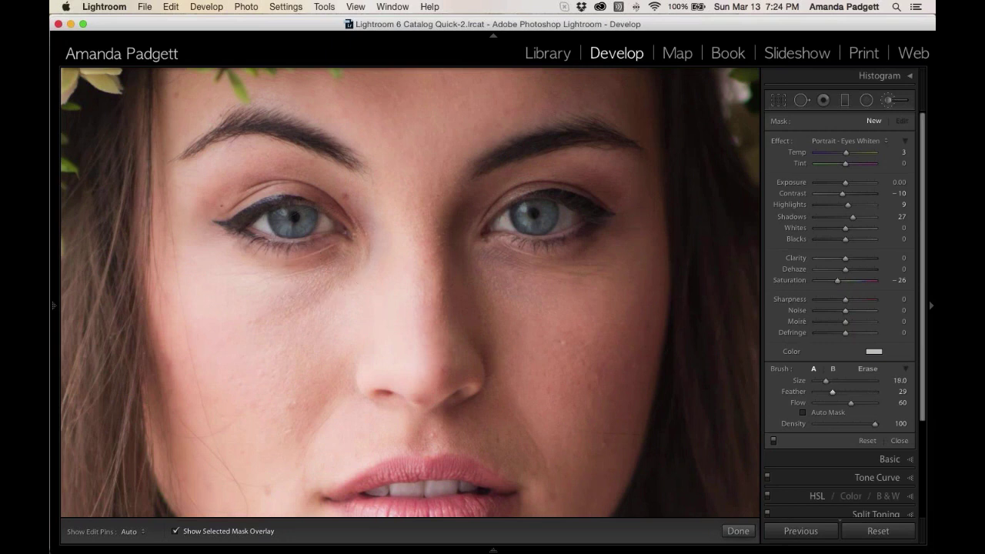
key("bracketleft")
key("bracketleft")
key("bracketleft")
key("bracketleft")
key("bracketleft")
key("h")
left_click_drag(261, 223, 323, 223)
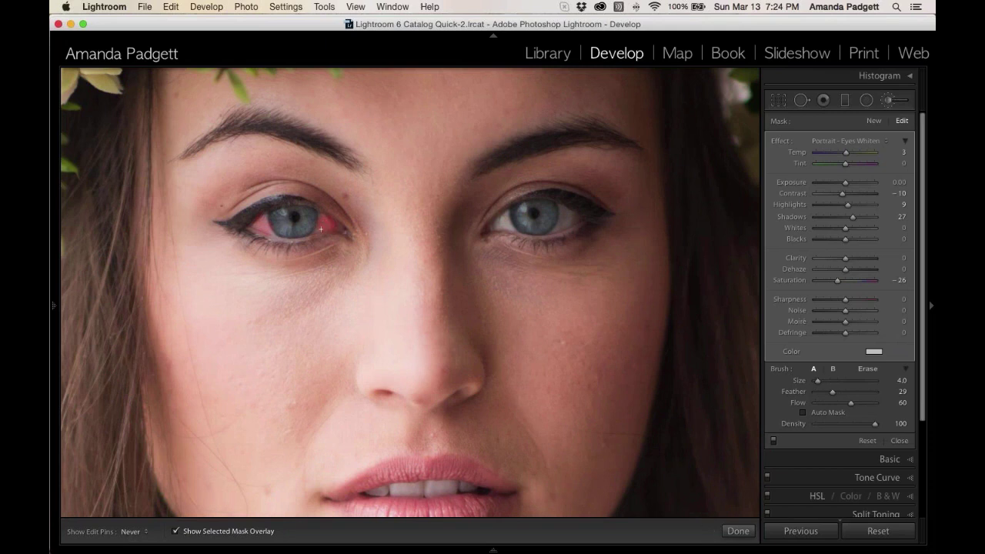
Step: Erase whitening spill off the irises with a tiny eraser, then start a new mask
key("h")
key("h")
key("h")
key("h")
key("h")
key("bracketleft")
key("h")
key("h")
key("alt")
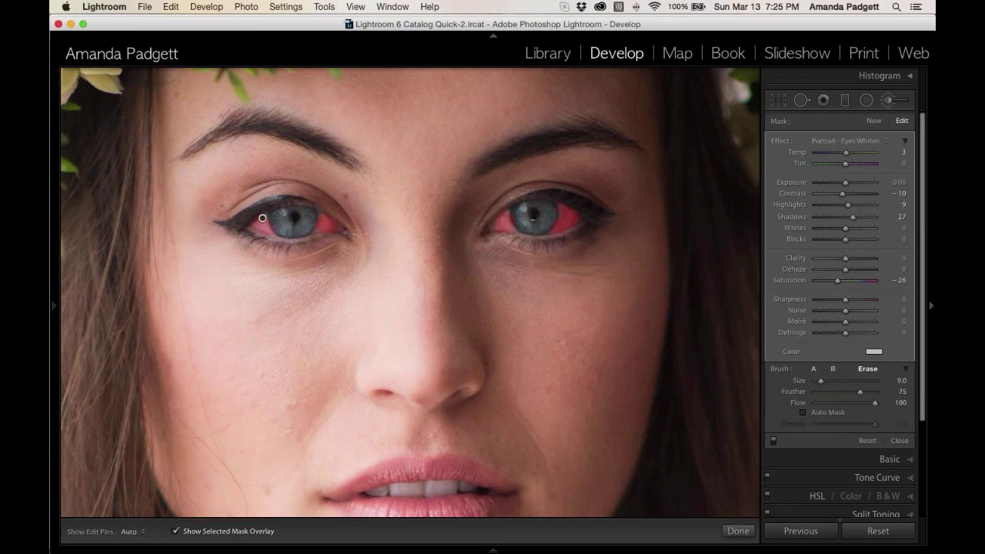
key("bracketleft")
key("bracketleft")
key("h")
key("h")
left_click(873, 120)
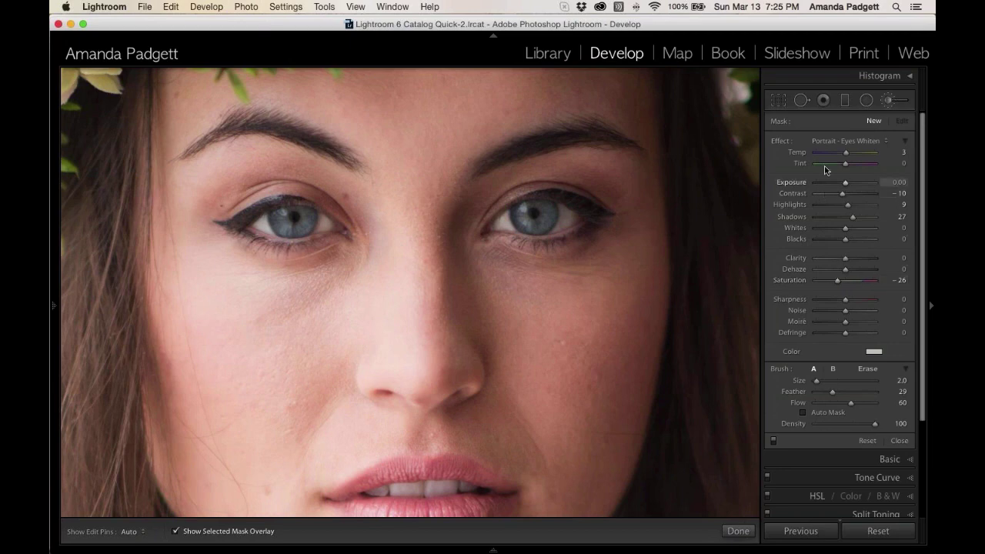
Step: Choose the Portrait - Eye Color Blue effect and raise Feather to 67
left_click(833, 142)
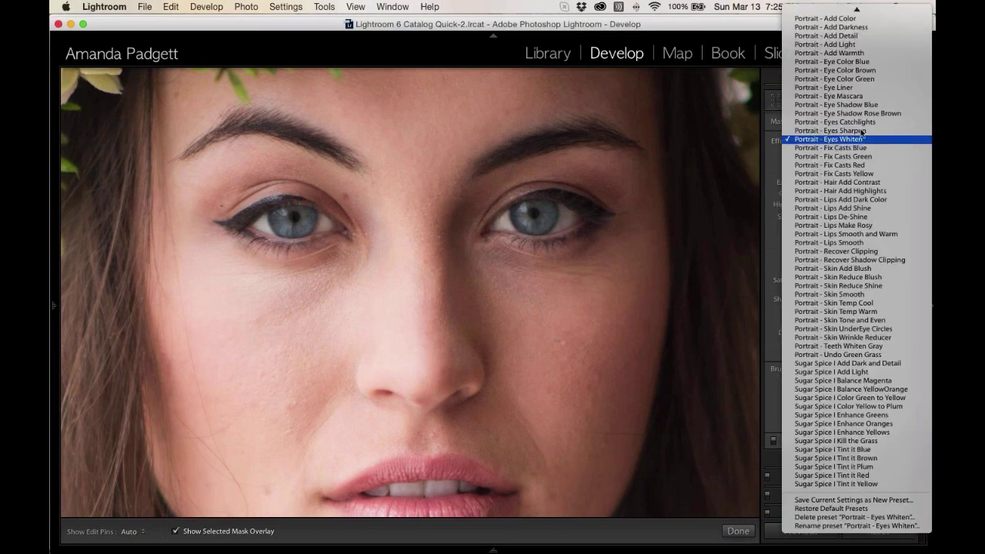
scroll(865, 108, "up", 3)
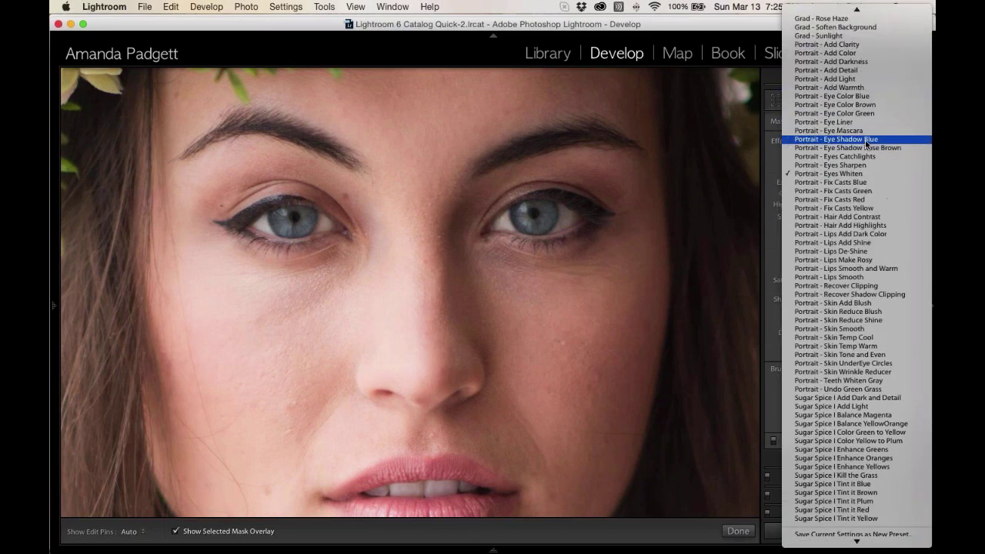
left_click(870, 96)
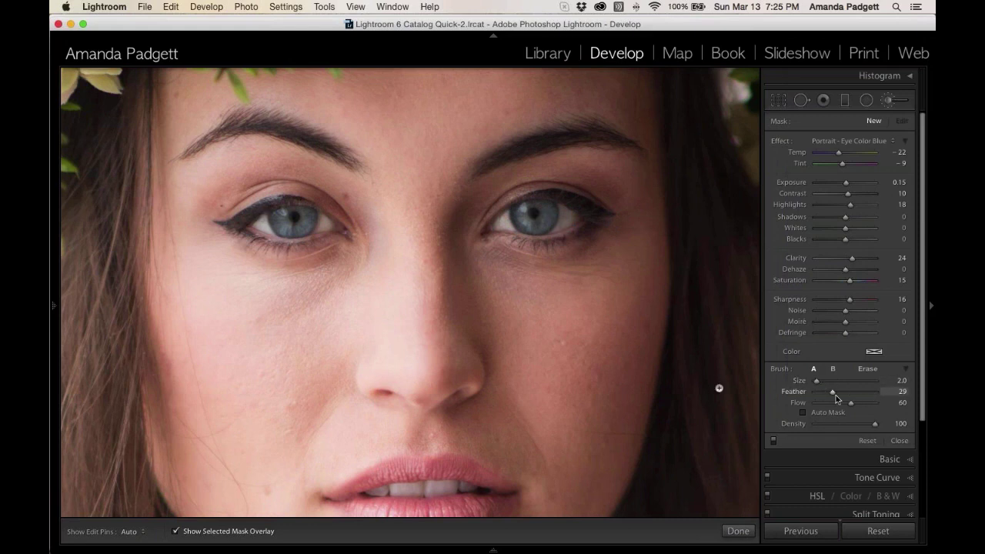
left_click_drag(834, 394, 853, 404)
Step: Paint the blue color over each iris with a size-5 brush
key("bracketright")
key("bracketright")
key("bracketright")
key("h")
left_click_drag(525, 215, 541, 212)
key("h")
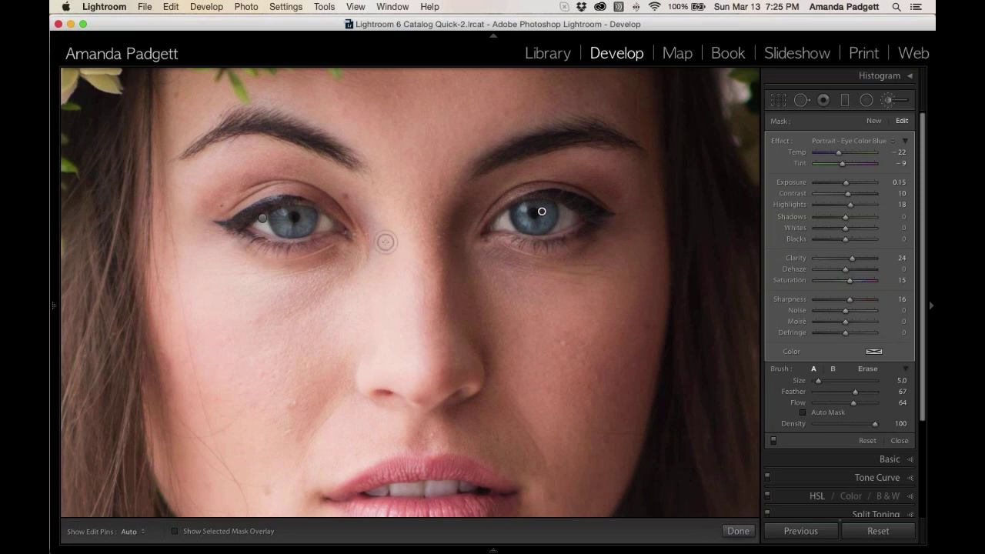
key("h")
key("h")
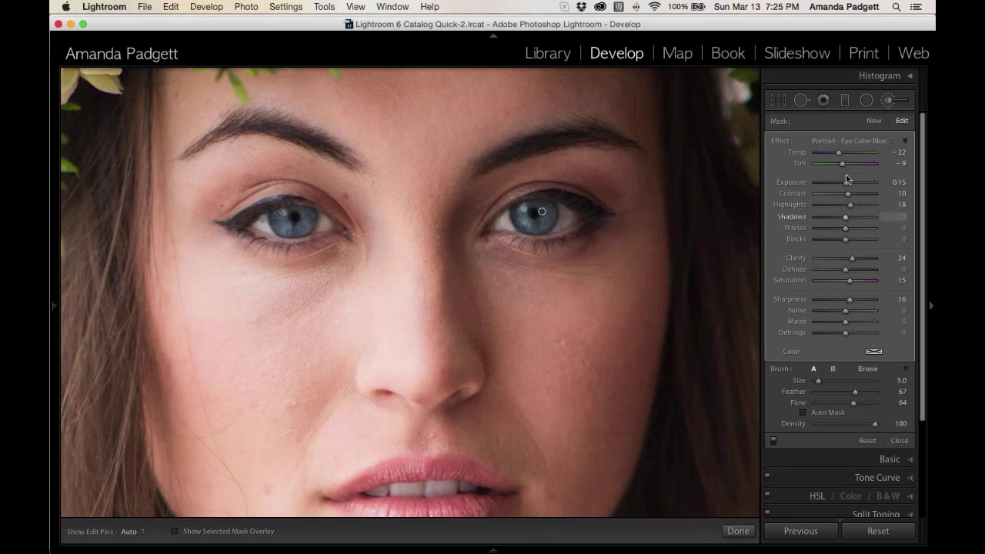
Step: Add a new Portrait - Eyes Catchlights mask and paint it onto both eyes
left_click(873, 121)
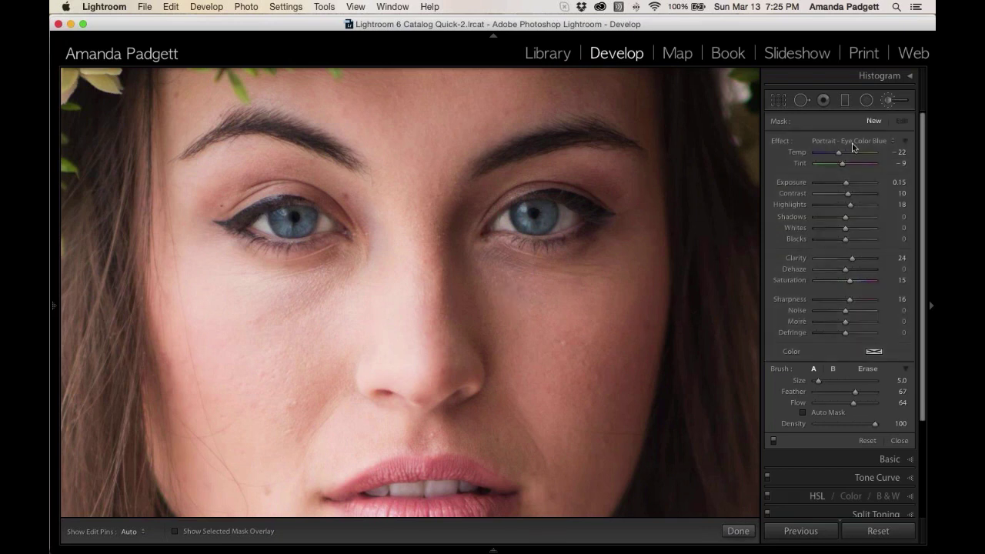
left_click(855, 147)
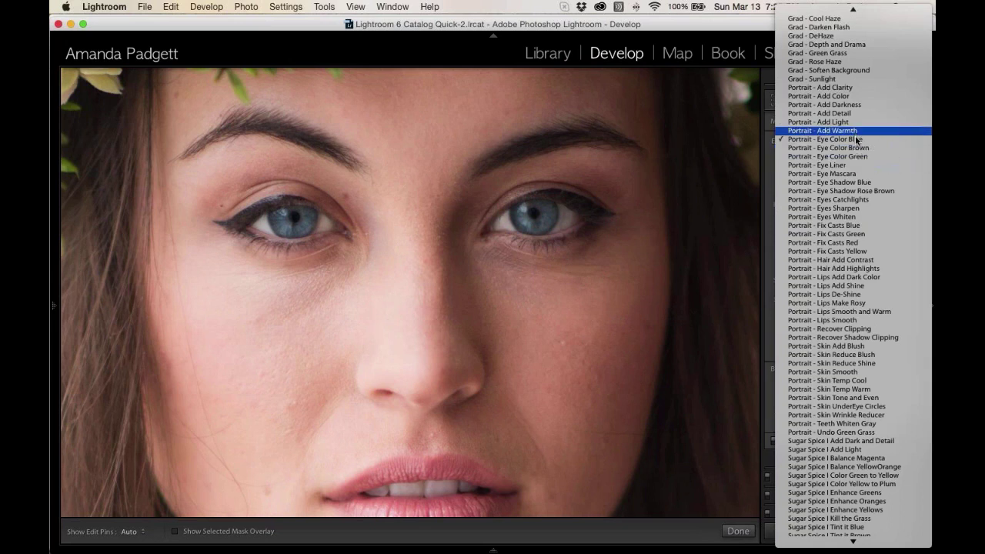
left_click(859, 200)
mouse_move(854, 408)
left_mouse_down()
mouse_move(869, 404)
mouse_move(858, 392)
left_mouse_up()
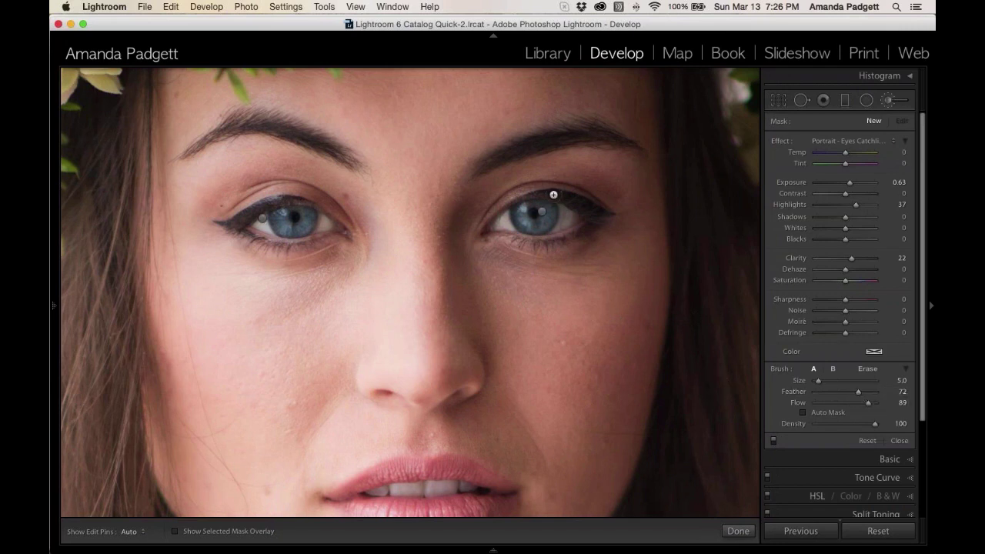
scroll(554, 195, "down", 2)
left_click(523, 209)
left_click(297, 213)
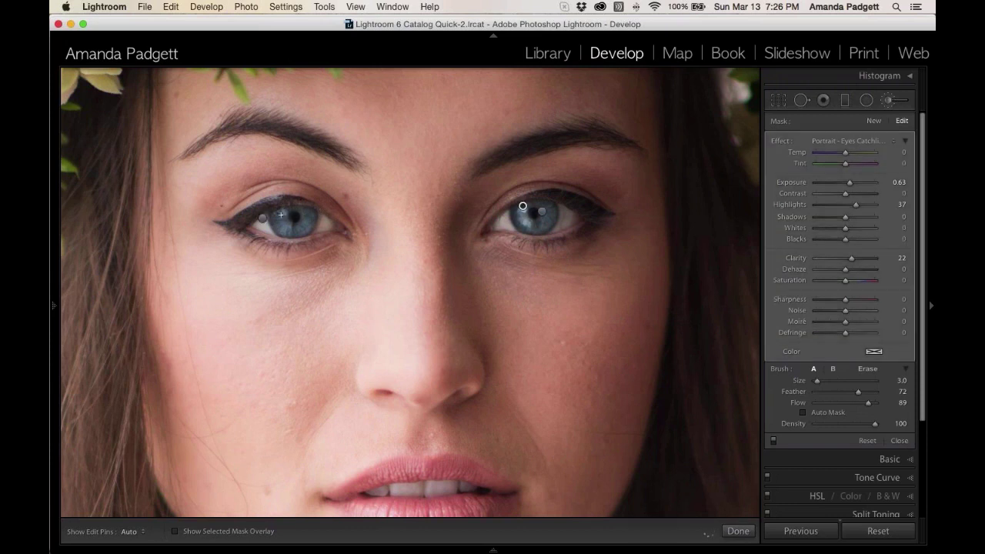
key("h")
key("h")
Step: Add a Portrait - Eyes Sharpen mask with lower flow and paint it over the irises
left_click(872, 120)
left_click(859, 142)
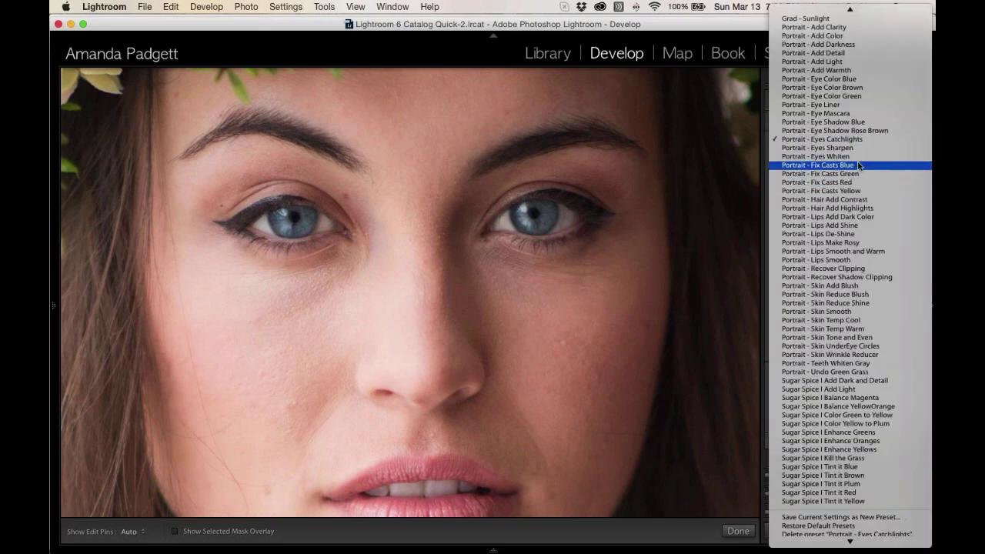
key("Escape")
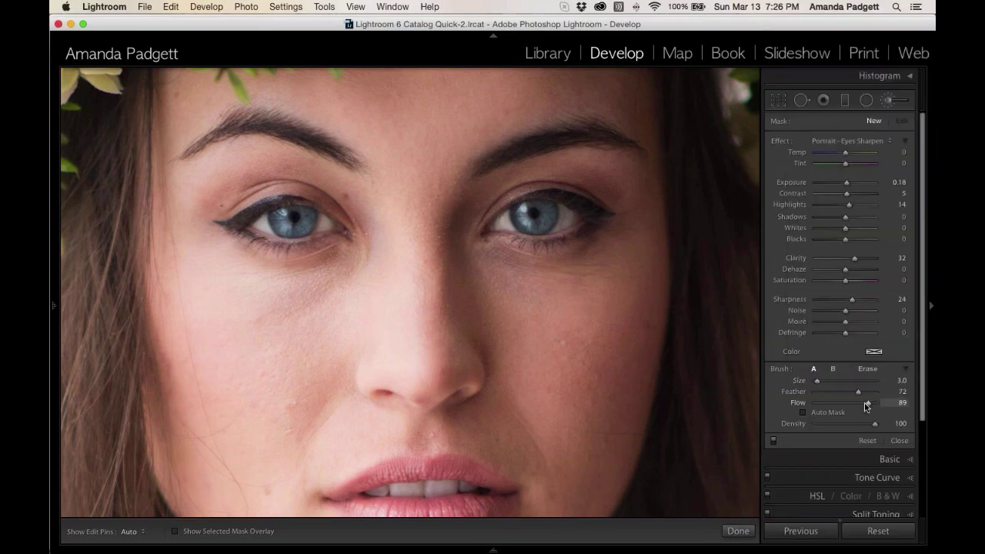
left_click_drag(868, 402, 851, 402)
left_click(818, 381)
key("h")
left_click(472, 230)
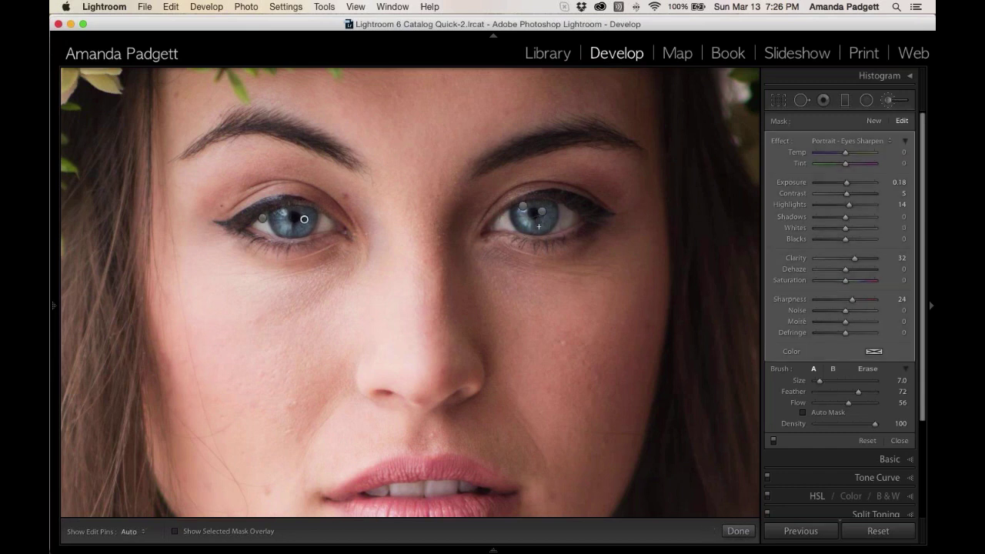
key("h")
left_click(875, 123)
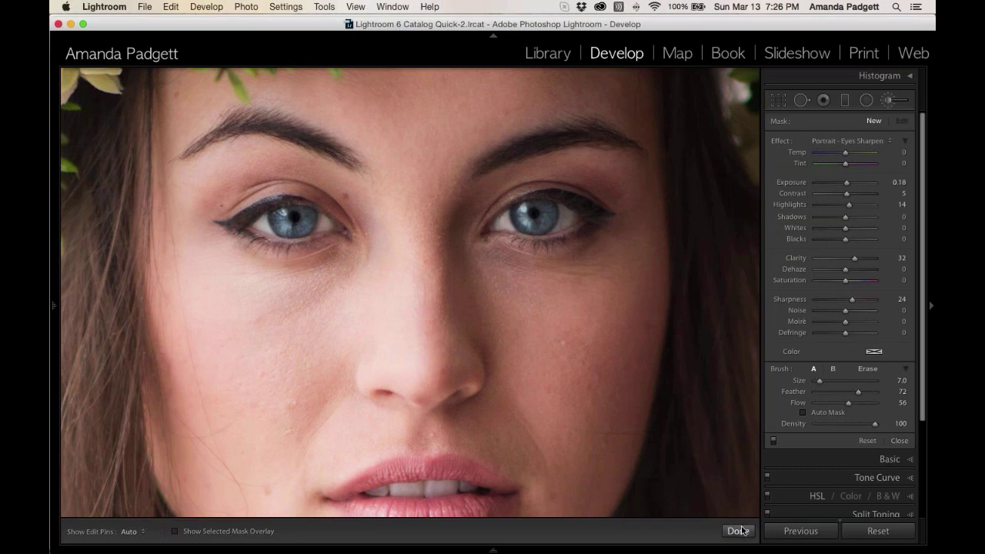
Step: Compare the full portrait with brush adjustments turned off and back on
left_click(774, 443)
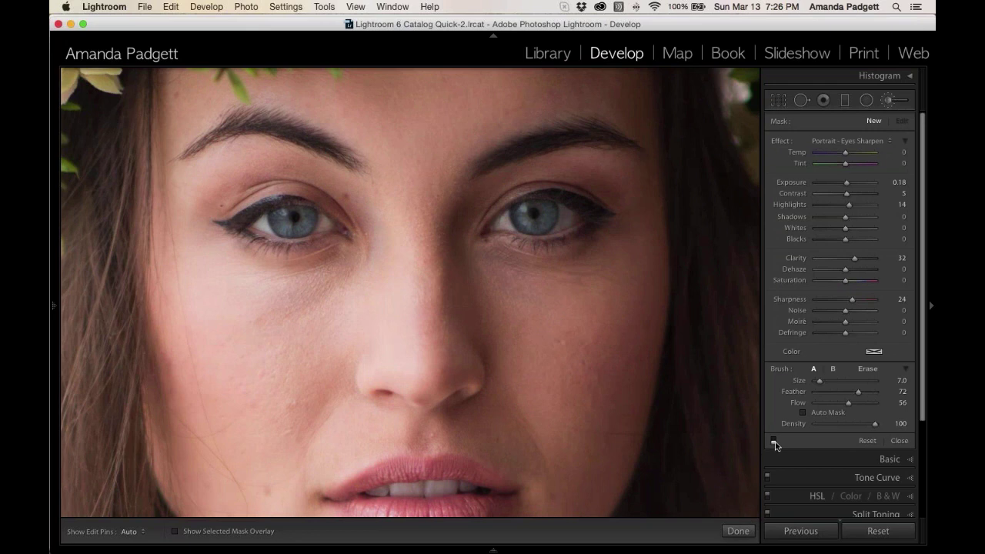
left_click(774, 441)
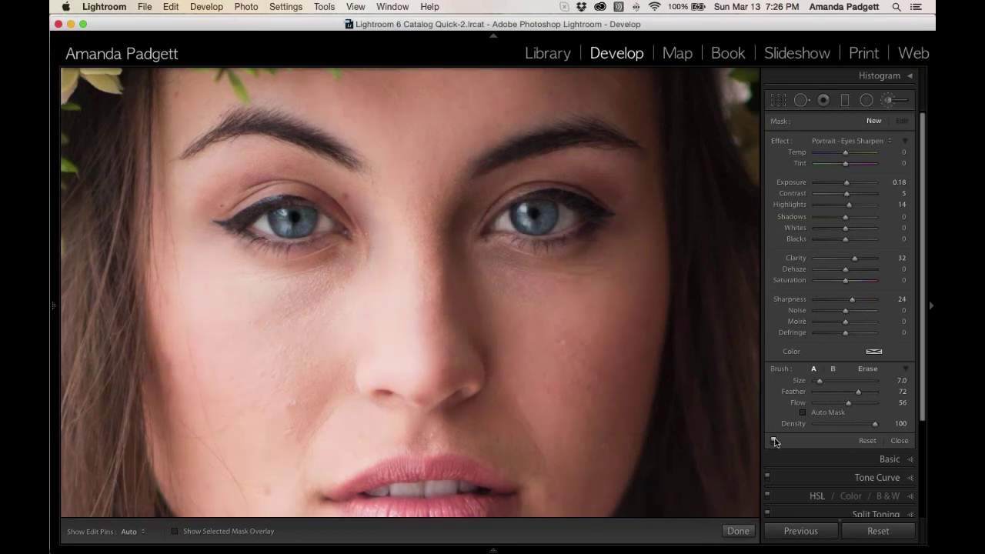
key("z")
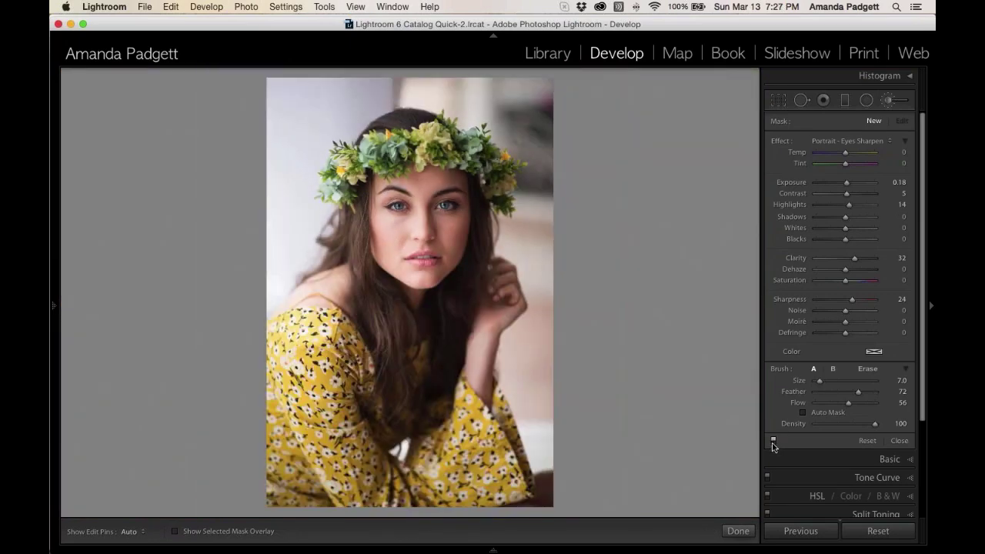
left_click(774, 442)
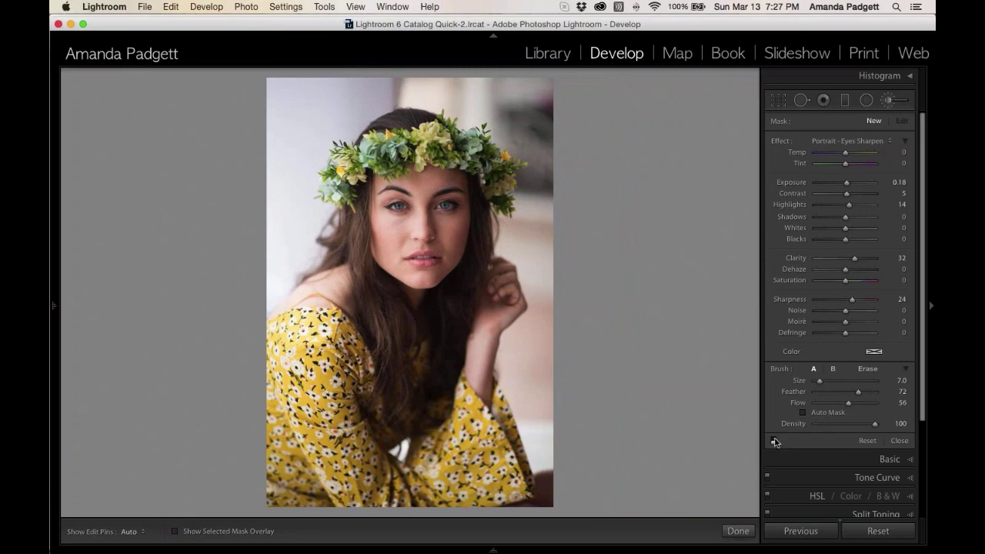
left_click(774, 441)
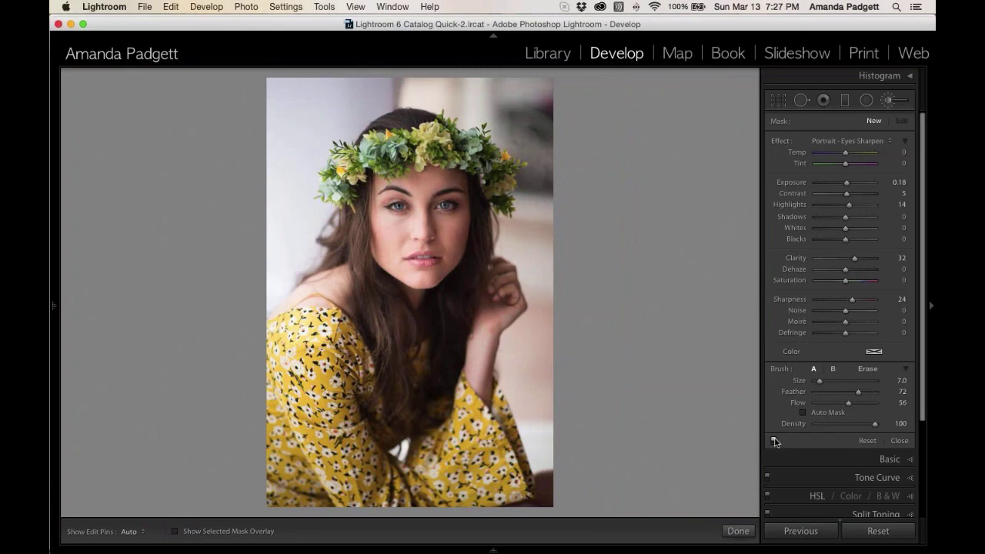
Step: Zoom in on the eyes and reselect the Eyes Catchlights adjustment pin
key("z")
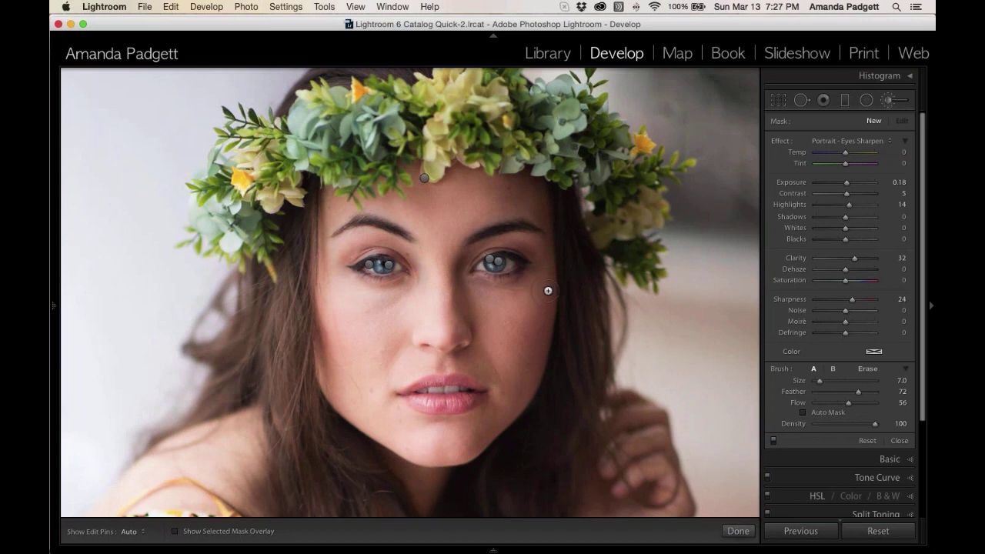
key("z")
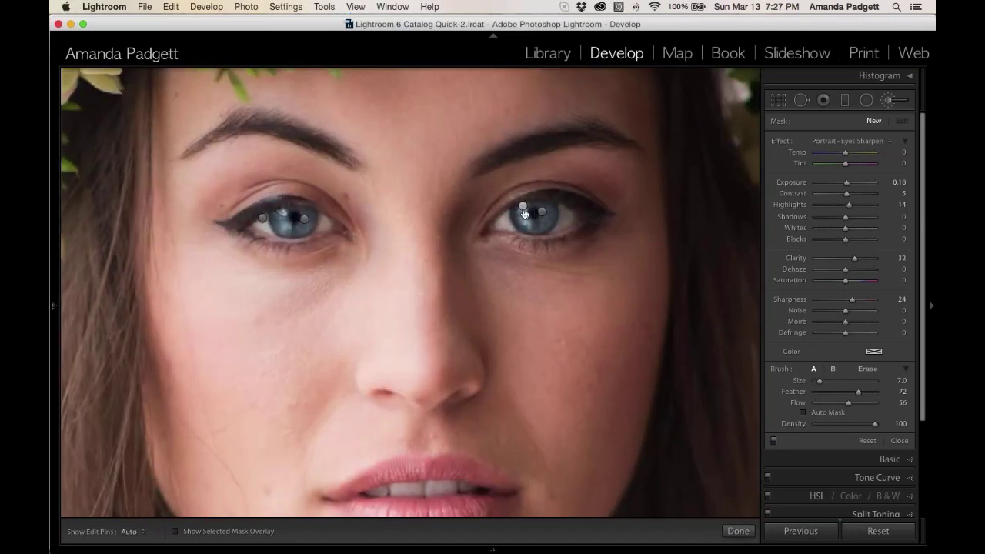
left_click(523, 208)
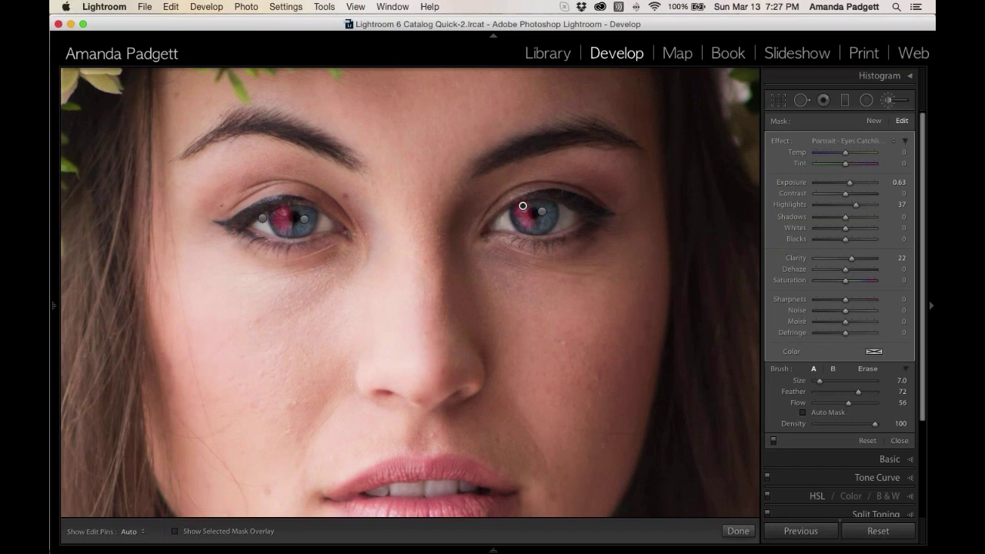
Step: Reduce the catchlight Amount to 33 and raise the other eye's Eyes Whiten Amount to 29
left_click(905, 141)
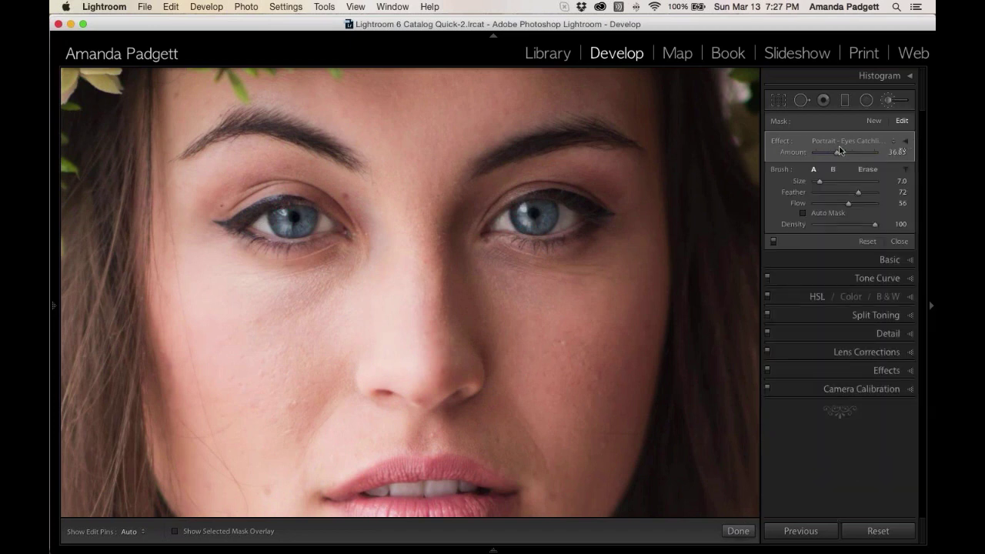
left_click_drag(837, 153, 831, 157)
left_click(261, 220)
left_click_drag(831, 153, 831, 156)
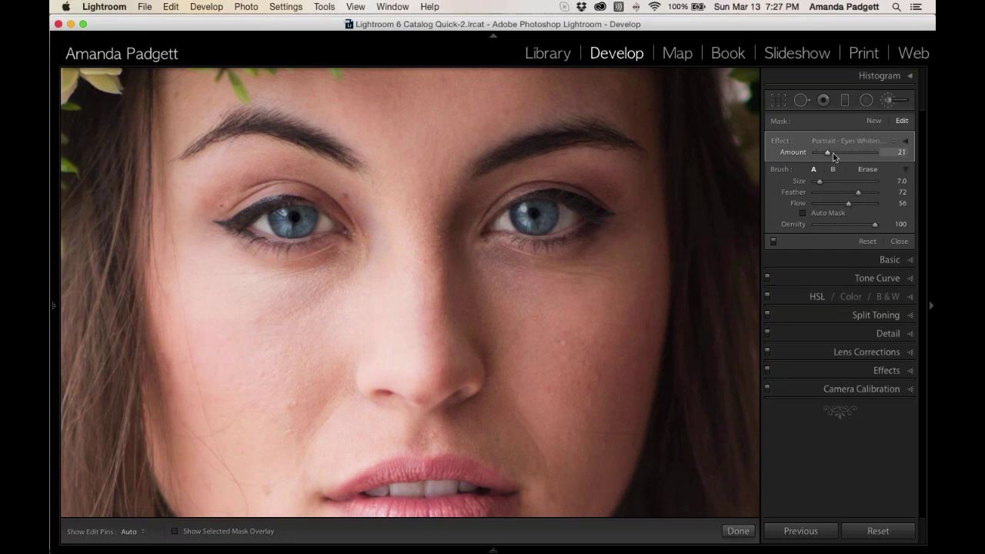
Step: Expand the Effect back to individual sliders and check the whole face at fit zoom
left_click(906, 144)
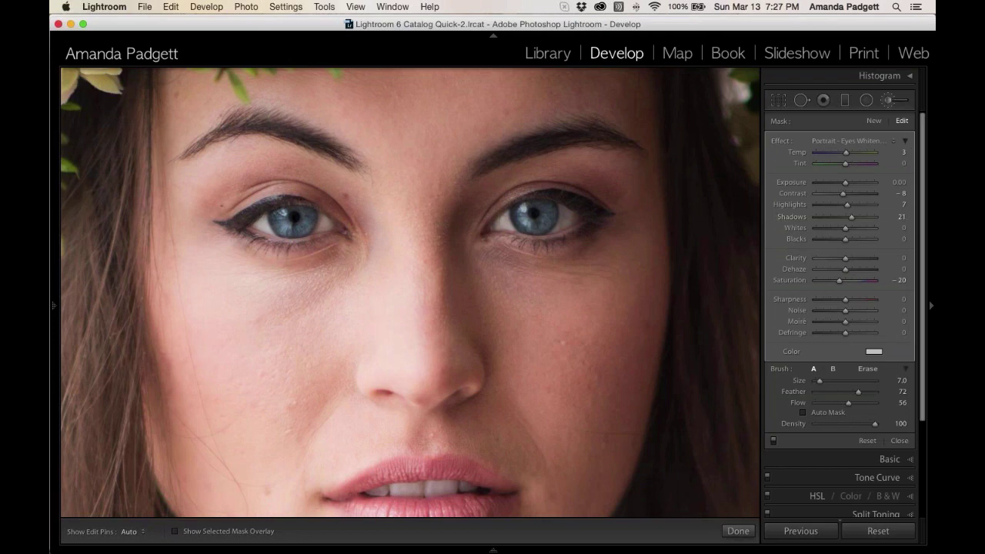
key("z")
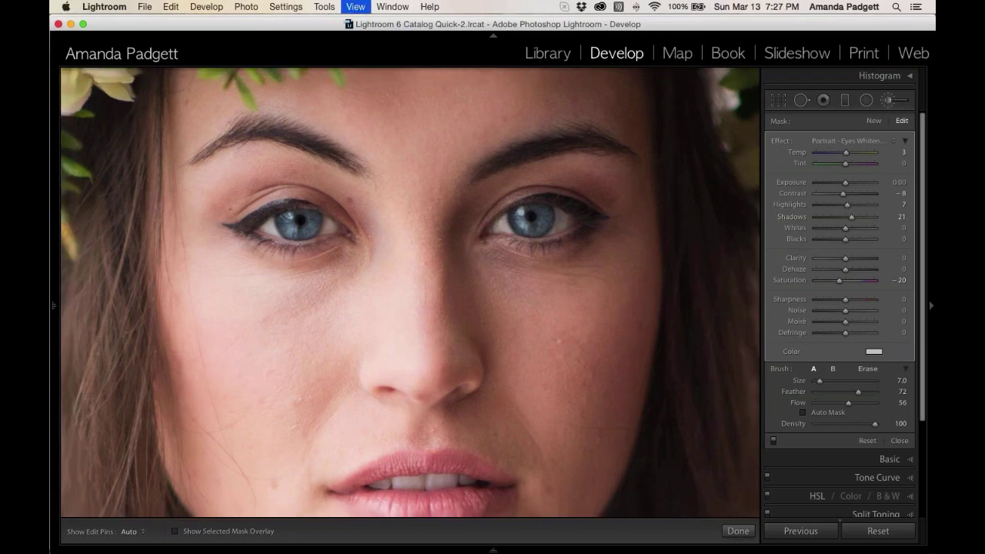
key("super+minus")
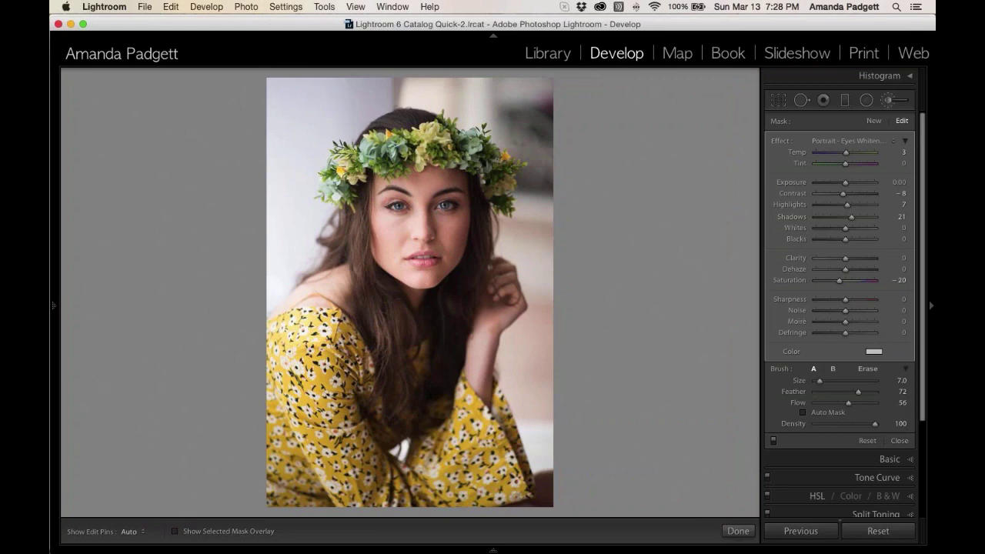
key("z")
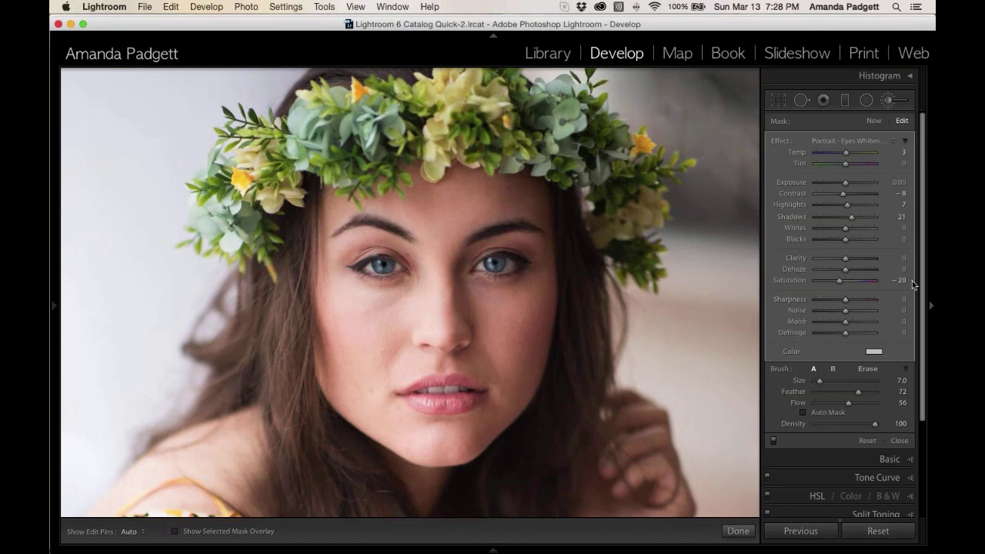
Step: Paint a Portrait - Skin UnderEye Circles brush with raised flow and feather beneath the eyes
left_click(868, 141)
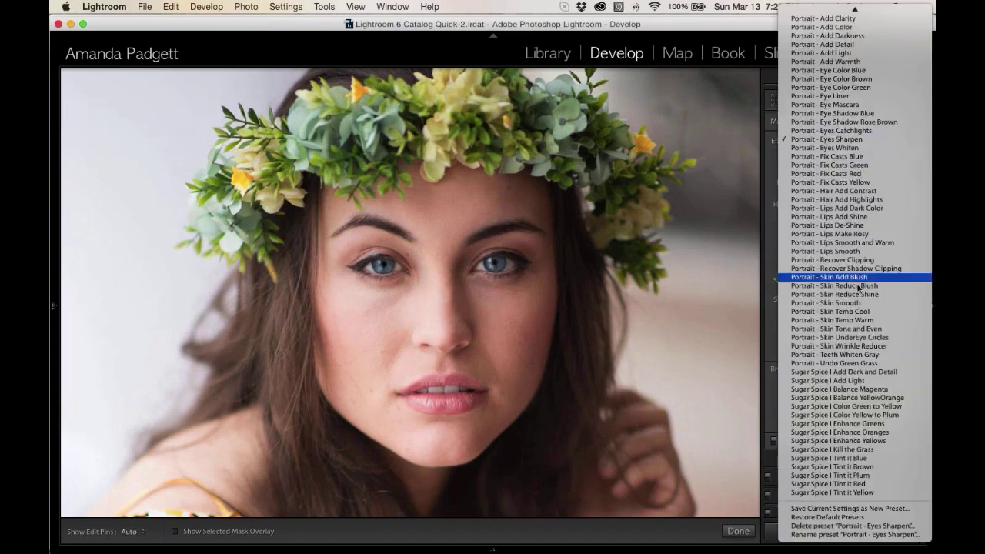
left_click(861, 337)
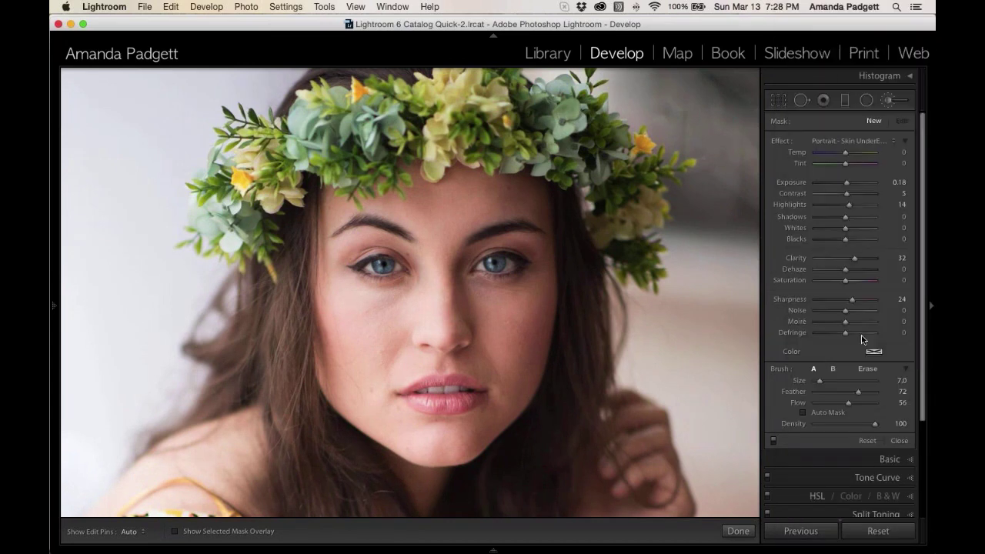
left_click_drag(863, 404, 862, 391)
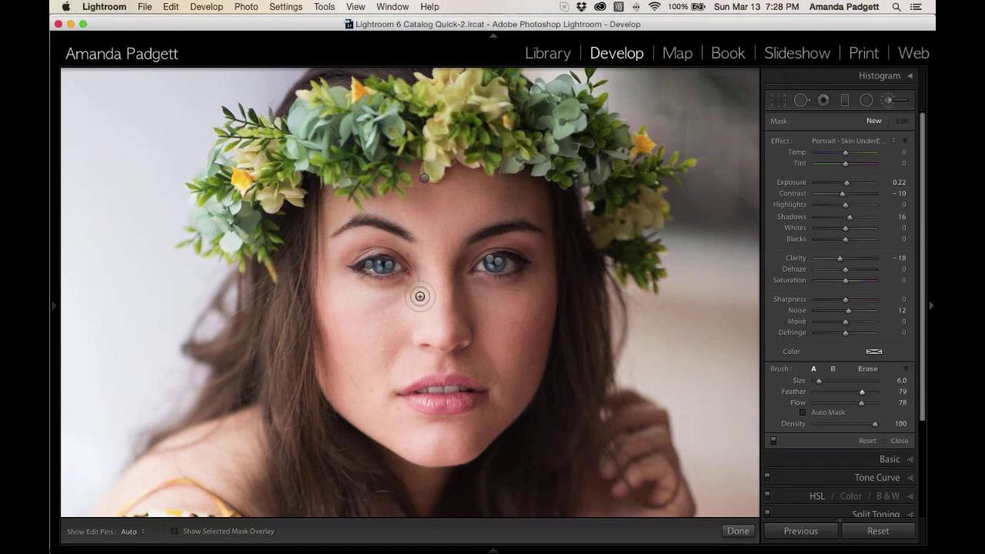
scroll(407, 293, "down", 3)
scroll(403, 289, "down", 1)
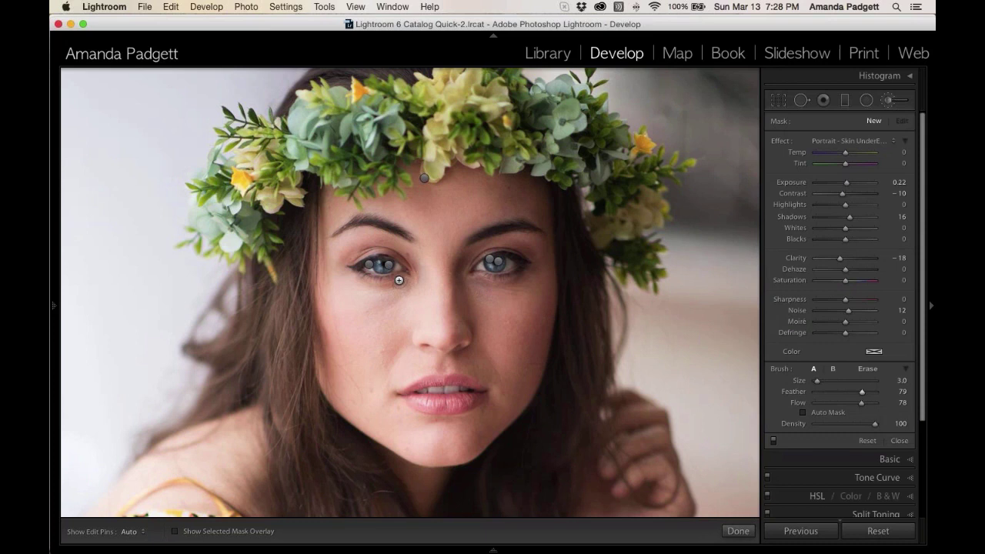
key("h")
key("h")
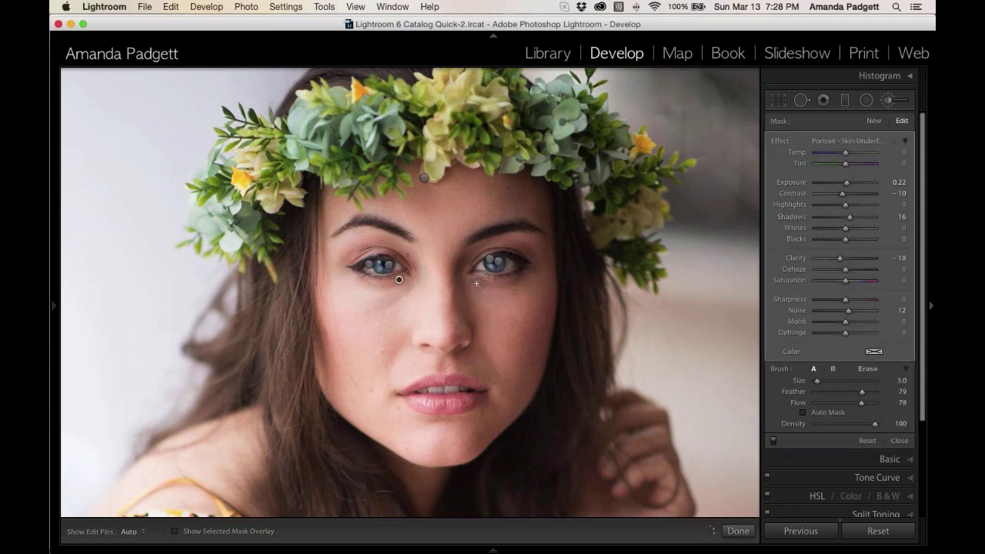
key("h")
key("h")
Step: Paint a new Portrait - Lips Smooth and Warm adjustment on the lips with Exposure -0.21
left_click(874, 121)
left_click(861, 140)
scroll(835, 140, "up", 5)
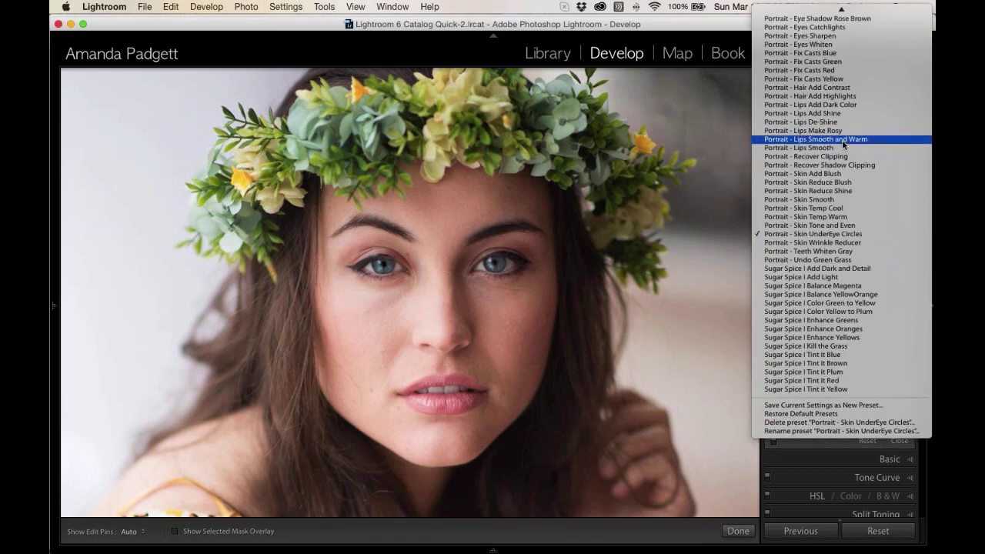
left_click(844, 140)
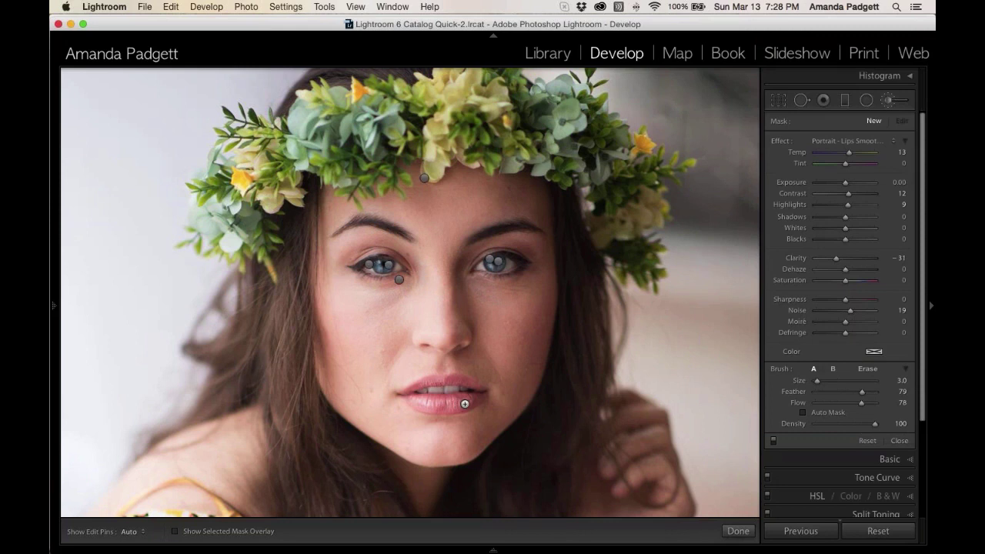
key("h")
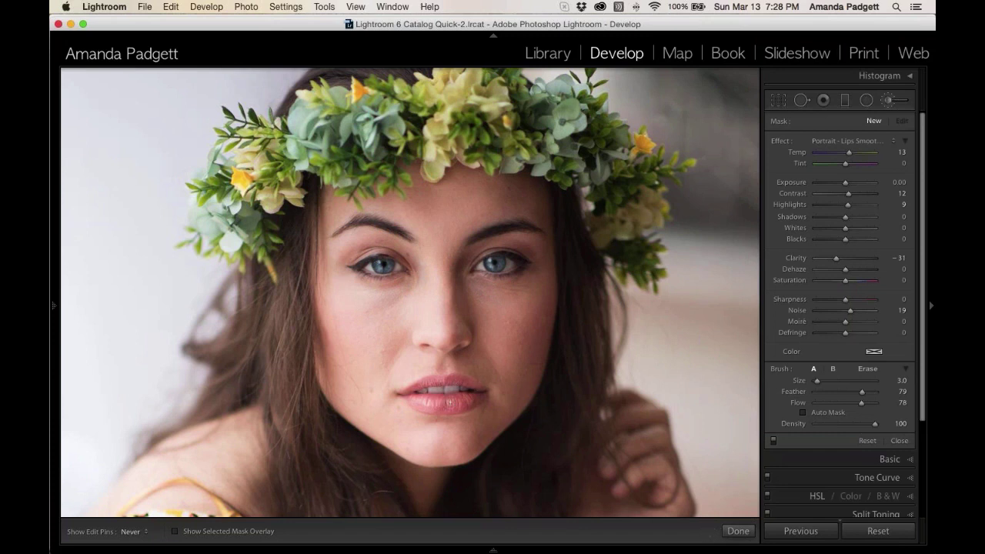
key("h")
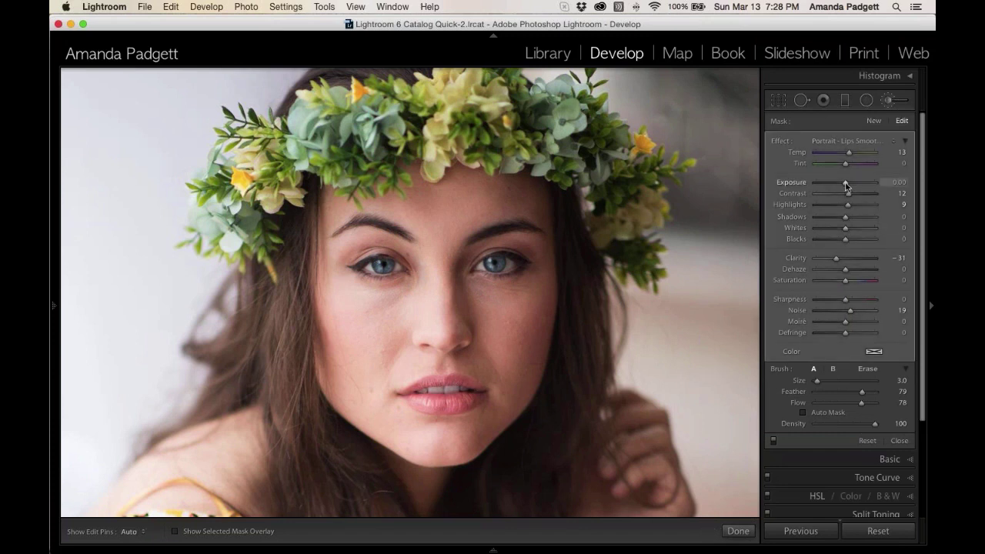
left_click_drag(845, 186, 844, 187)
Step: Start a new Portrait - Skin Smooth brush adjustment with Size 10 and Feather 70
key("h")
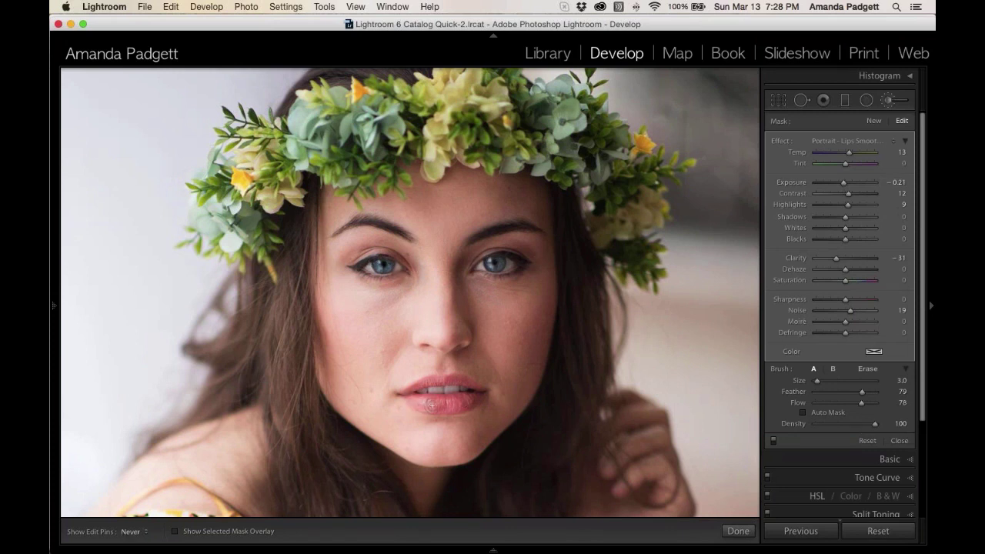
key("h")
left_click(871, 120)
left_click(862, 141)
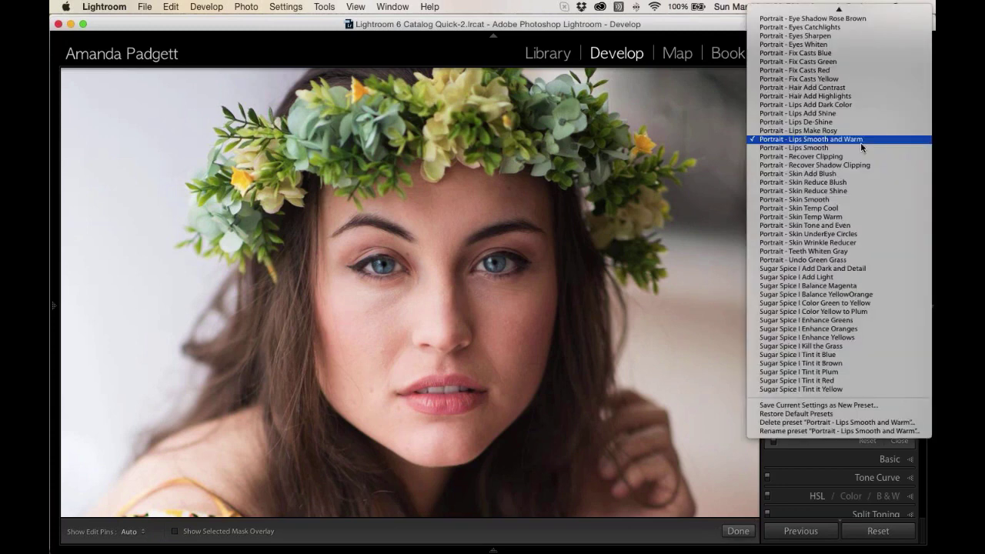
left_click(847, 201)
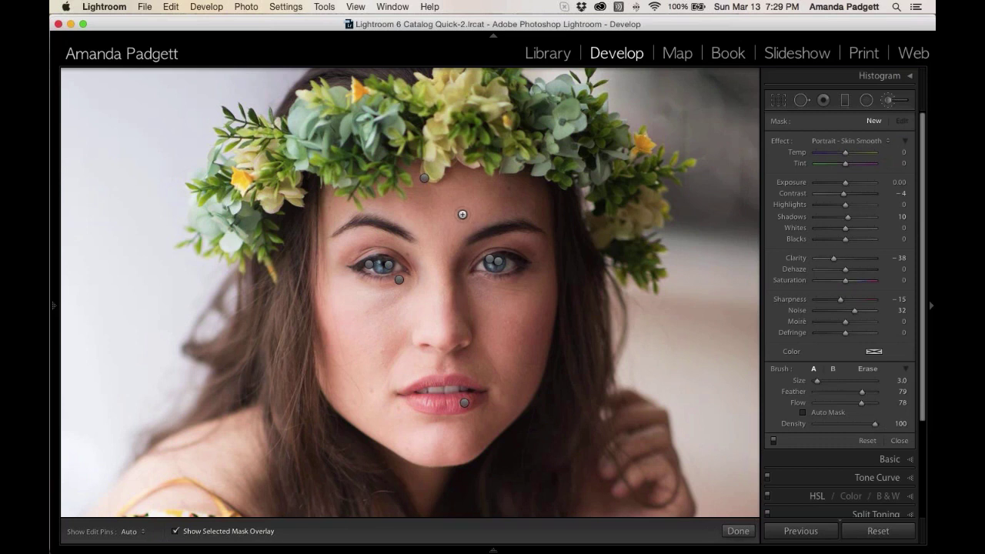
scroll(466, 214, "up", 3)
scroll(484, 198, "down", 2)
scroll(717, 389, "down", 5)
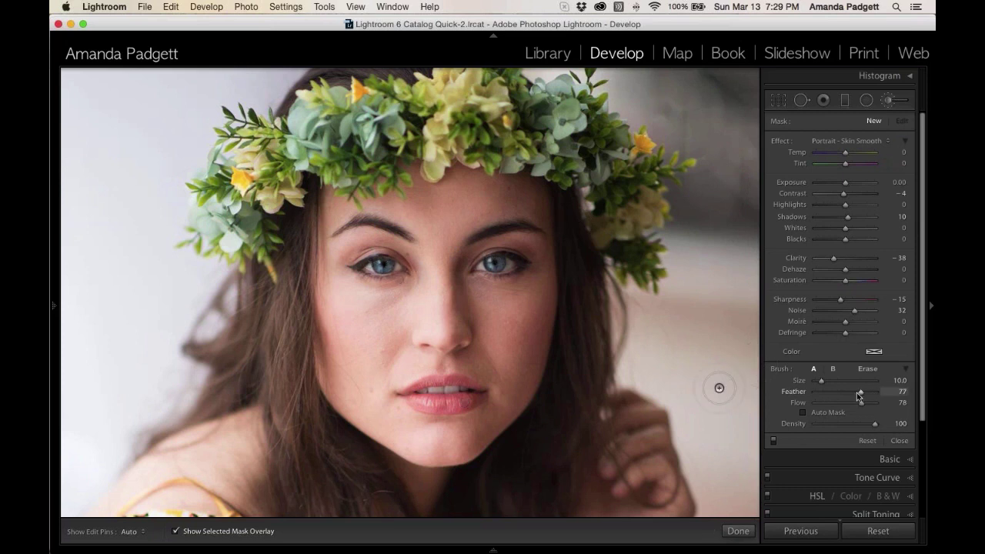
Step: Paint the smoothing over forehead, nose and cheeks with a smaller brush, then hide the overlay
key("h")
mouse_move(462, 201)
left_mouse_down()
mouse_move(424, 224)
mouse_move(410, 204)
mouse_move(446, 224)
mouse_move(468, 197)
mouse_move(538, 199)
mouse_move(451, 214)
mouse_move(439, 244)
mouse_move(442, 290)
mouse_move(525, 300)
mouse_move(531, 341)
mouse_move(534, 325)
mouse_move(516, 350)
mouse_move(492, 339)
left_mouse_up()
mouse_move(429, 309)
left_mouse_down()
mouse_move(330, 303)
mouse_move(346, 331)
left_mouse_up()
mouse_move(360, 369)
left_mouse_down()
mouse_move(400, 321)
mouse_move(392, 299)
mouse_move(324, 291)
mouse_move(355, 292)
mouse_move(329, 293)
mouse_move(375, 343)
mouse_move(345, 352)
mouse_move(342, 390)
mouse_move(426, 445)
mouse_move(417, 431)
mouse_move(469, 421)
mouse_move(528, 363)
mouse_move(384, 361)
mouse_move(440, 315)
mouse_move(508, 345)
mouse_move(391, 357)
mouse_move(372, 384)
mouse_move(371, 397)
mouse_move(419, 446)
mouse_move(466, 445)
mouse_move(530, 315)
left_mouse_up()
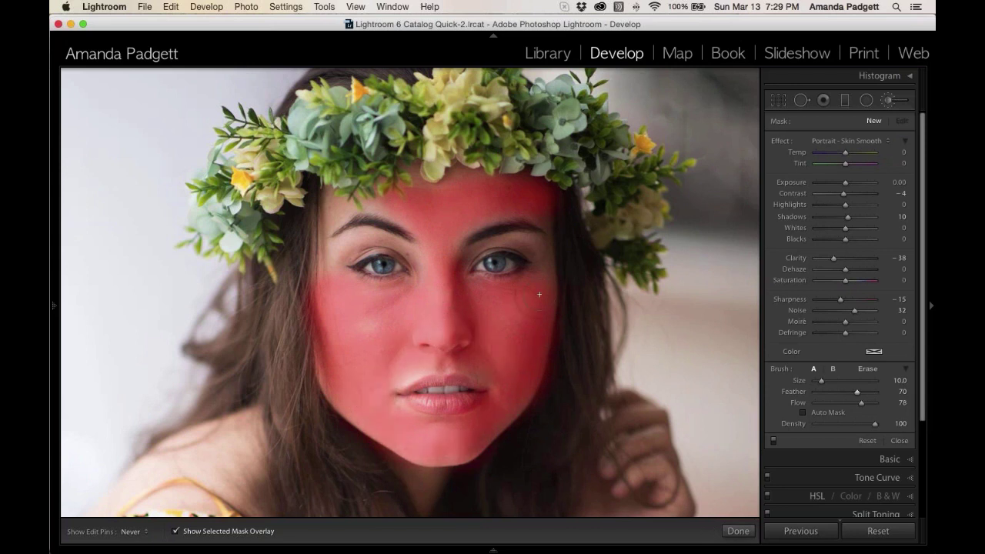
key("bracketleft")
key("bracketleft")
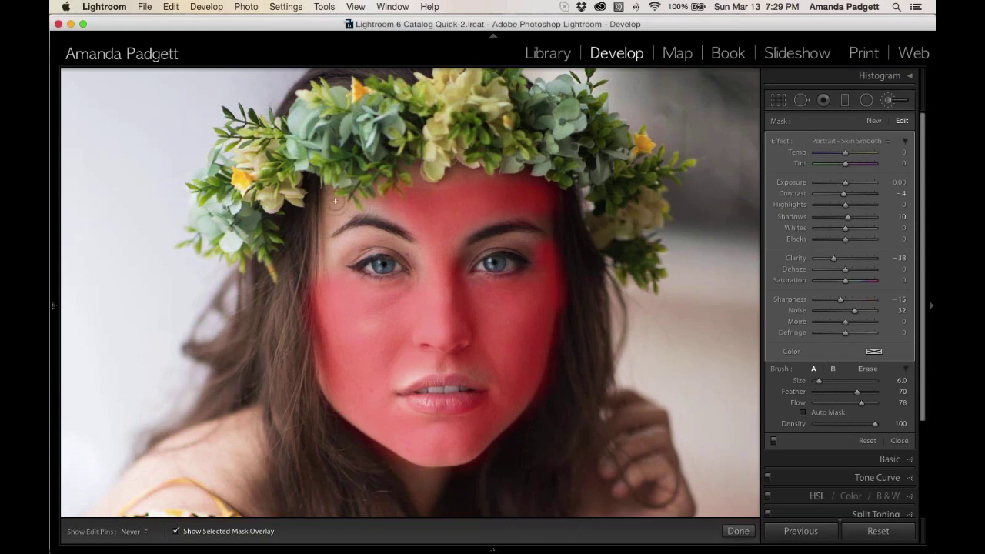
mouse_move(335, 201)
left_mouse_down()
mouse_move(323, 285)
mouse_move(347, 246)
mouse_move(332, 293)
mouse_move(342, 346)
left_mouse_up()
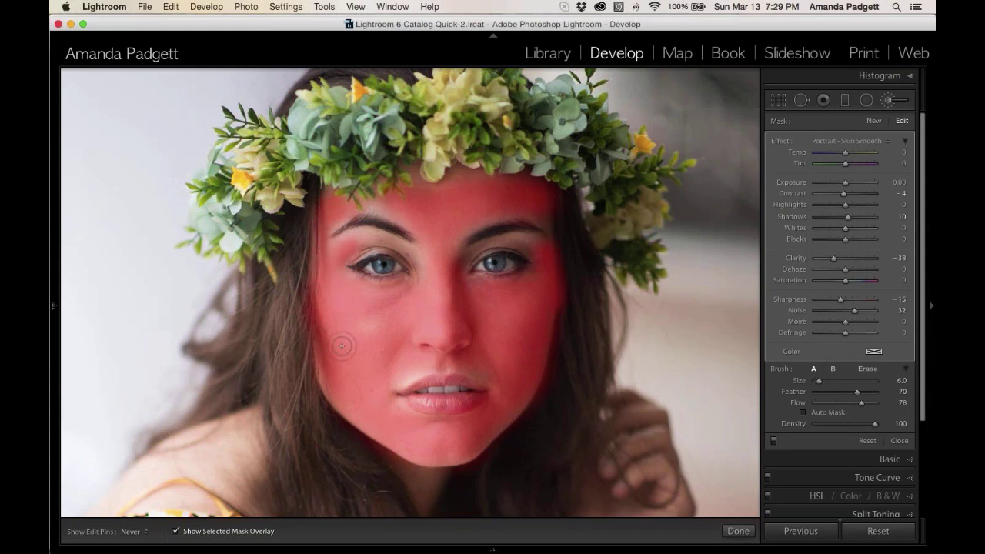
key("h")
scroll(424, 404, "down", 5)
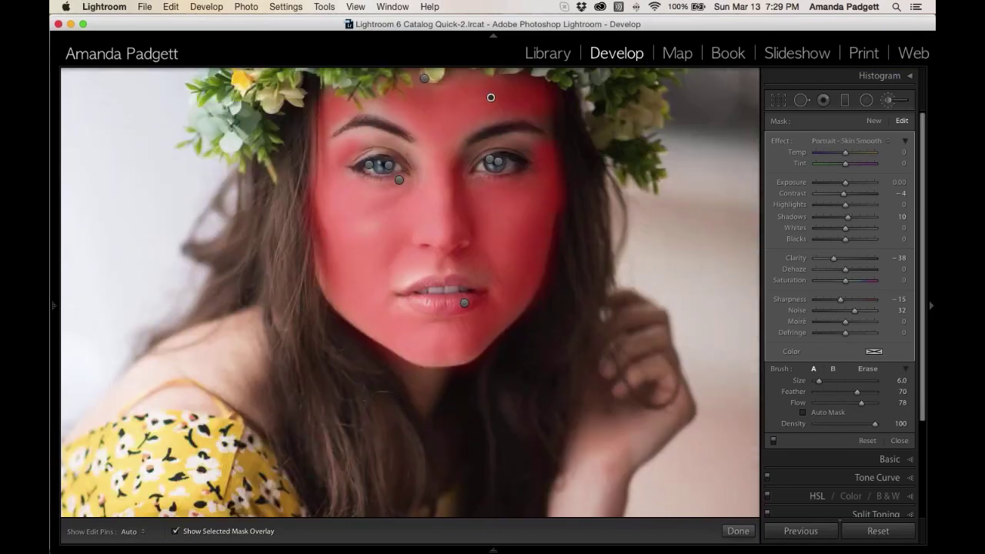
key("h")
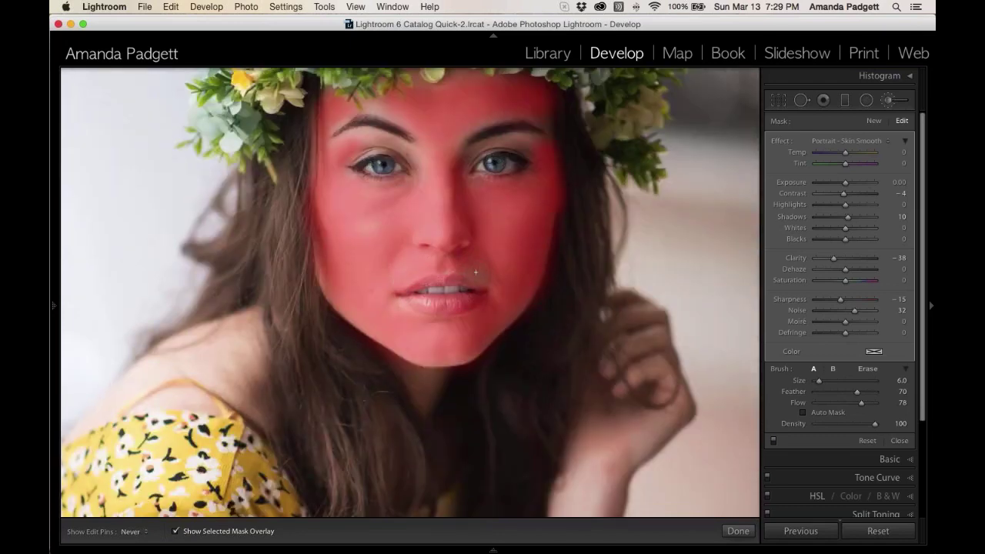
key("h")
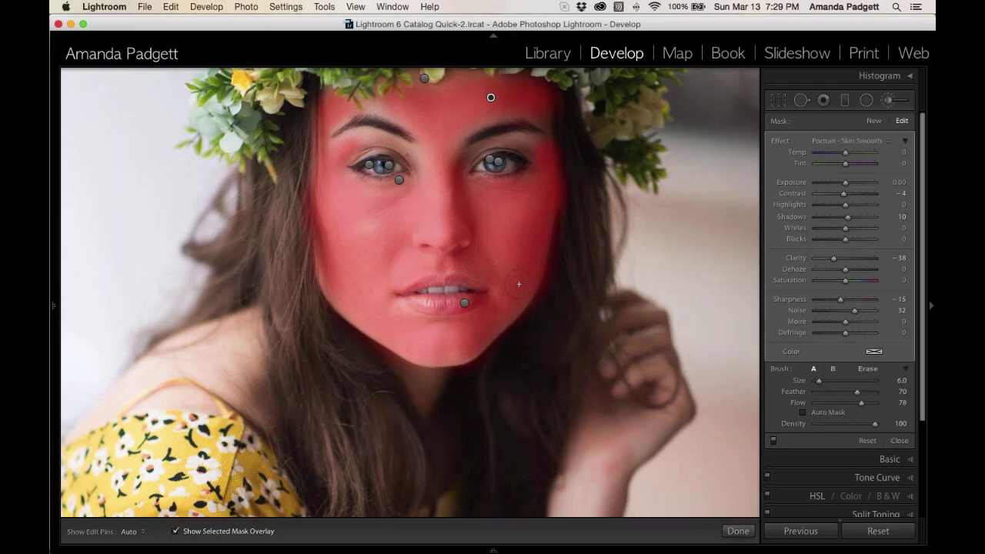
key("o")
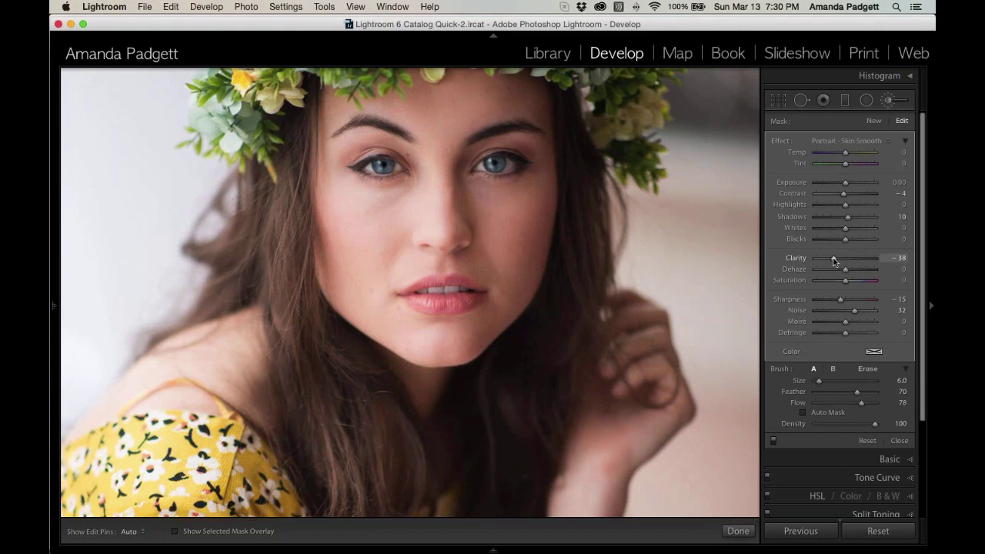
Step: Deepen the Skin Smooth Clarity to -46, leaving the effect preset unchanged
left_click_drag(835, 261, 831, 262)
left_click(865, 142)
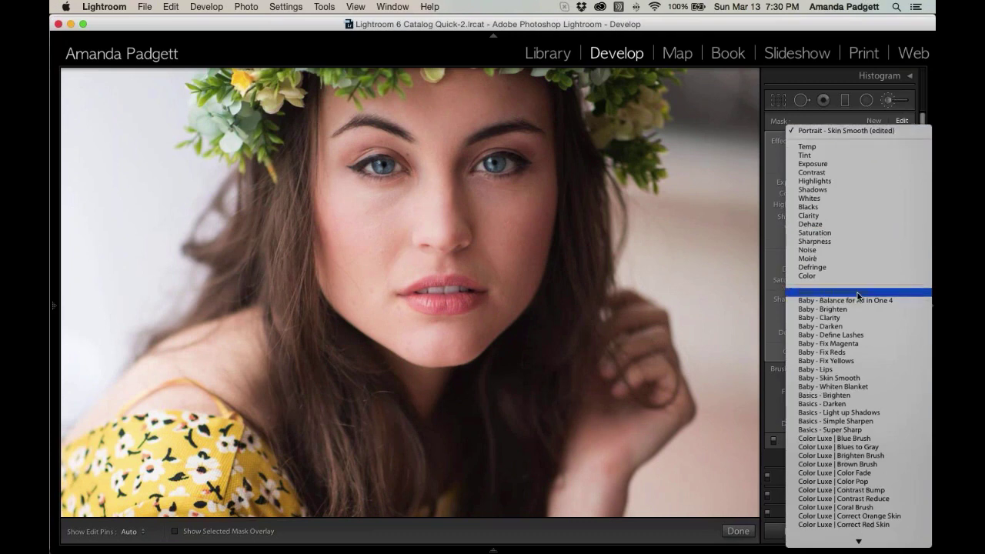
scroll(857, 293, "down", 10)
scroll(852, 327, "down", 10)
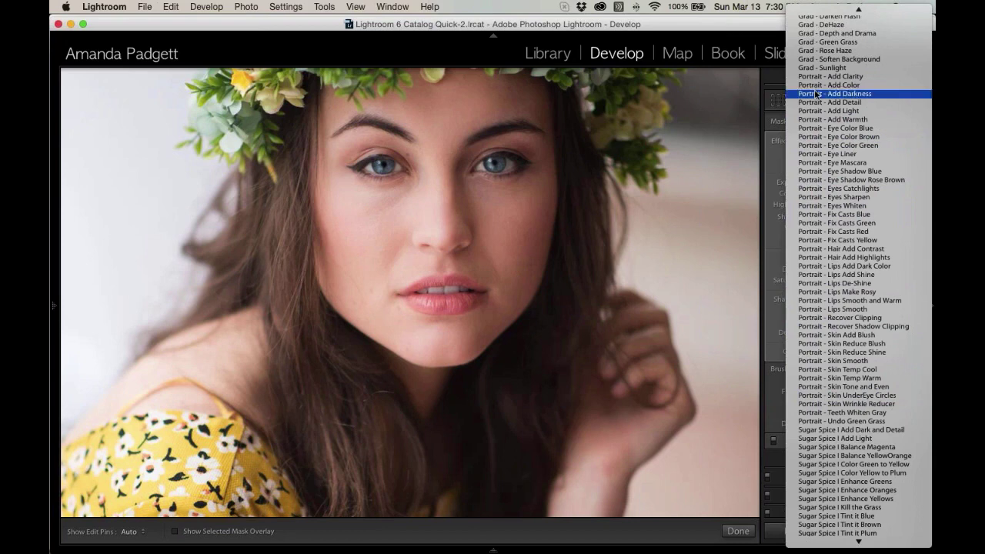
left_click(735, 49)
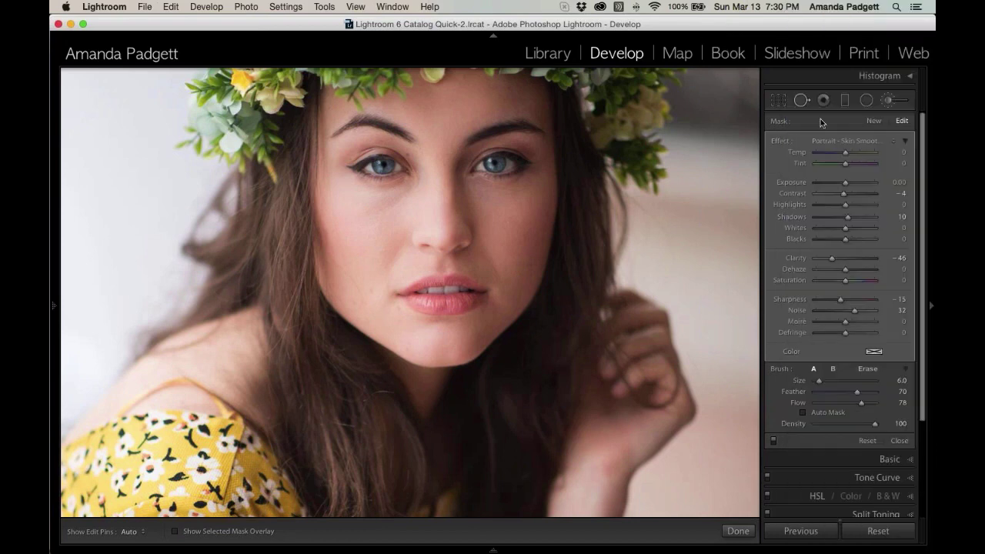
Step: Start a new Portrait - Add Clarity brush with Flow 100 and Size 9
left_click(873, 121)
scroll(411, 292, "up", 3)
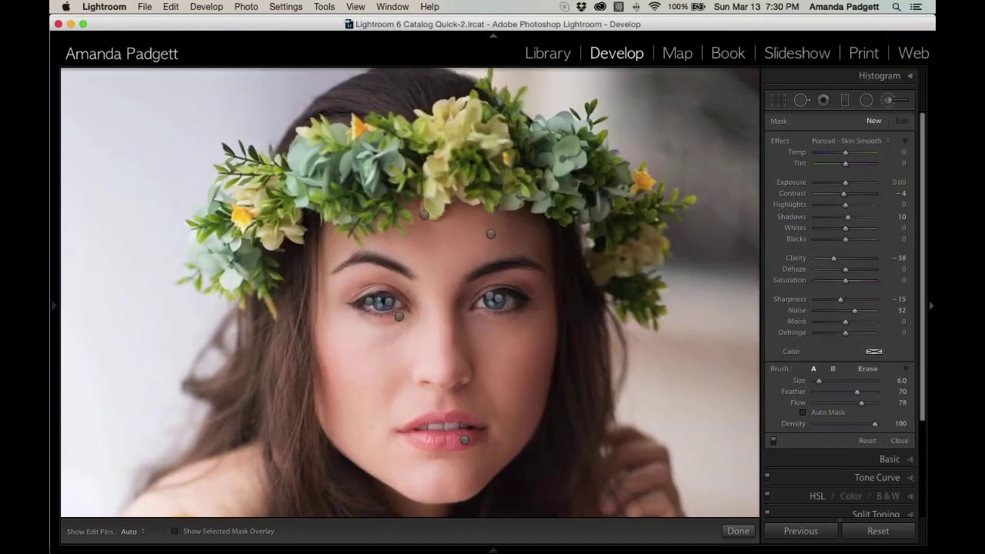
left_click(862, 144)
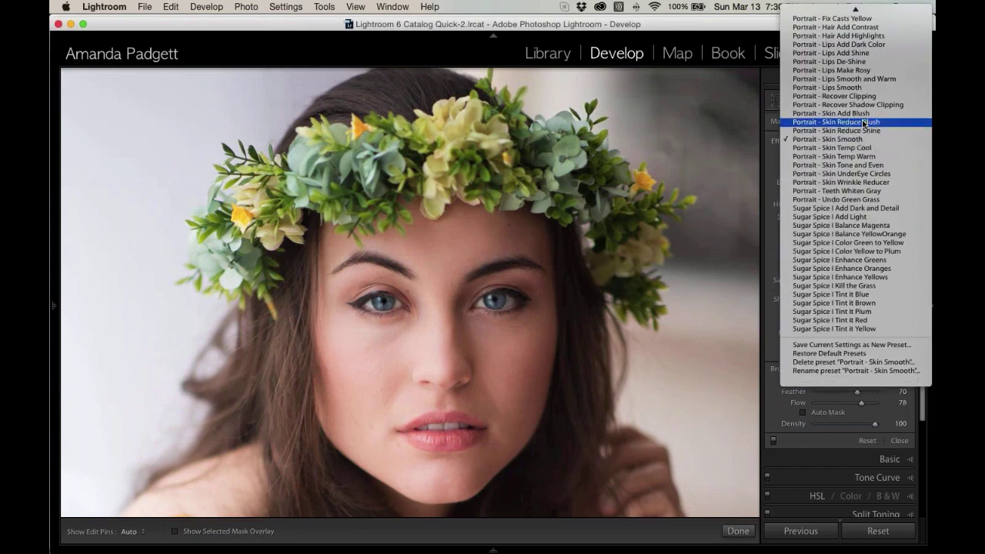
scroll(862, 154, "up", 8)
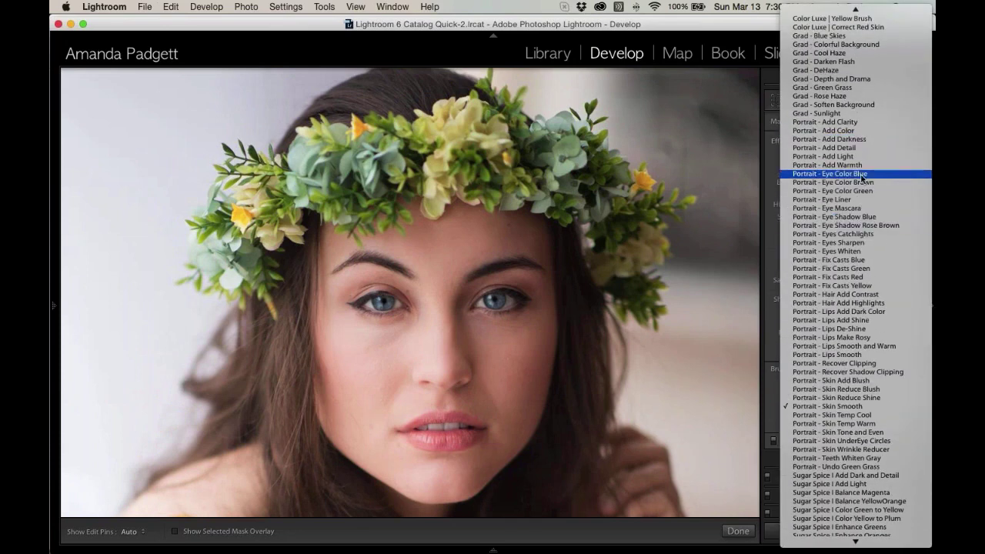
left_click(867, 124)
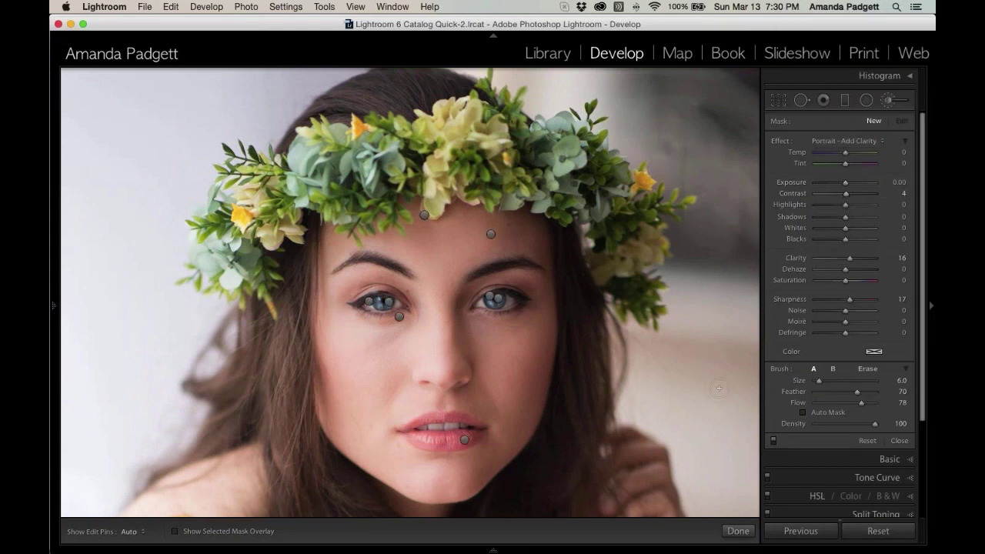
left_click_drag(861, 402, 877, 404)
scroll(589, 175, "up", 1)
scroll(585, 166, "up", 2)
key("h")
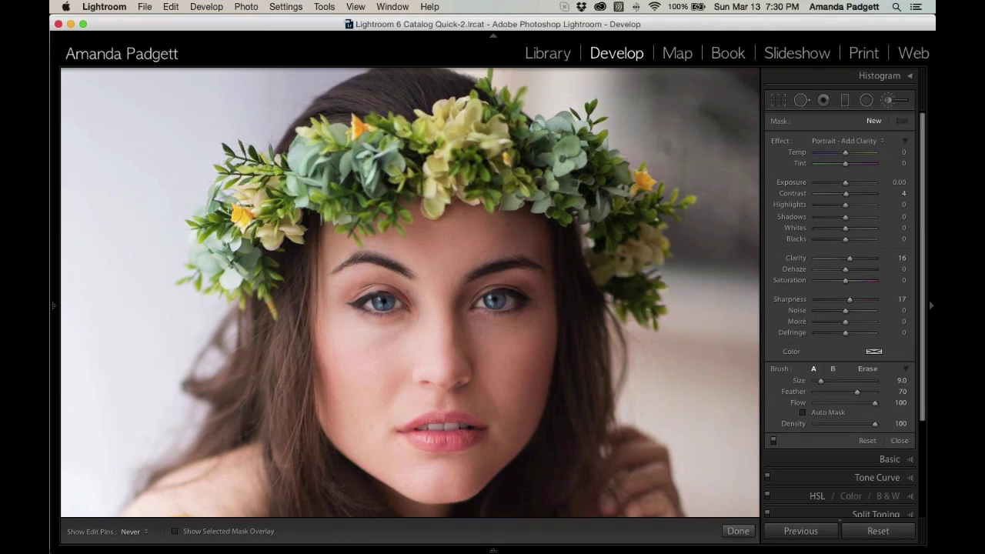
Step: Paint a Portrait - Add Color brush along the flower crown, enlarging the brush to 18
key("h")
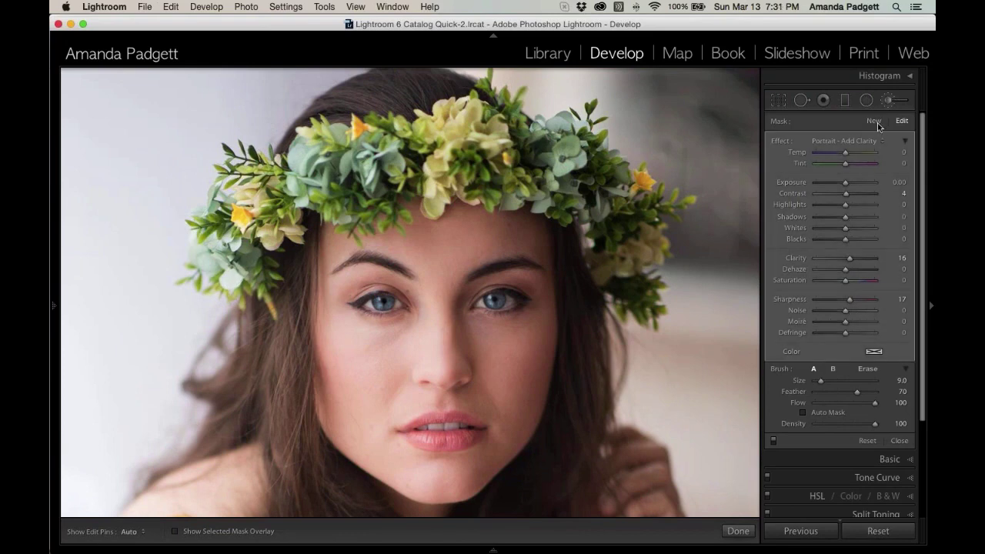
left_click(862, 140)
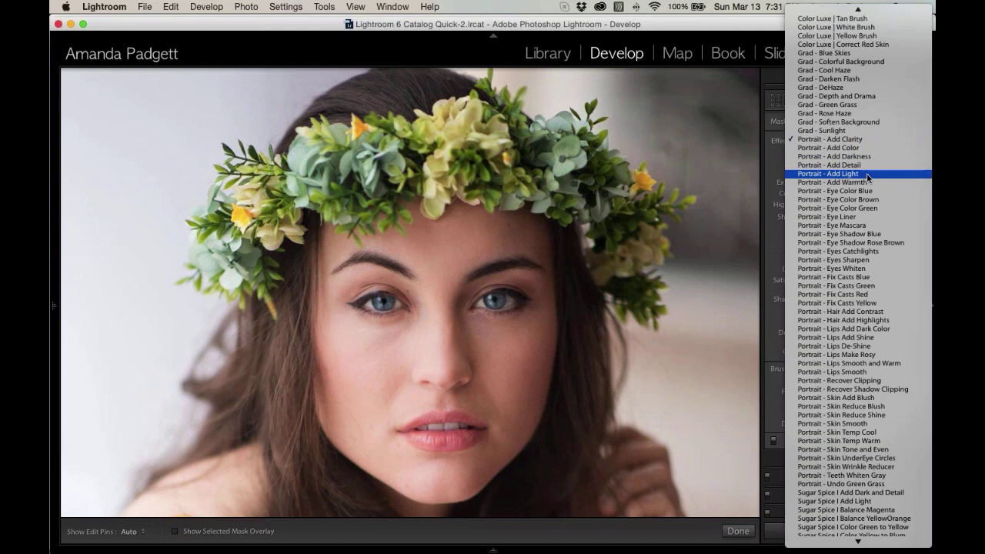
left_click(858, 147)
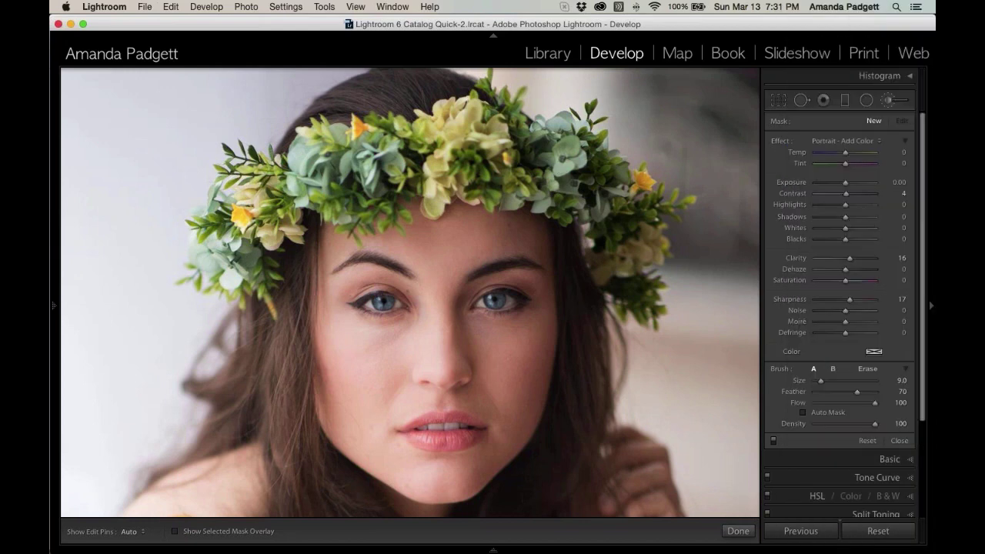
scroll(619, 221, "up", 7)
key("h")
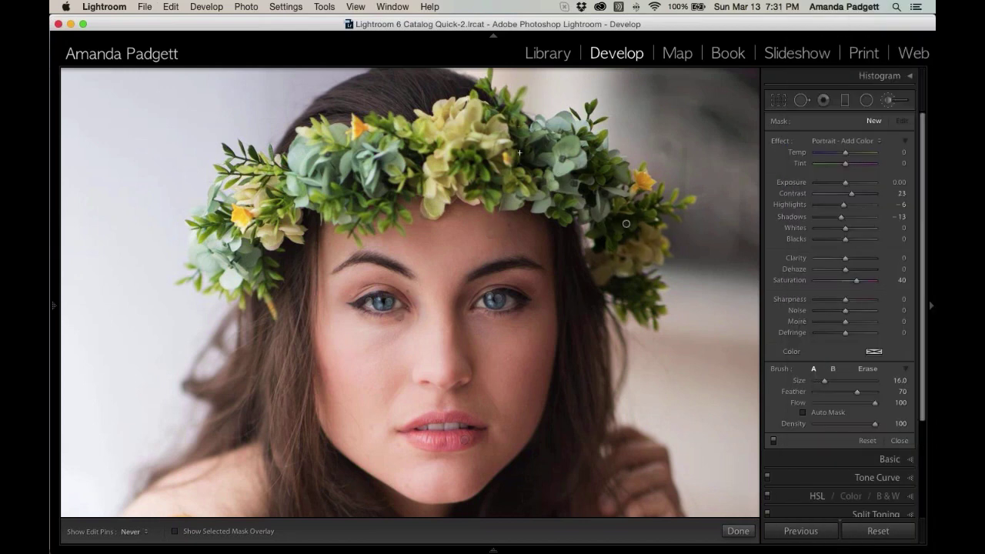
mouse_move(467, 160)
left_mouse_down()
mouse_move(428, 135)
mouse_move(227, 181)
mouse_move(227, 256)
mouse_move(243, 204)
mouse_move(471, 124)
mouse_move(555, 173)
mouse_move(631, 282)
mouse_move(665, 292)
left_mouse_up()
key("z")
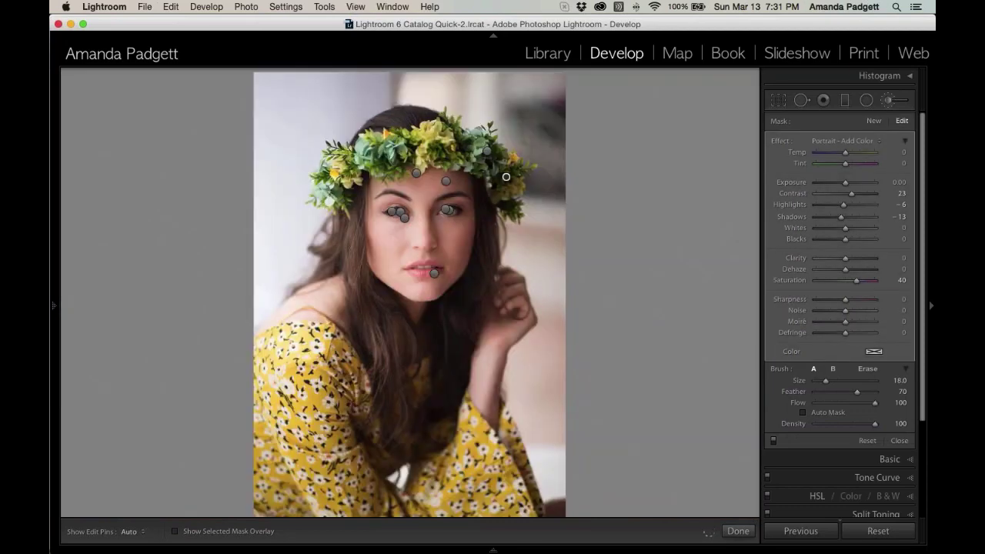
key("h")
scroll(656, 280, "up", 2)
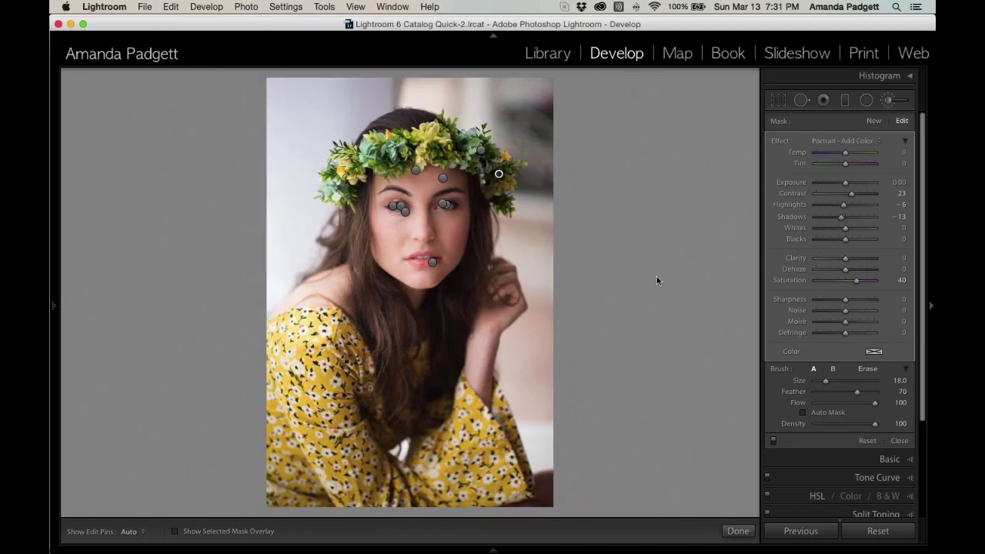
Step: Finish brushing and show the side-by-side Before/After view with the right panel hidden
left_click(737, 531)
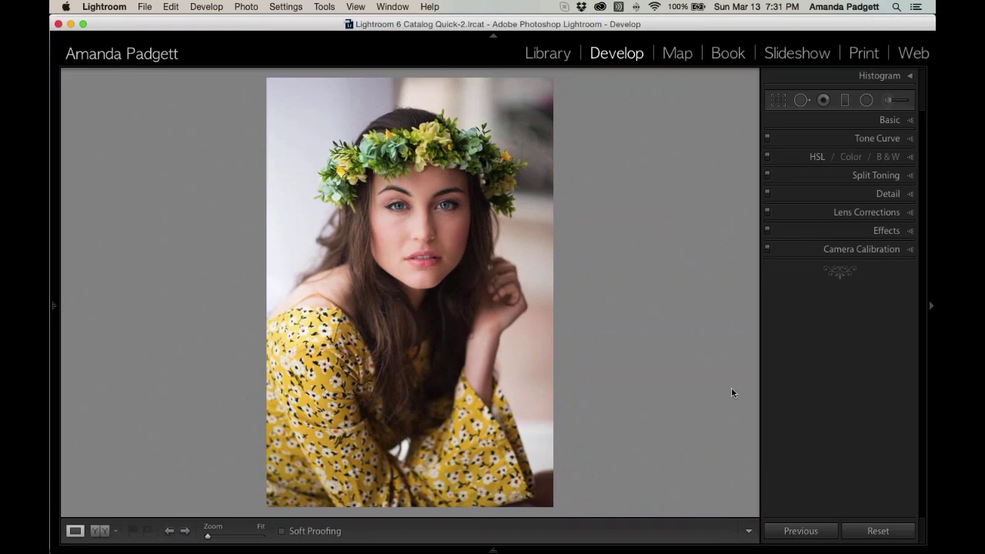
key("y")
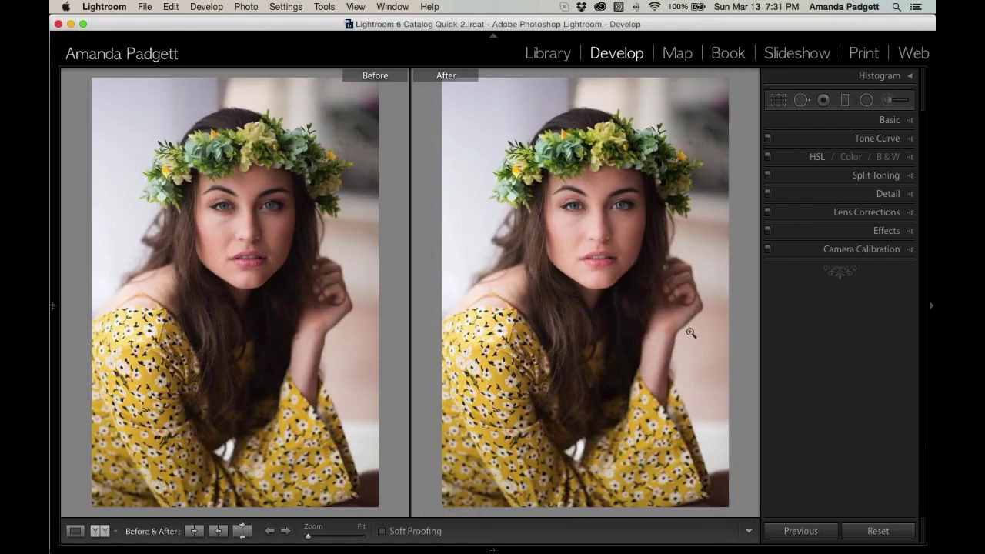
left_click(931, 306)
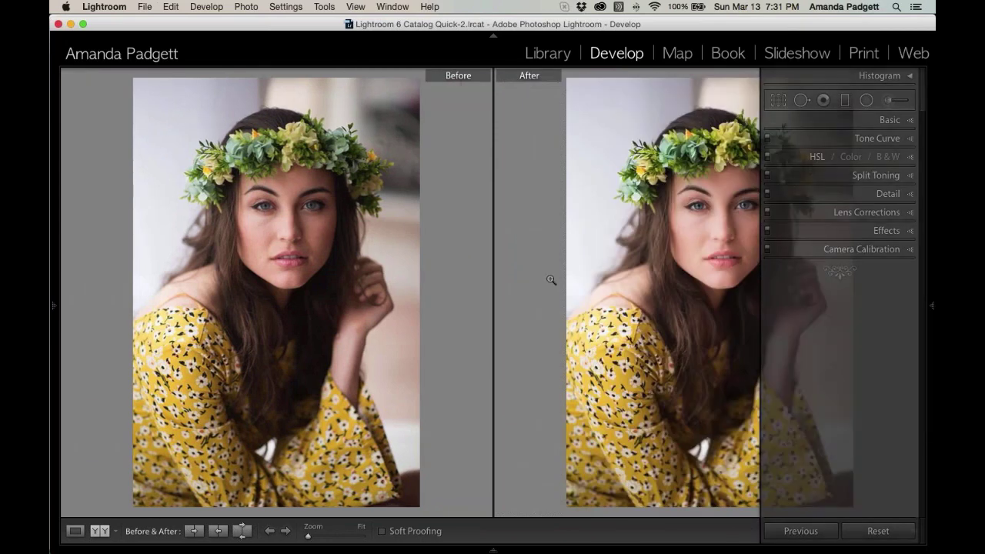
Step: Zoom both views in and pan to frame the face and flower crown
left_click_drag(308, 535, 312, 535)
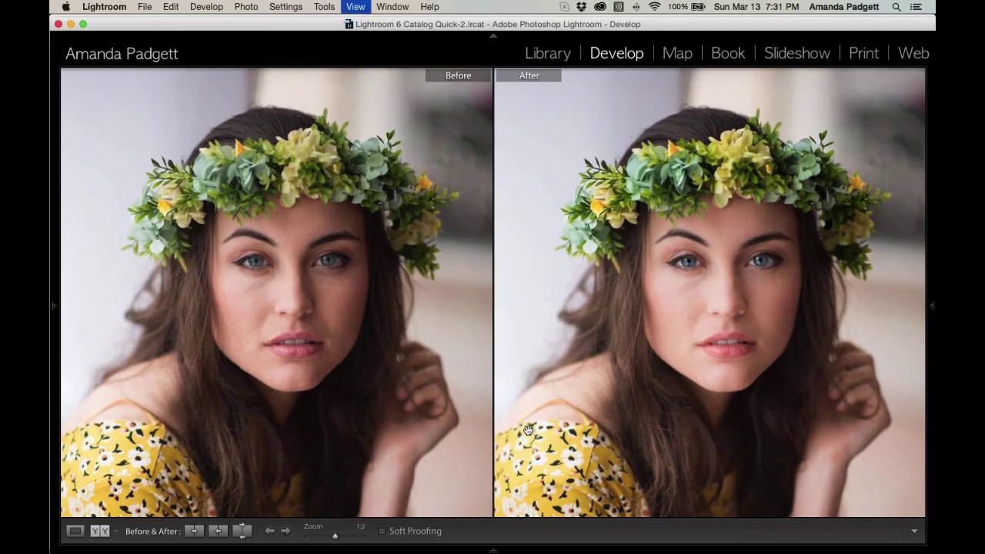
left_click(528, 429)
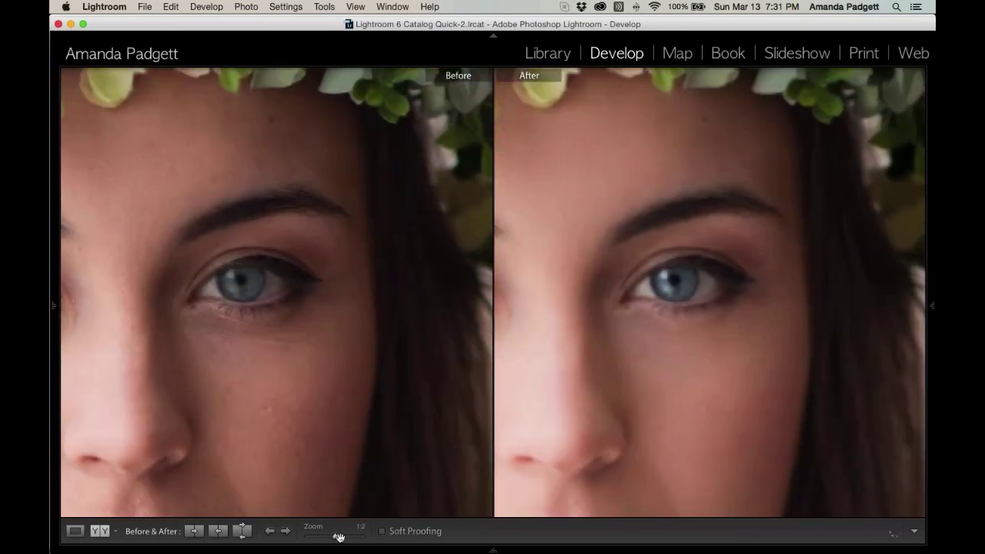
left_click_drag(336, 534, 325, 537)
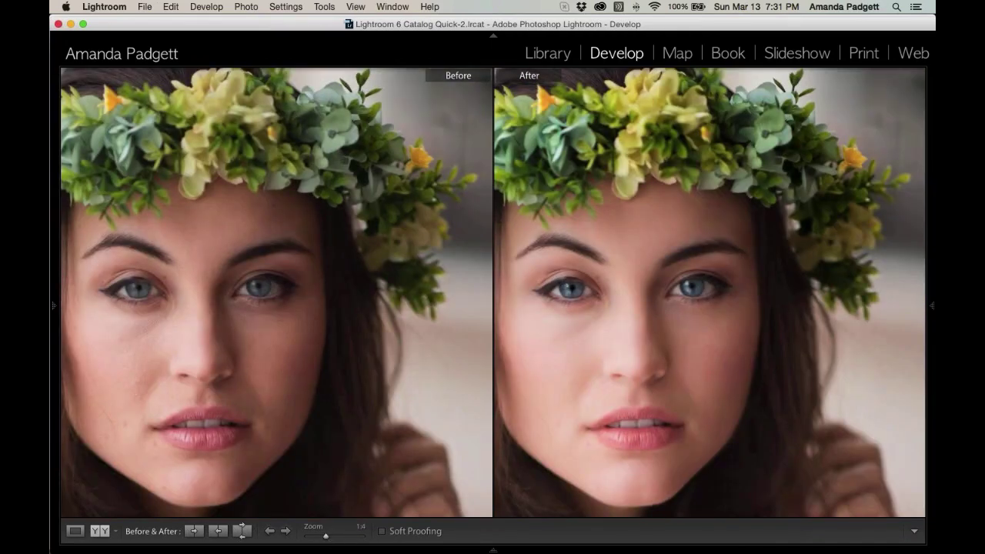
left_click_drag(563, 413, 633, 401)
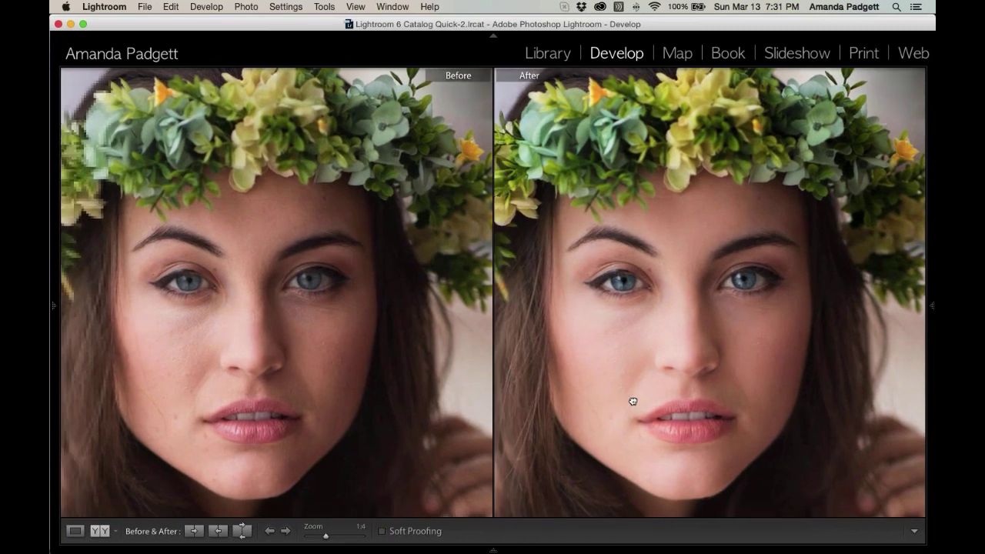
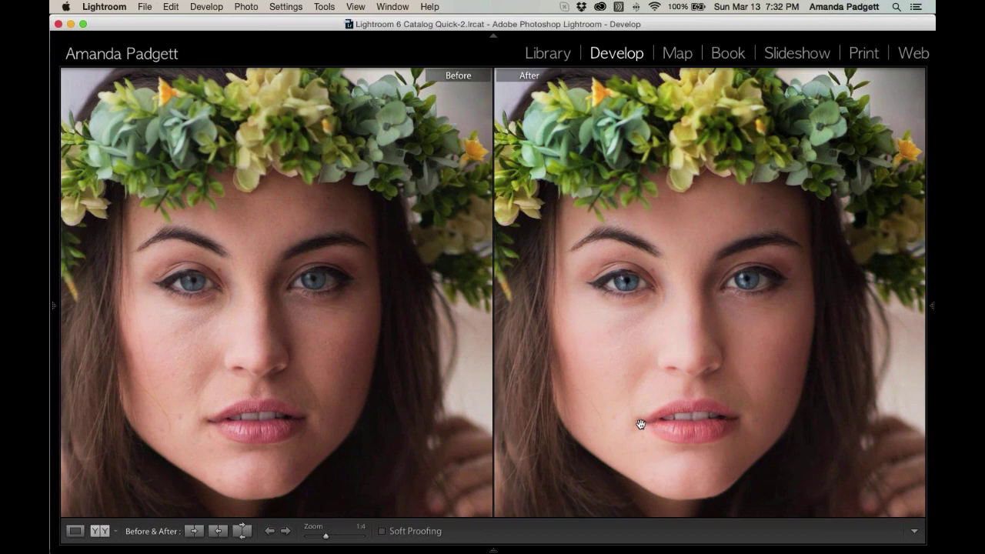
Step: Fit the whole portrait in both previews and return to the side-by-side Before/After Left/Right comparison
key("super+minus")
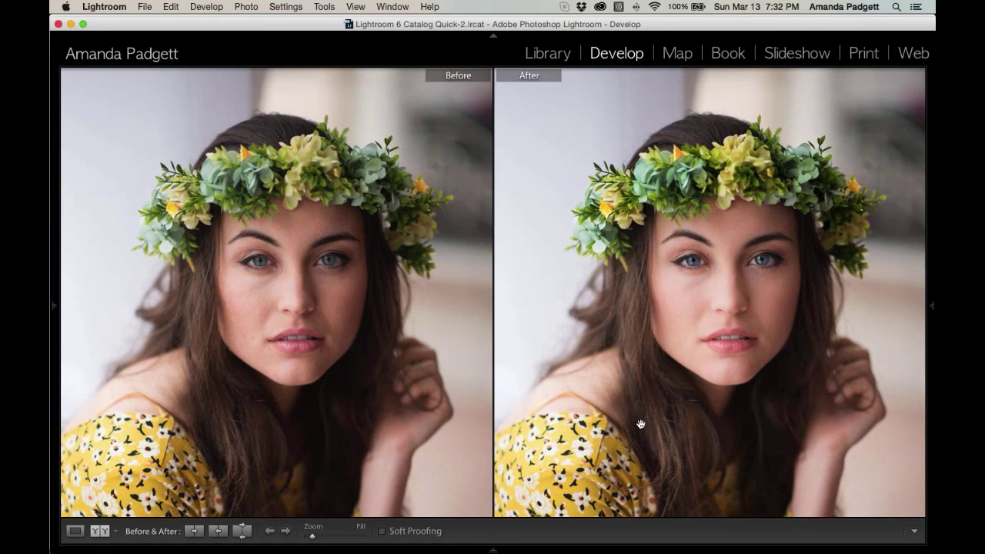
key("super+minus")
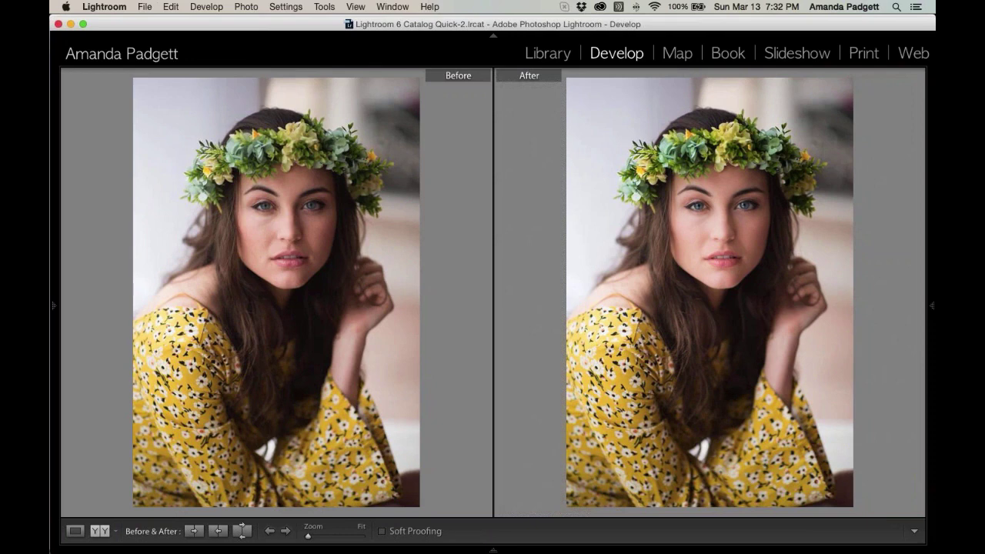
key("y")
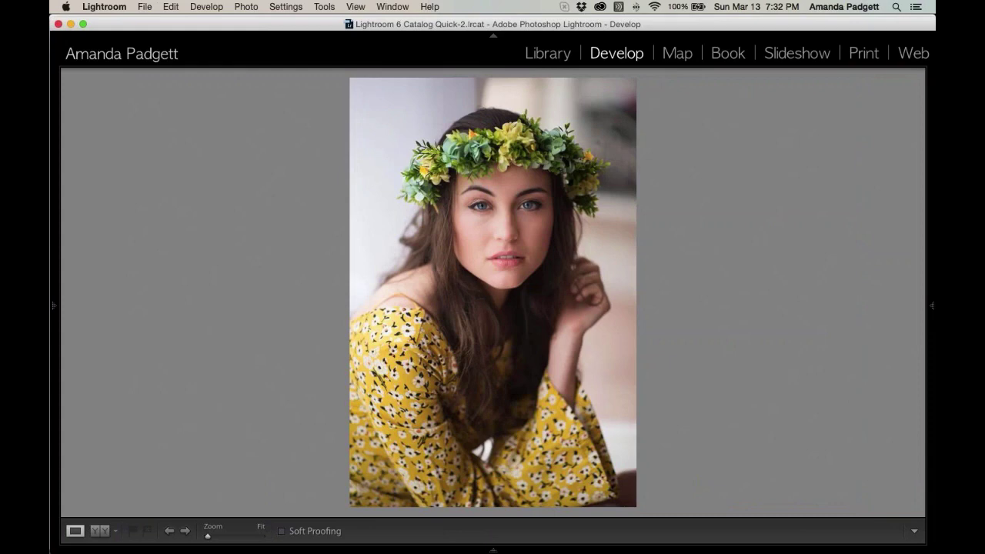
key("y")
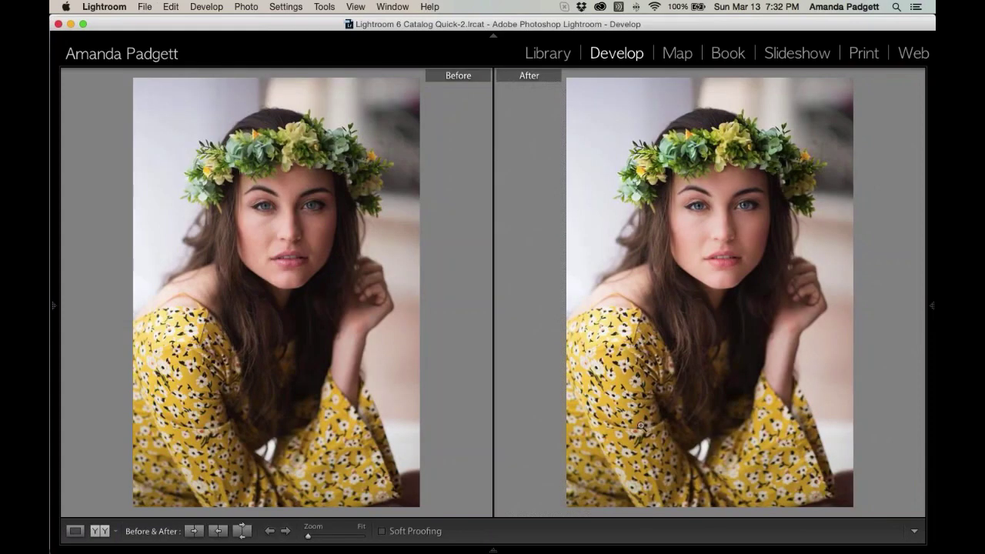
left_click(115, 531)
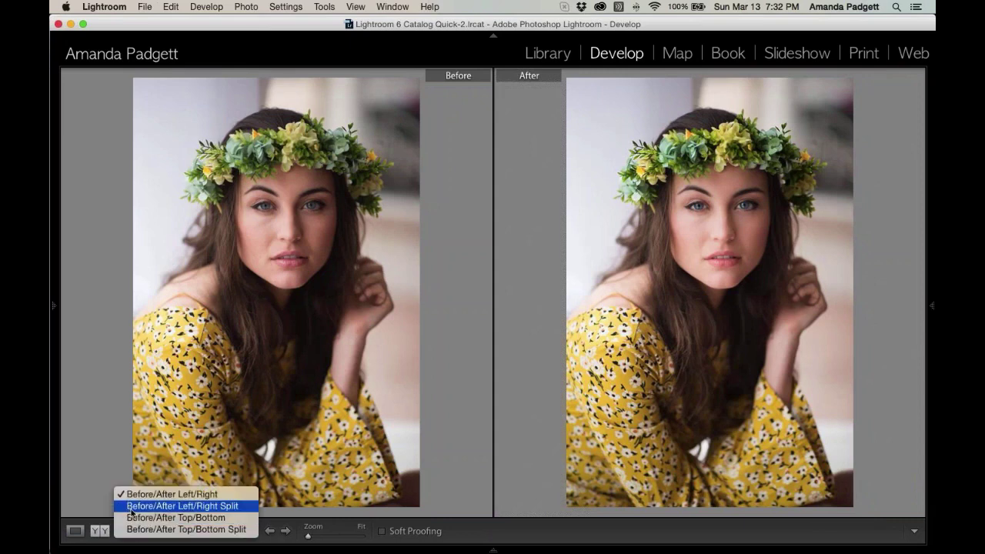
Step: Switch to Before/After Left/Right Split and zoom in to inspect the retouched eyes
left_click(132, 506)
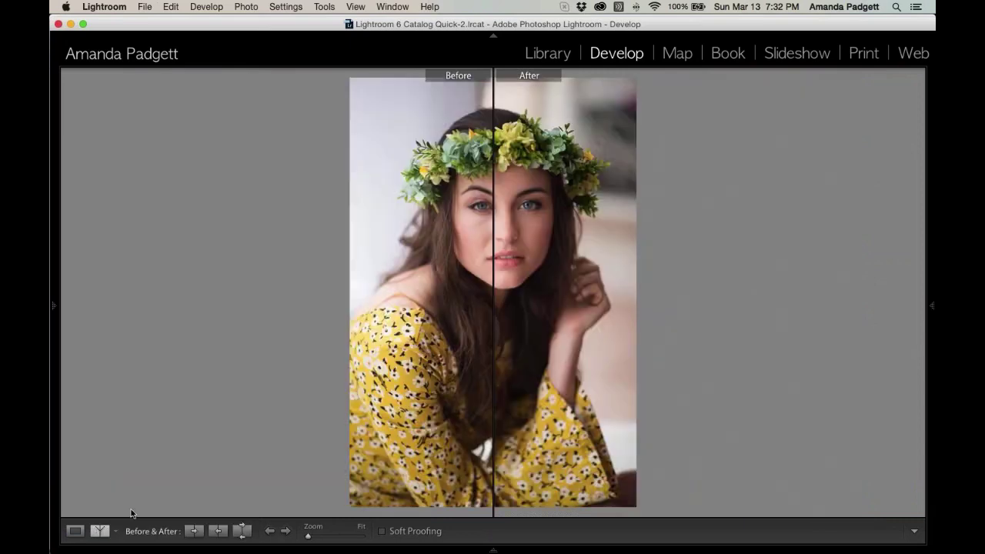
key("super+equal")
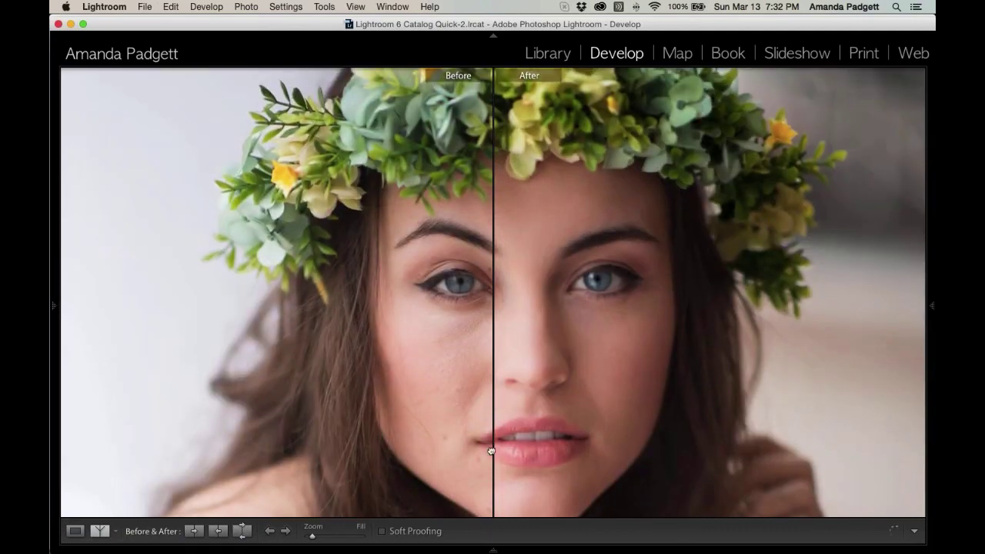
key("super+equal")
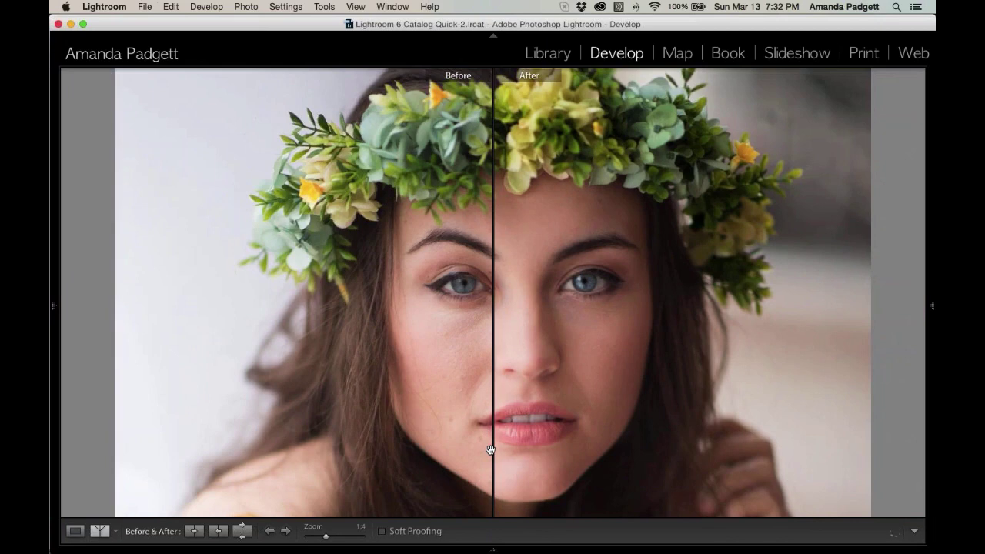
key("super+equal")
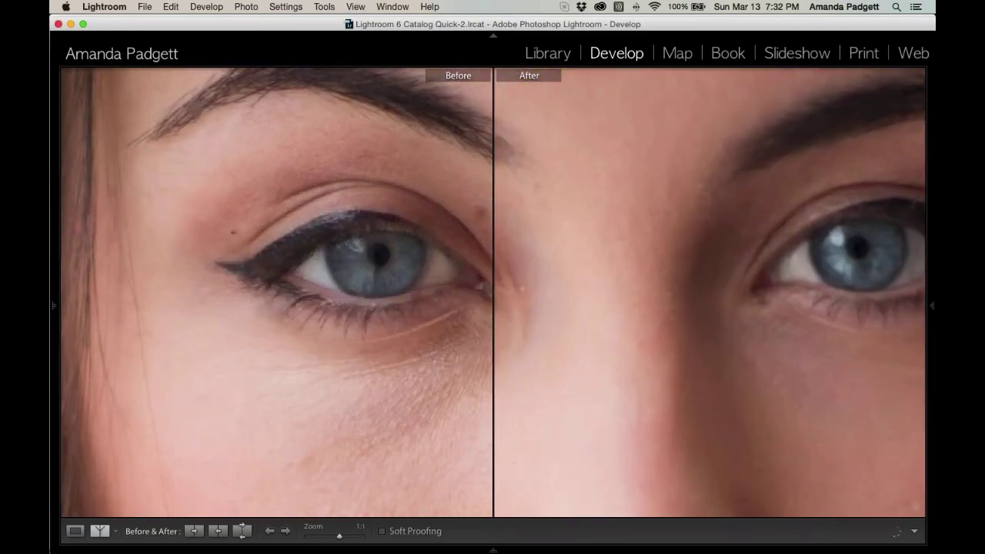
left_click_drag(345, 537, 332, 537)
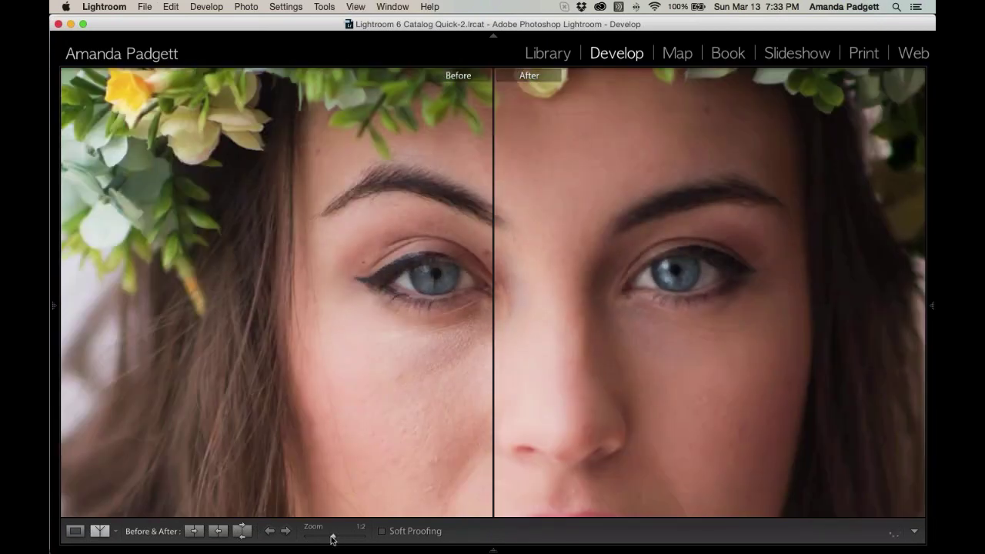
left_click_drag(534, 391, 455, 384)
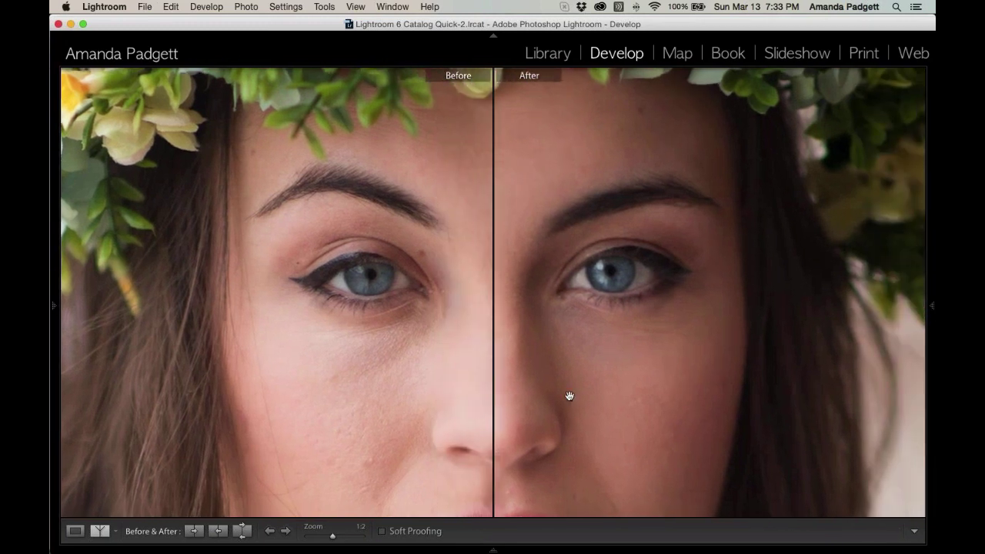
Step: Try the Top/Bottom comparison layout, then go back to side-by-side Left/Right
left_click(116, 531)
left_click(131, 517)
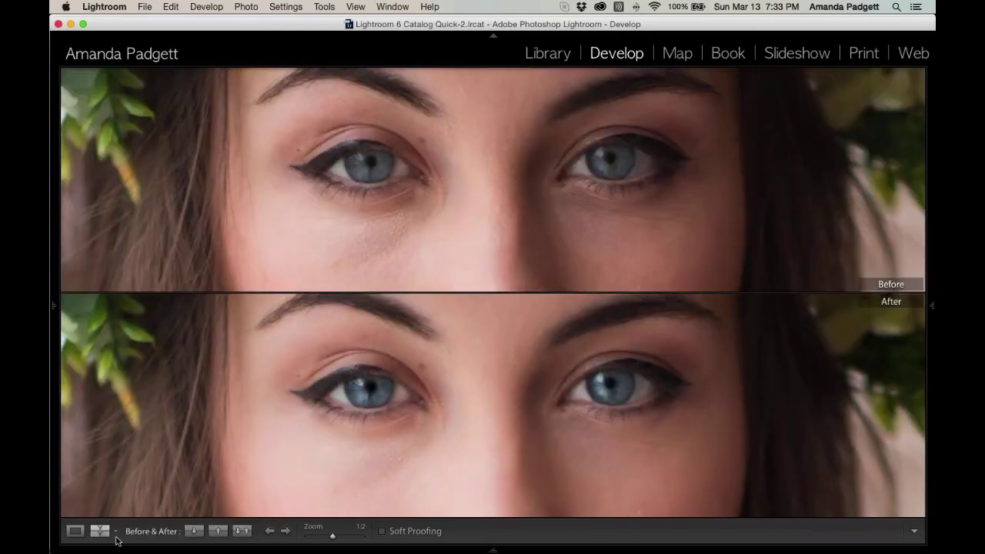
left_click(115, 531)
left_click(177, 493)
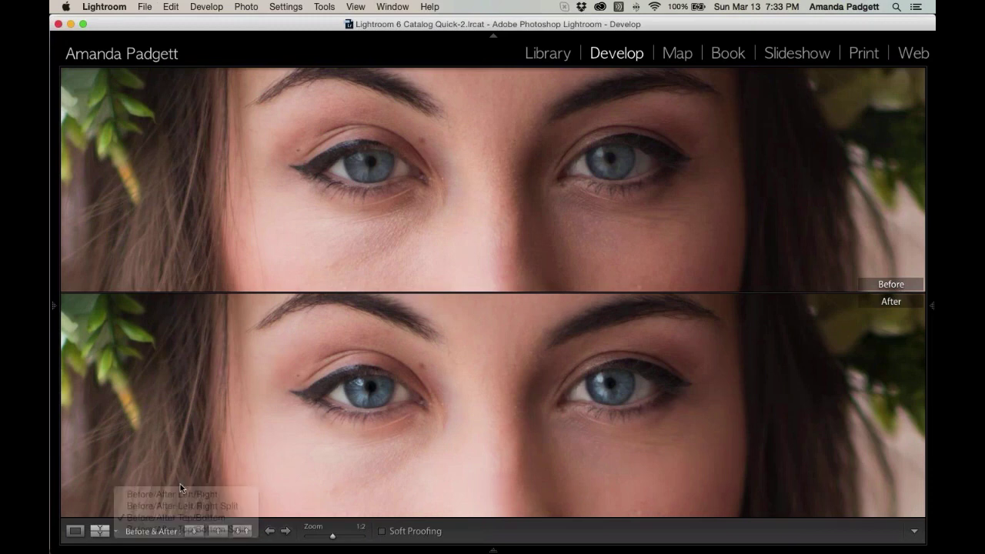
Step: Return to a single edited view with the whole photo fitted, briefly rechecking Before/After
key("y")
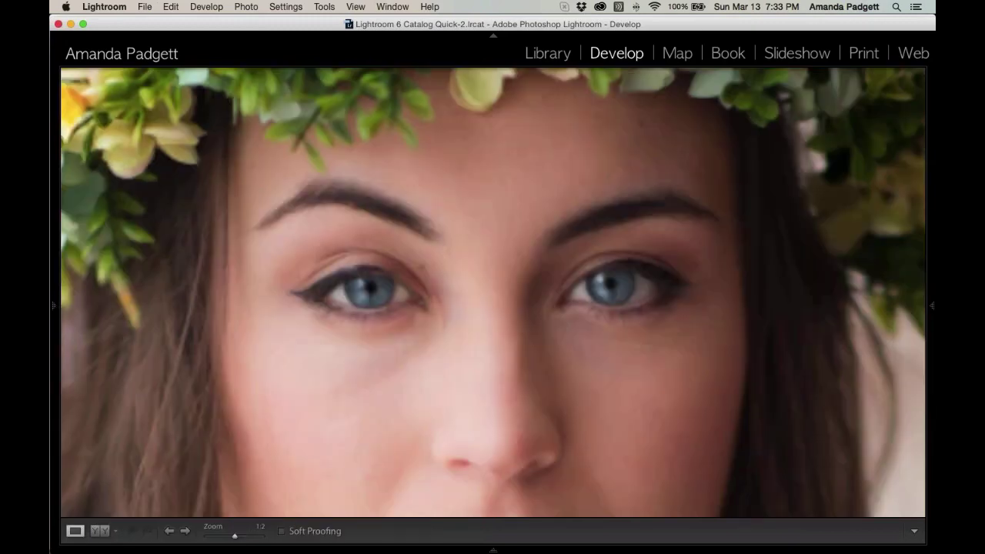
mouse_move(931, 324)
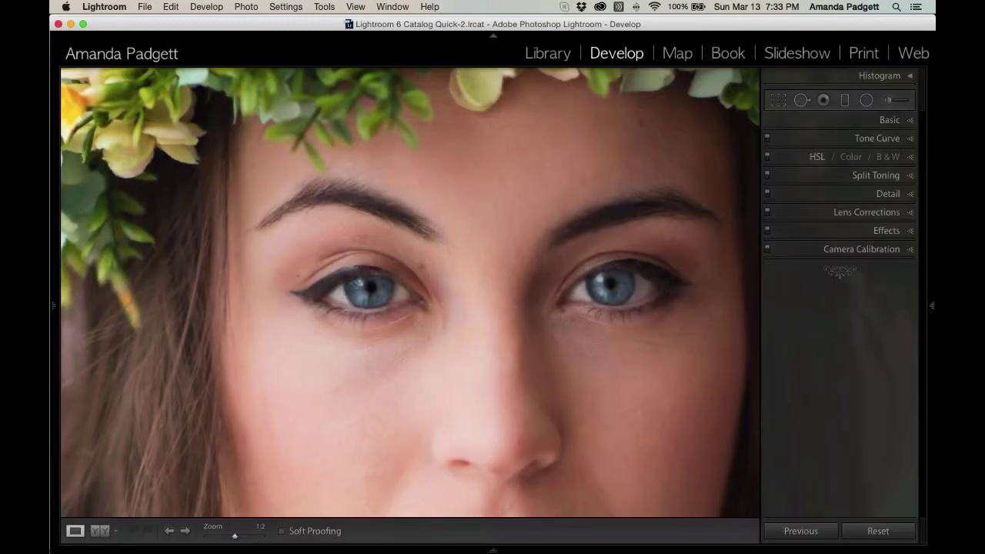
key("z")
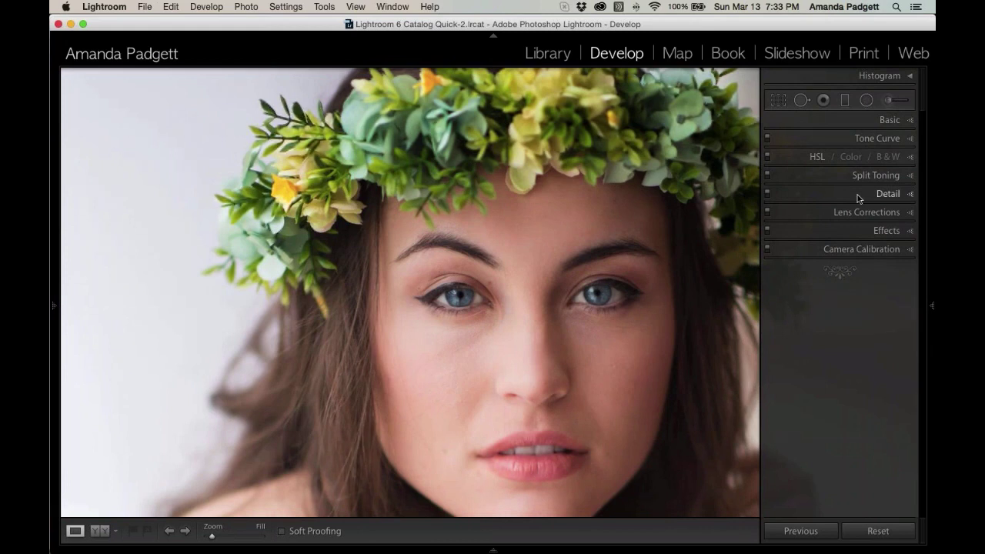
left_click(889, 102)
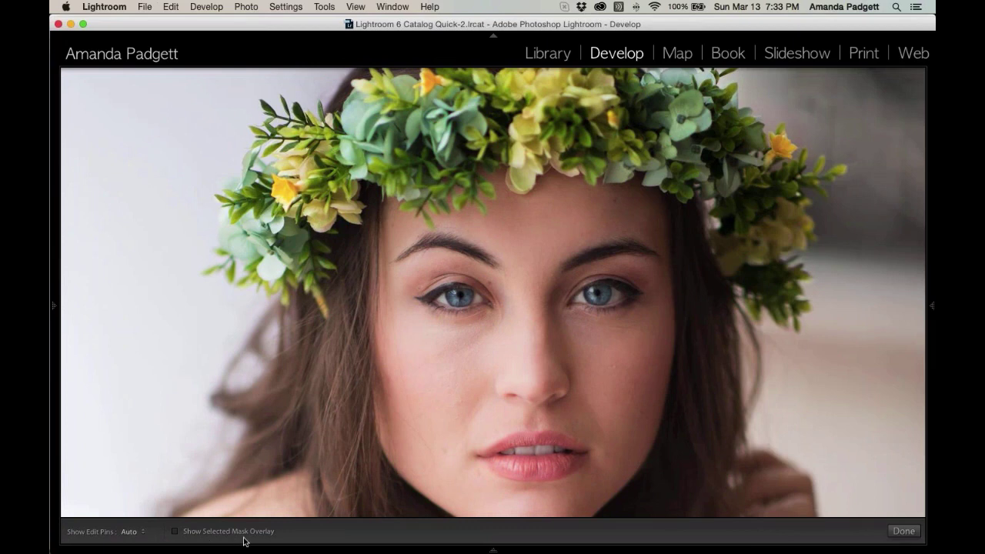
key("y")
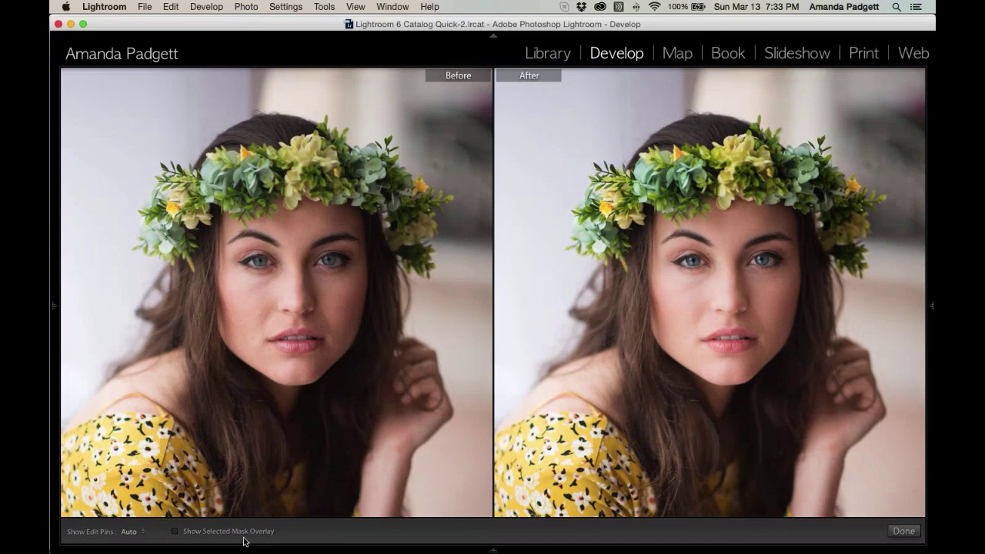
key("y")
key("super+minus")
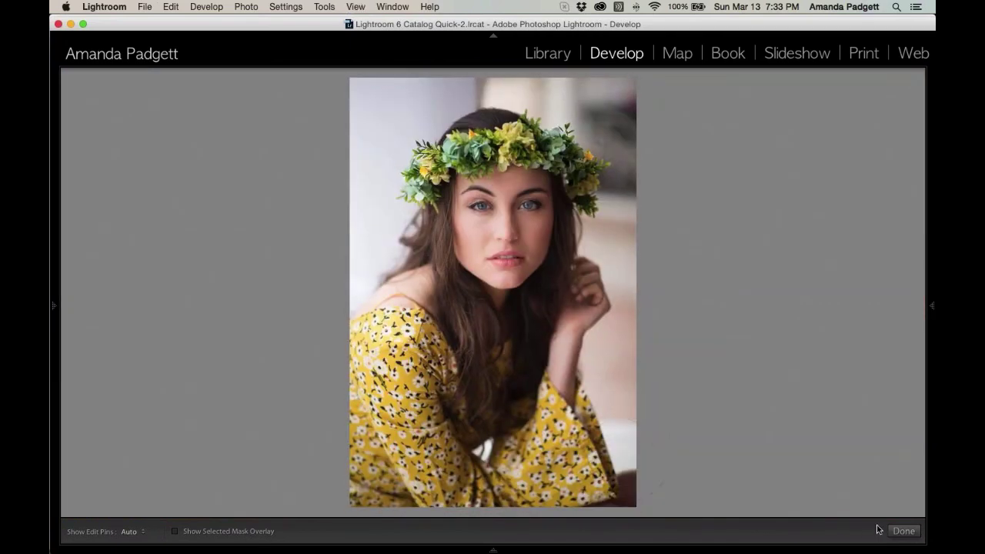
Step: Finish the local adjustment, pin the right panel open, and start a graduated filter
left_click(904, 531)
left_click(931, 305)
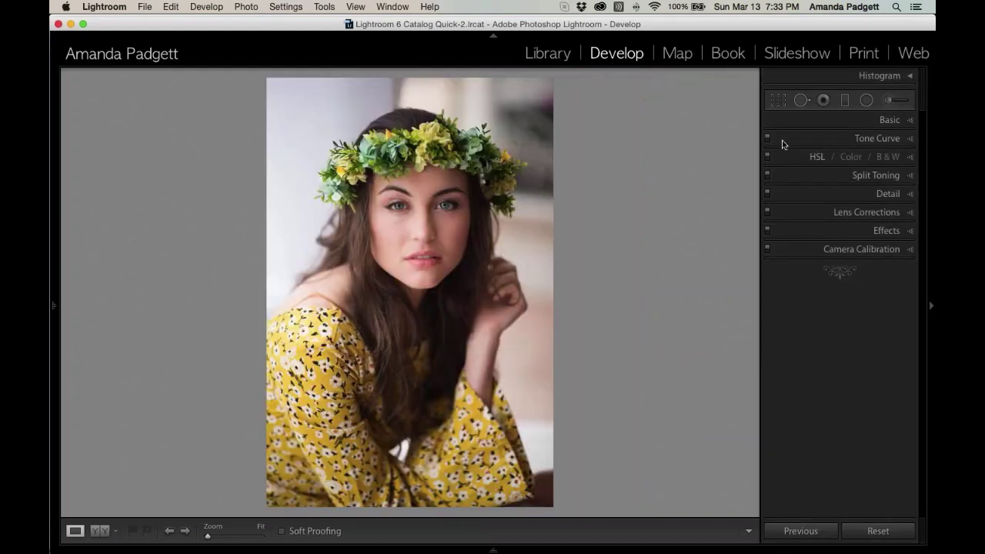
left_click(844, 105)
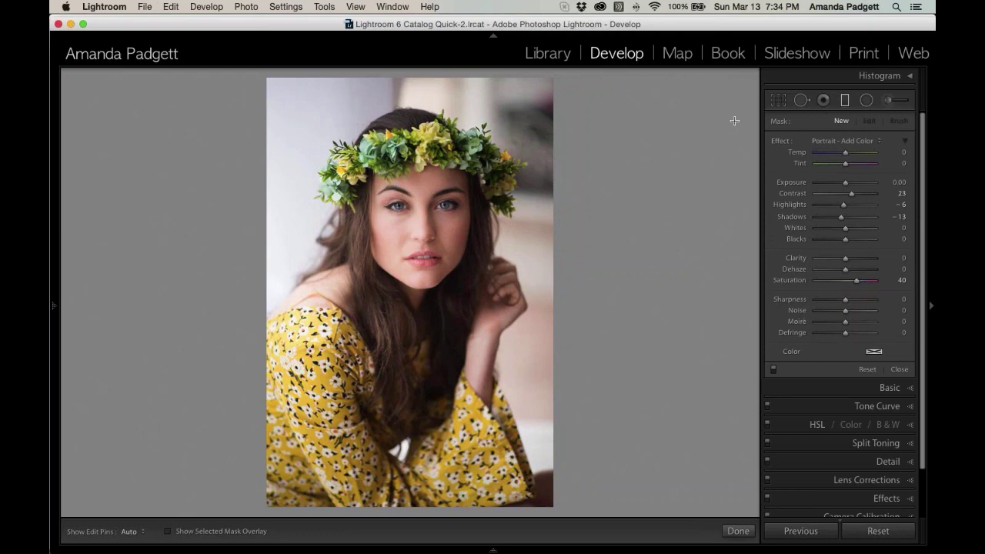
Step: Draw an Exposure -1.14 graduated filter across the portrait's right side and show its mask
left_click(831, 142)
scroll(831, 141, "up", 15)
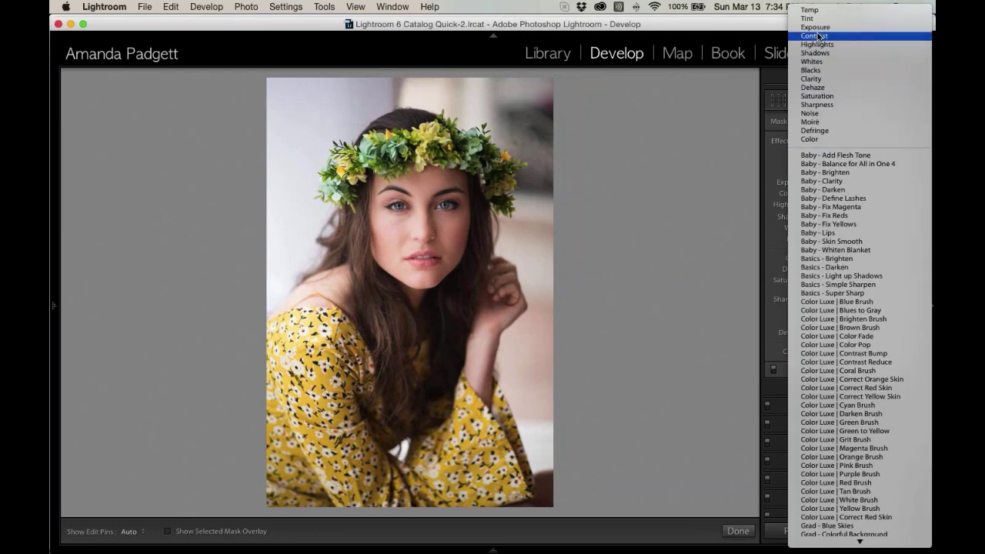
left_click(814, 27)
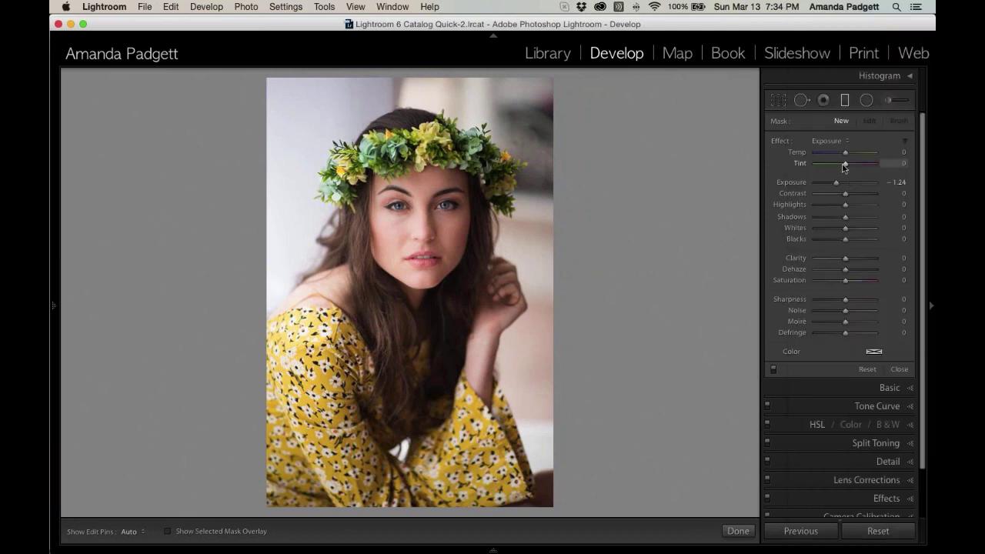
left_click_drag(836, 183, 838, 184)
left_click_drag(527, 257, 381, 237)
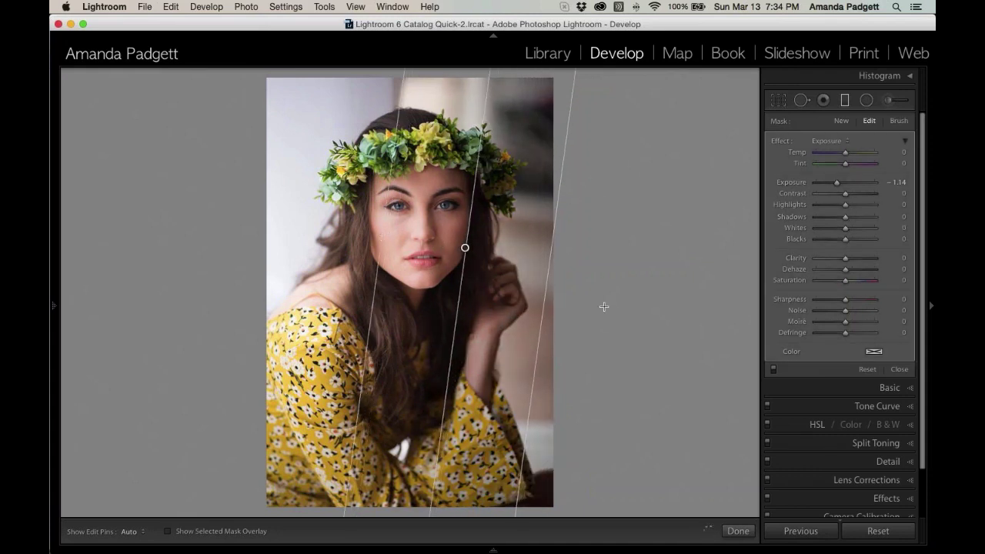
key("o")
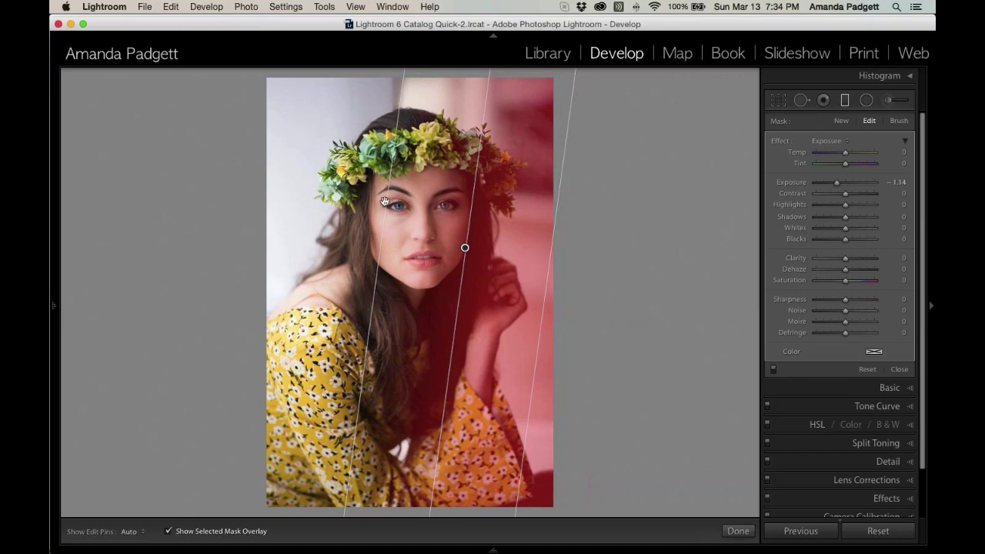
Step: Adjust the -1.14 gradient's transition width and angle, then move it lower and further left
left_click_drag(385, 202, 293, 203)
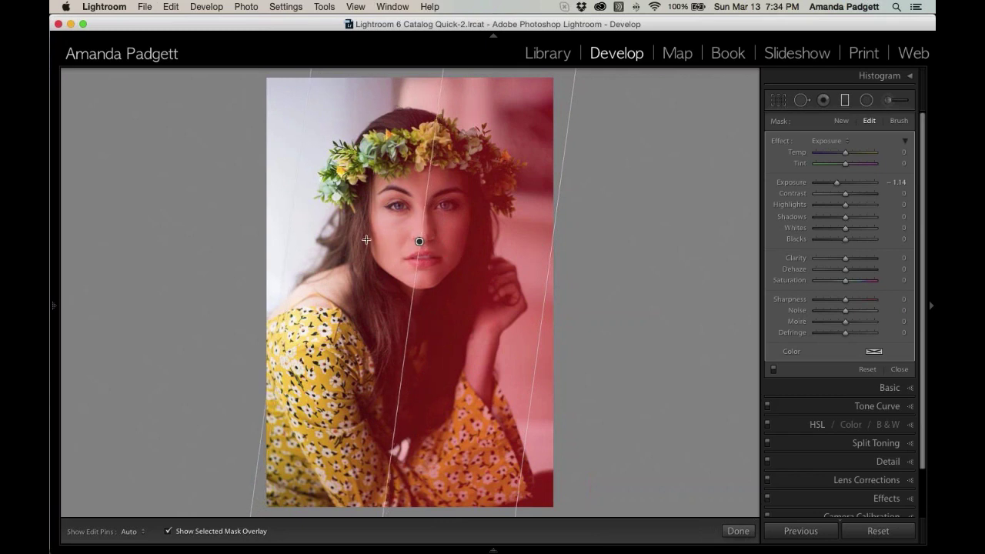
left_click_drag(293, 222, 438, 253)
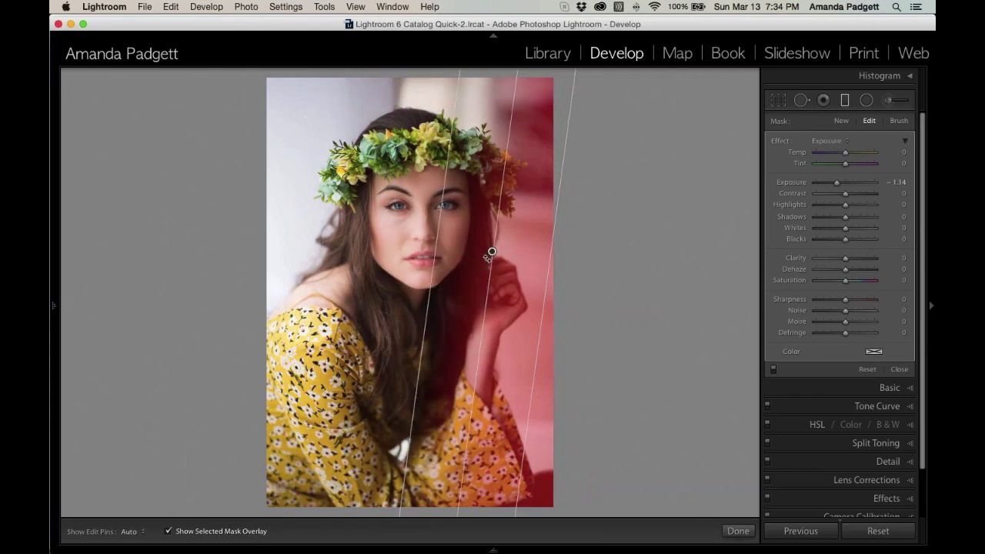
left_click_drag(487, 258, 494, 257)
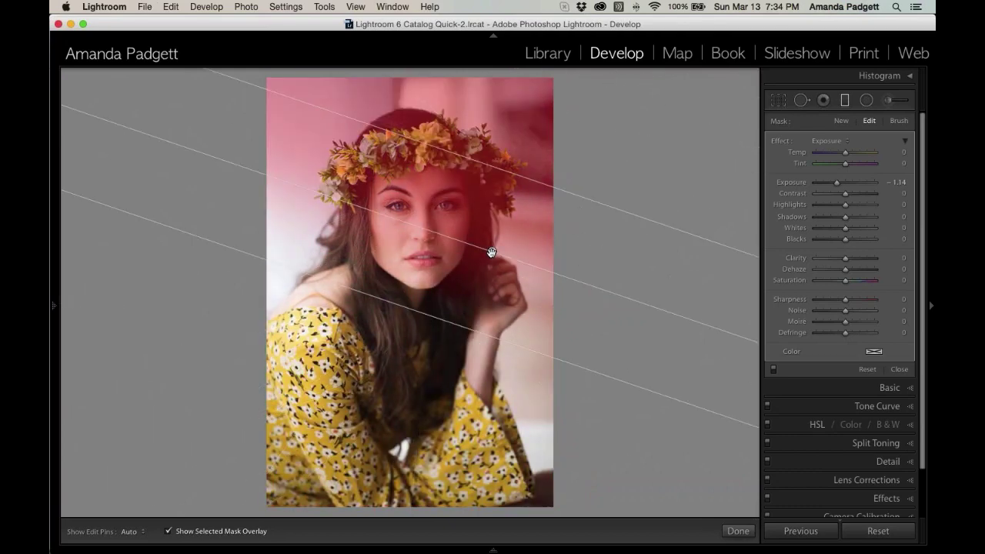
left_click_drag(492, 253, 504, 224)
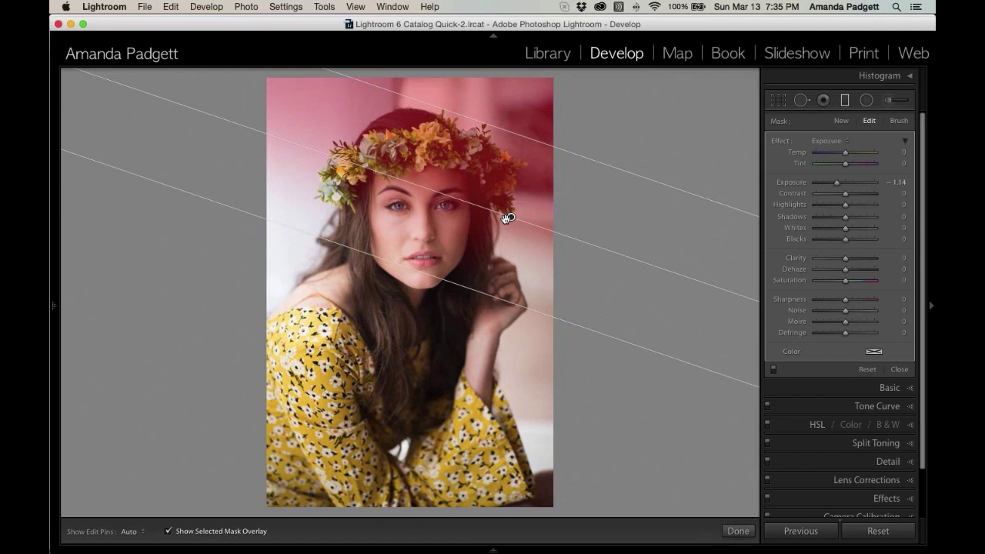
mouse_move(508, 218)
left_mouse_down()
mouse_move(516, 231)
mouse_move(495, 224)
left_mouse_up()
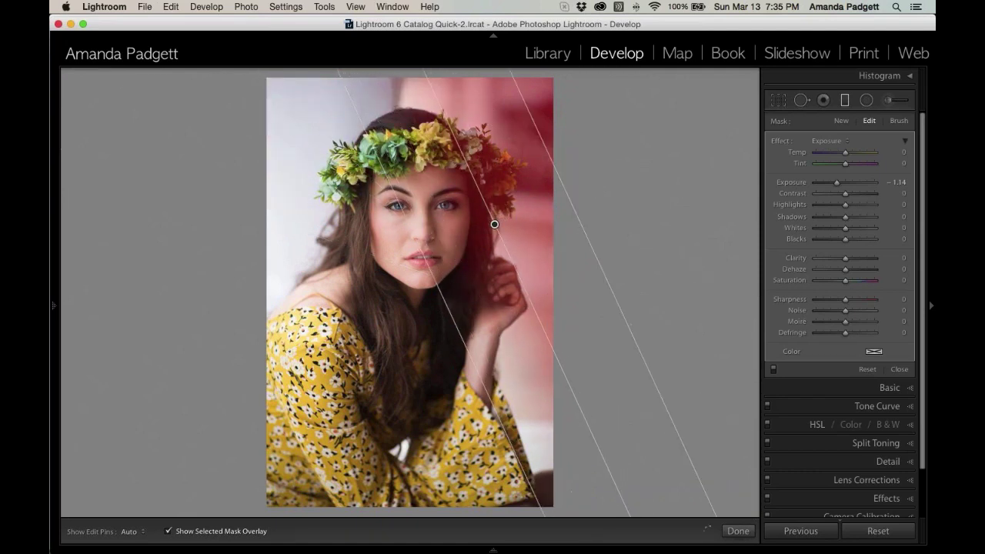
mouse_move(745, 541)
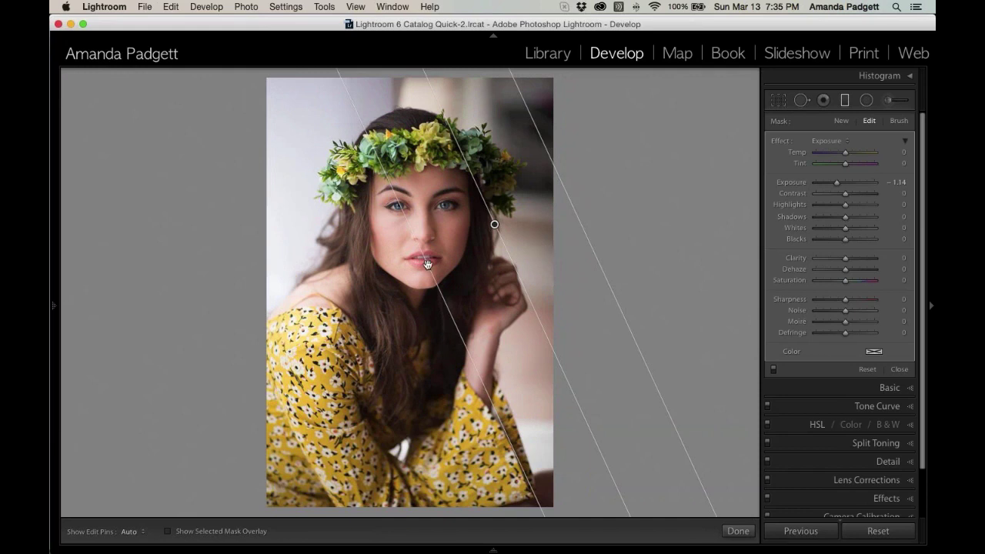
left_click_drag(428, 264, 340, 275)
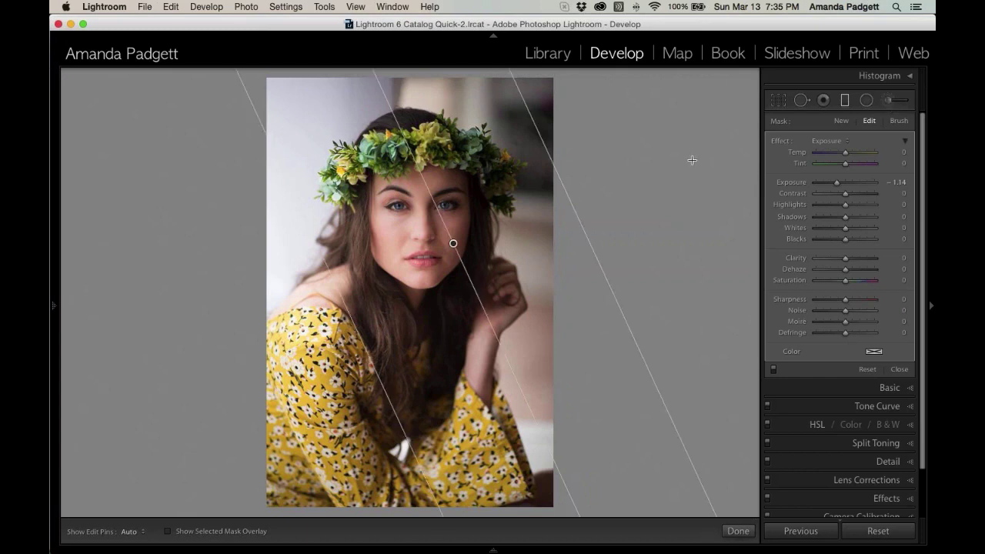
Step: Select the existing graduated filter and switch its mask brush to Erase
left_click(894, 103)
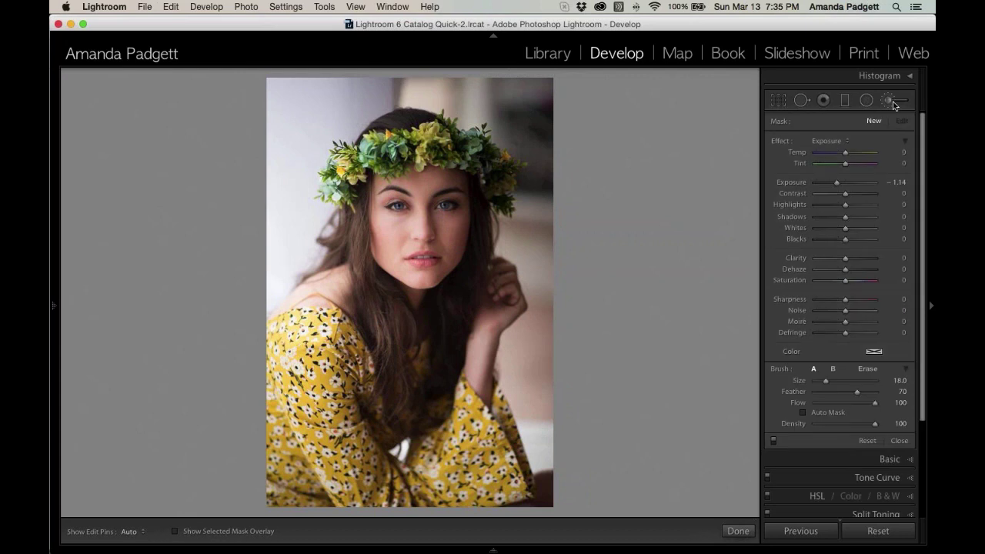
left_click(844, 100)
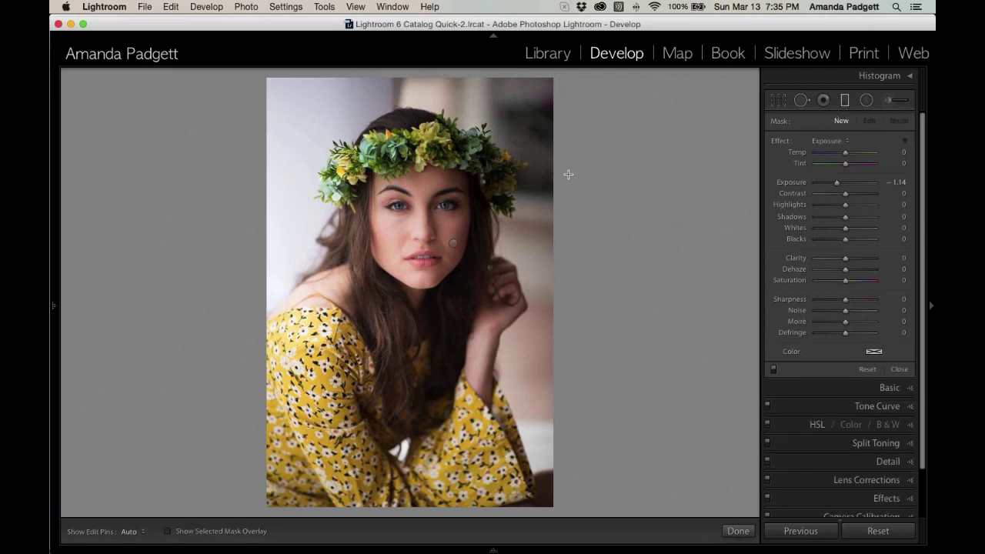
left_click_drag(452, 243, 489, 241)
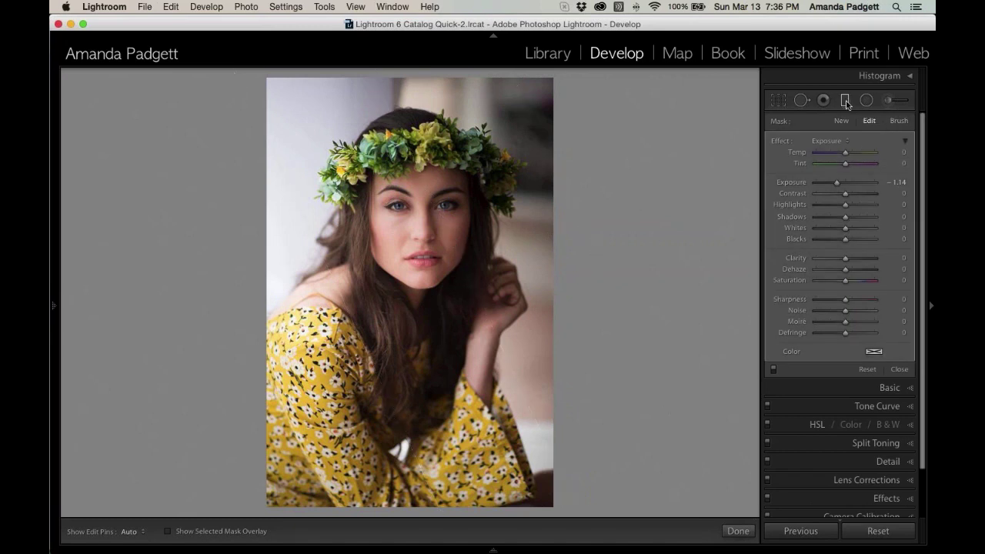
left_click(900, 121)
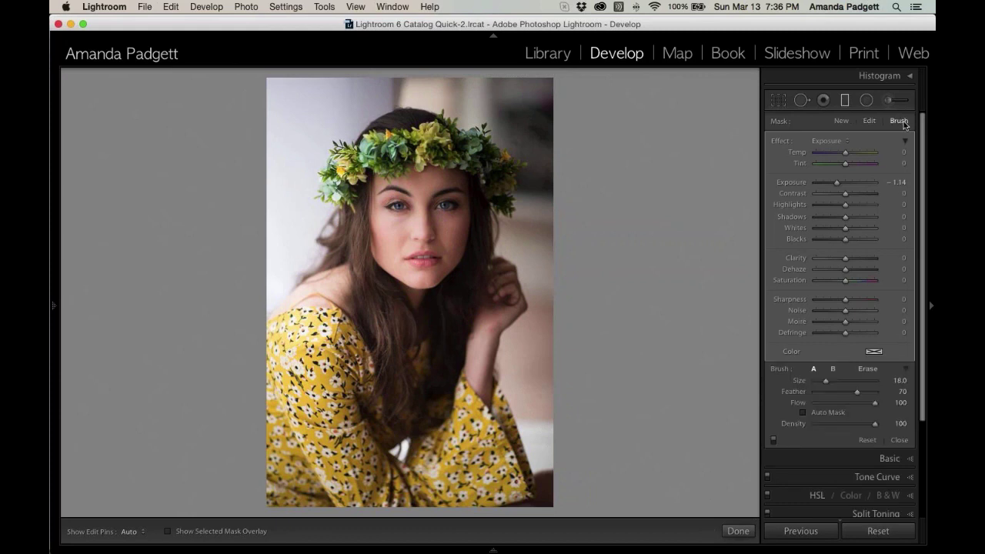
left_click(868, 369)
Step: Erase the darkening from the face with a size 10, flow 43 brush, then hide the overlay
key("o")
scroll(410, 224, "up", 4)
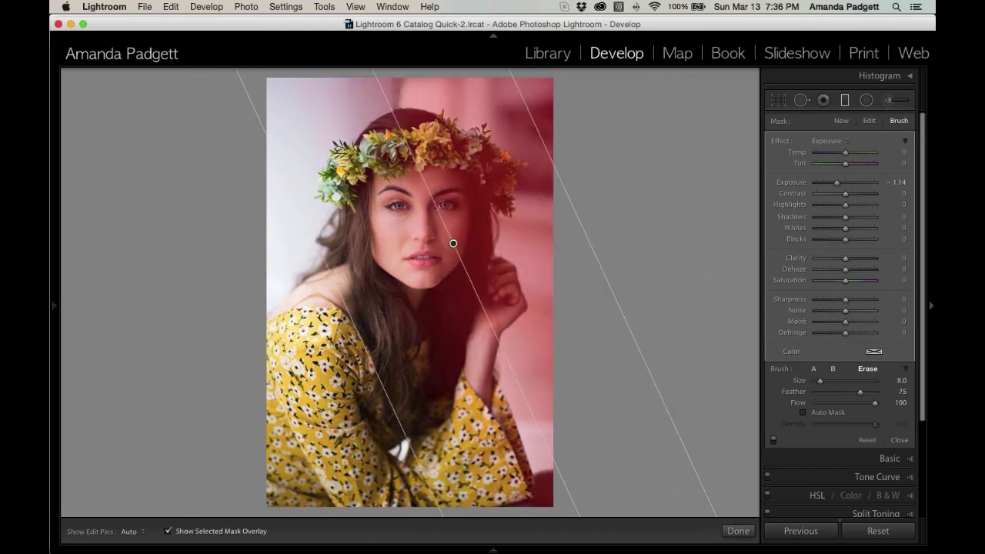
key("h")
mouse_move(403, 218)
left_mouse_down()
mouse_move(438, 230)
mouse_move(450, 247)
mouse_move(426, 178)
mouse_move(400, 185)
left_mouse_up()
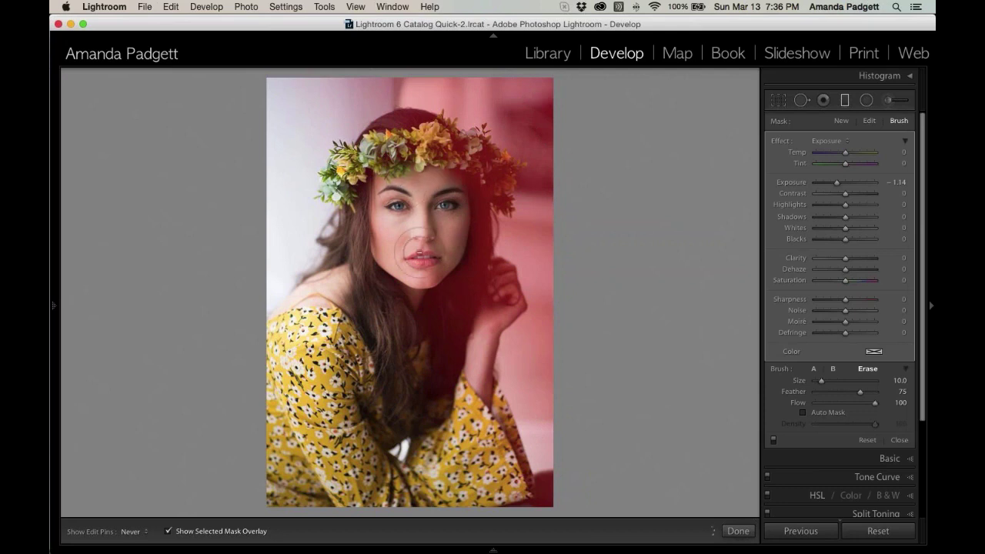
key("h")
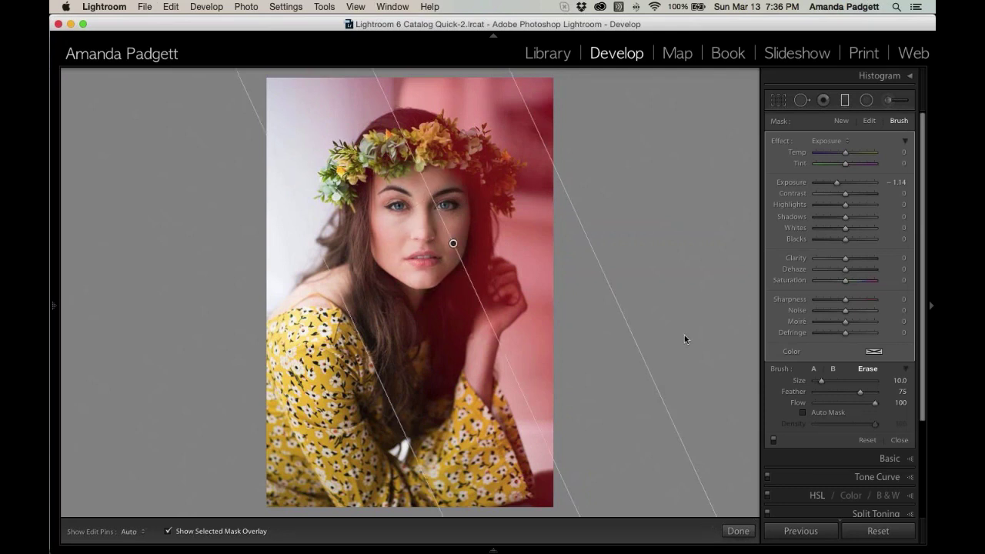
key("super+z")
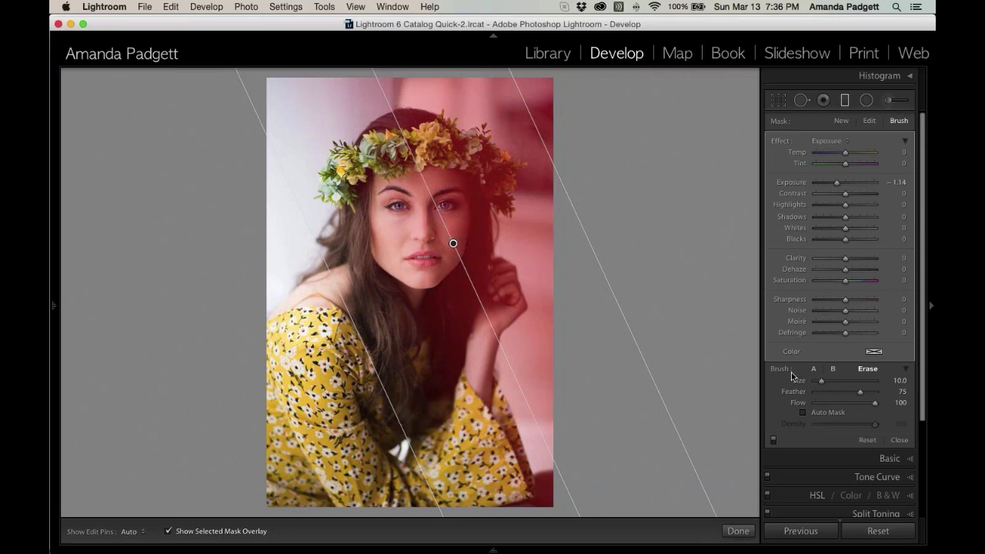
left_click_drag(873, 402, 840, 406)
key("h")
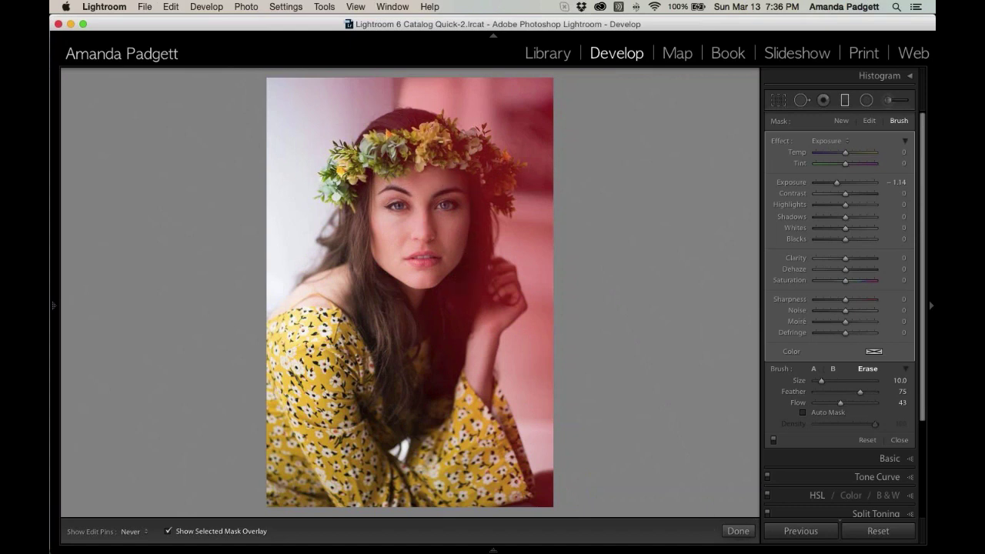
key("h")
key("o")
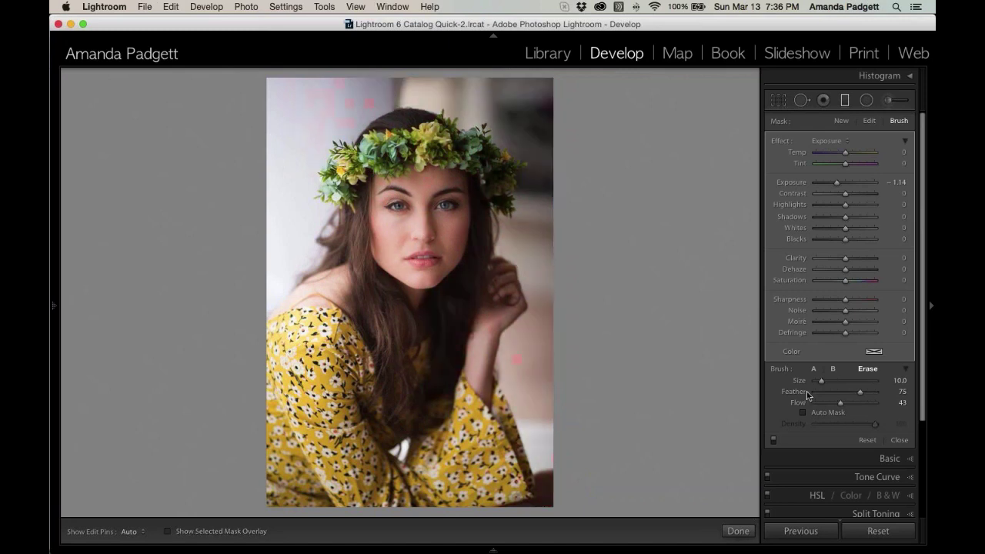
Step: Compare the filter on and off and ease its Exposure from -1.14 to -0.44
left_click(774, 442)
left_click(773, 441)
left_click_drag(838, 183, 844, 186)
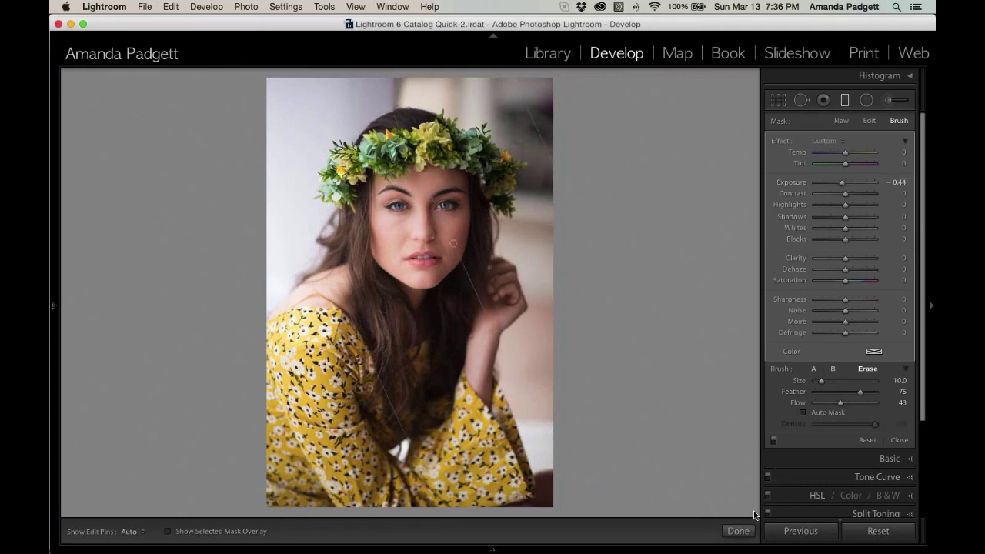
left_click(773, 440)
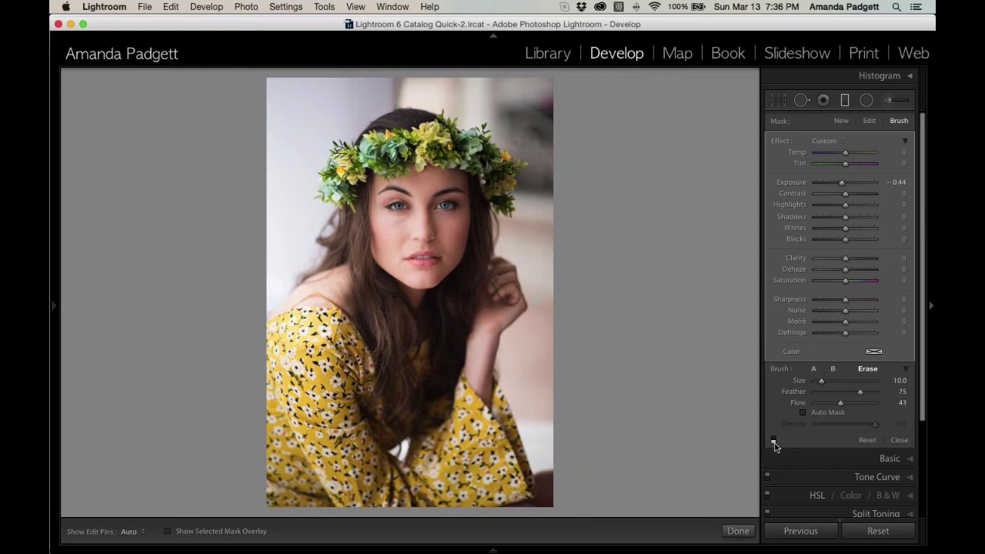
left_click(773, 440)
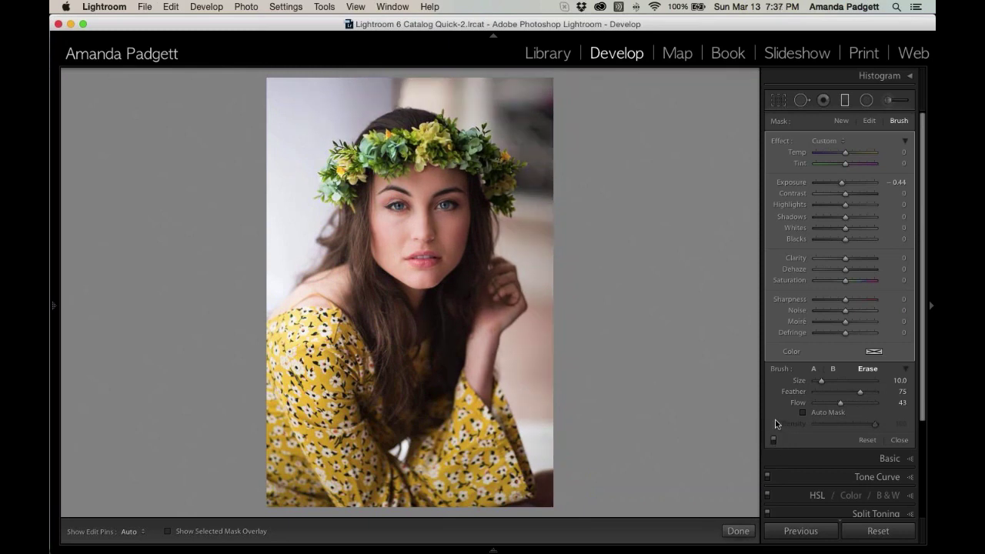
left_click(841, 121)
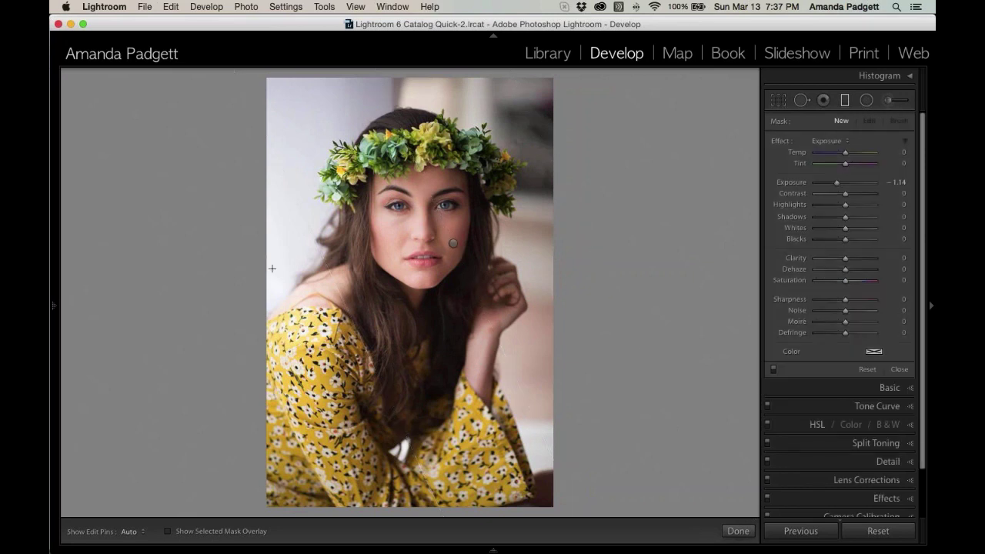
Step: Draw a second near-vertical graduated filter at Exposure -0.15 and close the local tools
left_click_drag(271, 254, 500, 245)
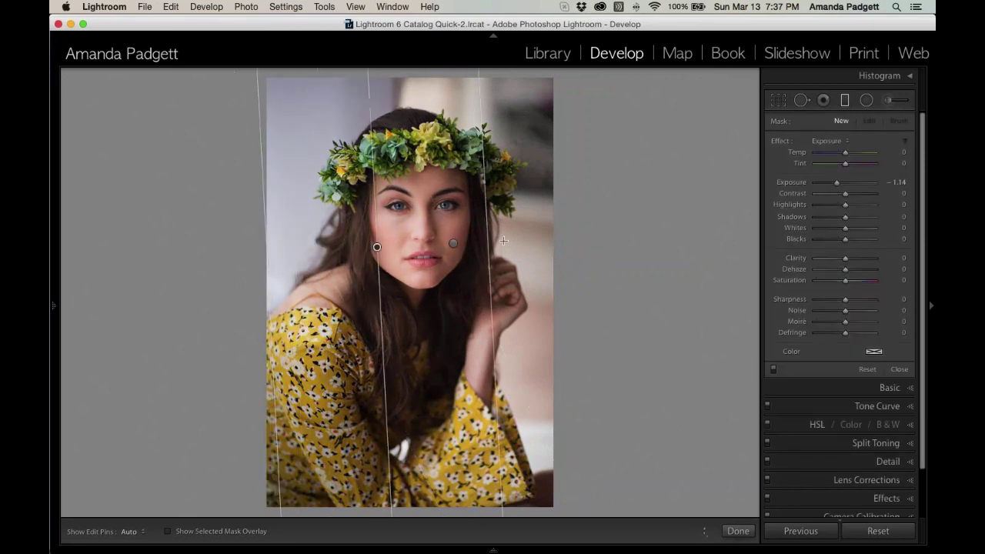
left_click_drag(839, 187, 845, 188)
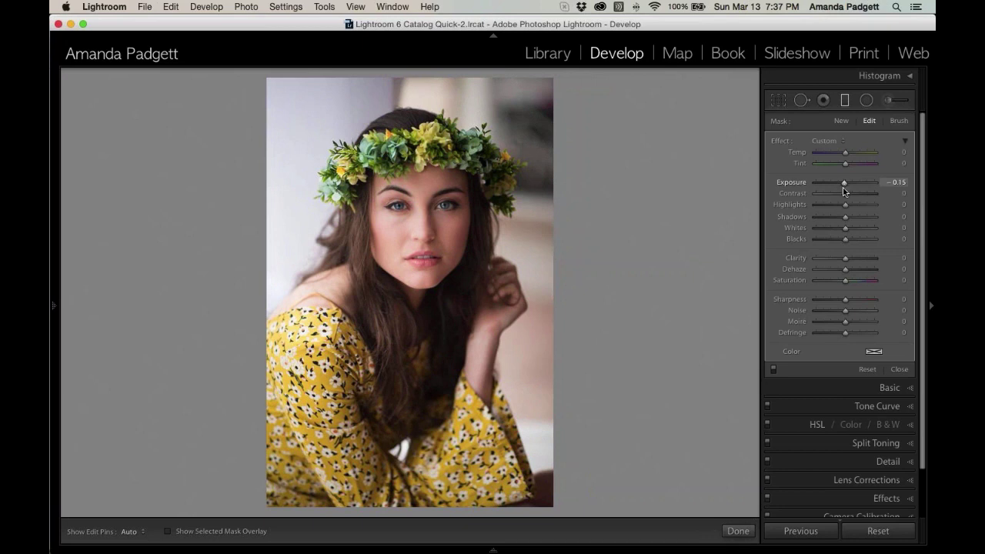
left_click(738, 531)
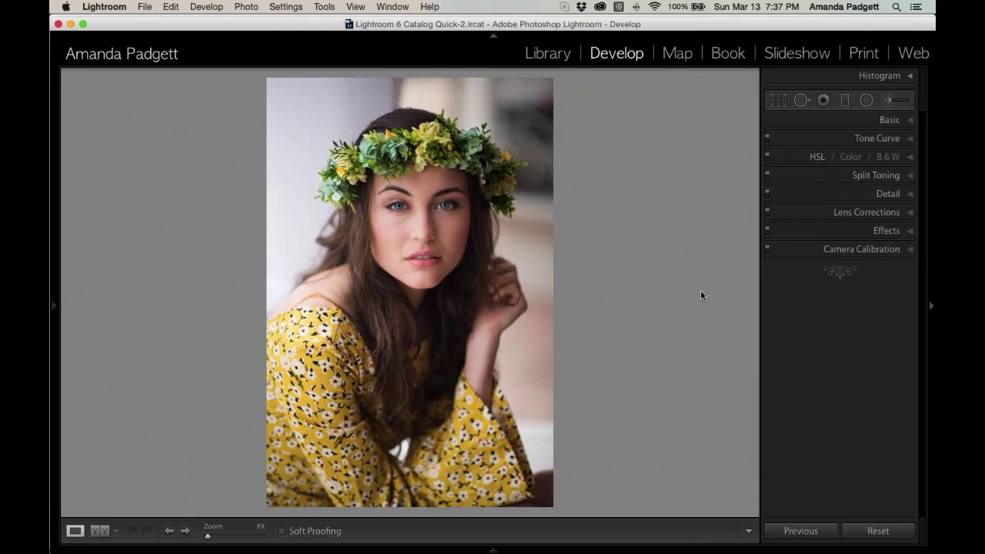
Step: Create a radial filter at Exposure 1.22 and size its ellipse over the face past the chin
left_click(850, 107)
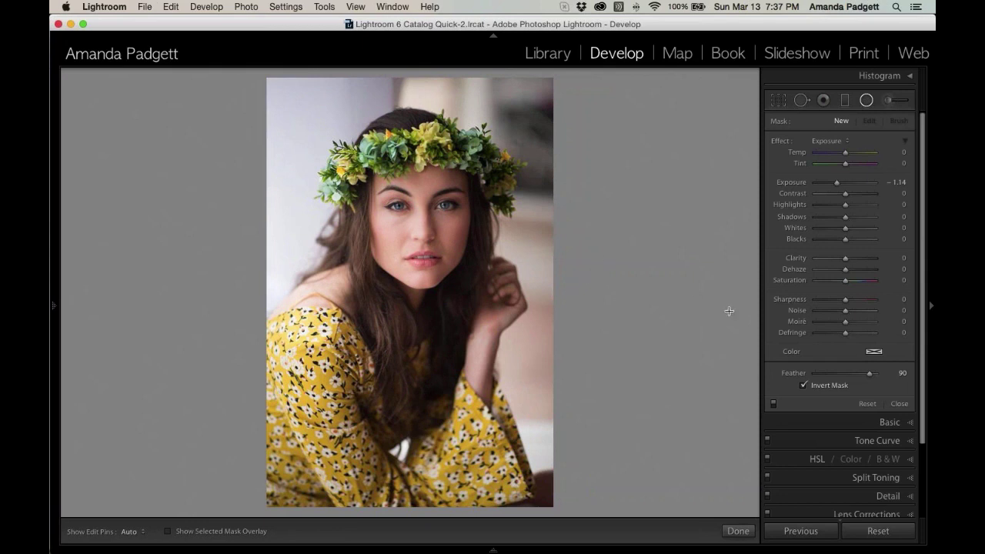
left_click_drag(839, 187, 853, 187)
left_click_drag(851, 187, 856, 187)
left_click_drag(373, 162, 440, 248)
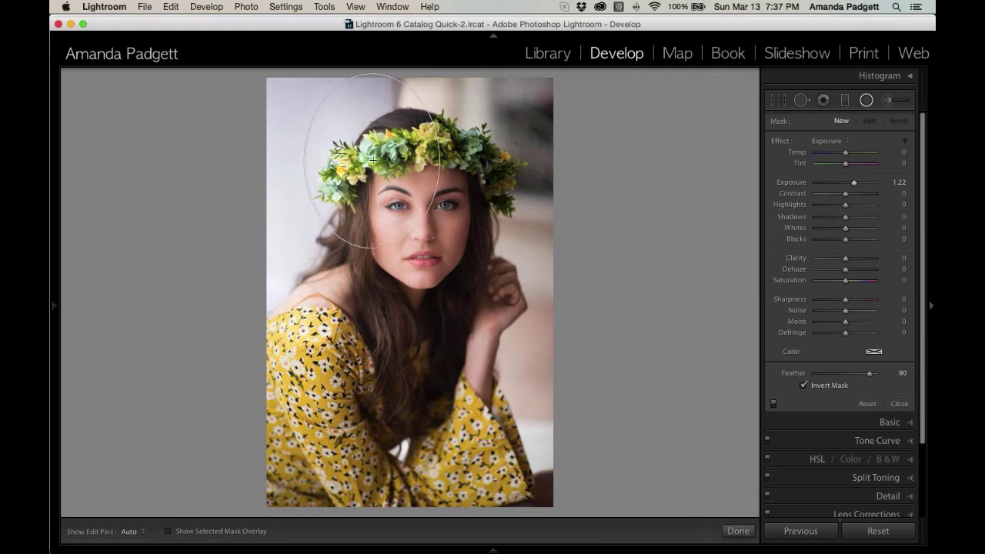
left_click_drag(374, 160, 420, 230)
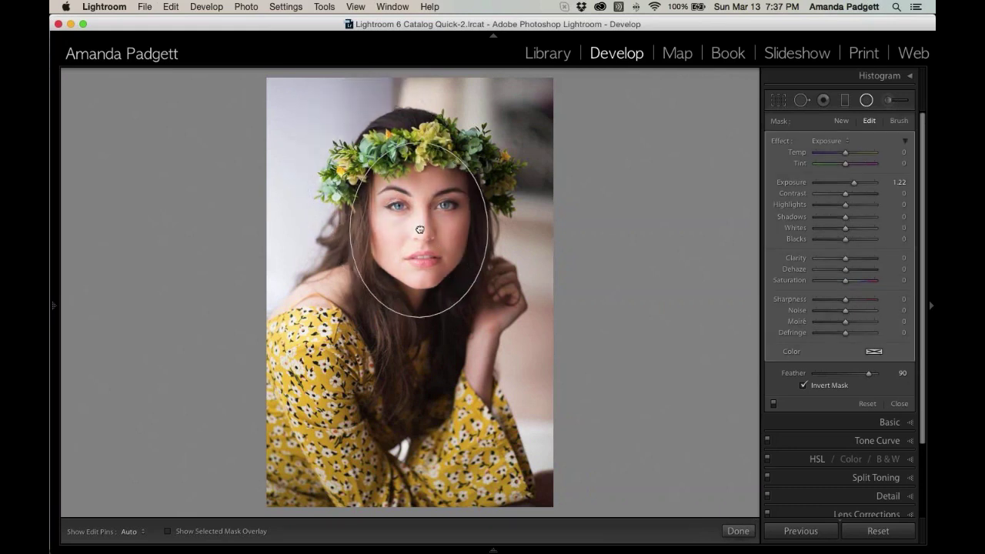
left_click_drag(418, 143, 421, 131)
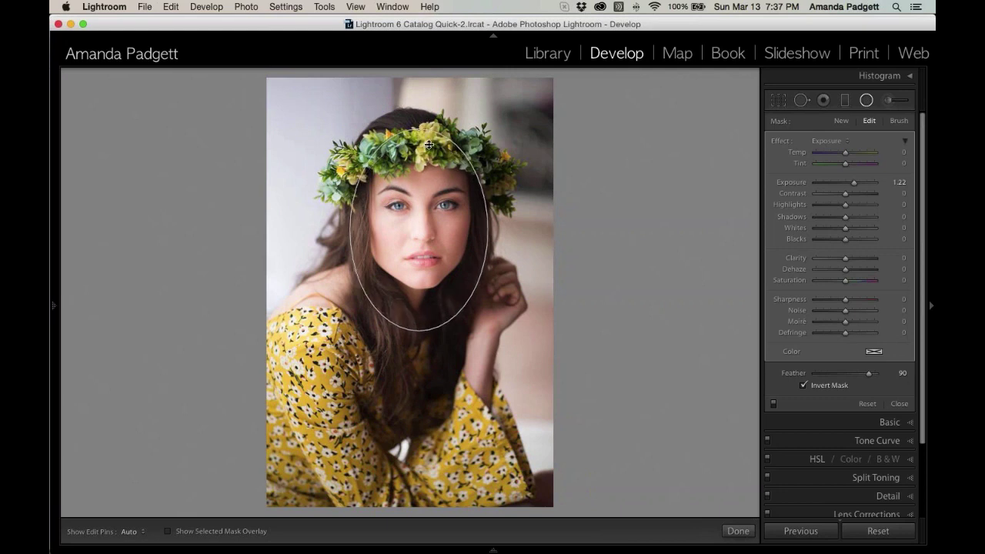
left_click_drag(488, 229, 506, 230)
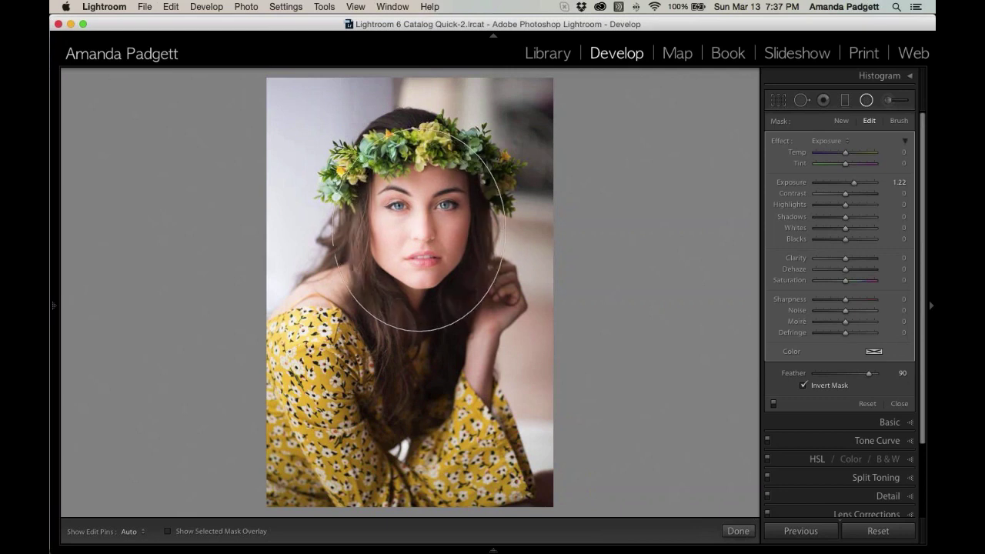
left_click_drag(418, 332, 419, 354)
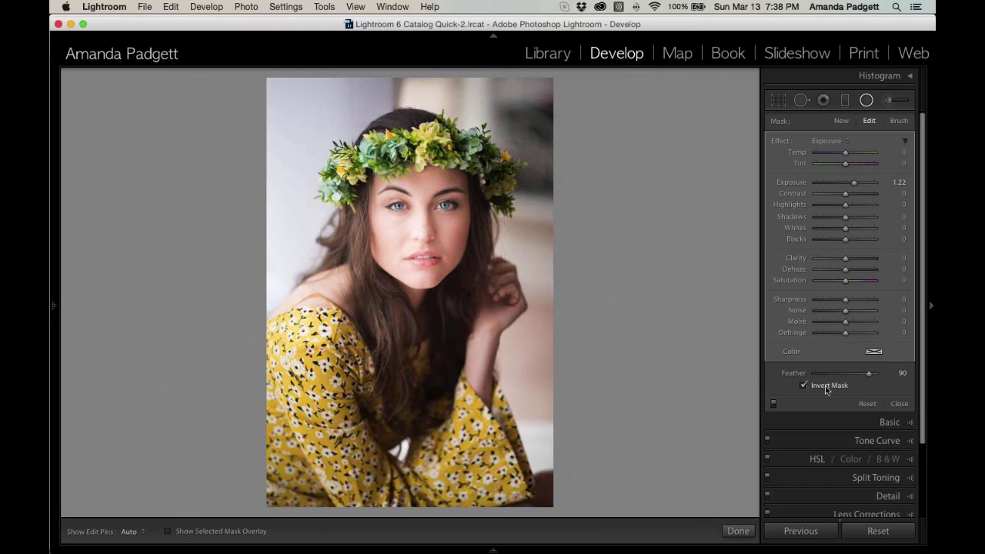
Step: Keep Invert Mask on after comparing it, and show the red mask overlay
left_click(804, 386)
left_click(804, 387)
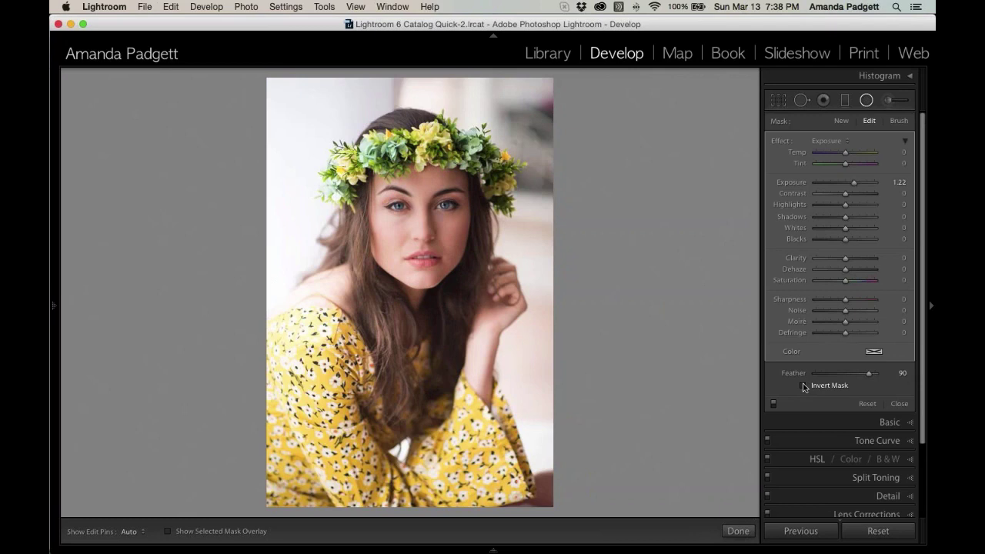
left_click(804, 386)
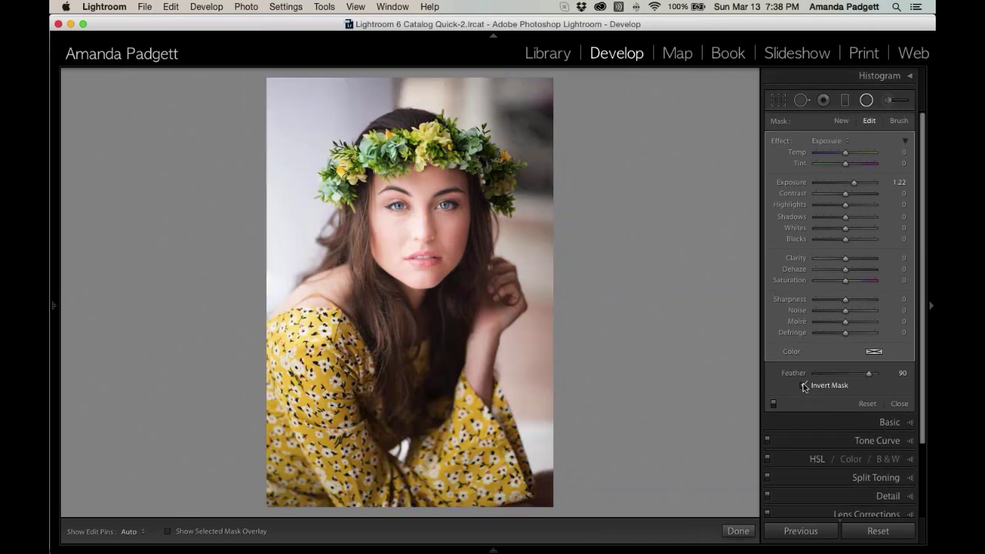
key("o")
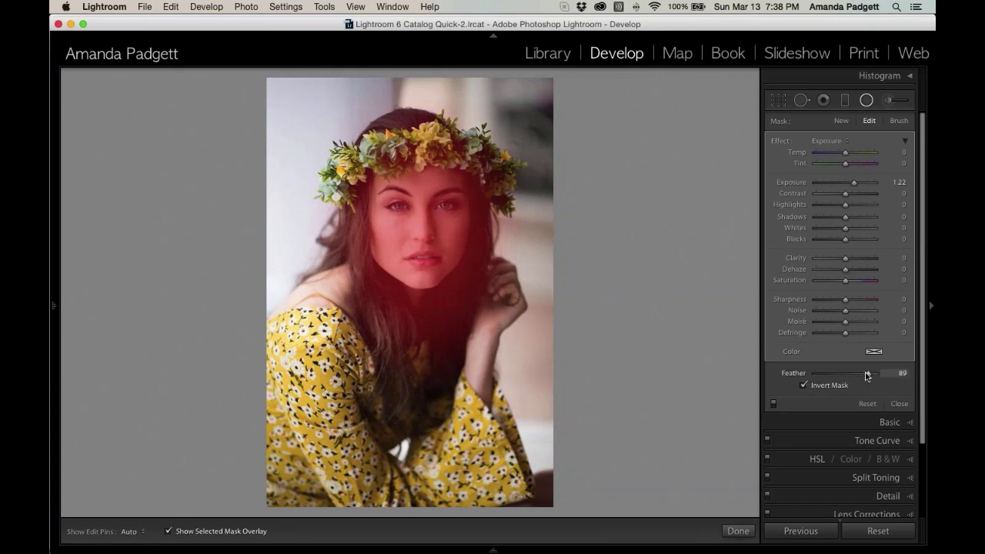
Step: Soften the radial filter to Feather 54 and lower its Exposure to 0.21
left_click_drag(869, 375, 817, 375)
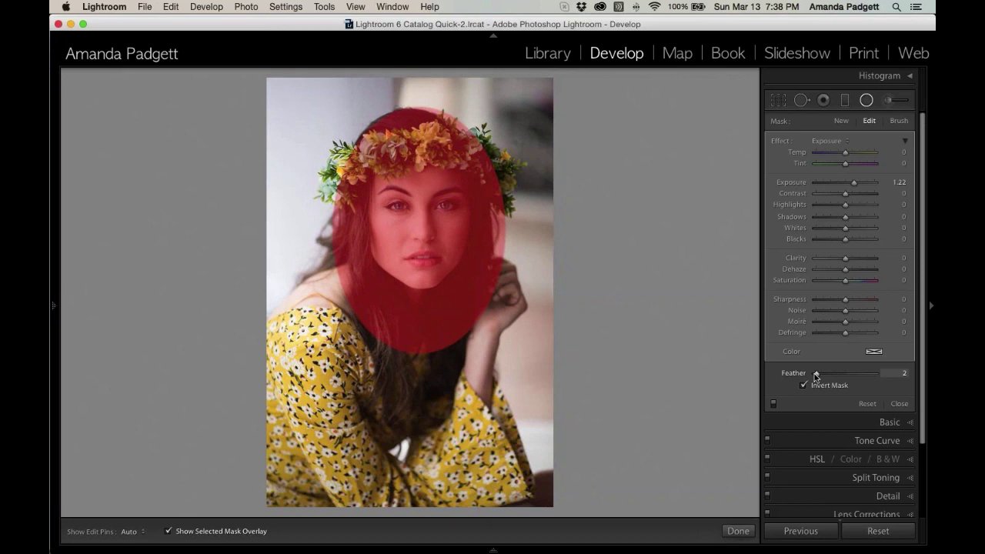
left_click_drag(817, 375, 844, 374)
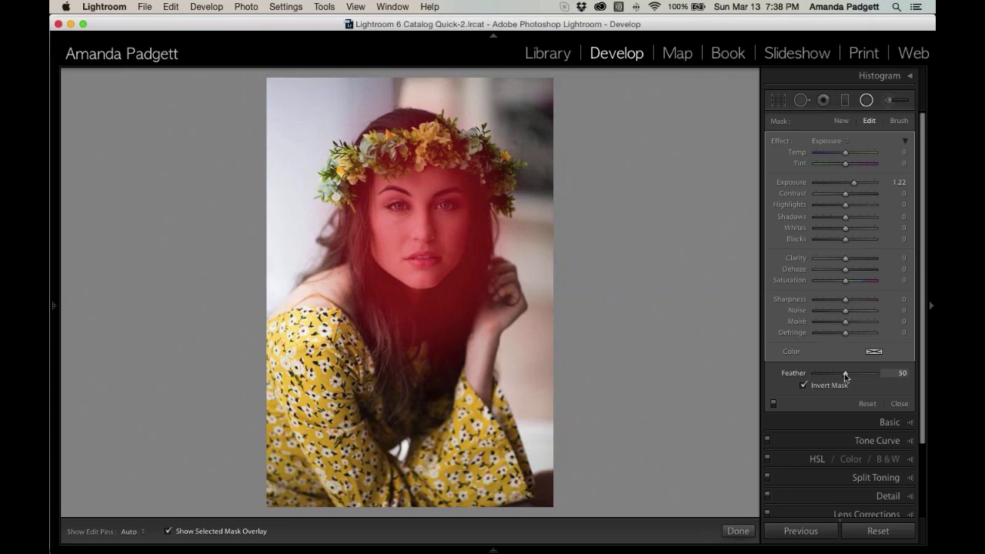
left_click_drag(844, 373, 847, 374)
key("o")
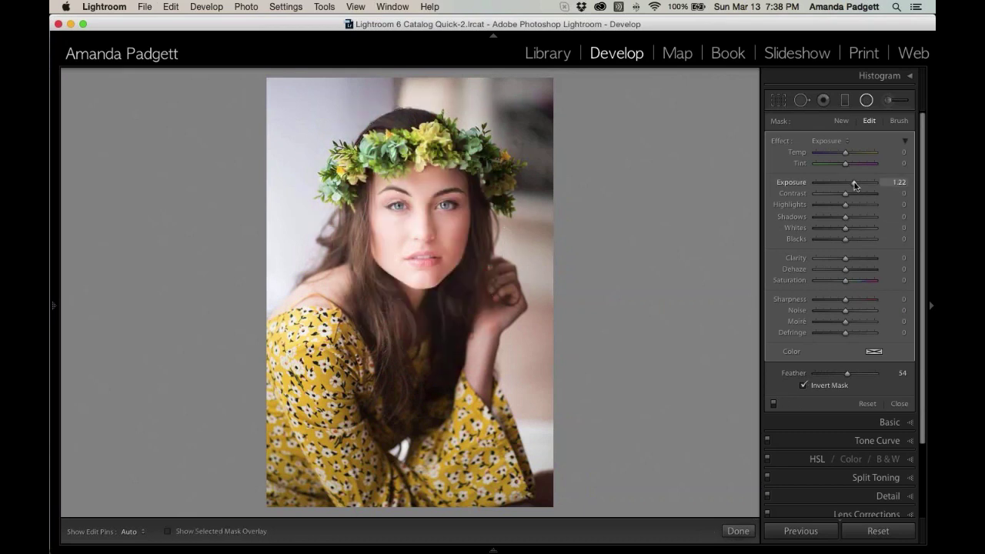
left_click_drag(854, 185, 847, 185)
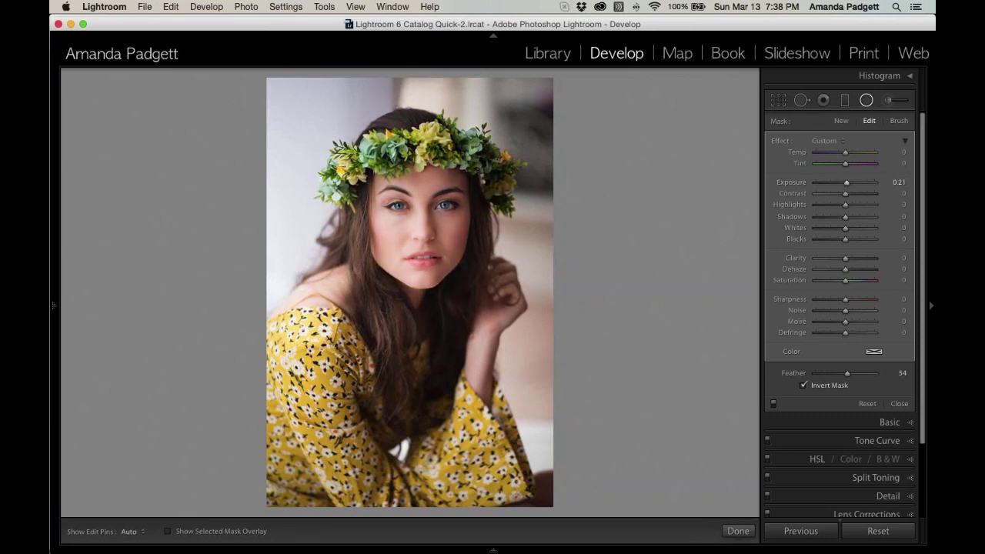
Step: Enlarge the ellipse and shift it down over the face, setting Contrast 12 and Clarity 3
mouse_move(420, 354)
left_click_drag(420, 353, 418, 385)
left_click_drag(505, 227, 528, 229)
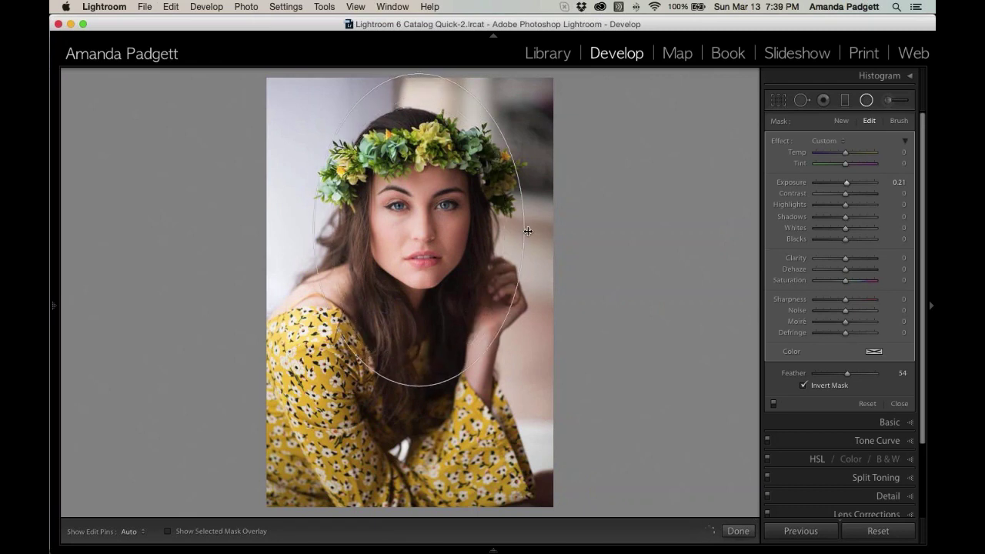
left_click_drag(447, 244, 444, 280)
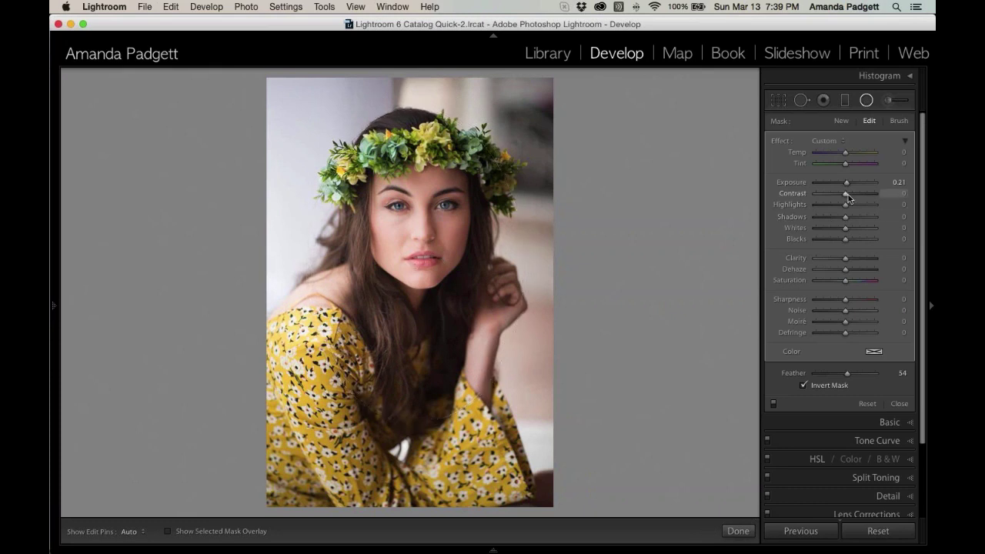
left_click_drag(845, 194, 849, 198)
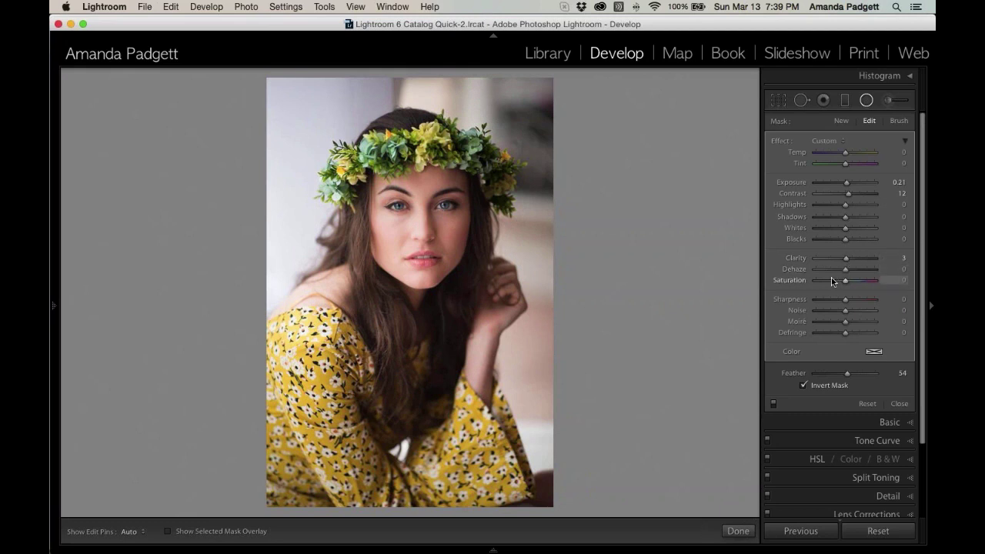
left_click(841, 121)
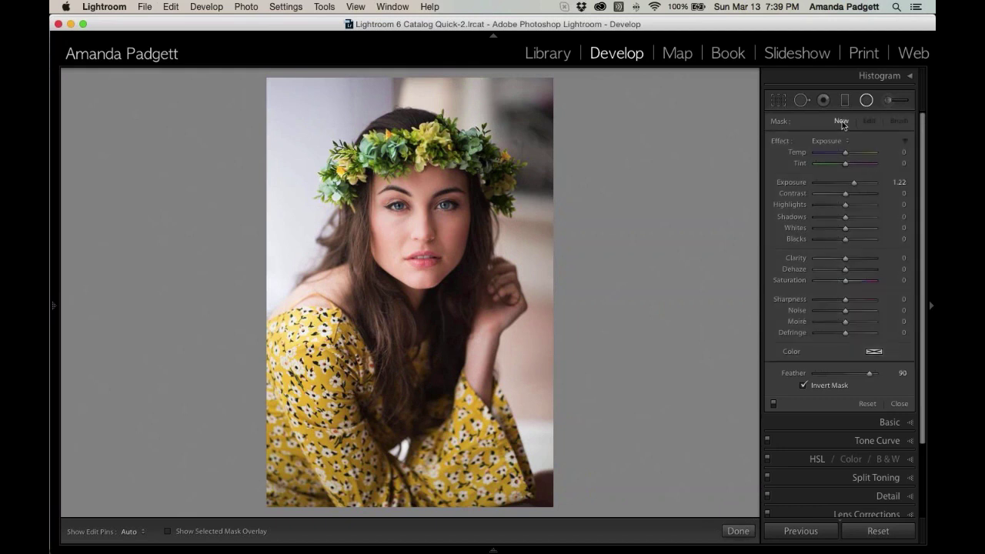
Step: Start a second Exposure radial filter at -0.51 and place its ellipse over the face
left_click(836, 140)
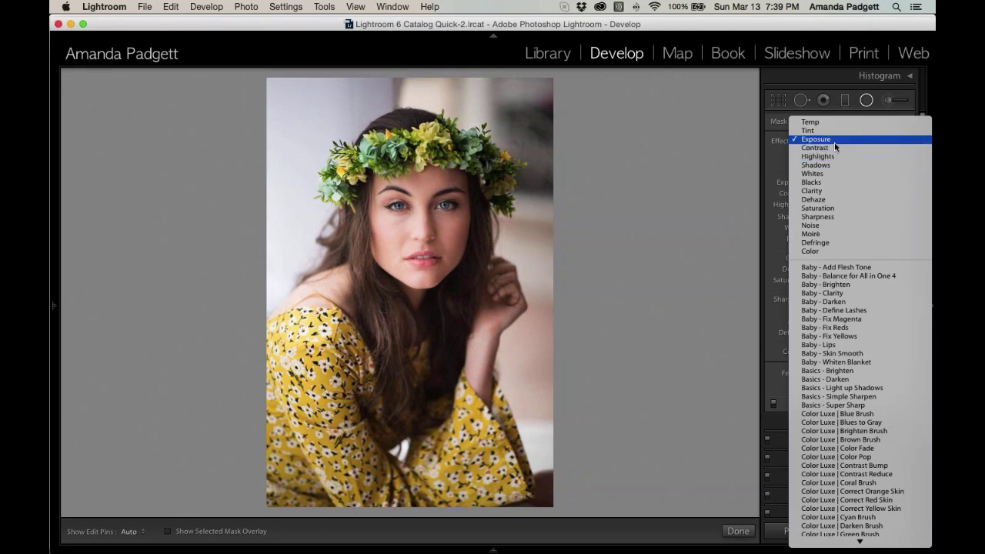
left_click(835, 140)
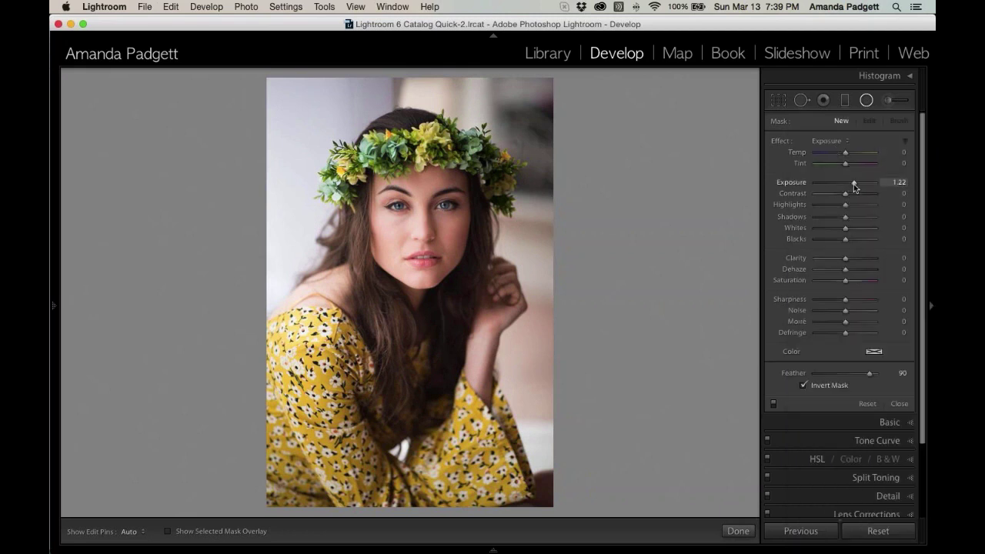
left_click_drag(848, 187, 841, 187)
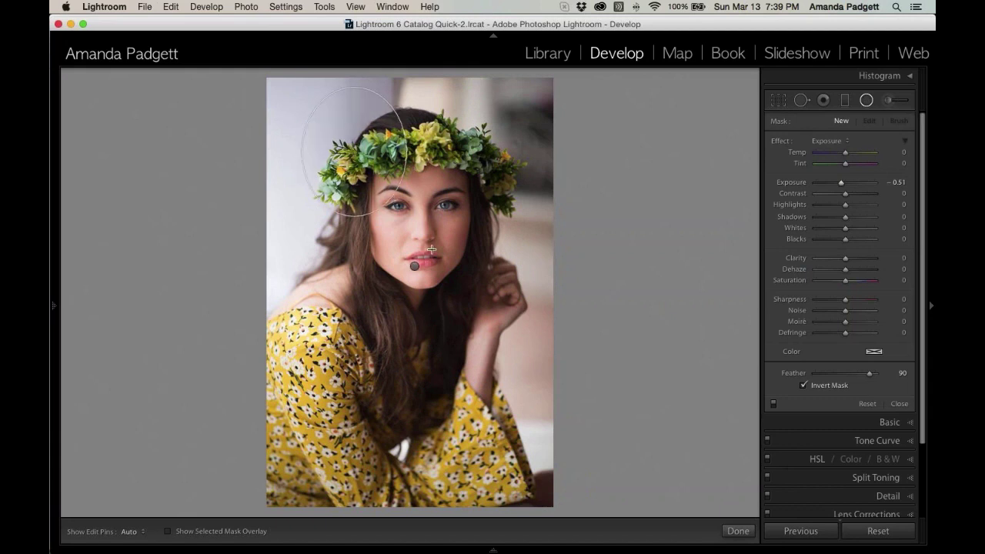
left_click_drag(353, 151, 229, 148)
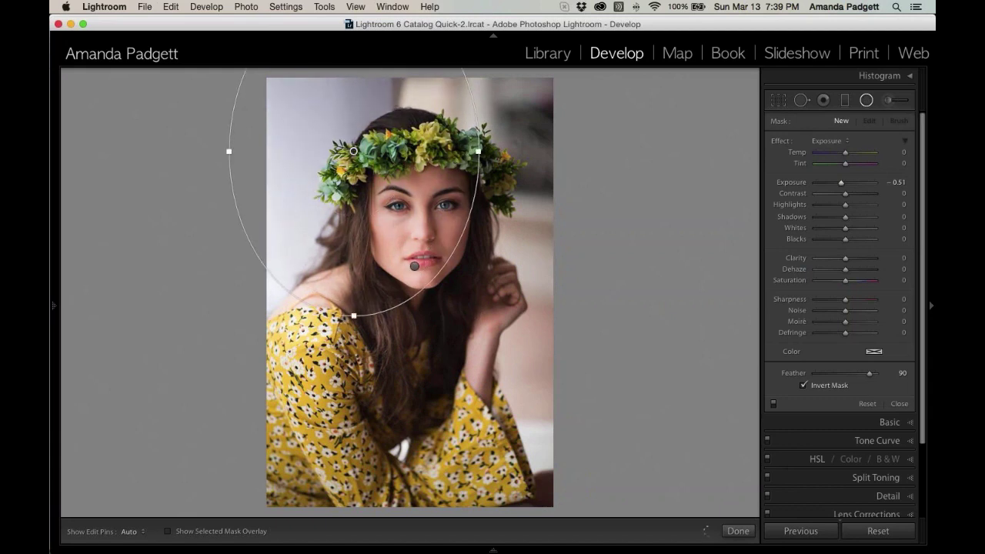
left_click_drag(353, 150, 412, 280)
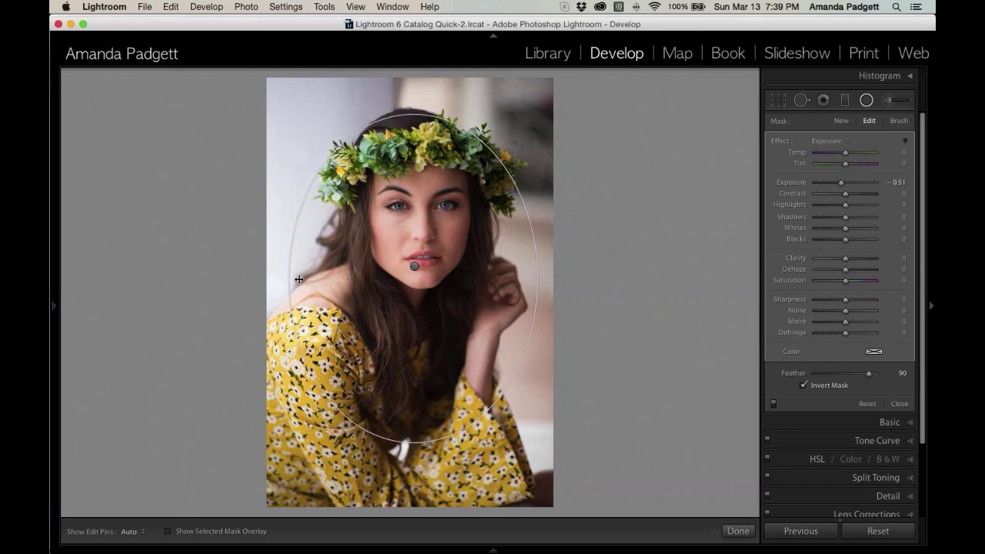
Step: Make it darken outside the face ellipse, with feather 57 and exposure fine-tuned to -0.29
left_click(804, 386)
left_click(804, 385)
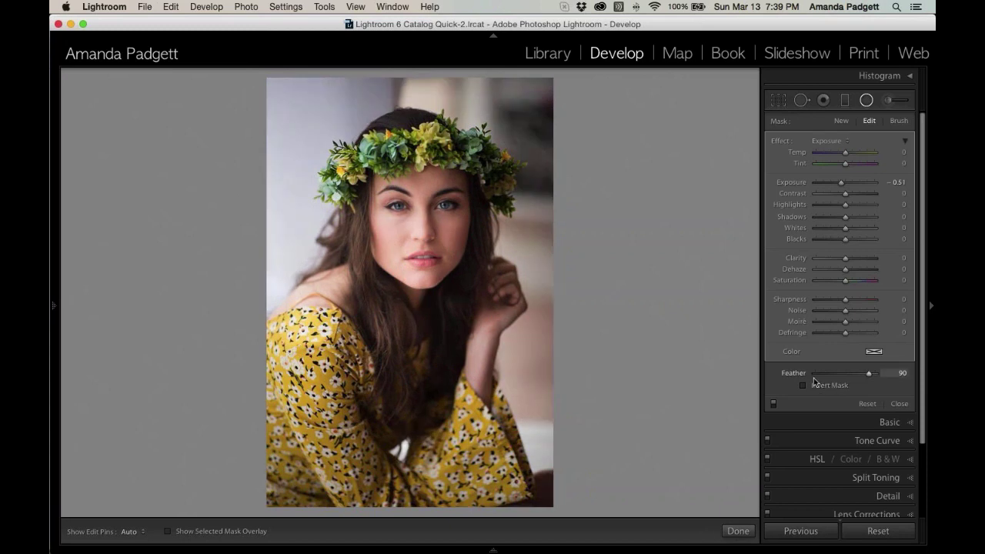
key("o")
mouse_move(447, 142)
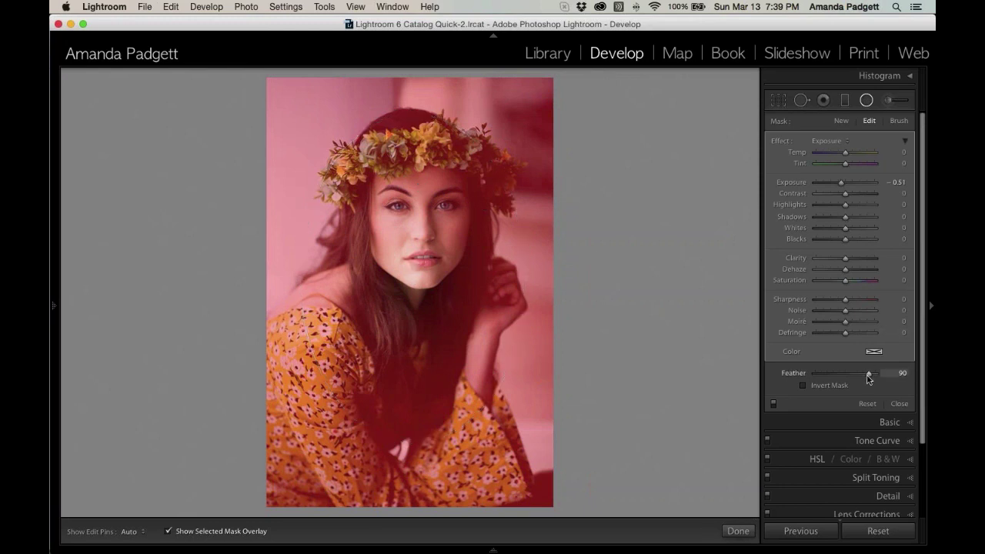
left_click_drag(868, 374, 849, 379)
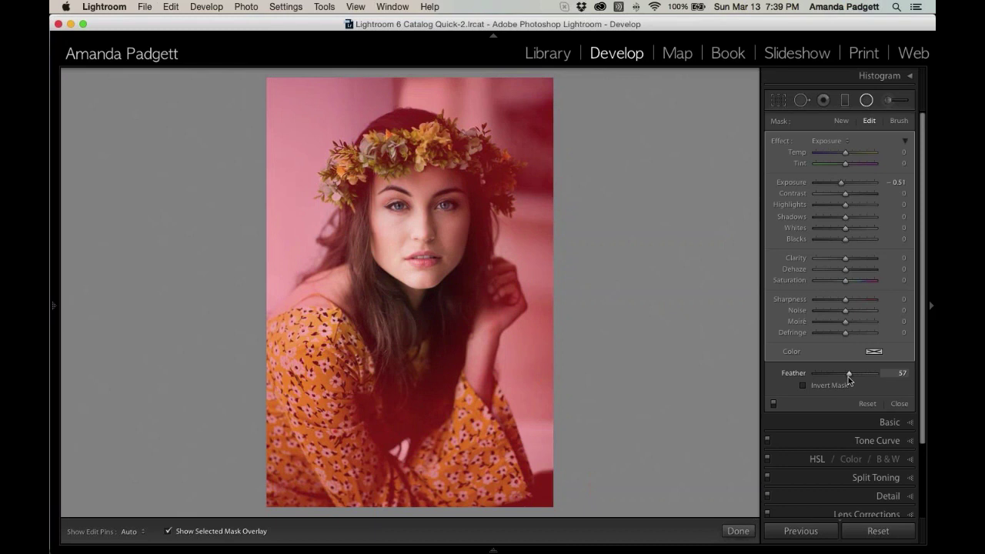
key("o")
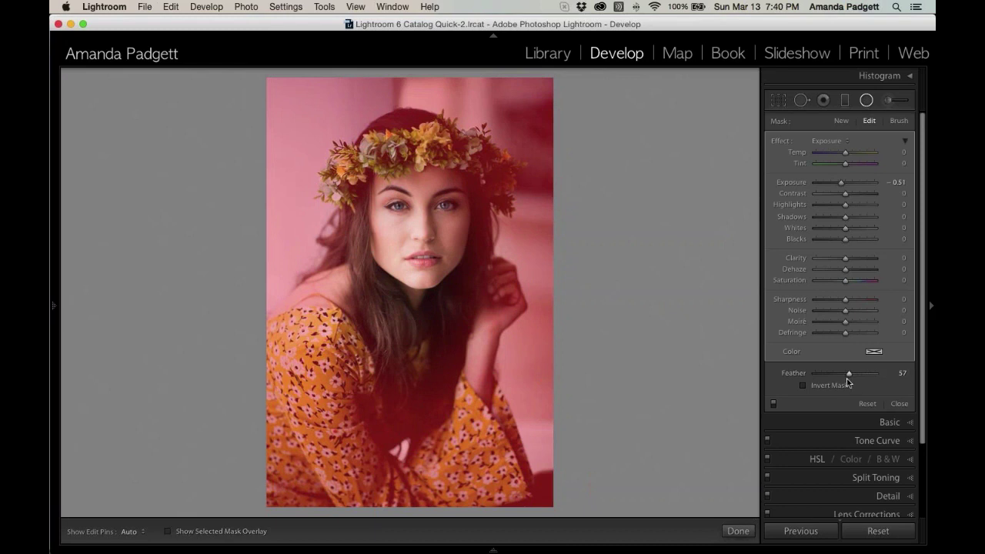
left_click_drag(841, 186, 844, 185)
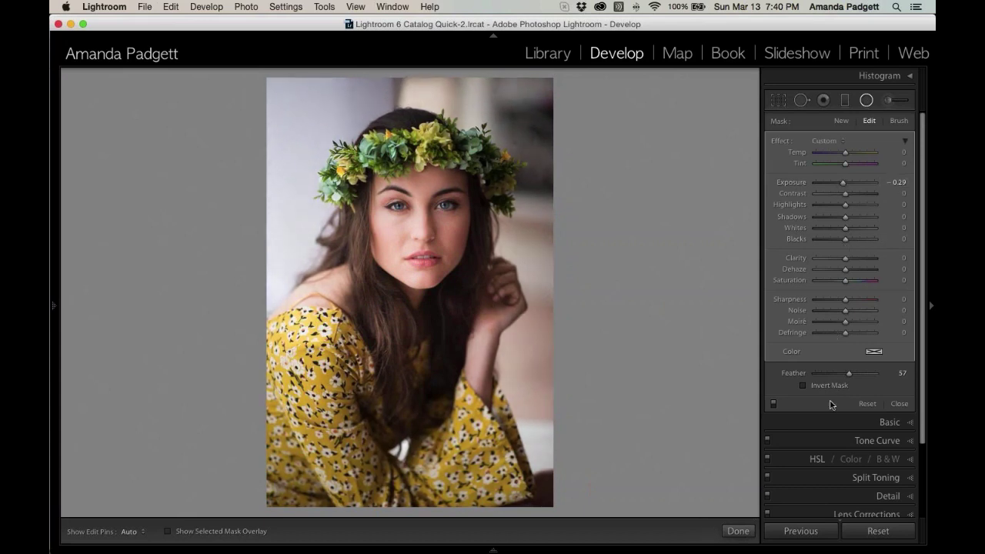
left_click(738, 531)
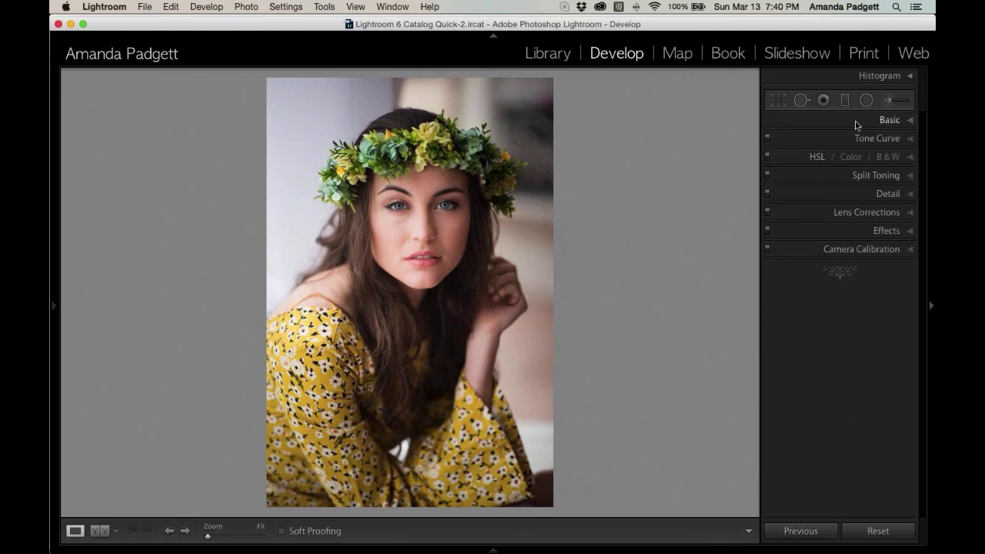
Step: Select the edge-darkening radial filter and set its mask's erase brush to size 10, feather 75, flow 84
left_click(867, 100)
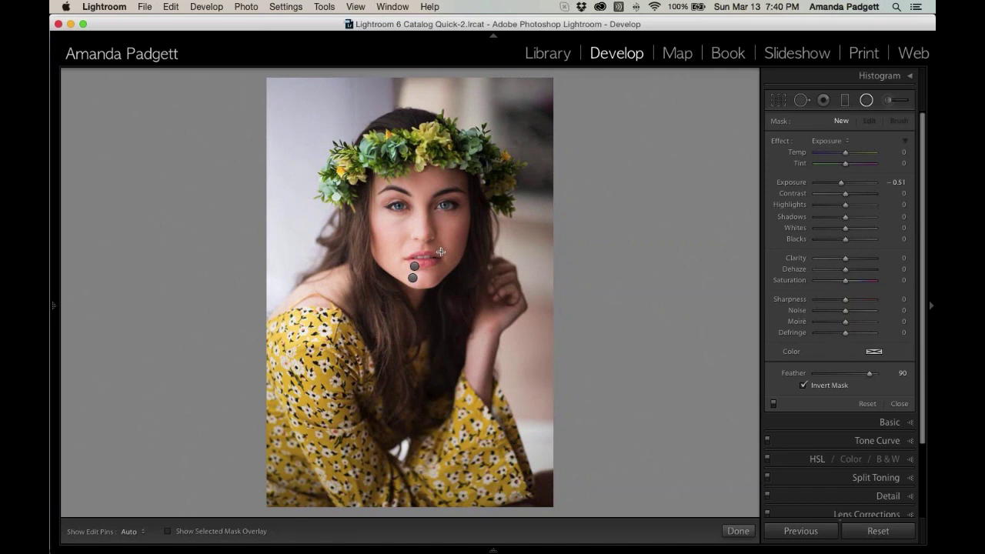
left_click(412, 278)
mouse_move(412, 278)
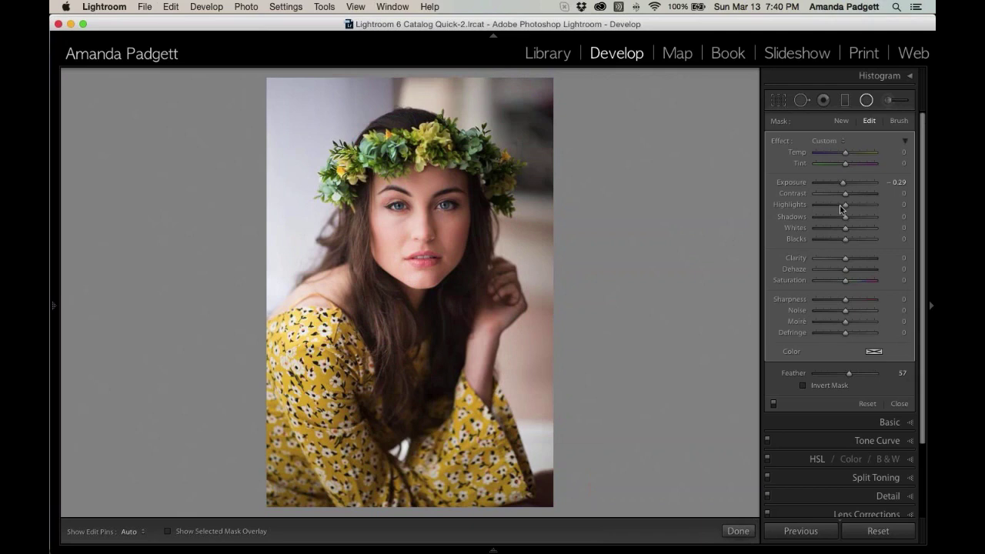
left_click(899, 121)
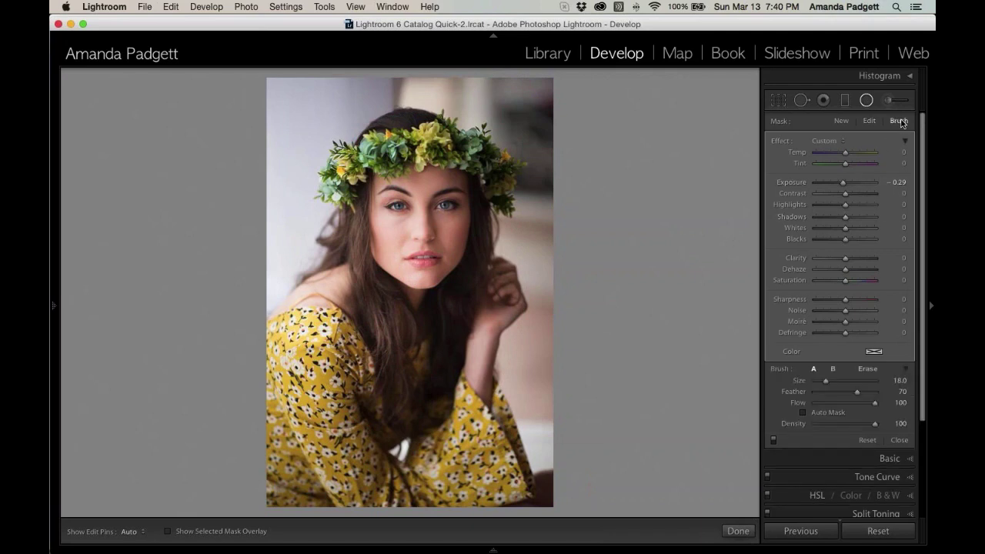
left_click(868, 369)
left_click_drag(841, 405, 866, 402)
key("h")
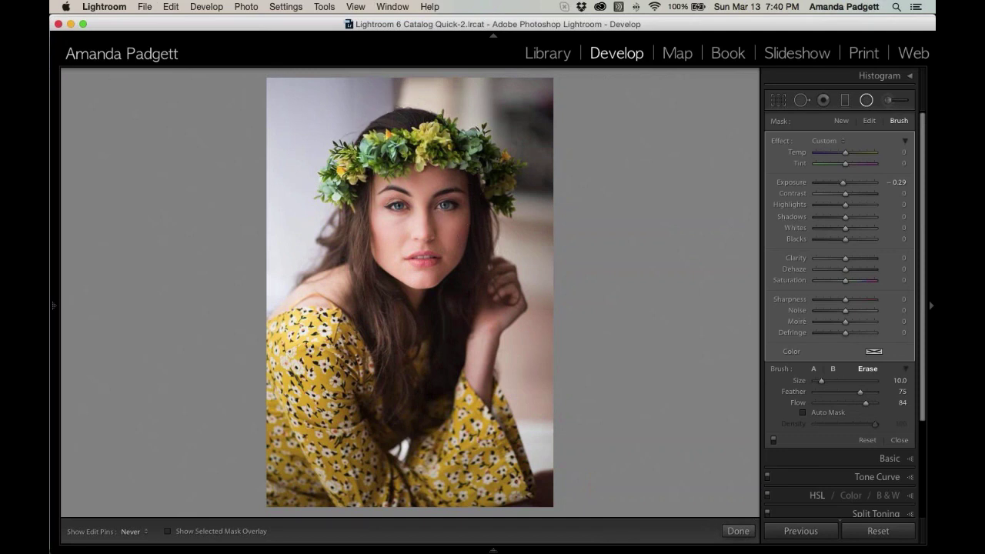
key("h")
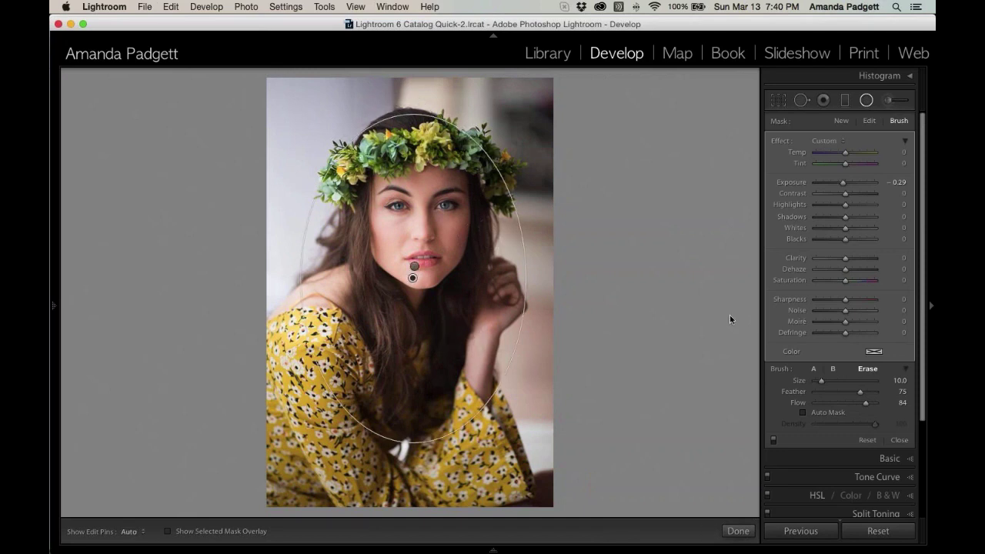
left_click(738, 530)
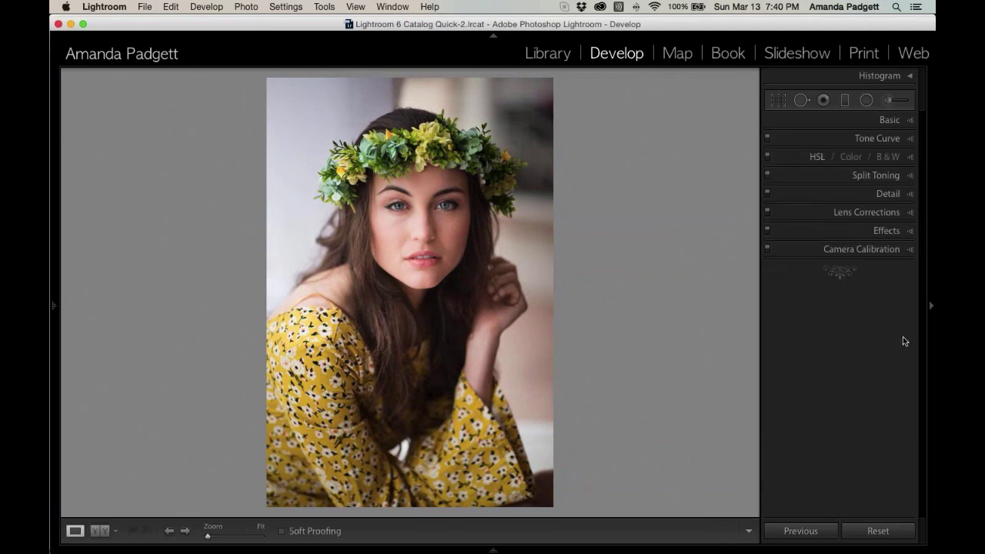
Step: Show the portrait's Before/After side by side with the right panel collapsed
key("y")
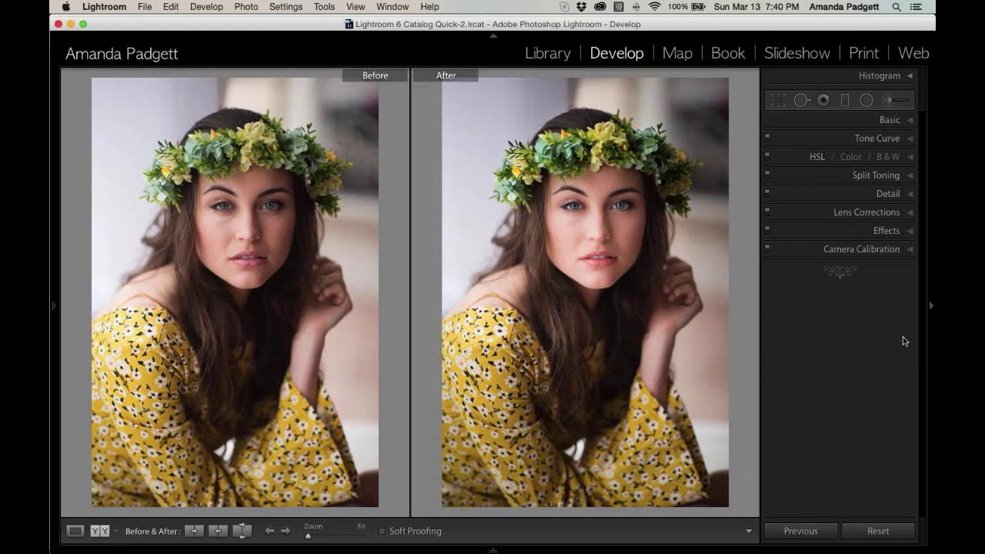
left_click(931, 308)
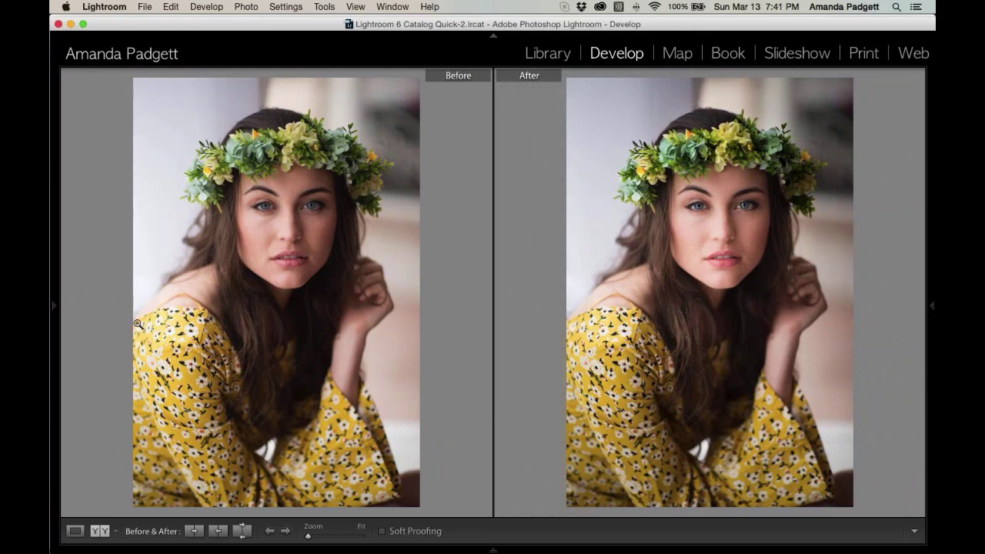
mouse_move(56, 305)
scroll(95, 343, "down", 1)
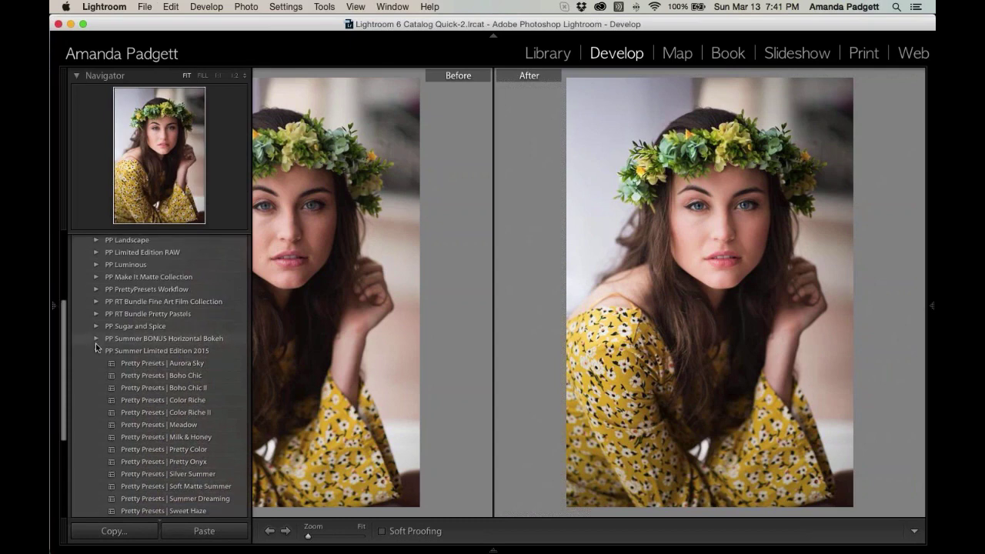
Step: Try the Boho Chic II, Aurora Sky and Meadow presets, then apply Silver Summer
left_click(154, 388)
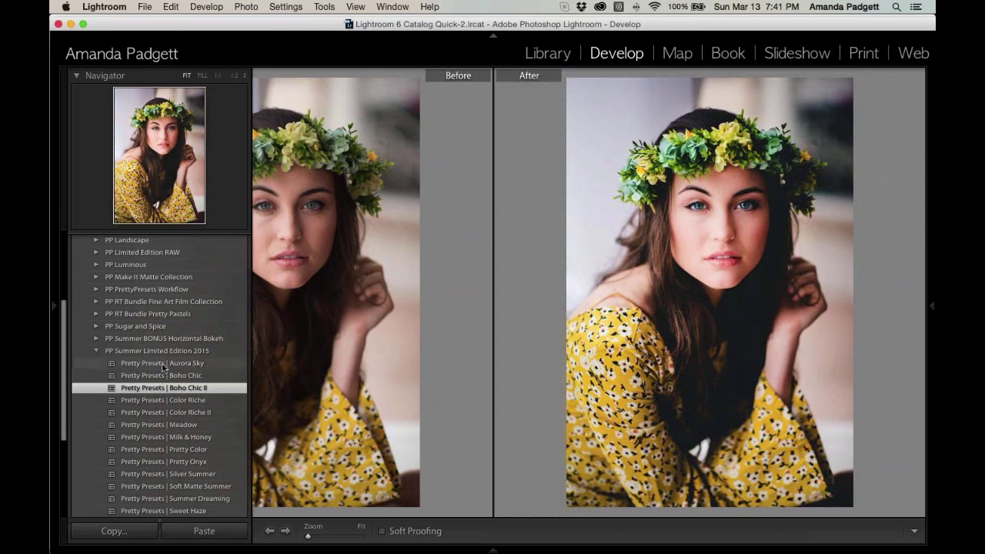
left_click(163, 365)
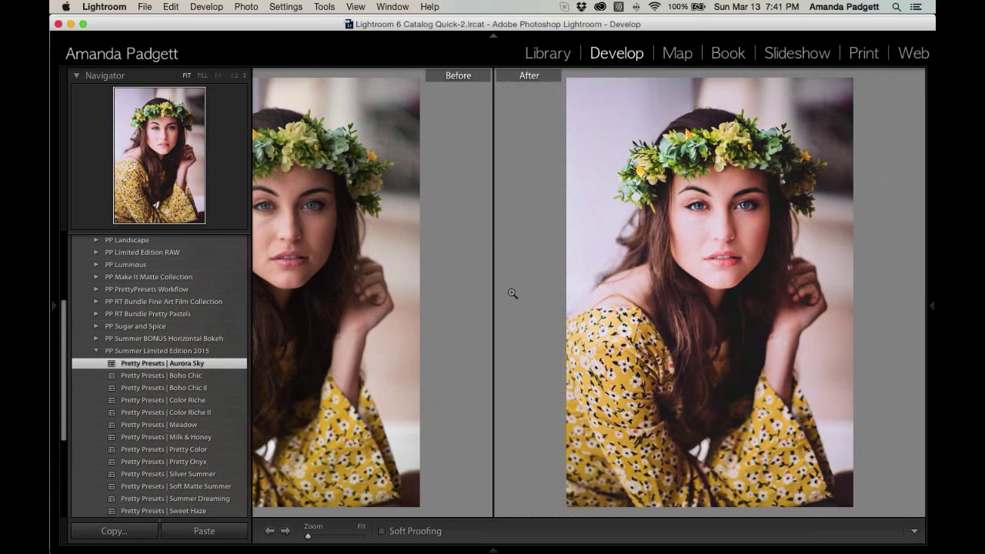
key("F7")
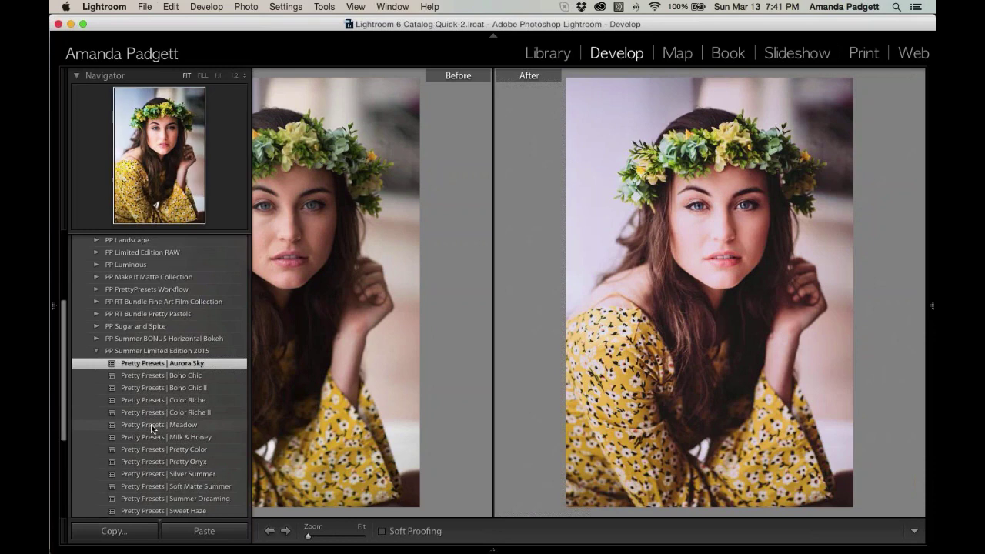
left_click(153, 425)
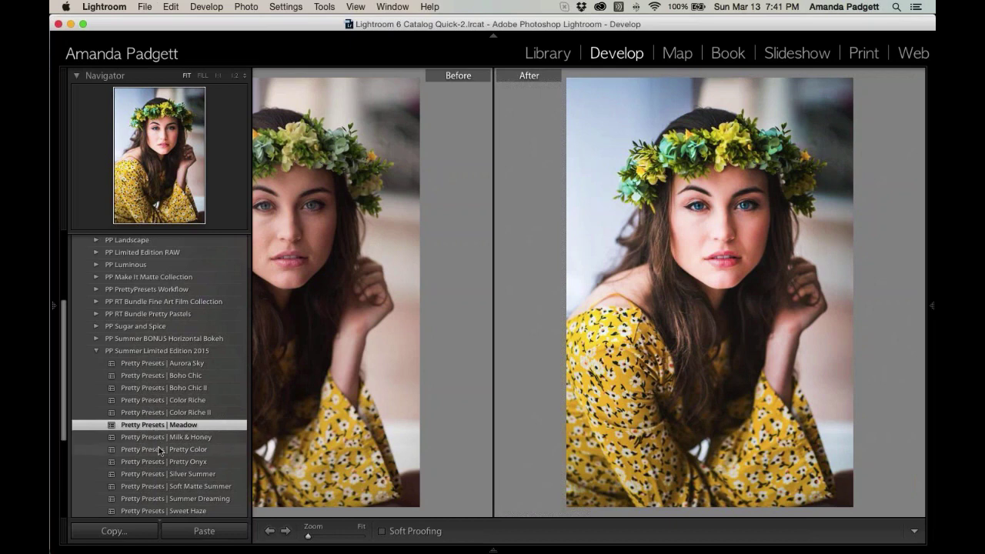
scroll(156, 450, "down", 1)
scroll(154, 450, "down", 1)
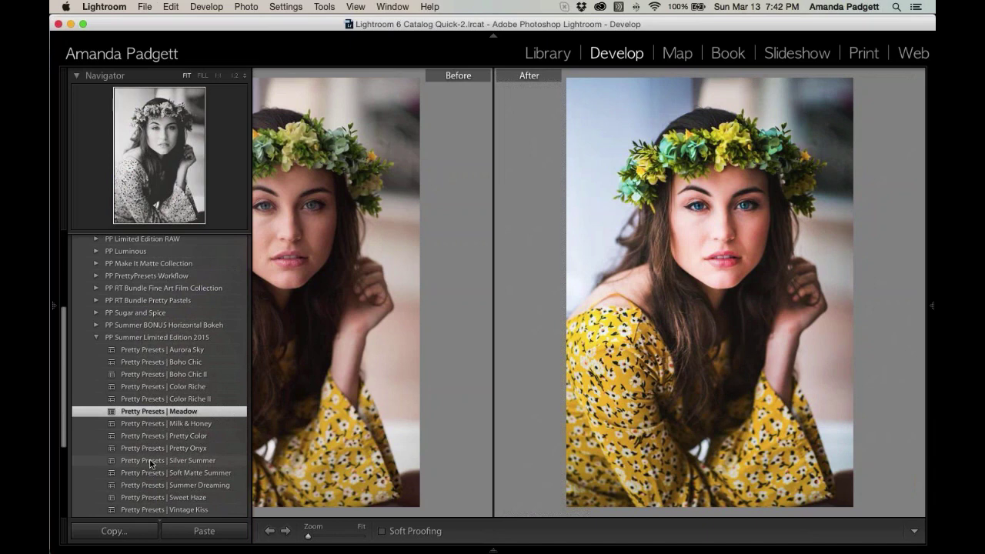
left_click(151, 464)
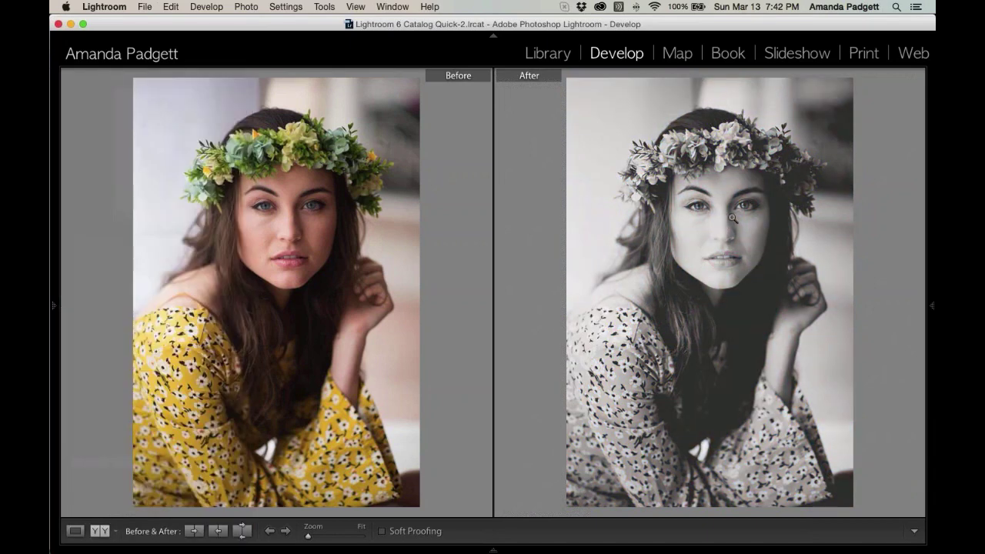
Step: Inspect the face at 1:2 with the file info shown, then zoom back out
left_click(731, 221)
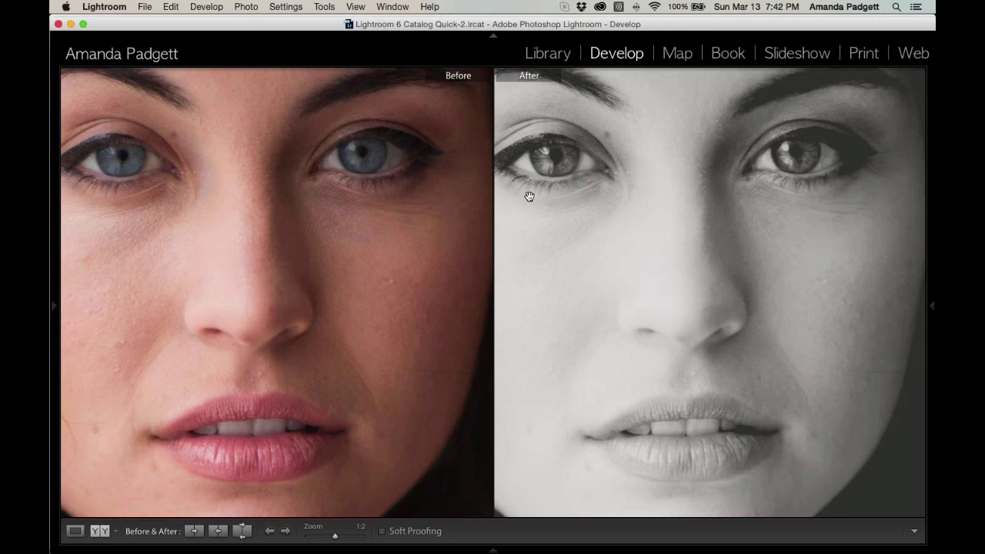
key("super+i")
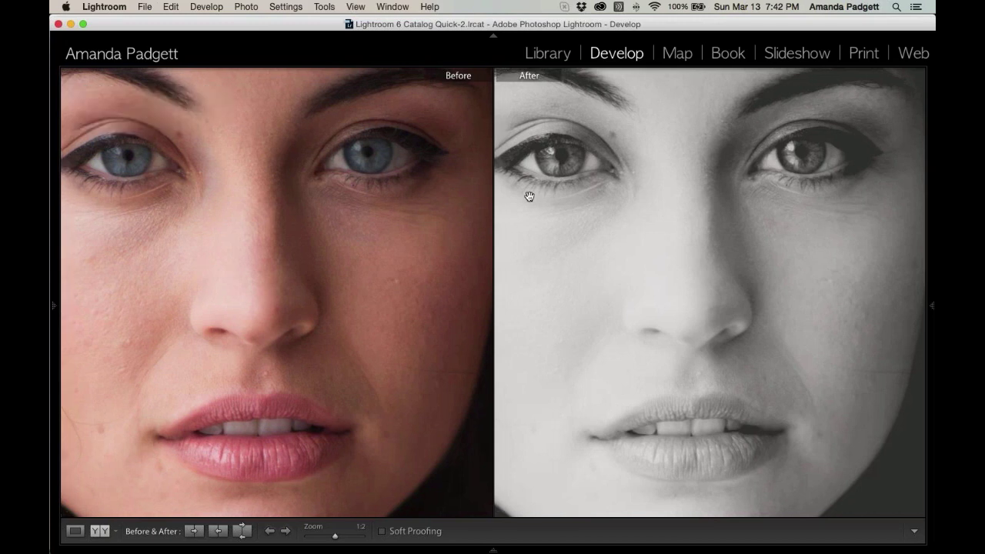
key("super+minus")
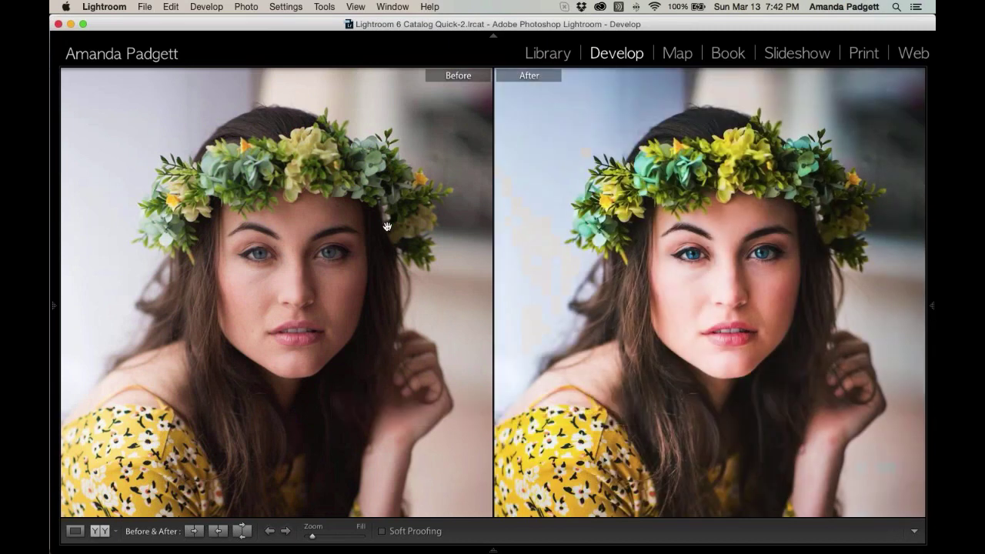
Step: Undo Silver Summer, try Summer Dreaming, and settle on Vintage Kiss, fitting both views
key("super+z")
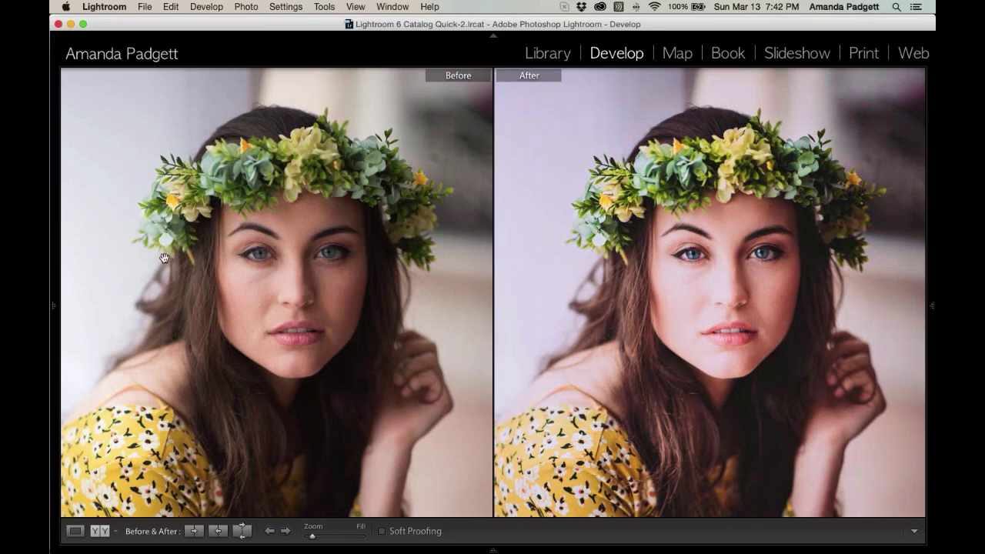
mouse_move(53, 302)
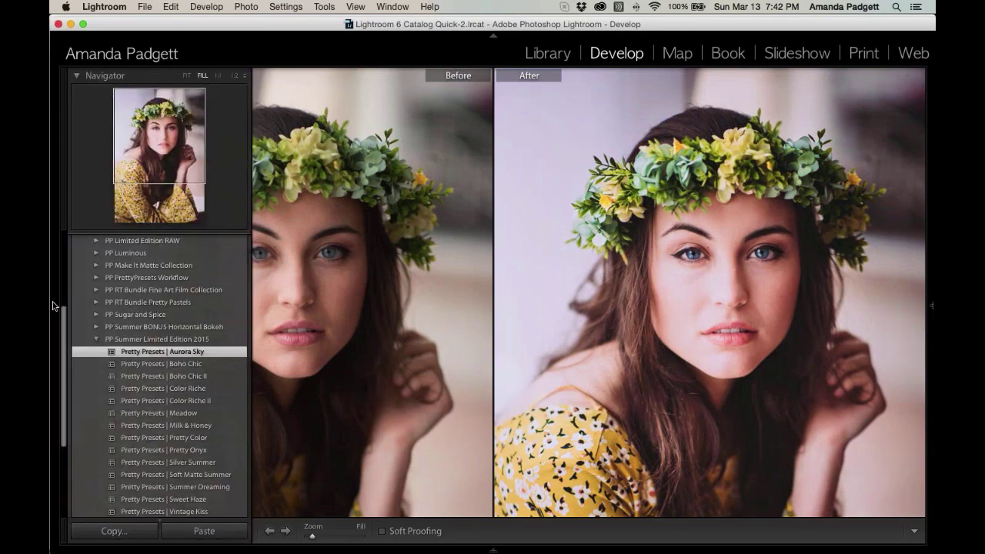
scroll(214, 435, "down", 3)
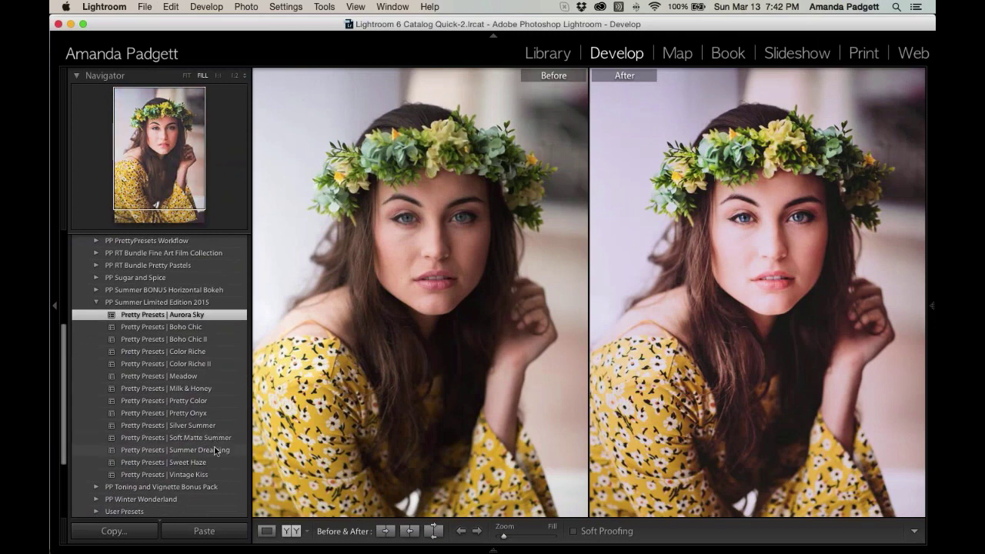
left_click(213, 453)
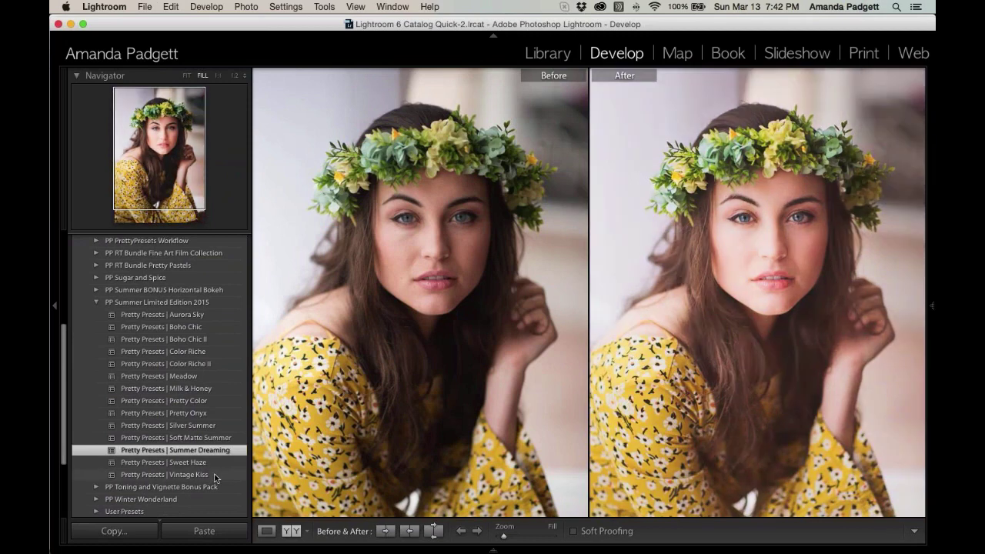
left_click(216, 476)
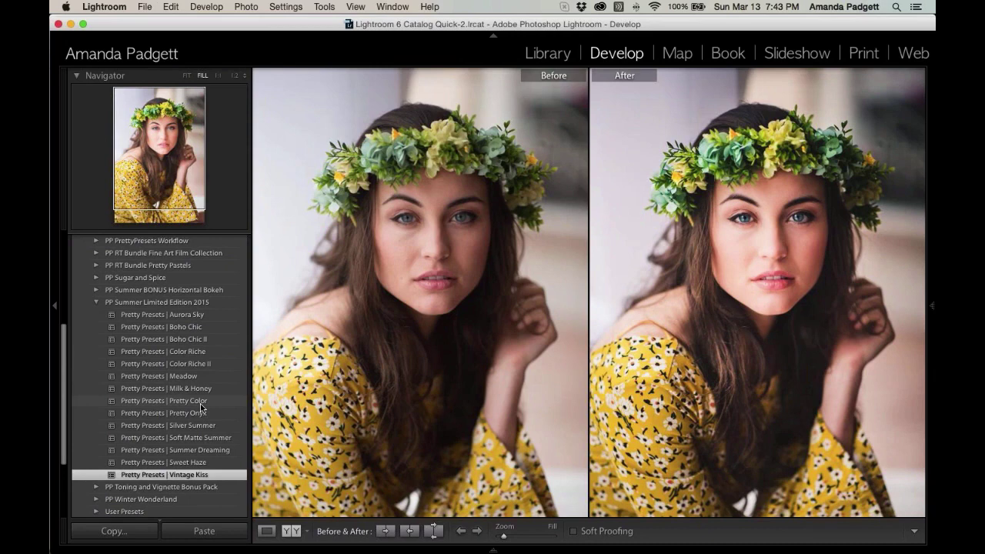
key("super+minus")
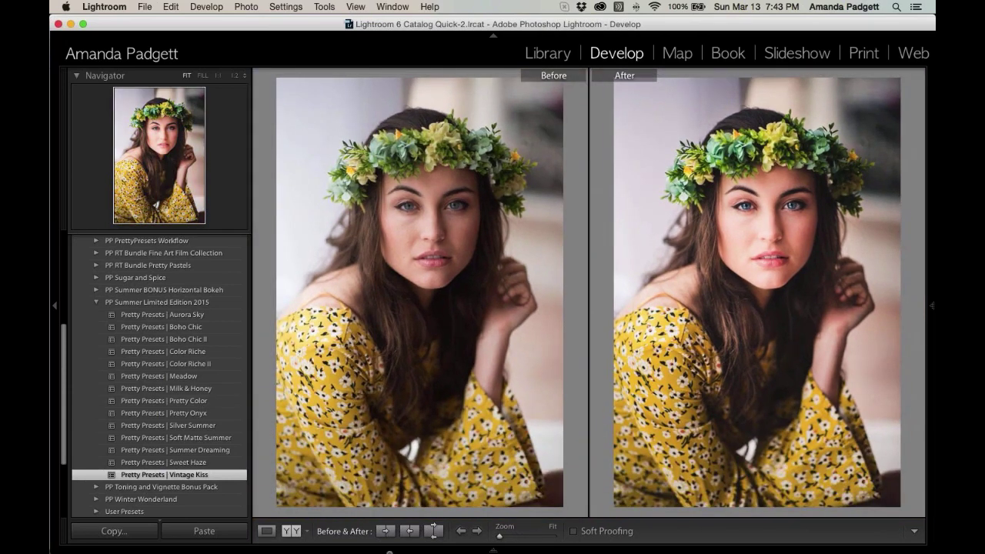
mouse_move(493, 548)
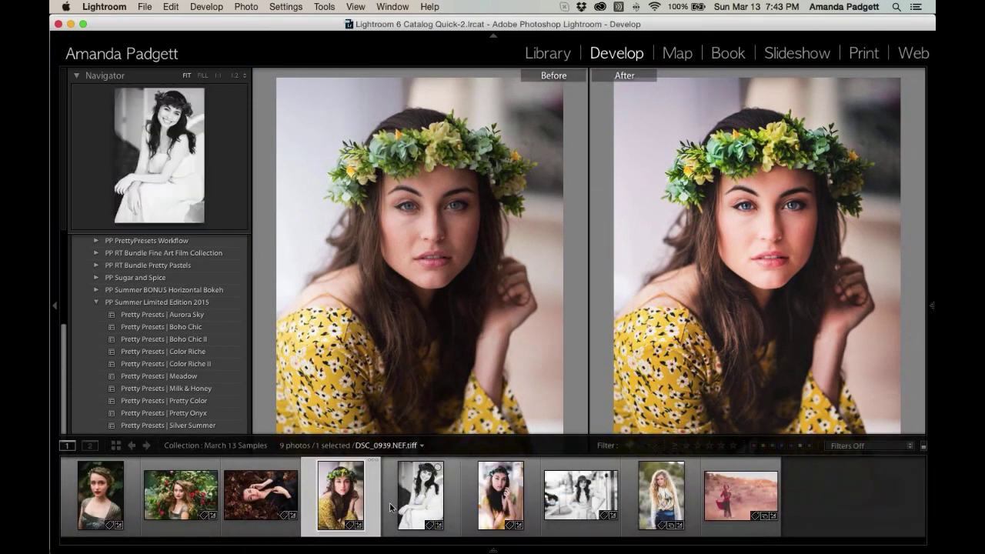
Step: Switch to the leaf-headband portrait and revert it to its first Add Brush Stroke history entry
left_click(104, 498)
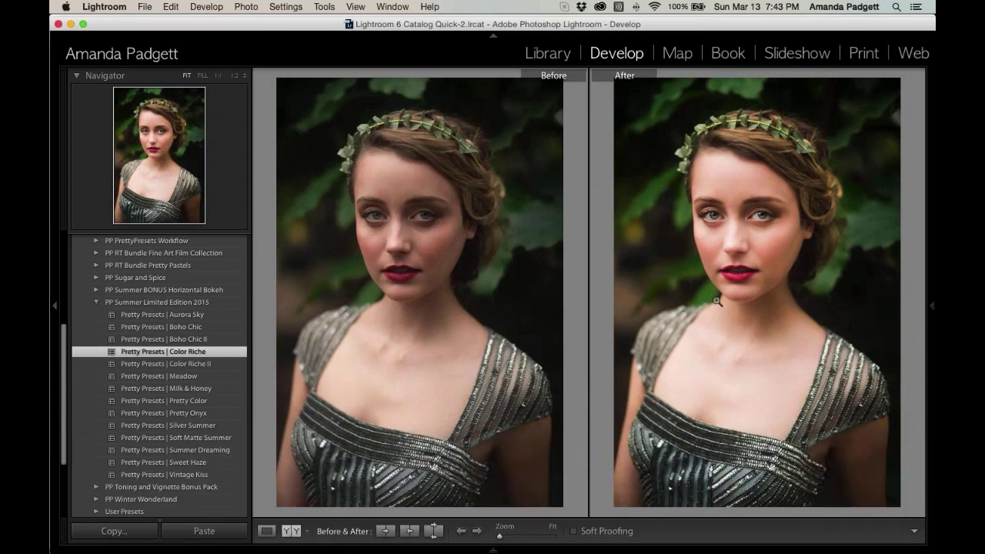
scroll(169, 339, "down", 3)
left_click(100, 448)
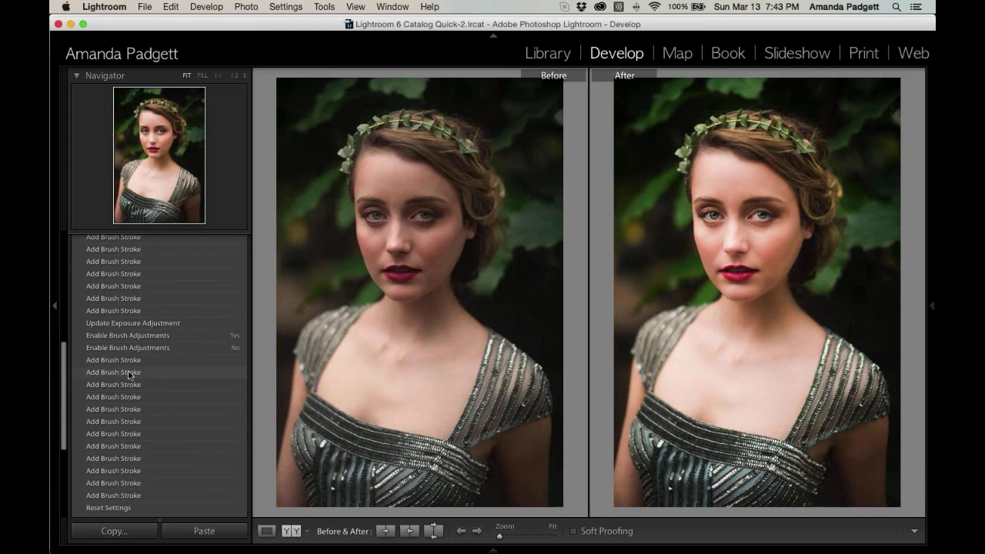
scroll(151, 374, "down", 5)
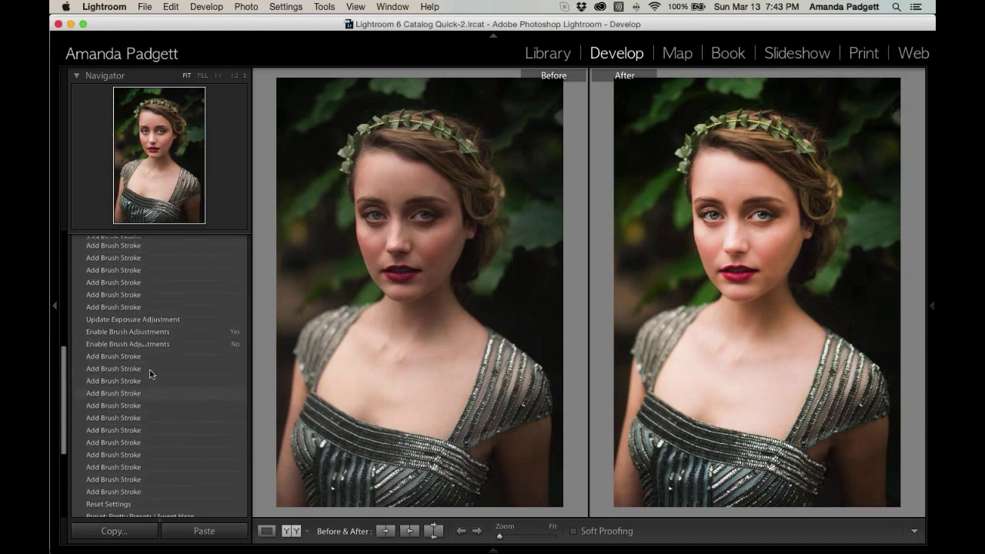
scroll(151, 374, "up", 6)
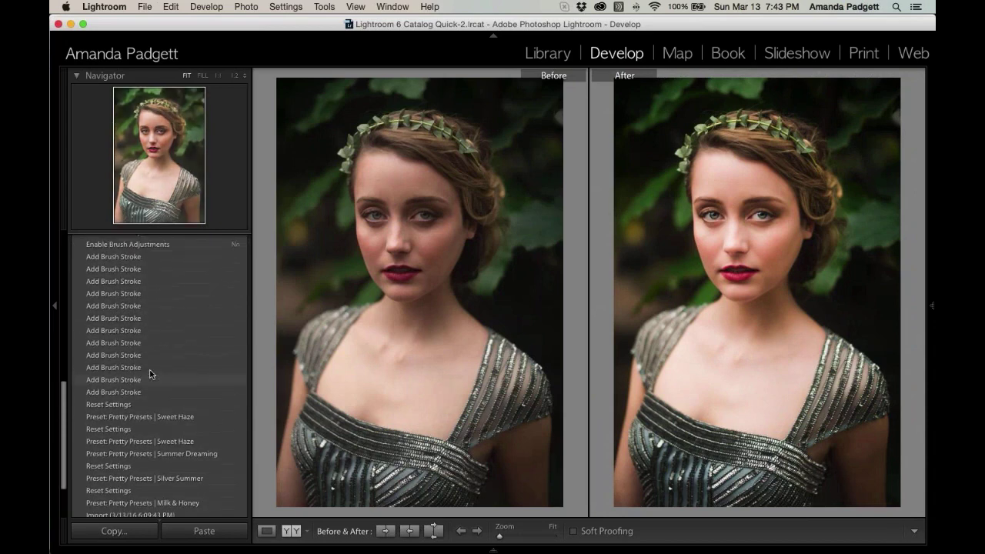
scroll(150, 374, "up", 5)
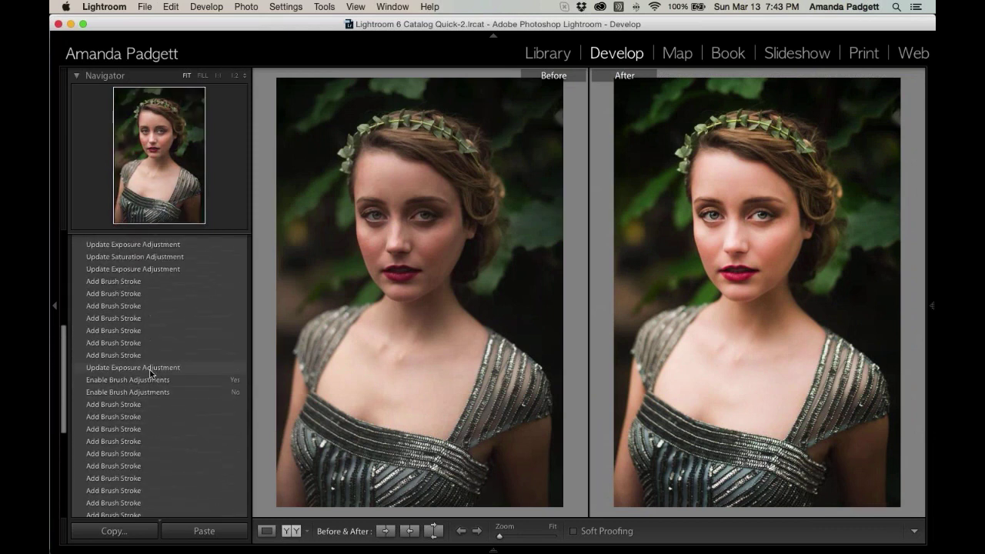
scroll(151, 374, "up", 6)
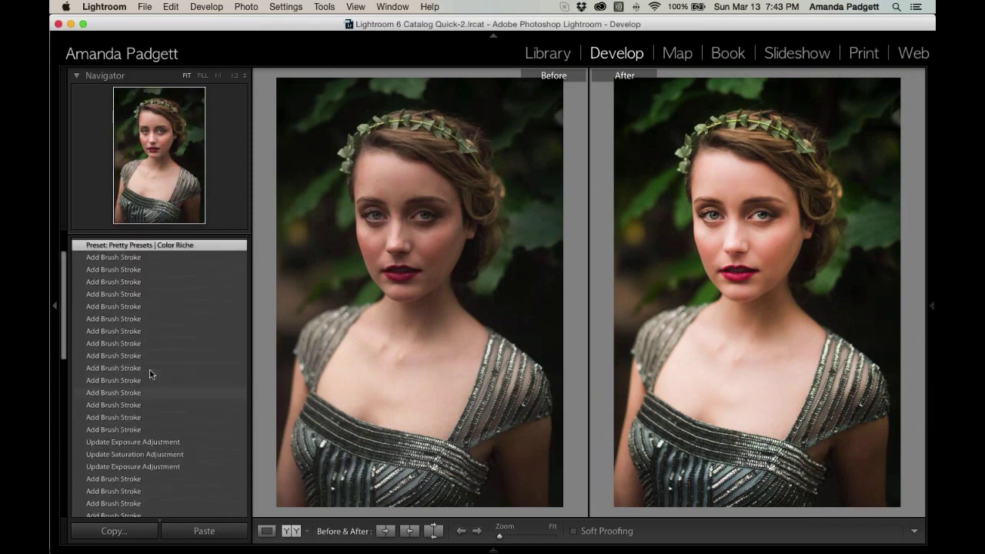
left_click(155, 304)
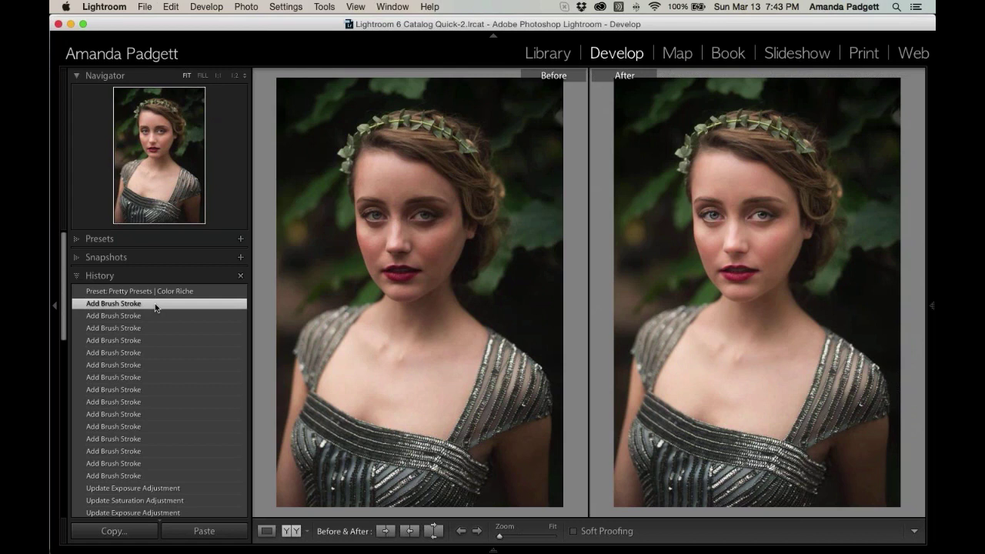
Step: Save the current look as a snapshot named 'clean edit'
key("super+n")
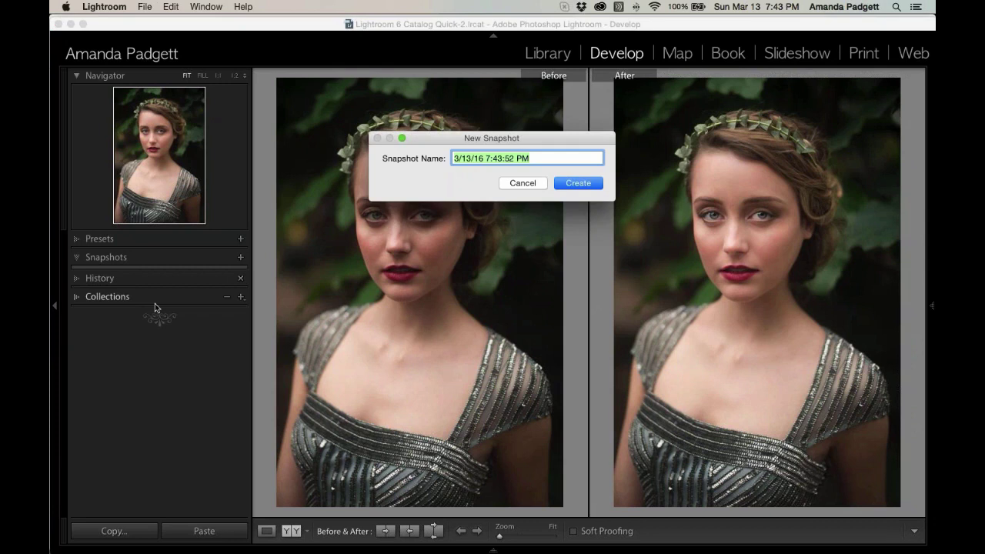
type("clean edi")
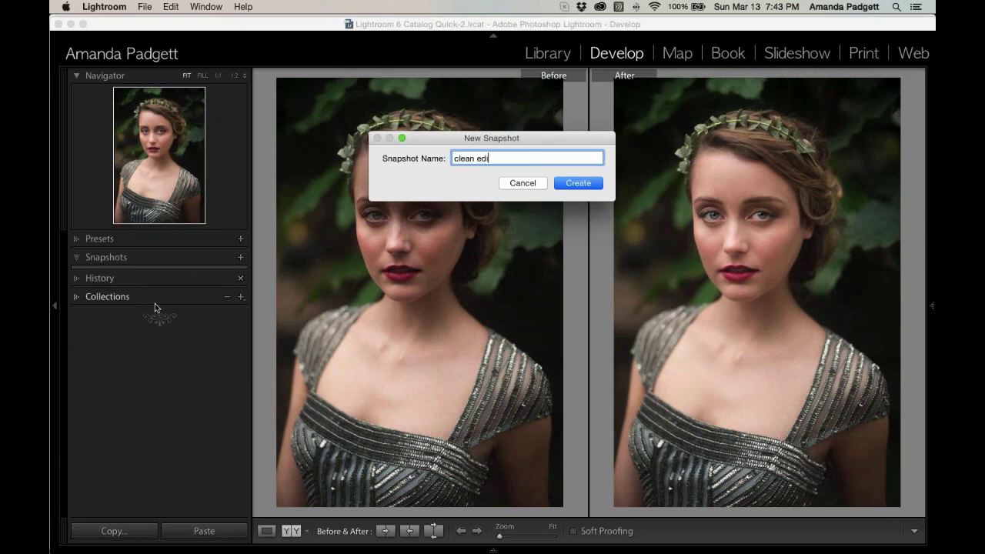
type("t")
key("Return")
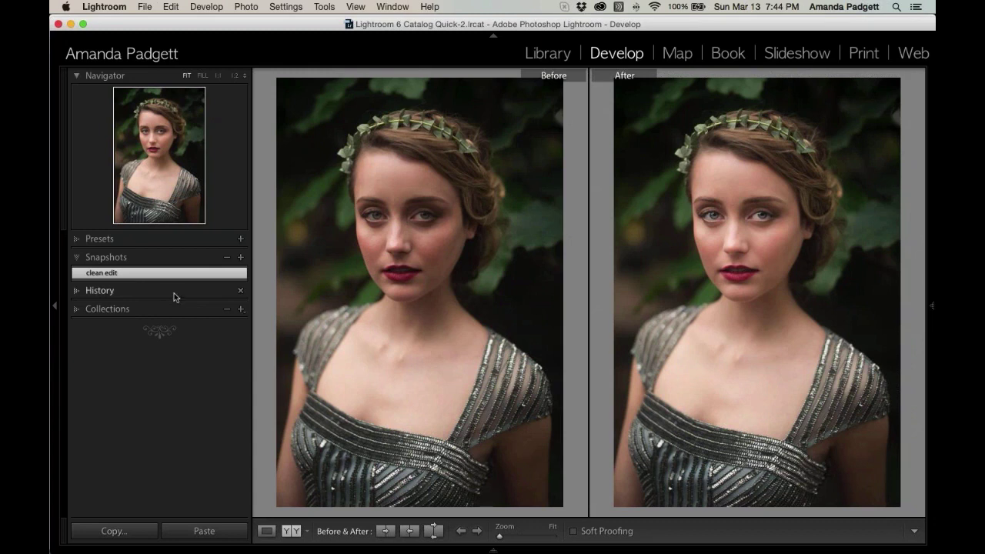
Step: Apply the Dancing Lights preset from PP Summer BONUS Horizontal Bokeh
left_click(98, 238)
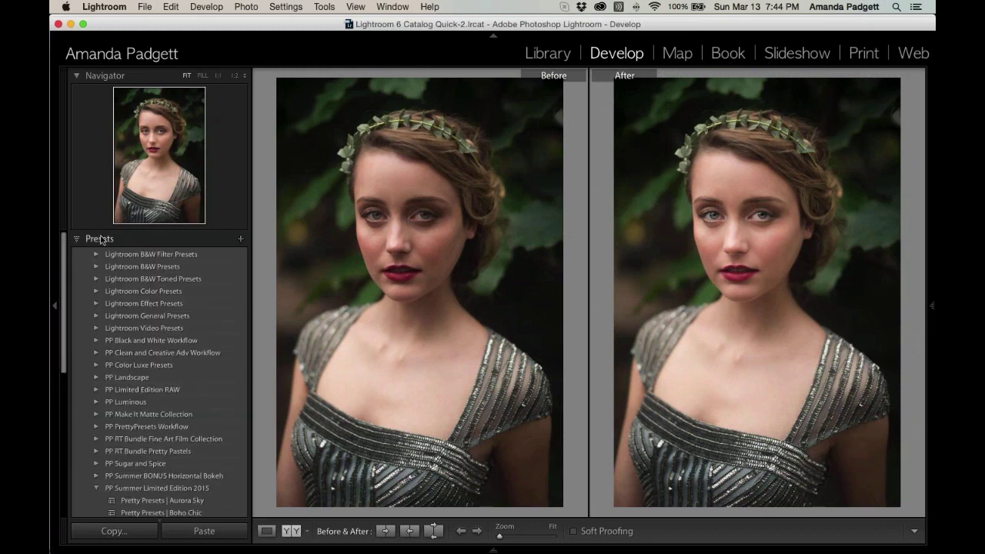
scroll(173, 306, "down", 3)
scroll(173, 306, "down", 3)
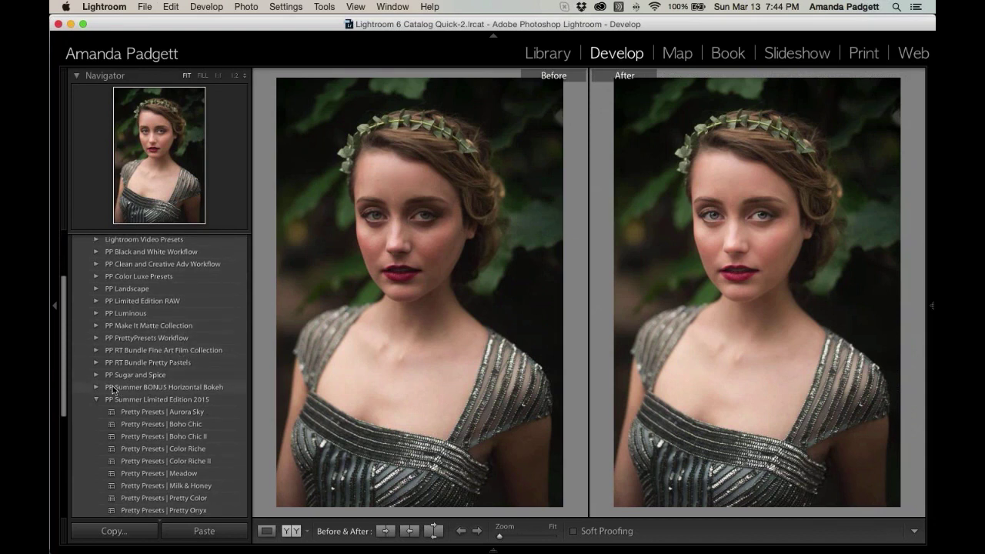
left_click(96, 387)
scroll(185, 408, "down", 1)
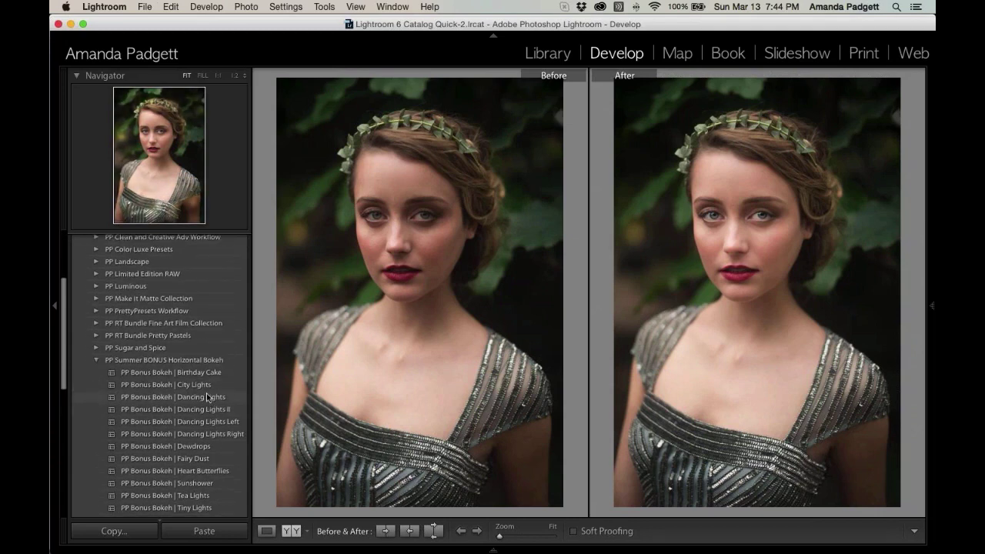
left_click(207, 400)
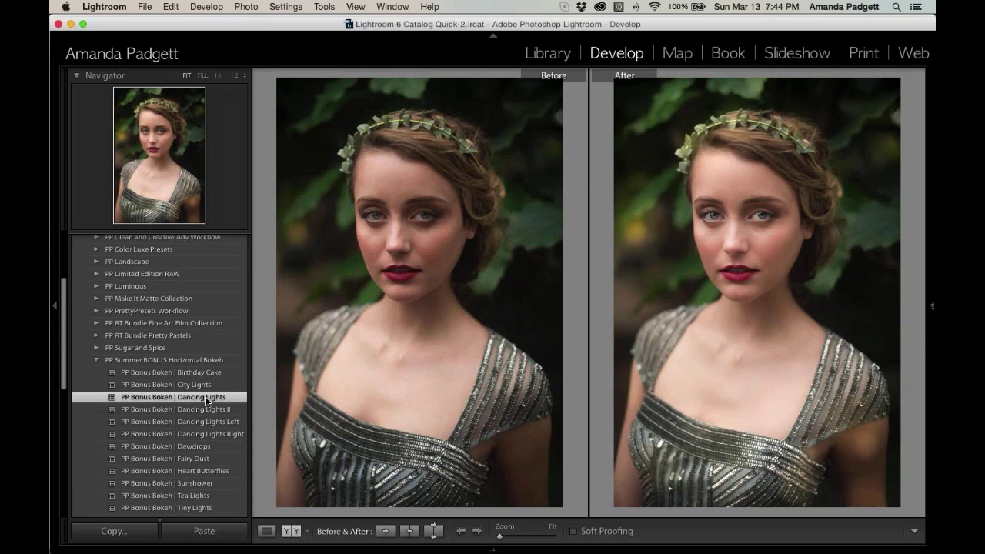
Step: Restore the 'clean edit' snapshot from the Snapshots list
scroll(206, 400, "down", 10)
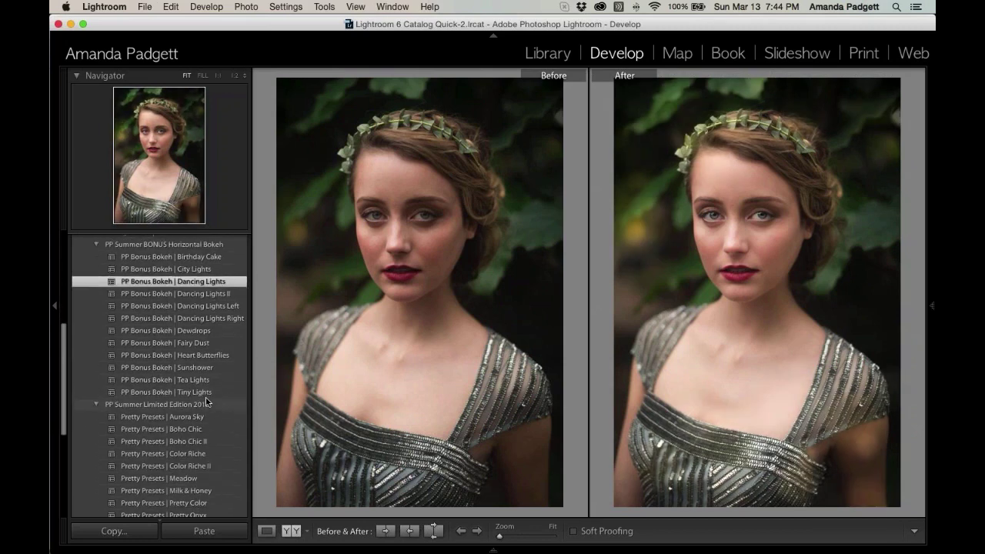
scroll(206, 401, "down", 10)
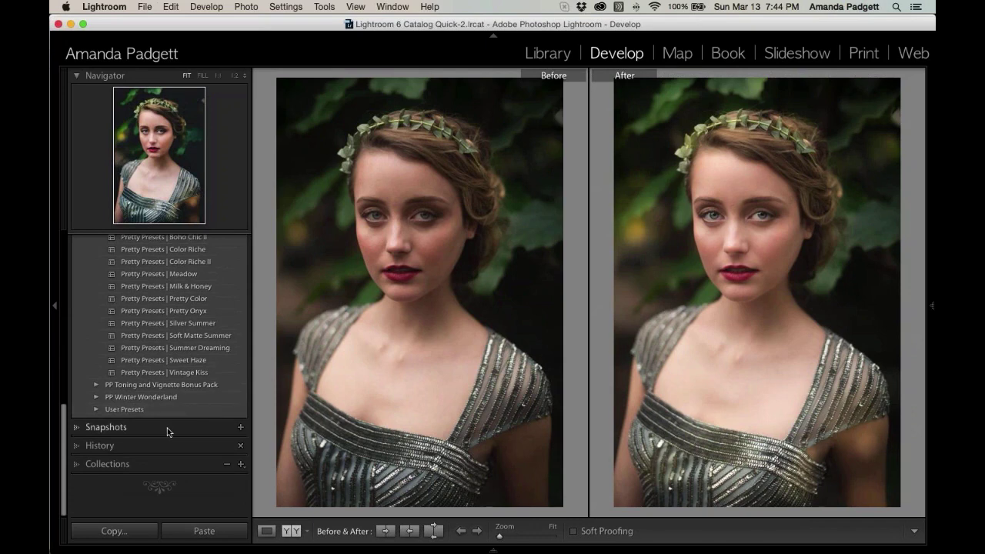
left_click(199, 424)
left_click(127, 280)
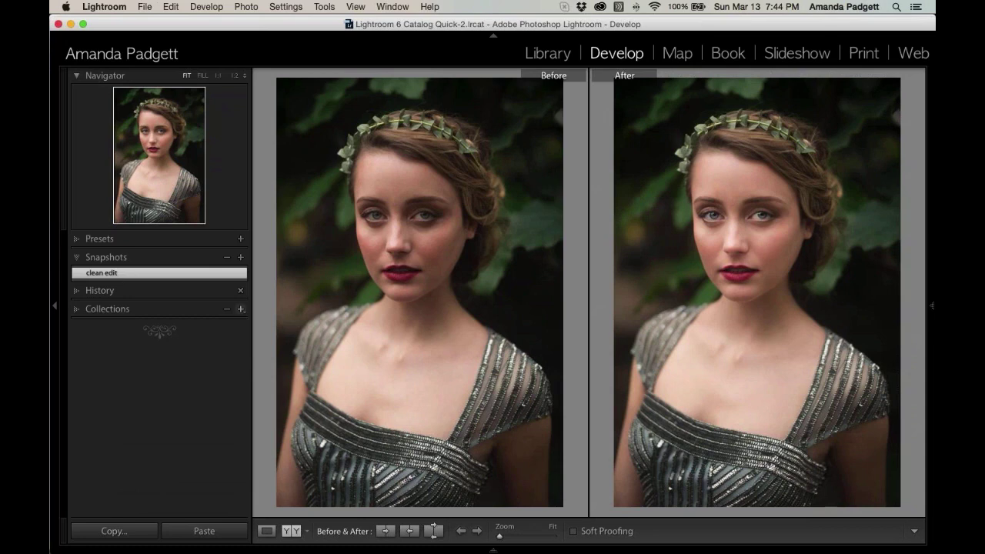
Step: Check the lips at 1:2, reapply 'clean edit', hide the left panel, then reset all adjustments
left_click(666, 294)
left_click_drag(704, 257, 463, 459)
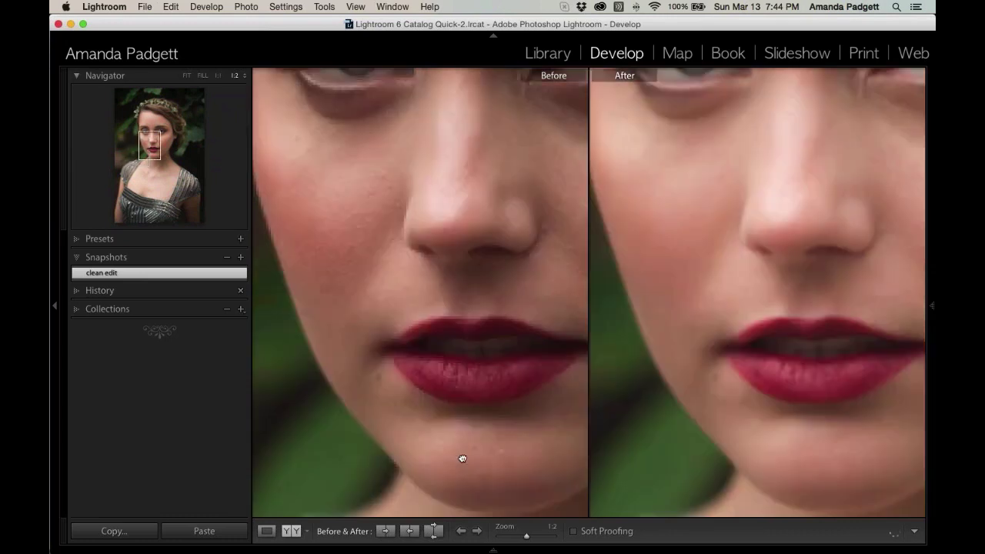
left_click(207, 274)
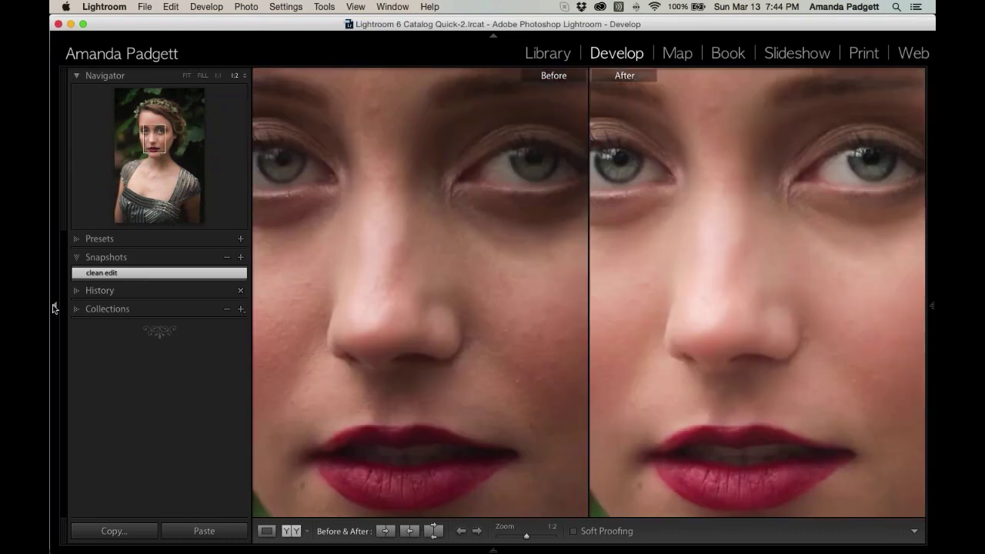
left_click(54, 308)
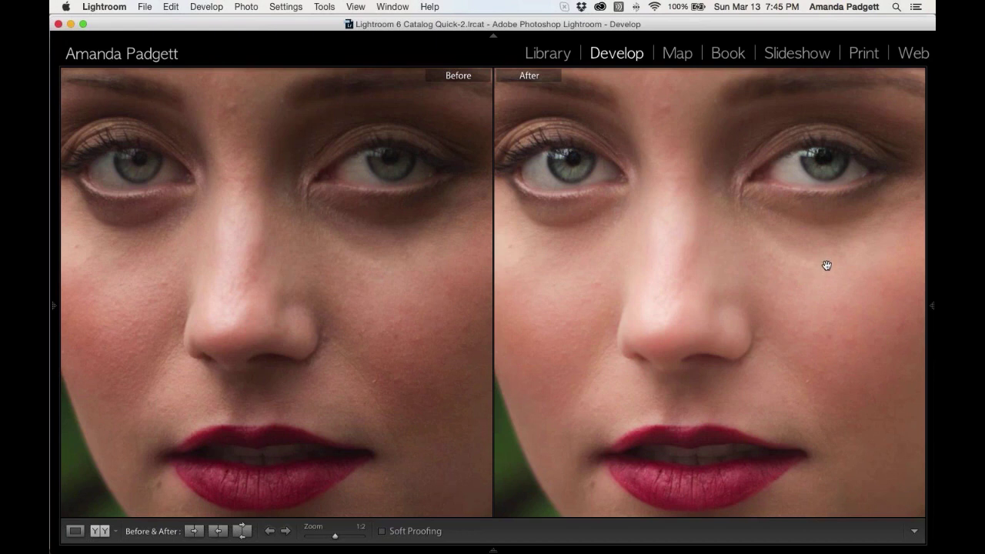
mouse_move(932, 306)
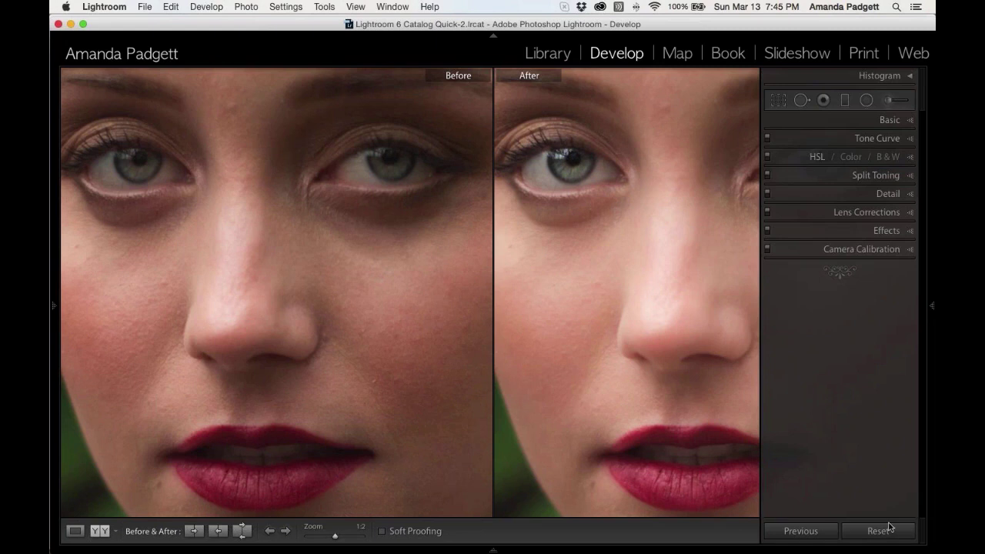
left_click(879, 531)
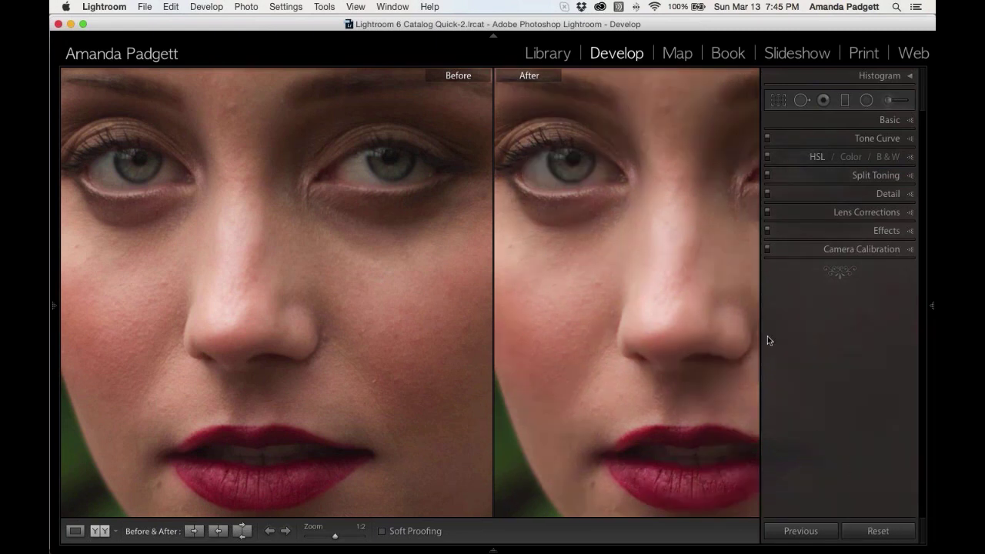
Step: Switch to single view and load the Adjustment Brush with Portrait - Add Light at softer flow
key("y")
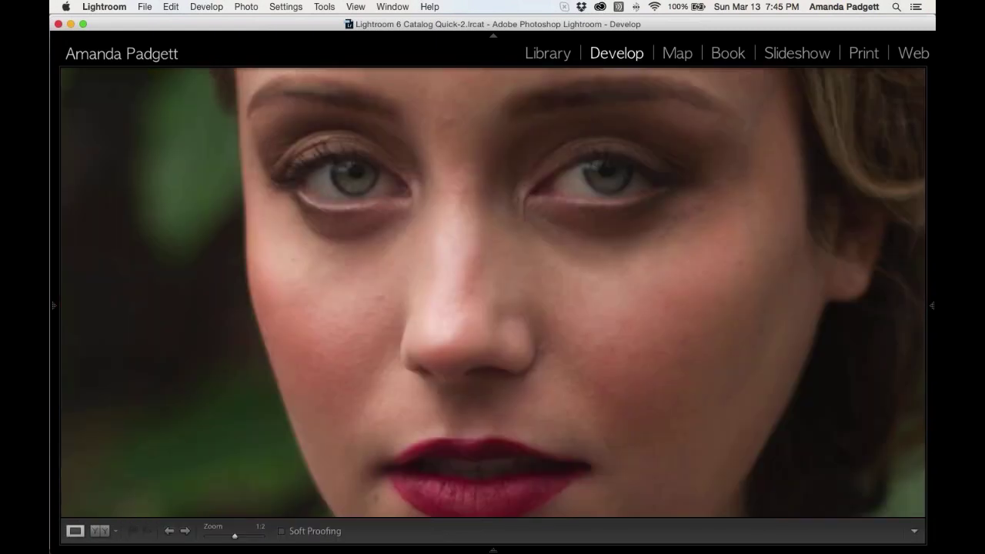
mouse_move(930, 192)
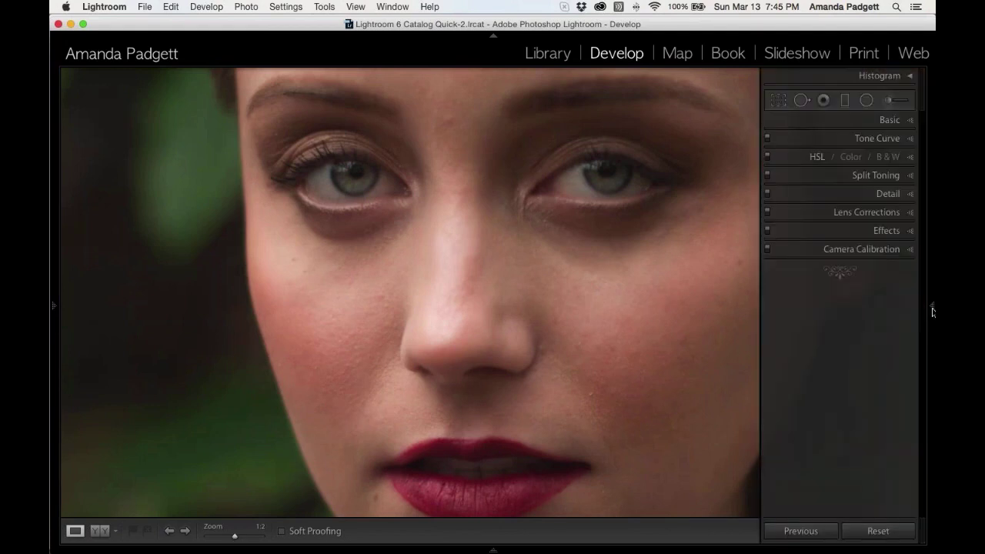
left_click(892, 101)
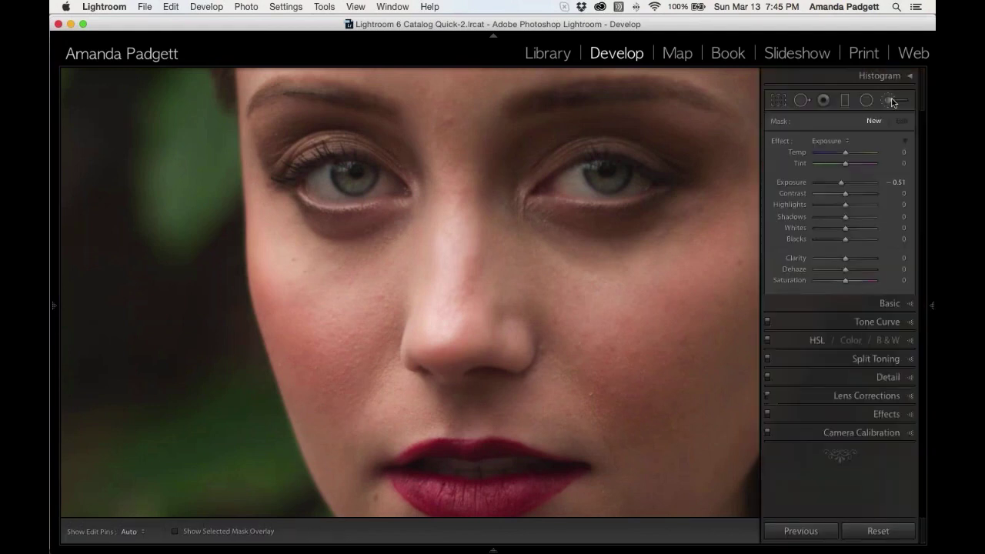
left_click(843, 141)
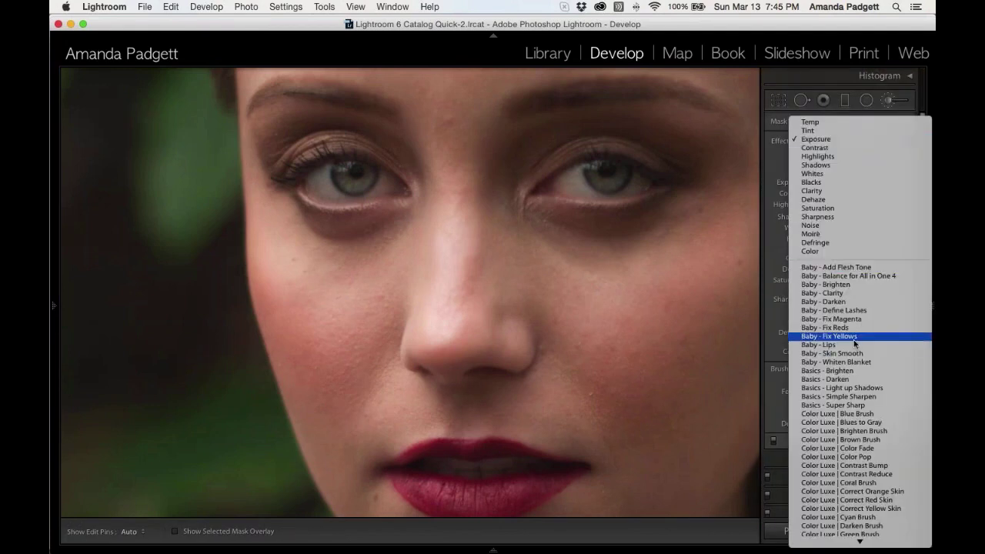
scroll(857, 340, "down", 5)
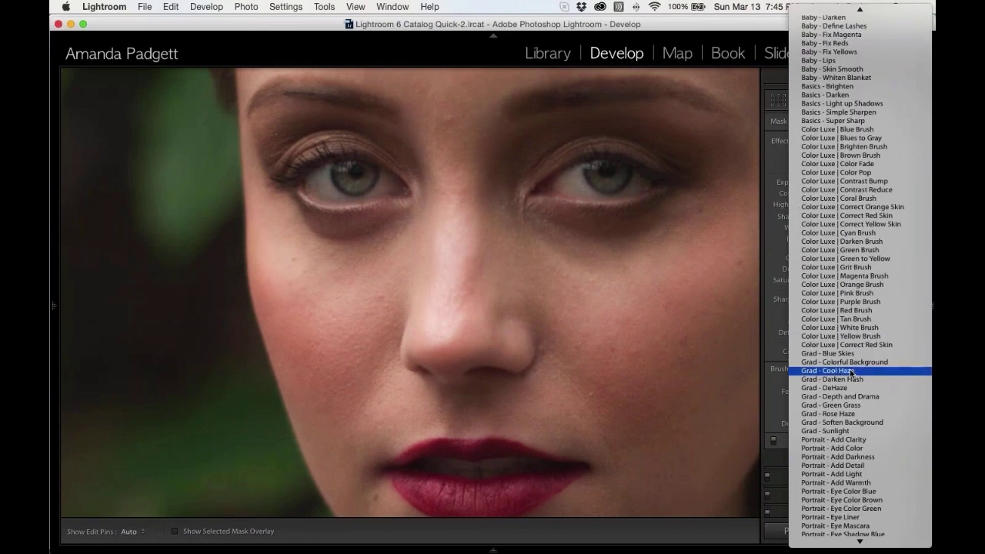
left_click(861, 467)
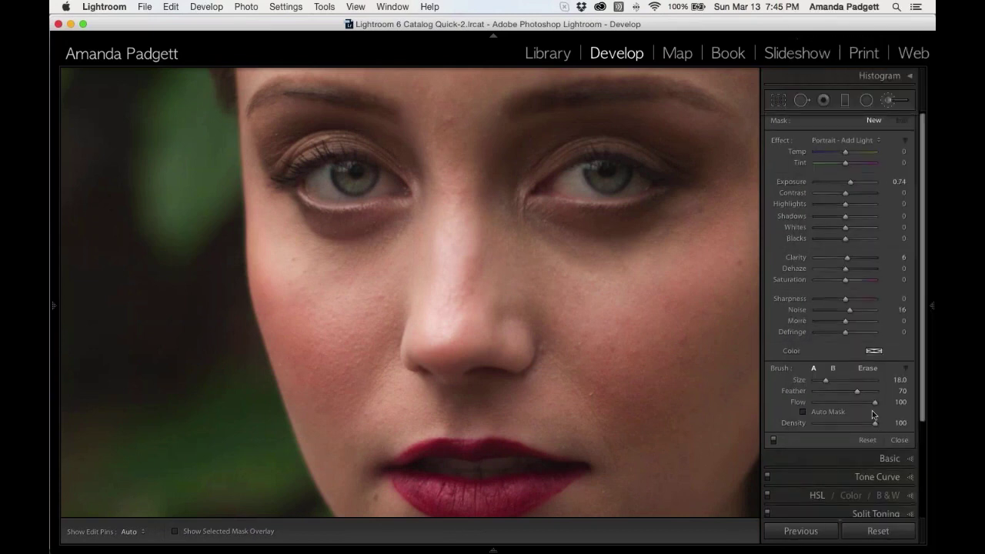
mouse_move(872, 404)
left_mouse_down()
mouse_move(857, 404)
mouse_move(868, 396)
left_mouse_up()
Step: Paint Add Light over the cheeks and forehead, then lower its exposure to 0.38
key("z")
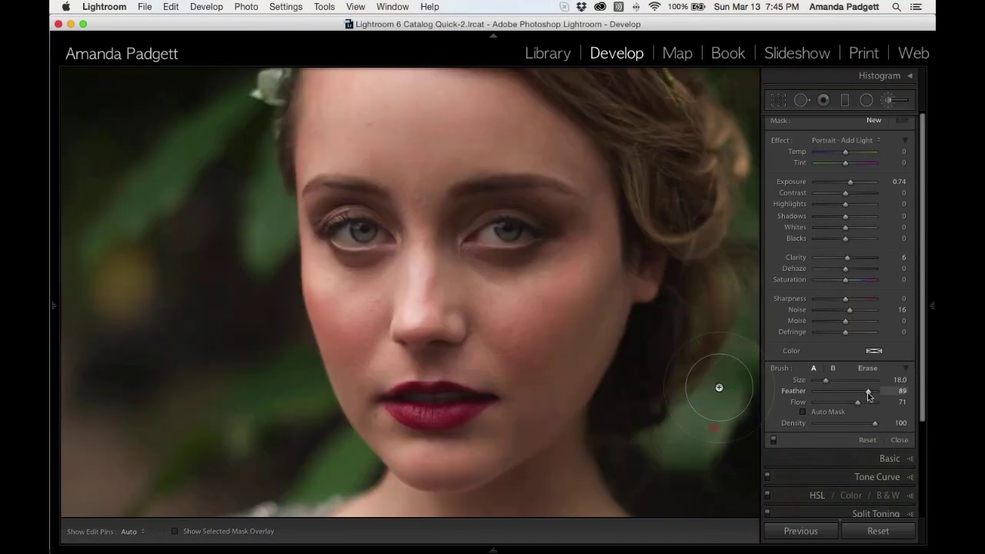
key("z")
key("Tab")
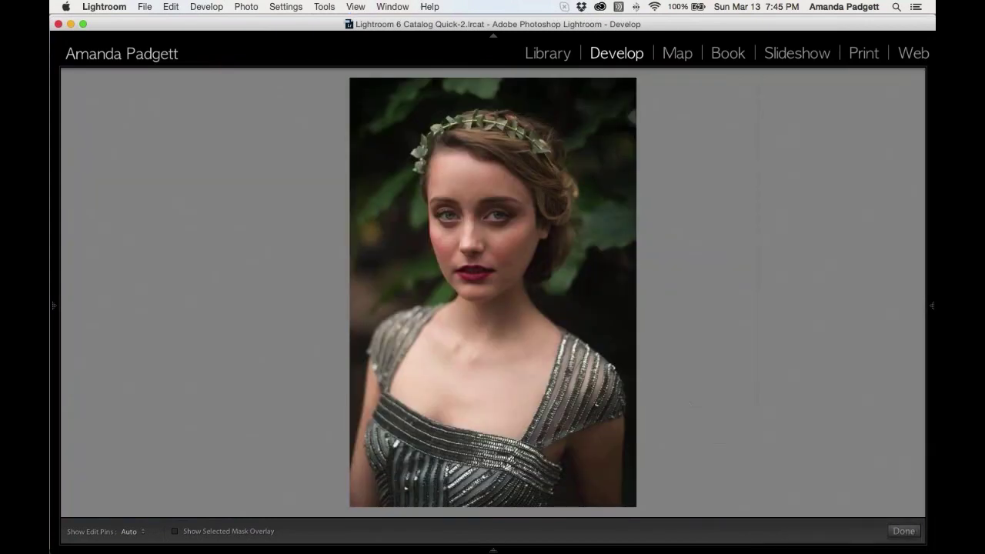
key("h")
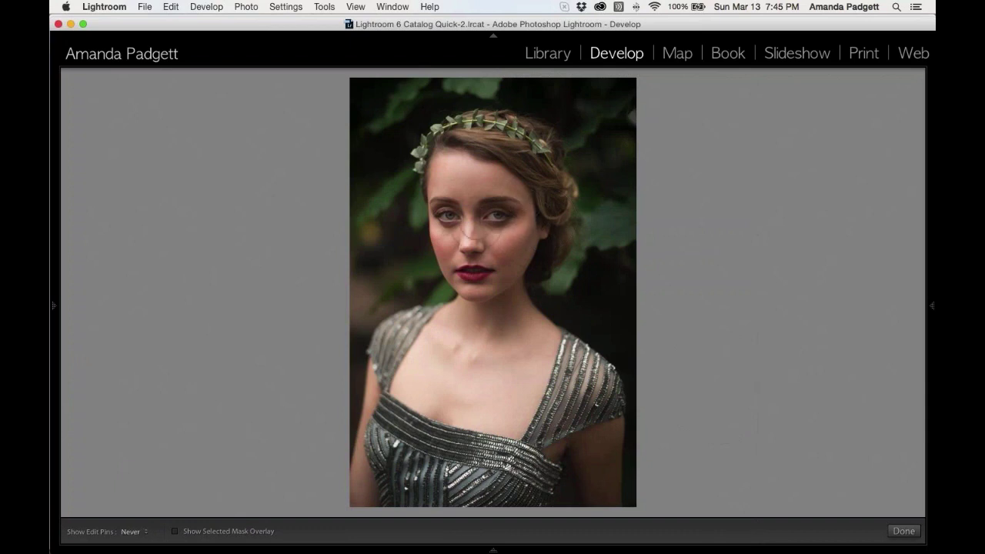
mouse_move(434, 233)
left_mouse_down()
mouse_move(465, 248)
mouse_move(518, 229)
mouse_move(492, 179)
mouse_move(449, 271)
mouse_move(503, 269)
mouse_move(526, 229)
mouse_move(500, 181)
left_mouse_up()
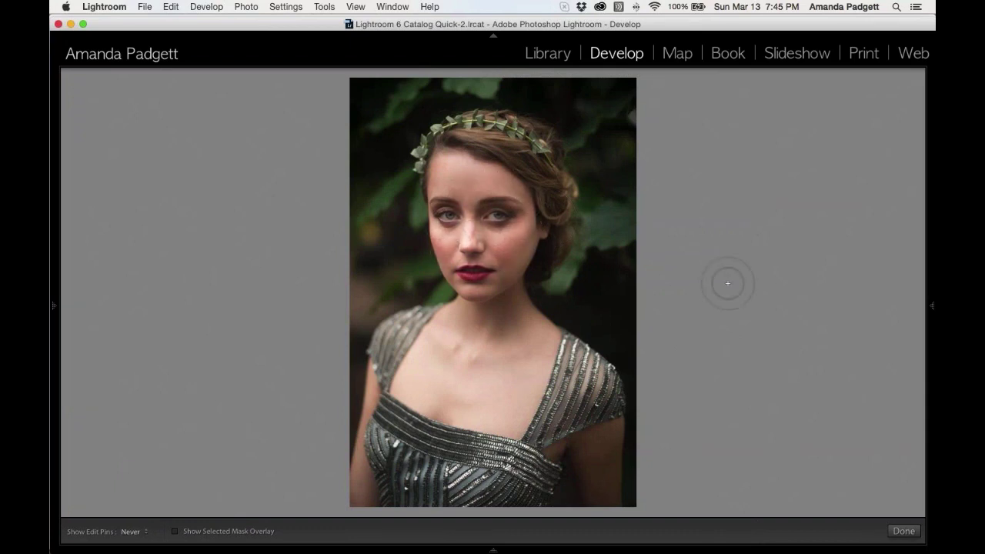
key("h")
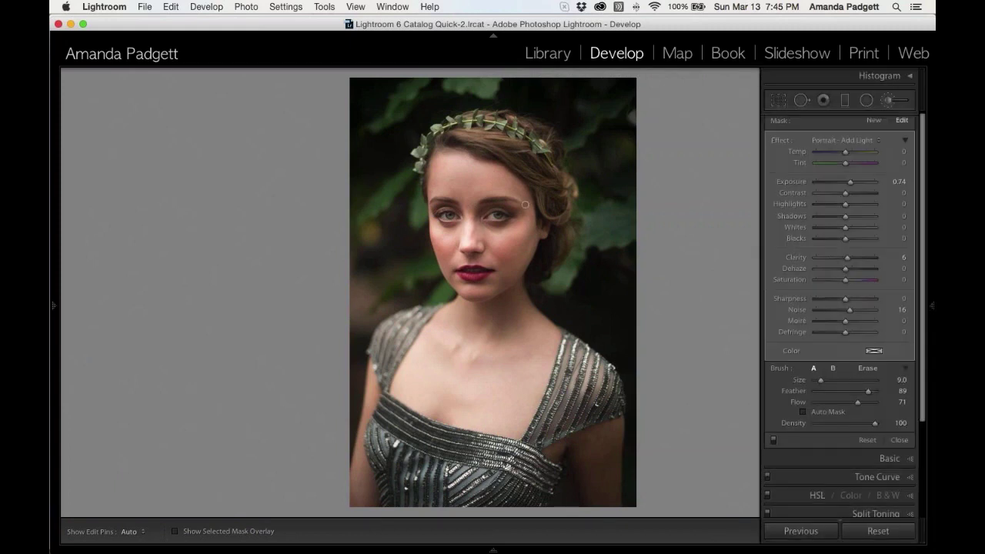
left_click(931, 305)
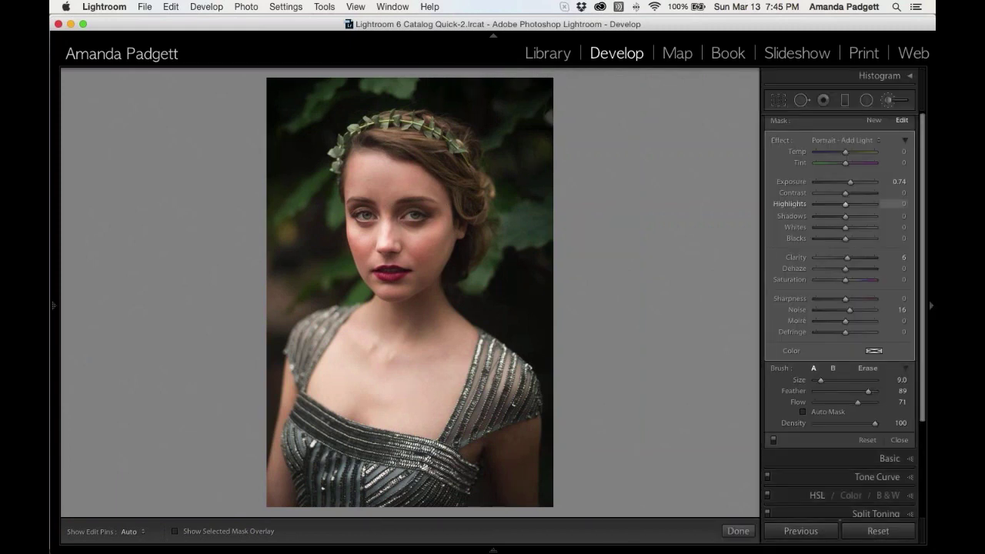
left_click_drag(851, 186, 849, 187)
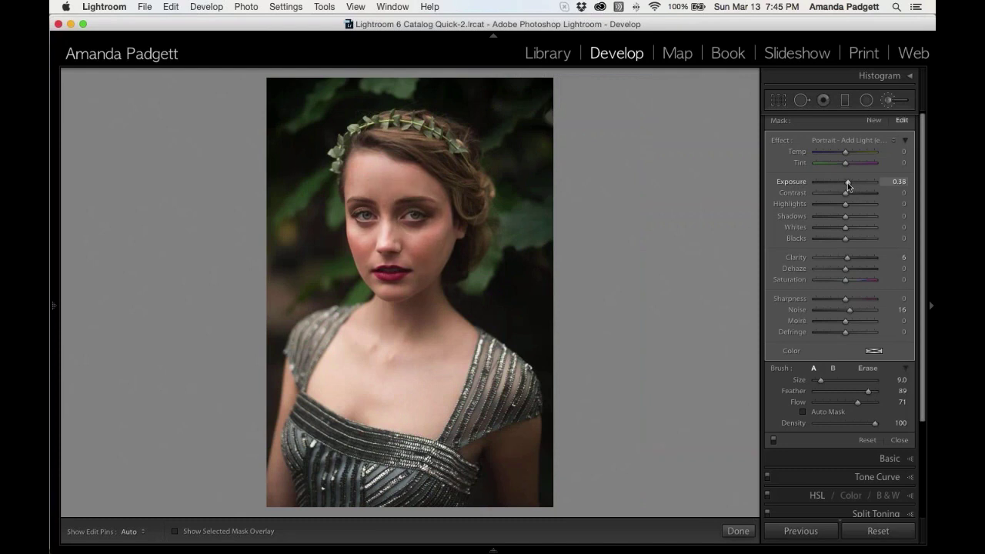
left_click(874, 120)
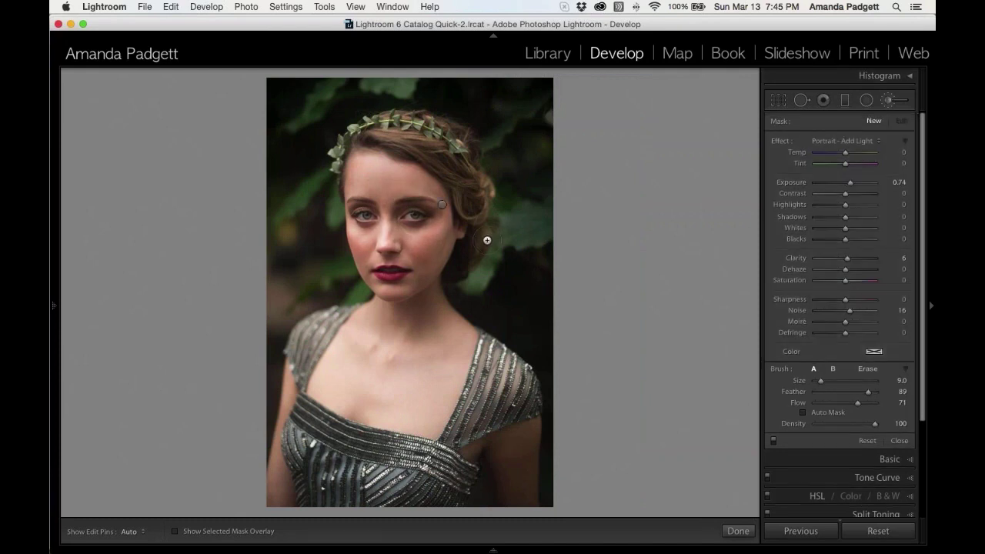
key("bracketleft")
key("bracketleft")
Step: Paint Add Light over both eyes, enlarging the brush to size 10, and show the mask overlay
key("h")
left_click(414, 210)
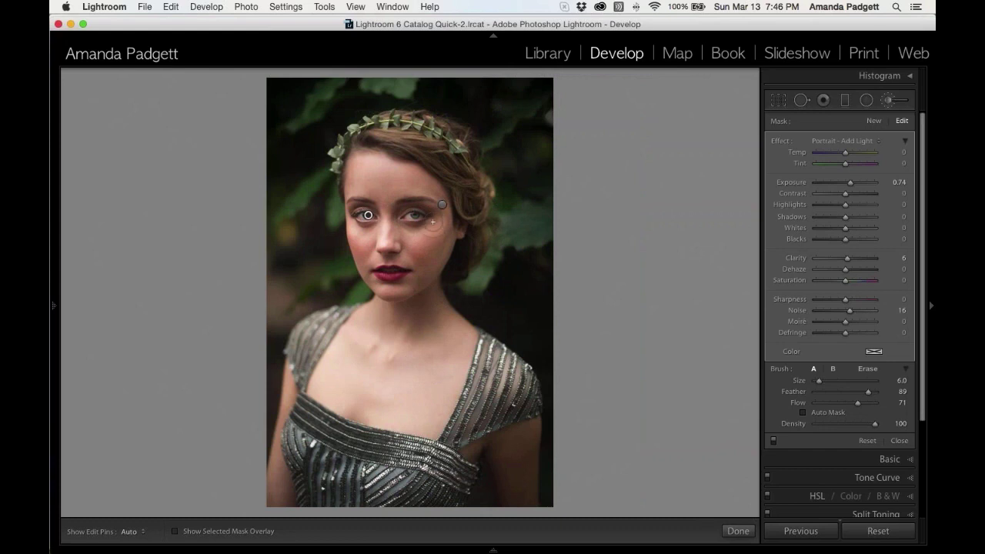
mouse_move(443, 207)
mouse_move(368, 218)
key("bracketright")
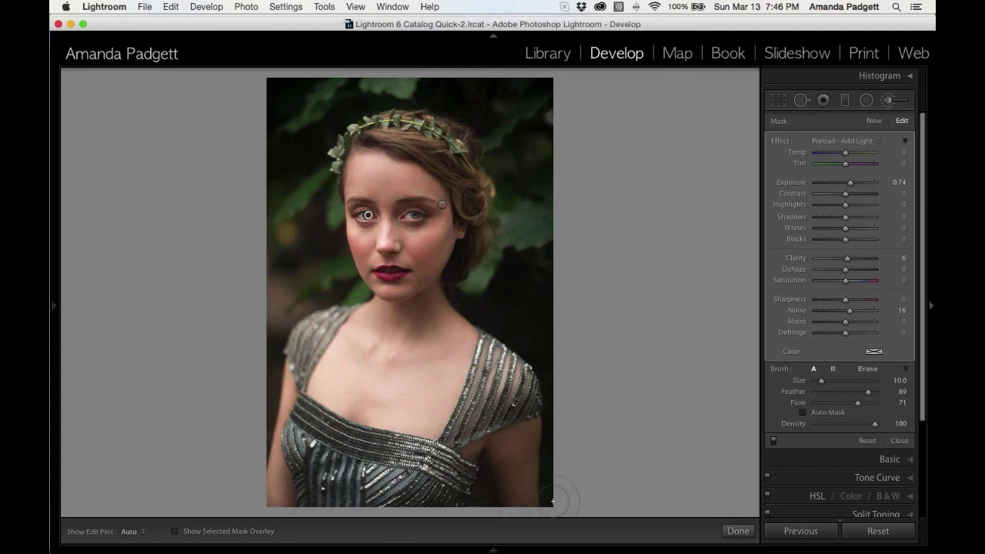
key("o")
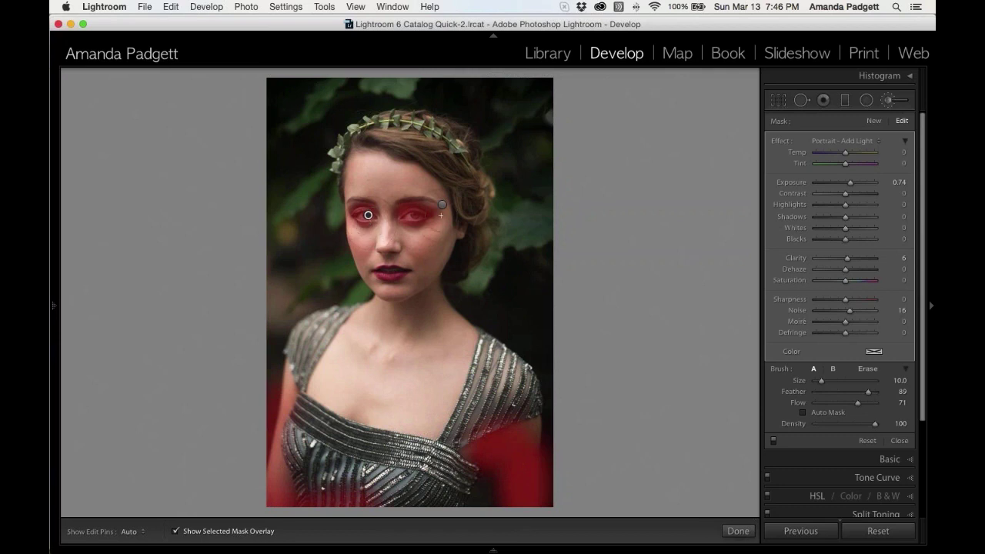
Step: Zoom in and extend the face brightening down the nose bridge to the tip and under the left eye
left_click(877, 123)
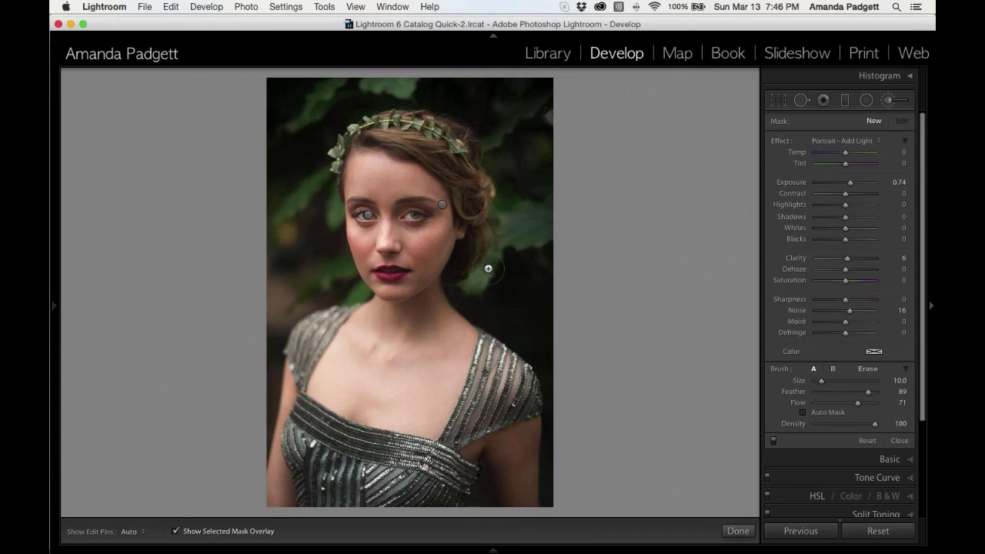
key("z")
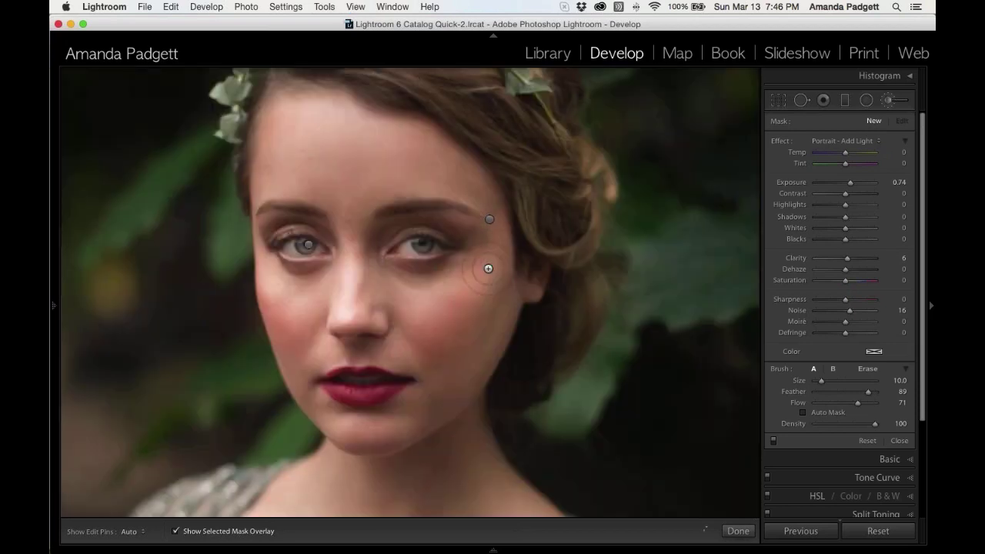
left_click(489, 221)
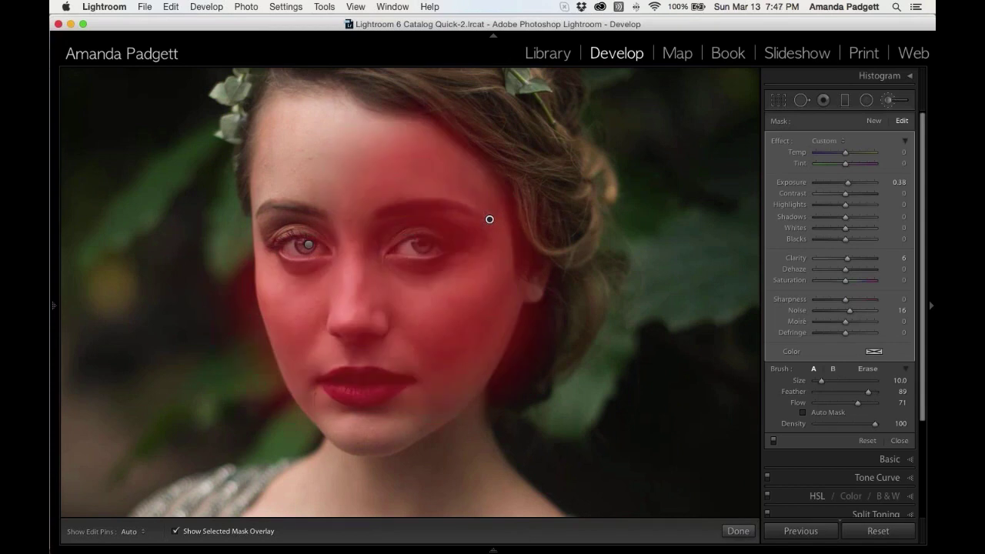
key("o")
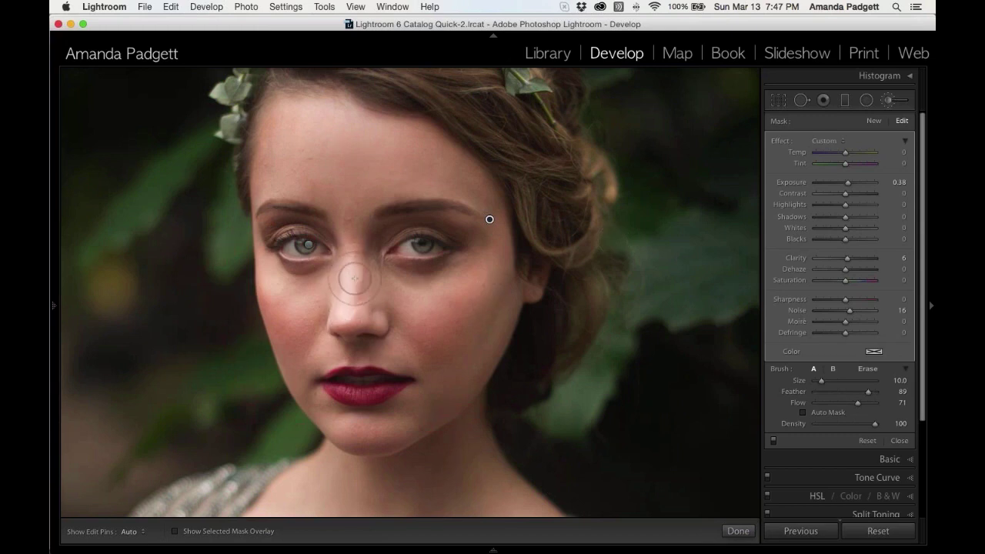
left_click_drag(355, 278, 341, 327)
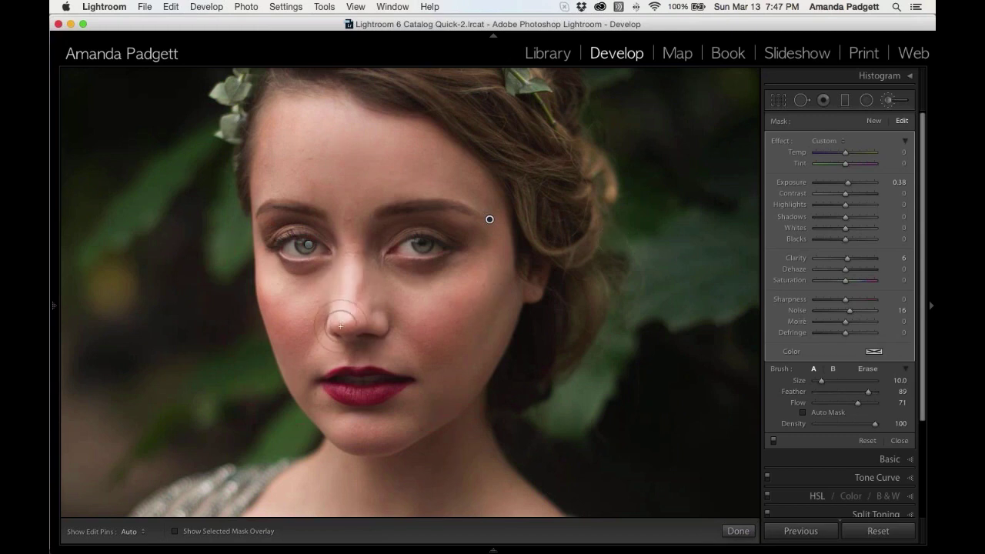
left_click_drag(275, 279, 332, 264)
Step: Erase brightening from the nose bridge with a smaller eraser at flow 54, then 43
left_click(868, 369)
left_click_drag(859, 402, 847, 403)
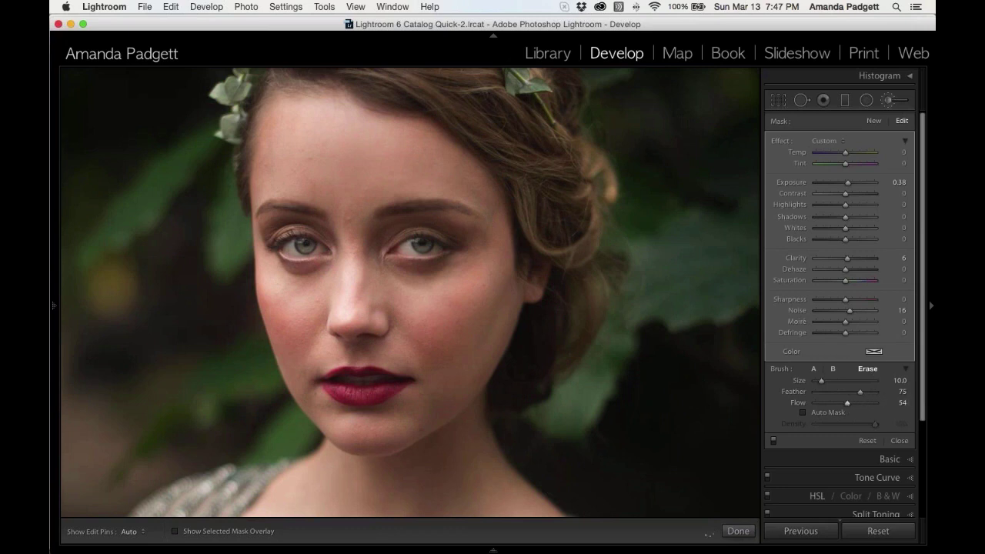
key("bracketleft")
key("h")
mouse_move(352, 271)
left_mouse_down()
mouse_move(346, 318)
mouse_move(350, 271)
left_mouse_up()
key("h")
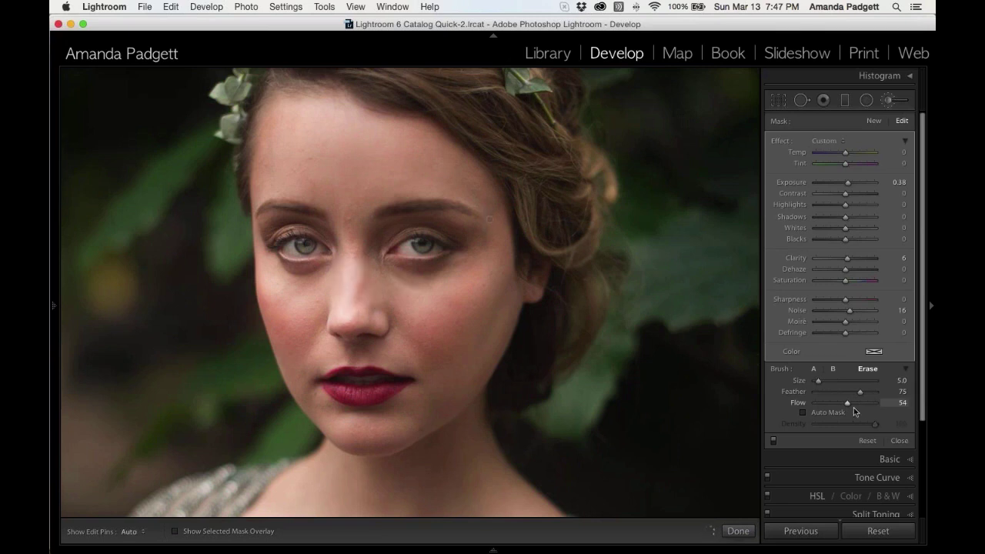
left_click_drag(853, 404, 846, 404)
key("h")
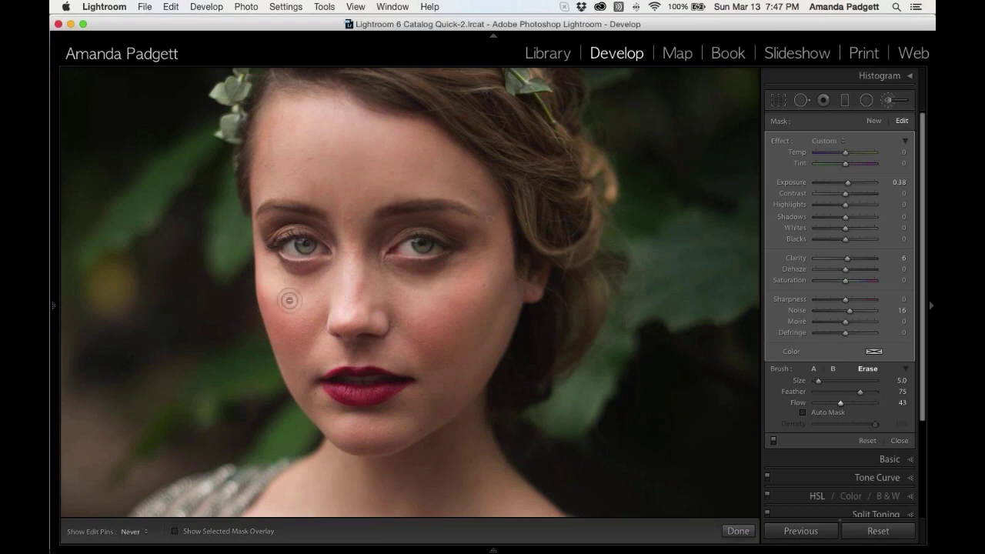
key("h")
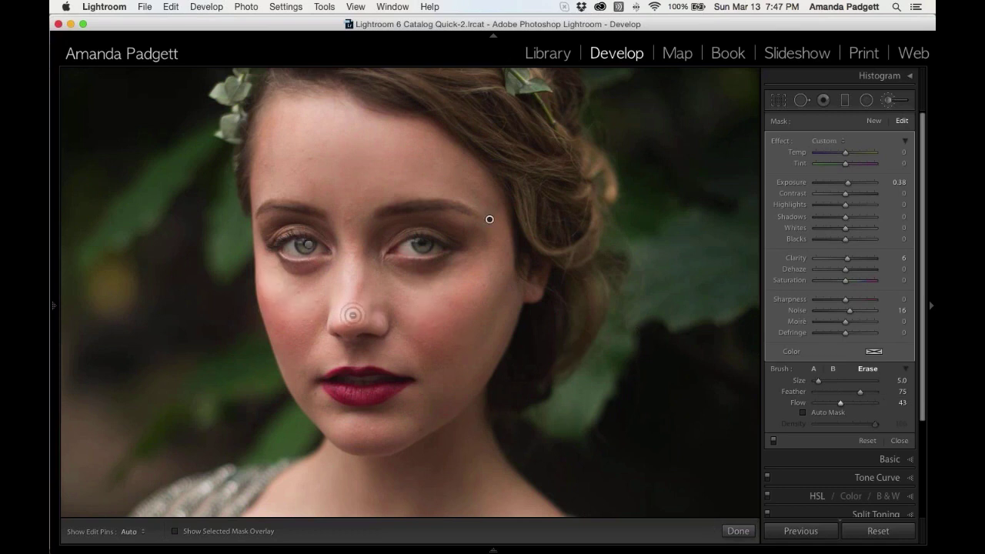
Step: Start a new brush with the Portrait - Add Light effect and expand the Basic panel
left_click(874, 121)
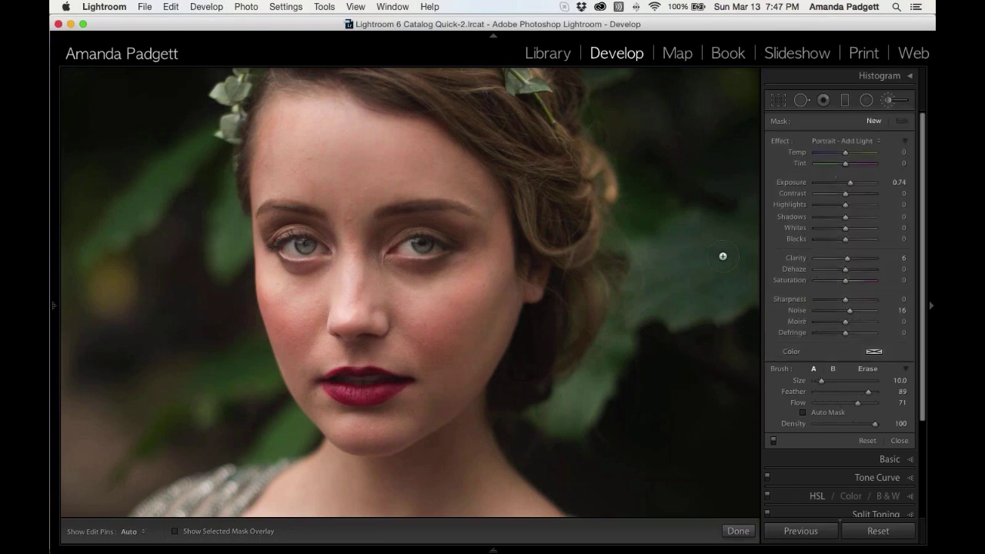
left_click(859, 142)
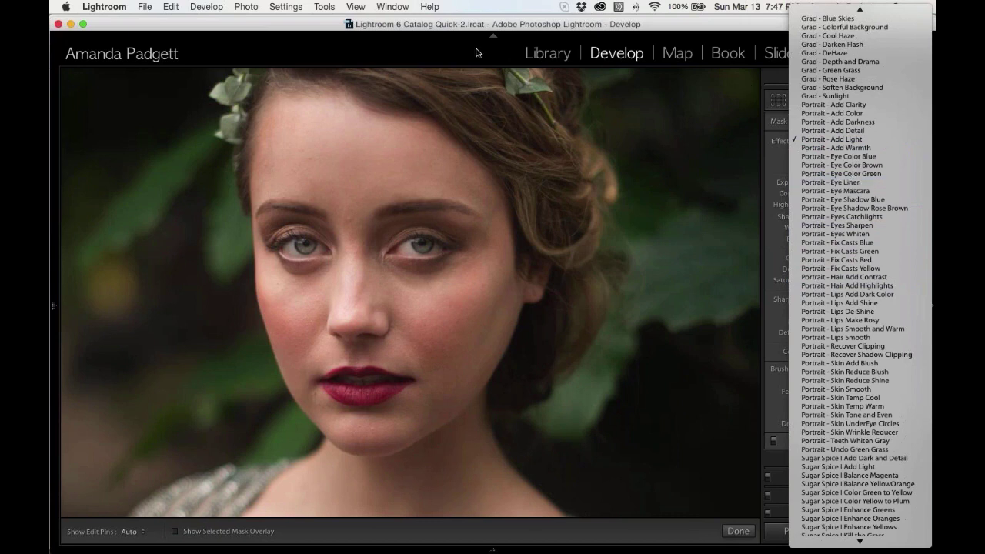
left_click(409, 54)
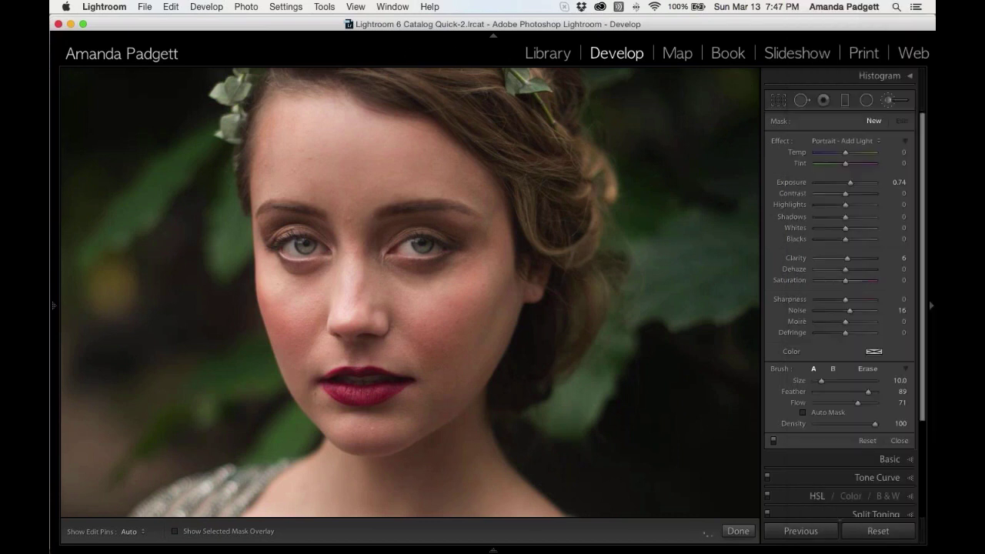
scroll(831, 324, "down", 1)
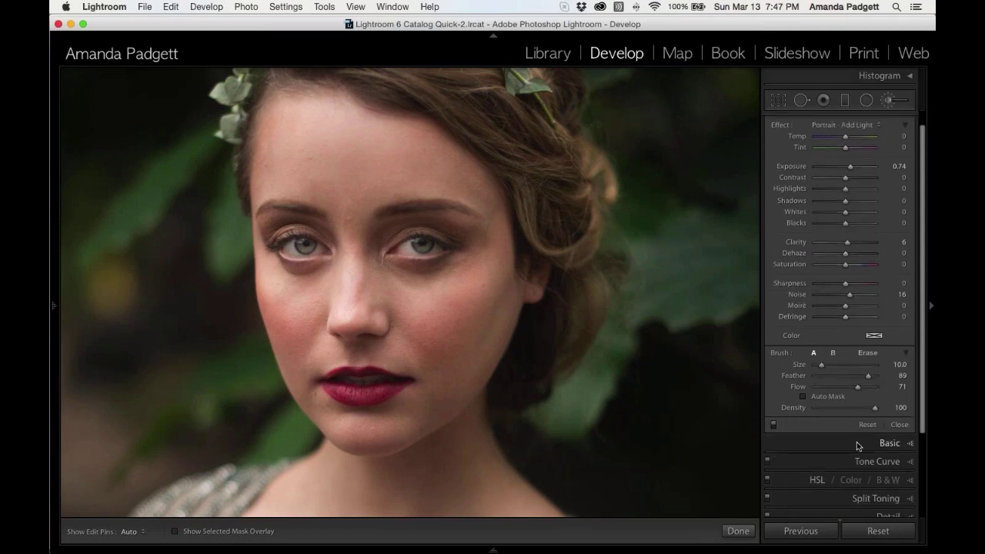
left_click(859, 443)
scroll(834, 321, "down", 1)
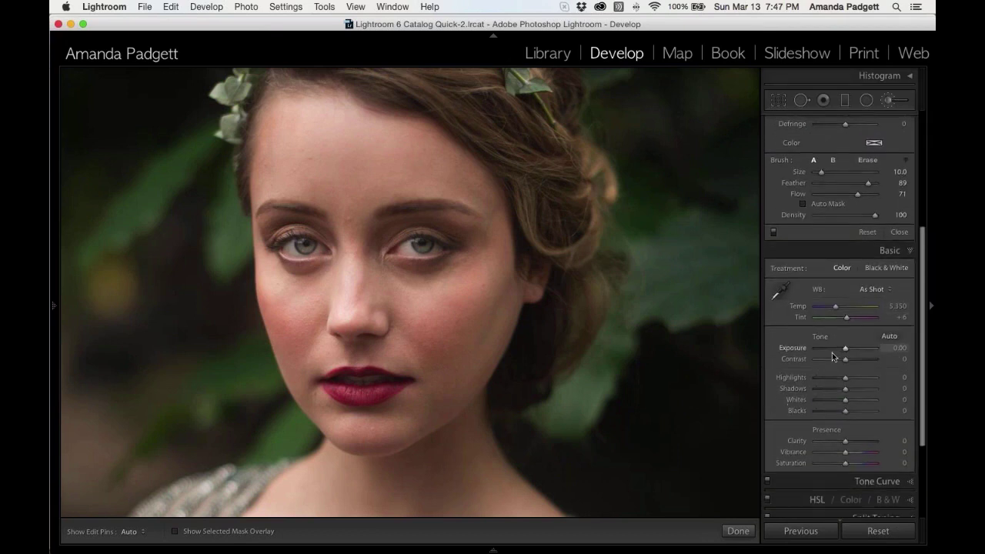
Step: Sample white balance from the eye for Custom Temp 4,450, Tint +1, and view Before/After
left_click(780, 290)
scroll(839, 324, "down", 3)
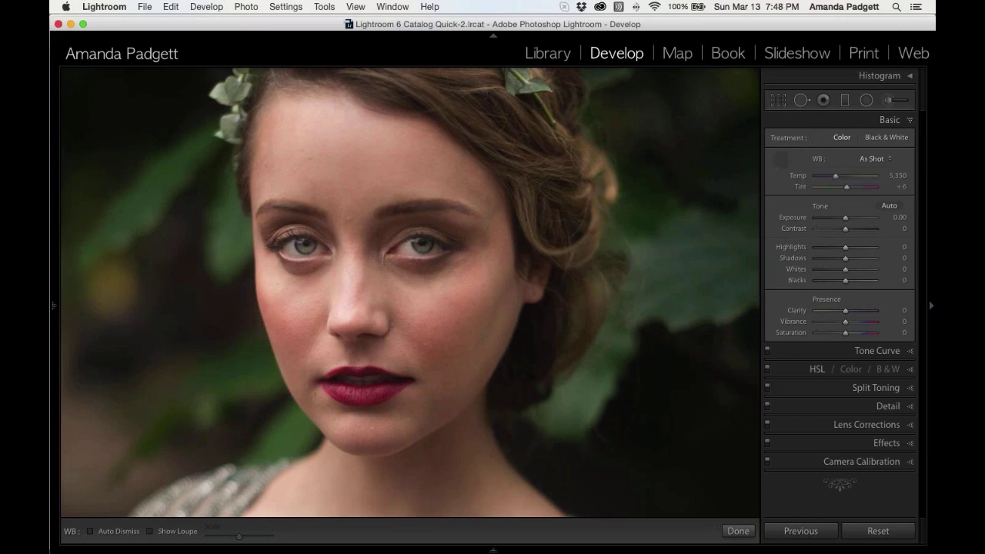
left_click(413, 248)
left_click(326, 248)
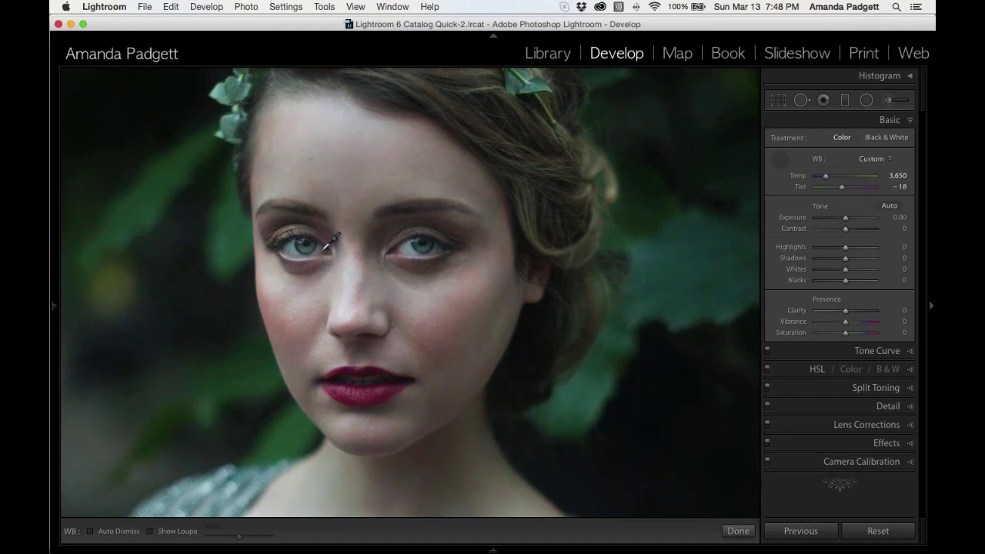
left_click(295, 249)
key("y")
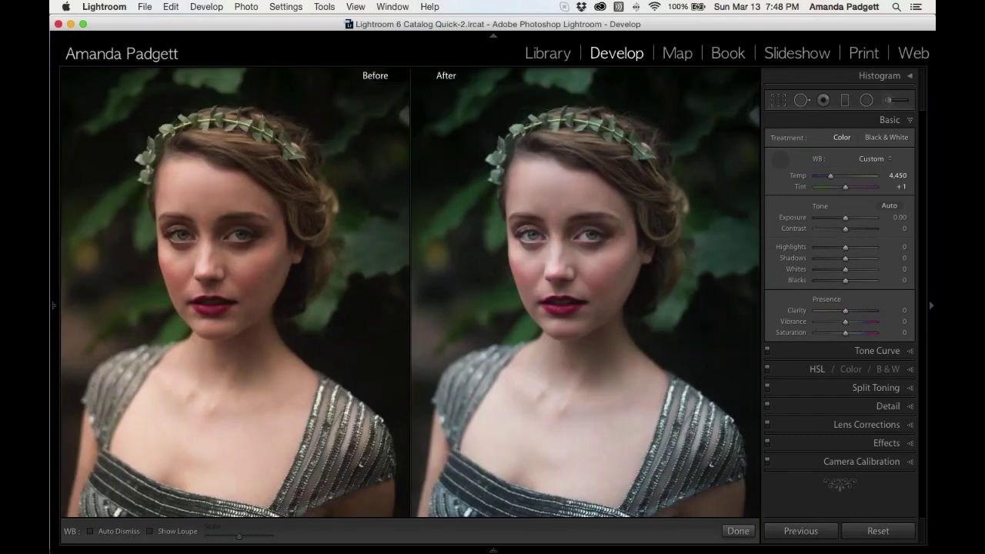
Step: Show the histogram, put away the white balance sampler and leave the Before/After view
left_click(907, 76)
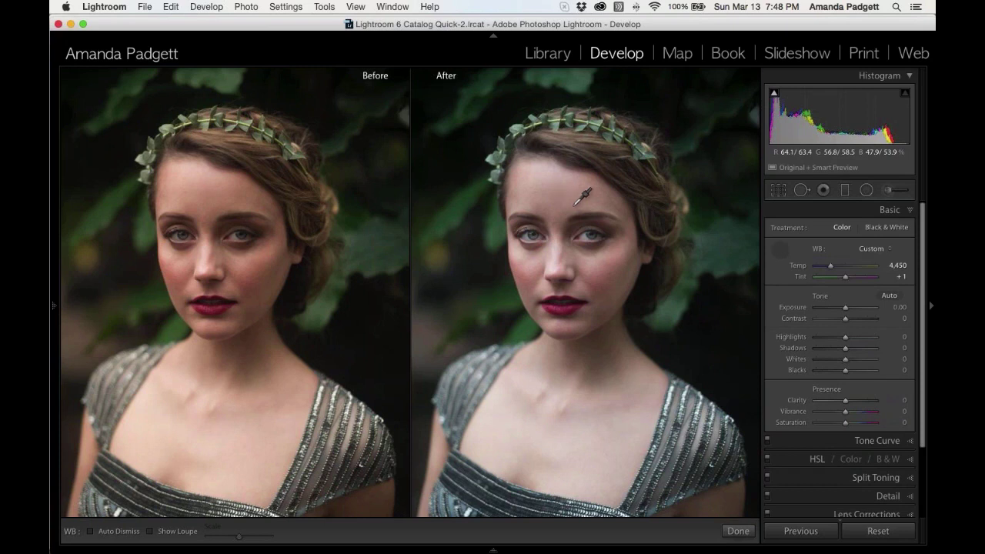
key("Escape")
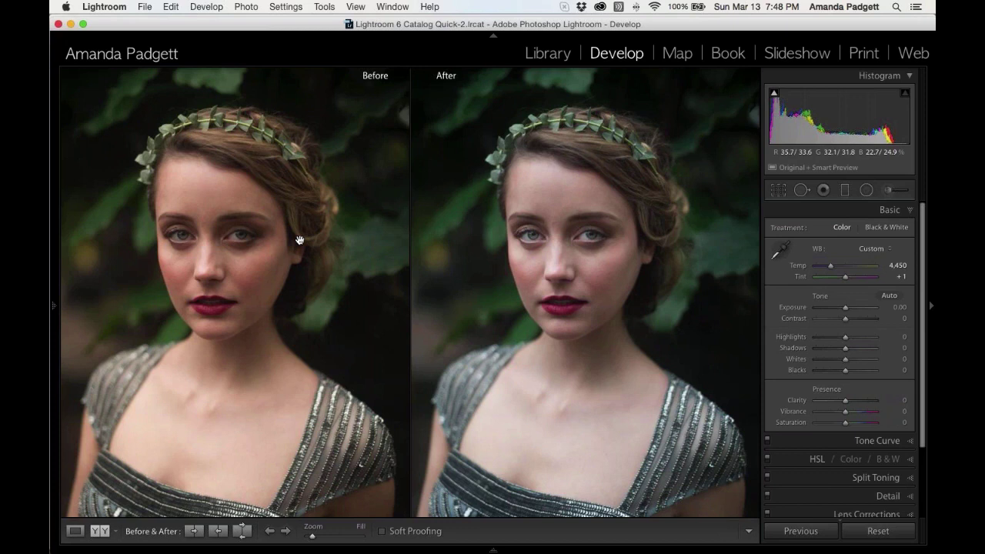
key("y")
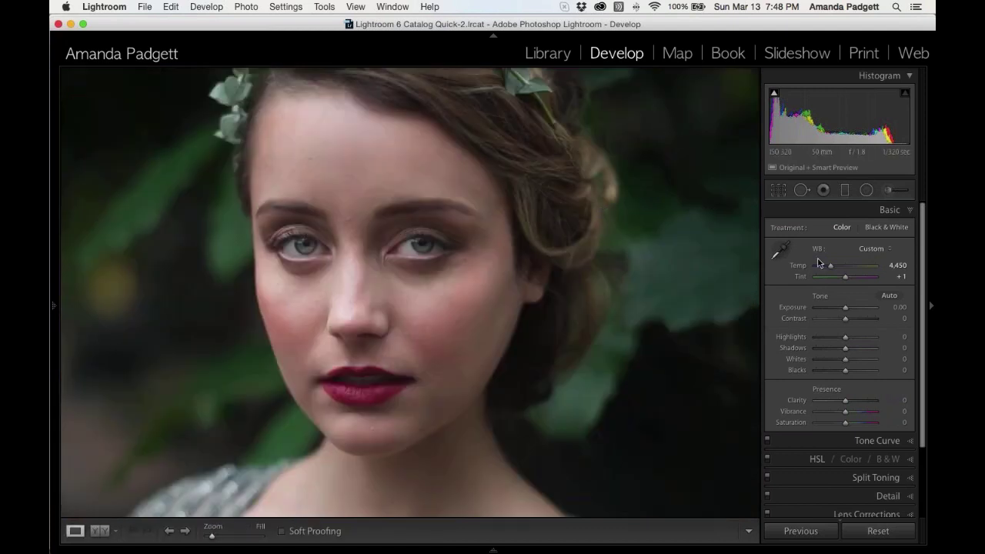
Step: Warm Temp to 4,708, zoom to 1:2 framing both eyes, and ready the Adjustment Brush
left_click_drag(831, 267, 833, 269)
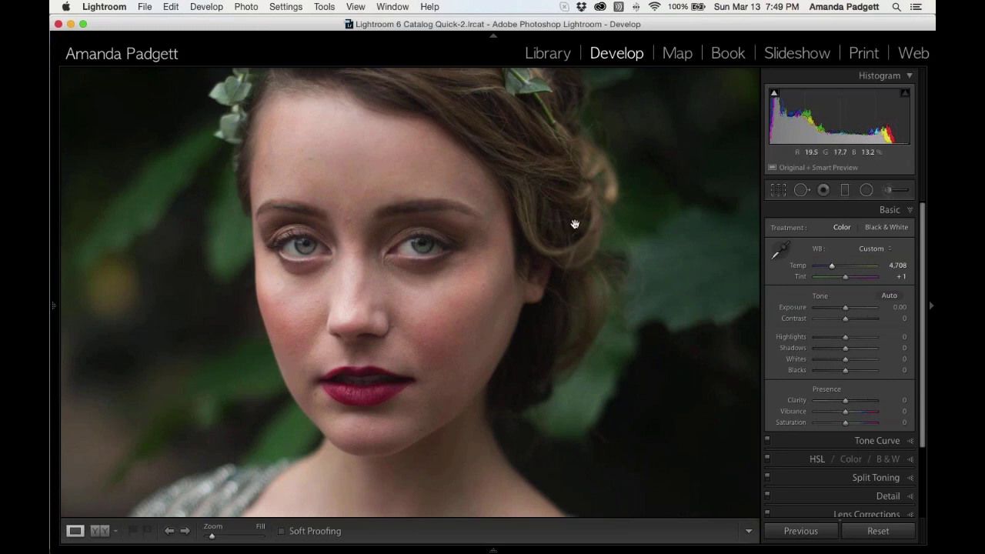
left_click(455, 230)
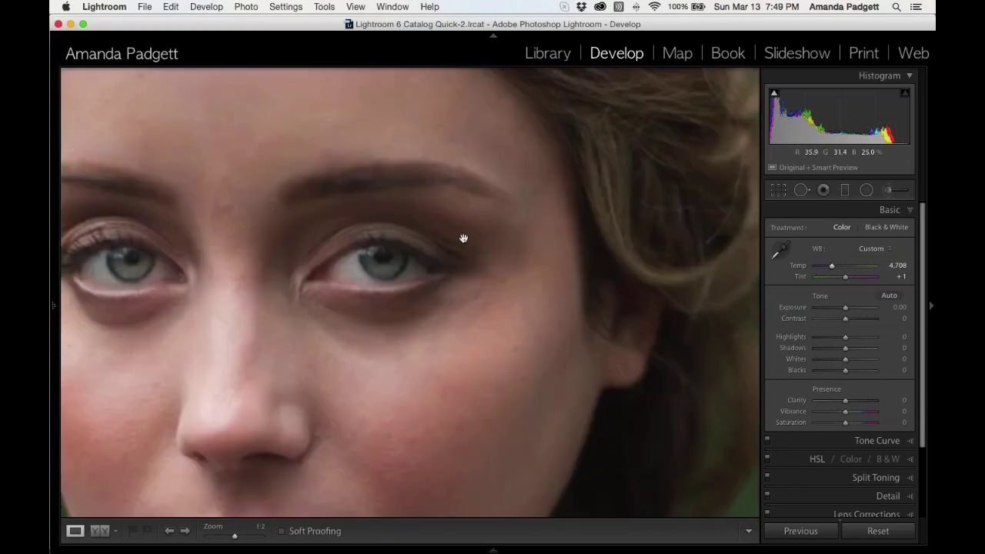
left_click_drag(464, 236, 524, 244)
key("k")
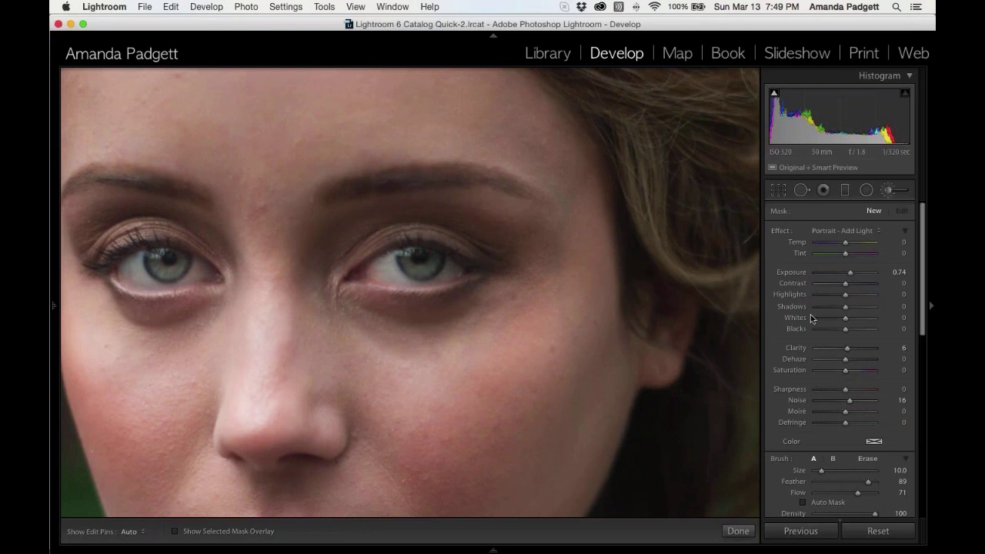
Step: Paint the Portrait - Eye Color Blue effect over the iris
left_click(843, 231)
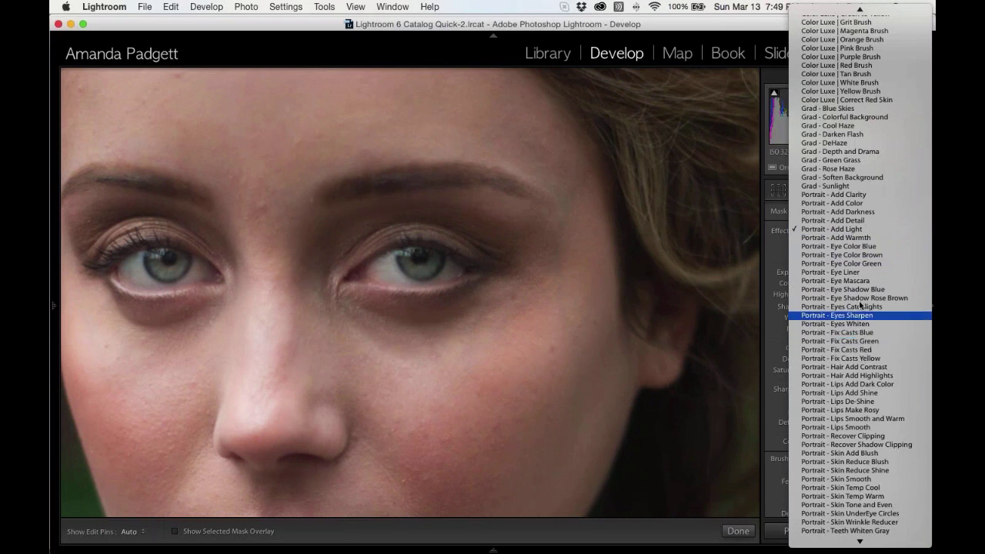
left_click(876, 254)
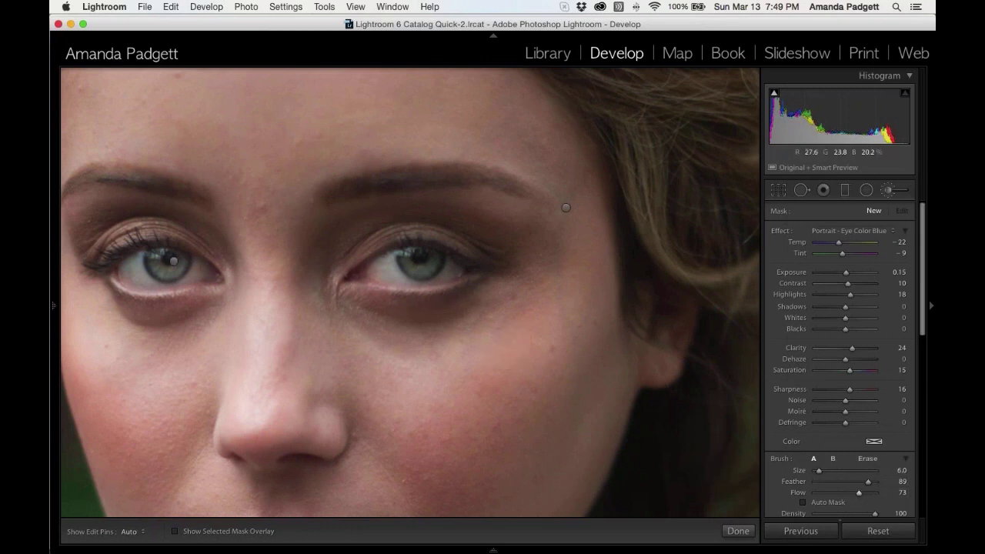
key("h")
left_click(184, 261)
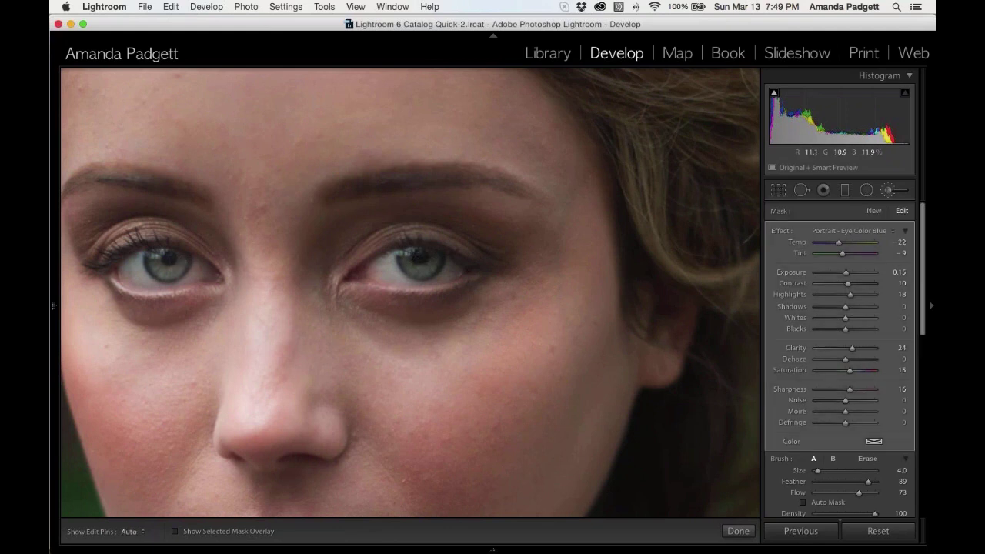
key("h")
Step: Paint the Portrait - Eyes Sharpen effect onto the right iris
left_click(863, 230)
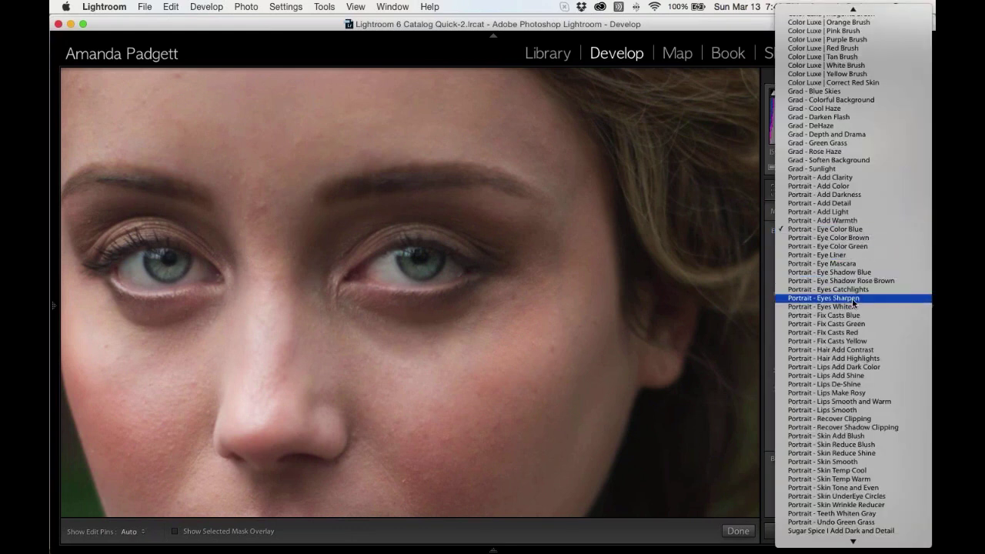
left_click(847, 299)
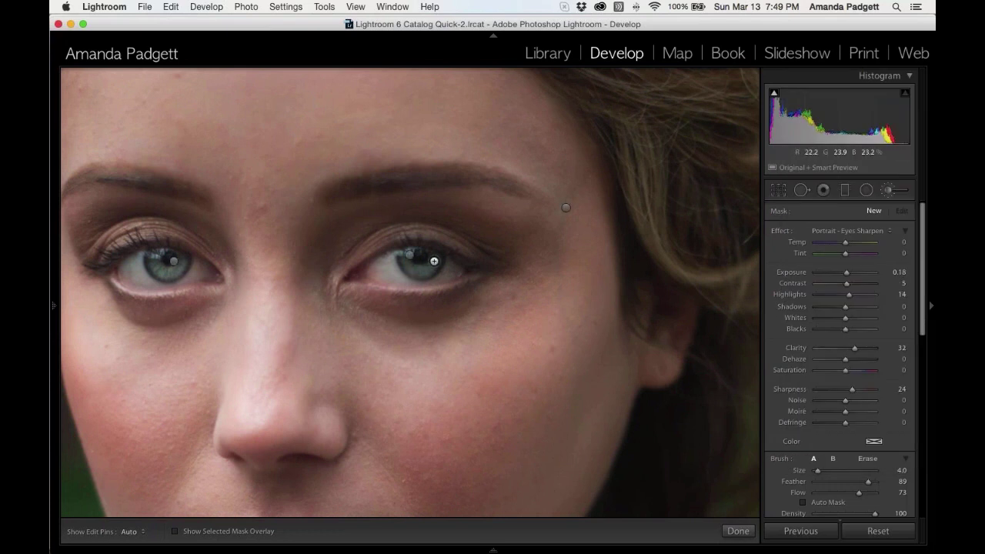
key("h")
left_click(434, 261)
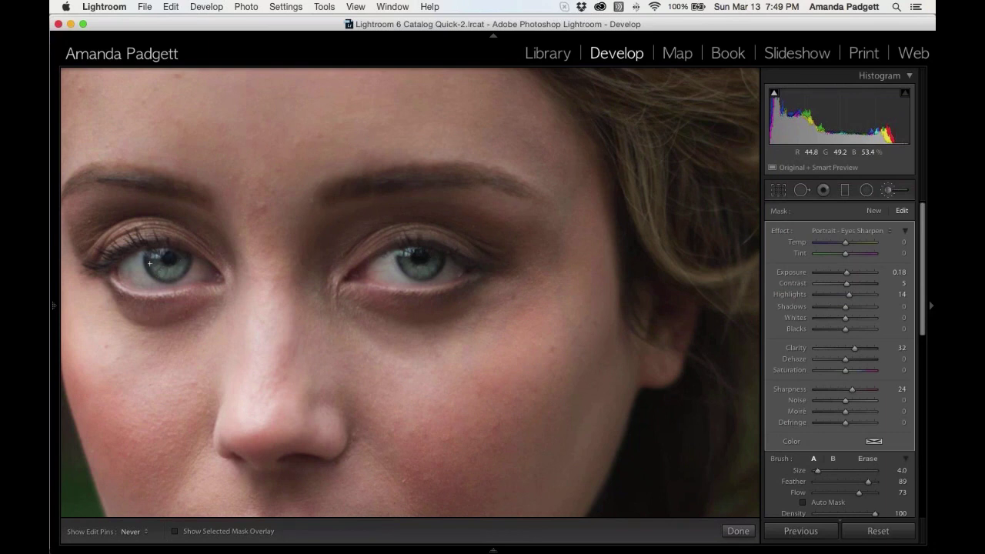
key("h")
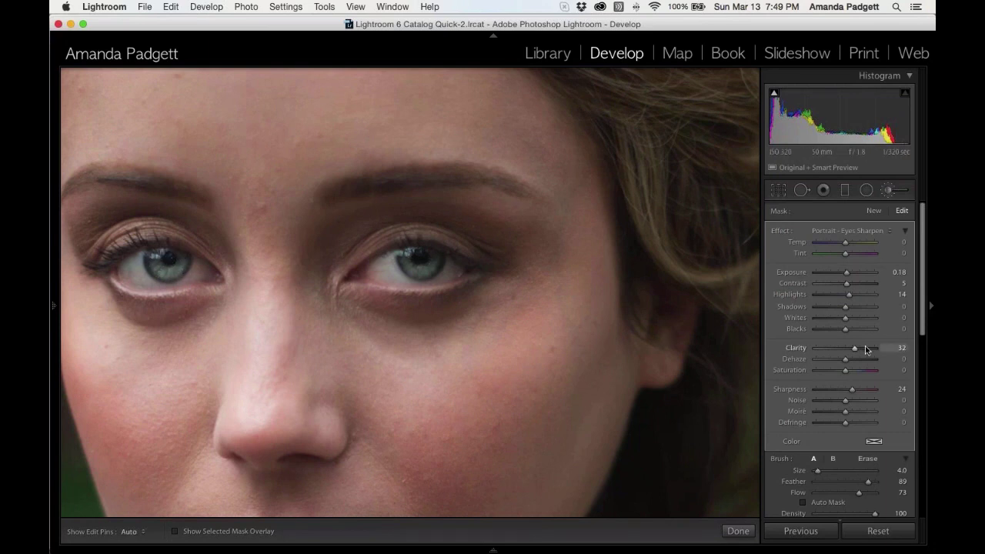
Step: Add a Portrait - Eyes Catchlights brush at flow 52 and paint it onto the eyes
left_click(875, 212)
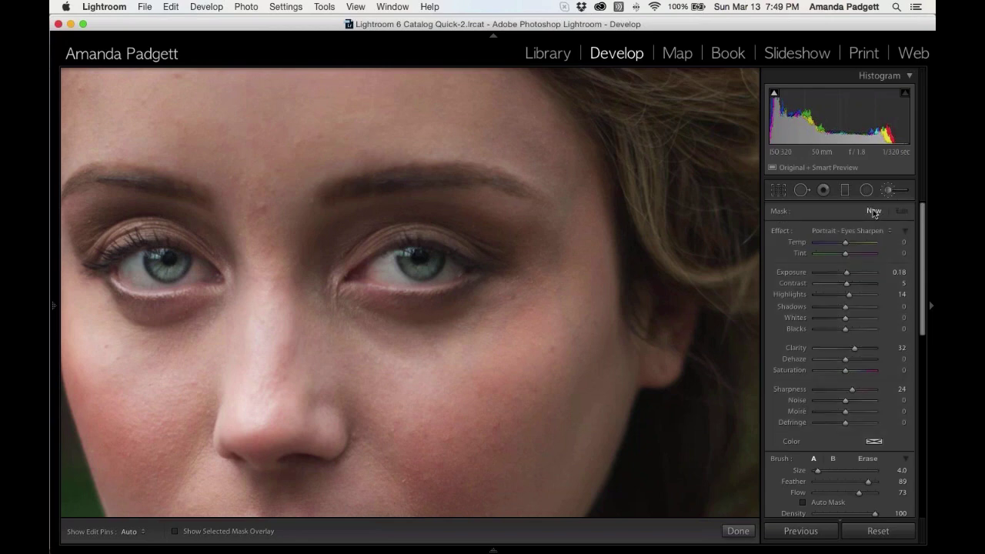
left_click(859, 231)
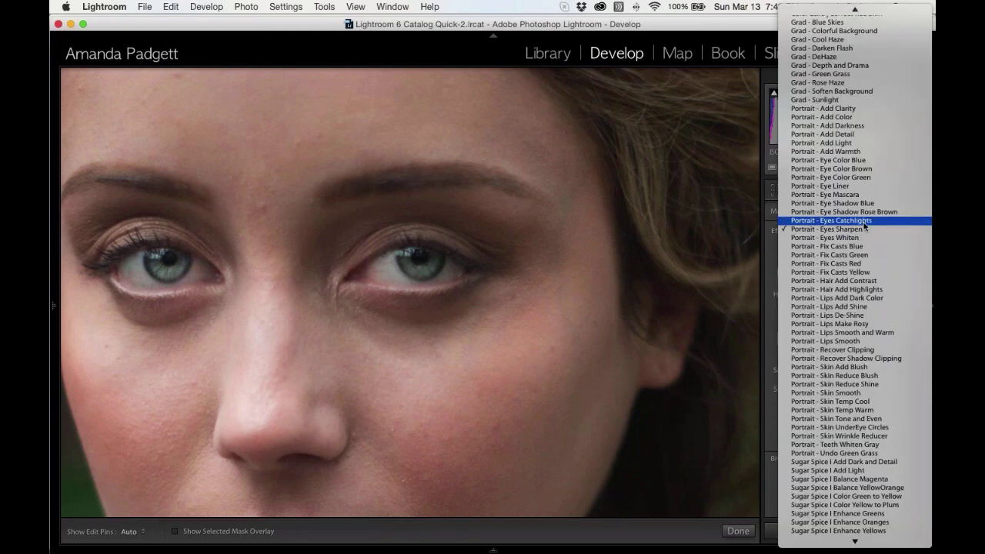
left_click(864, 221)
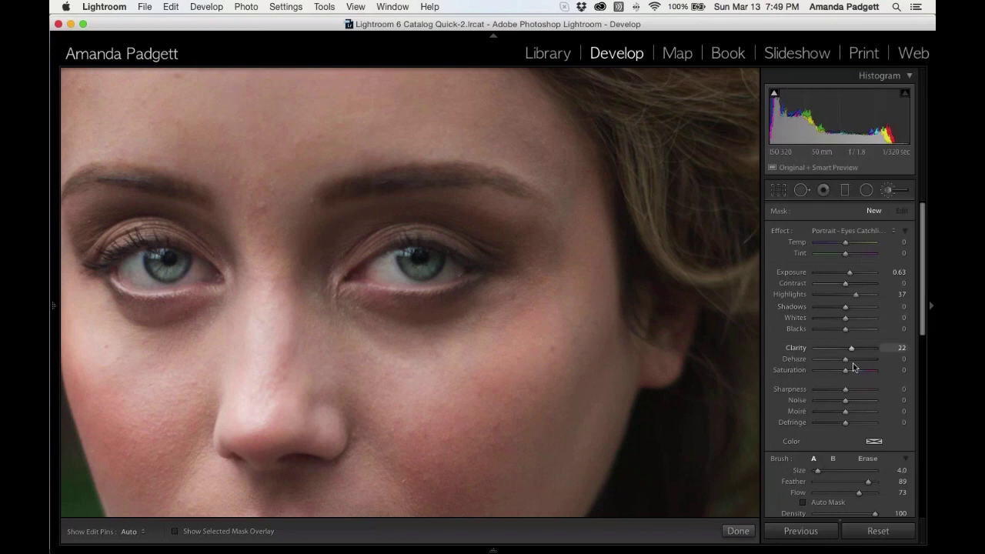
left_click_drag(858, 494, 844, 493)
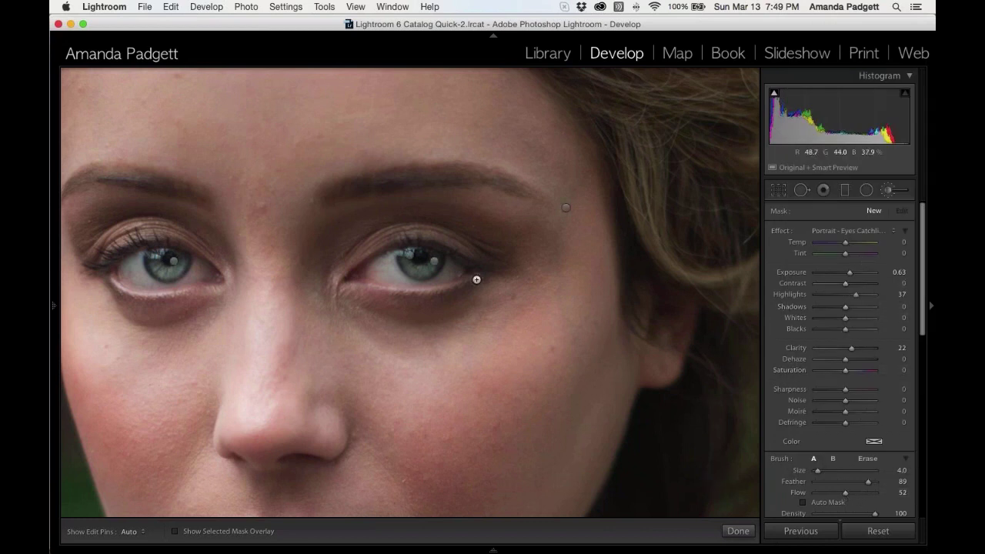
left_click(149, 255)
key("h")
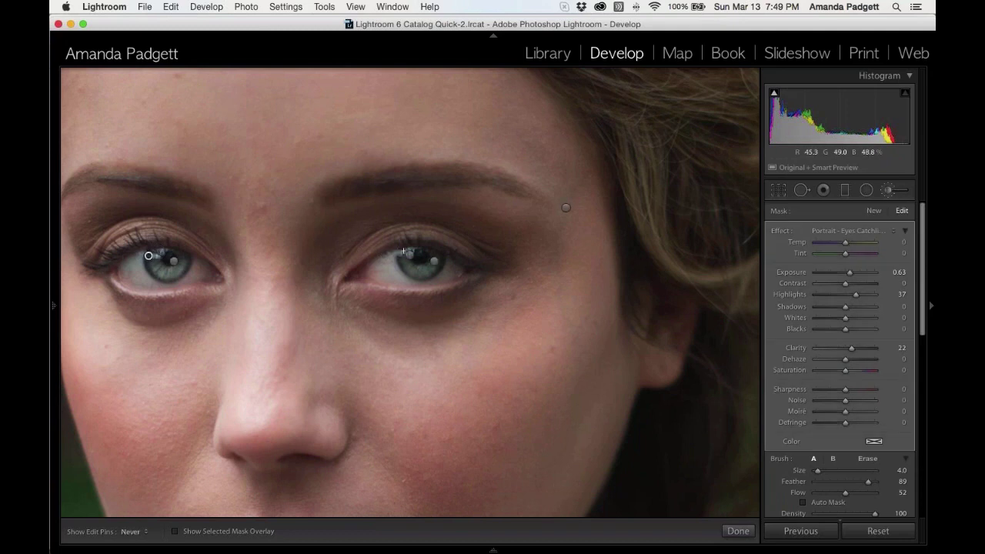
key("h")
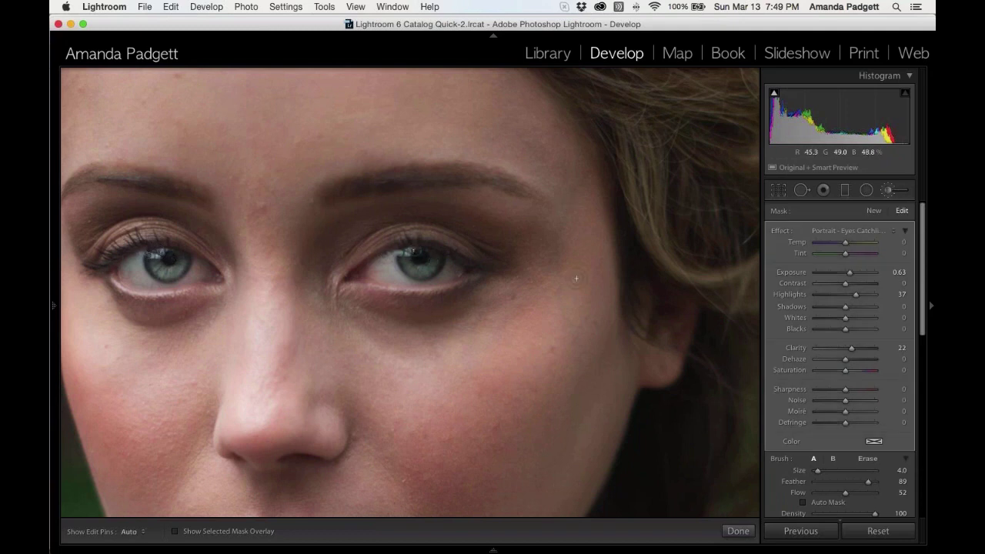
Step: Add a Portrait - Eyes Whiten brush with lower feather and paint the eye whites
left_click(874, 211)
left_click(850, 231)
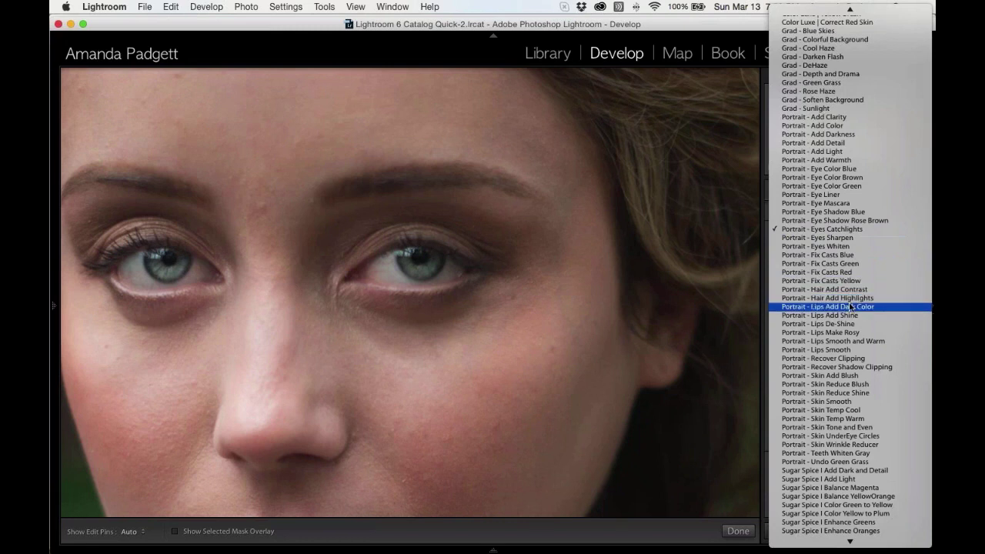
left_click(853, 247)
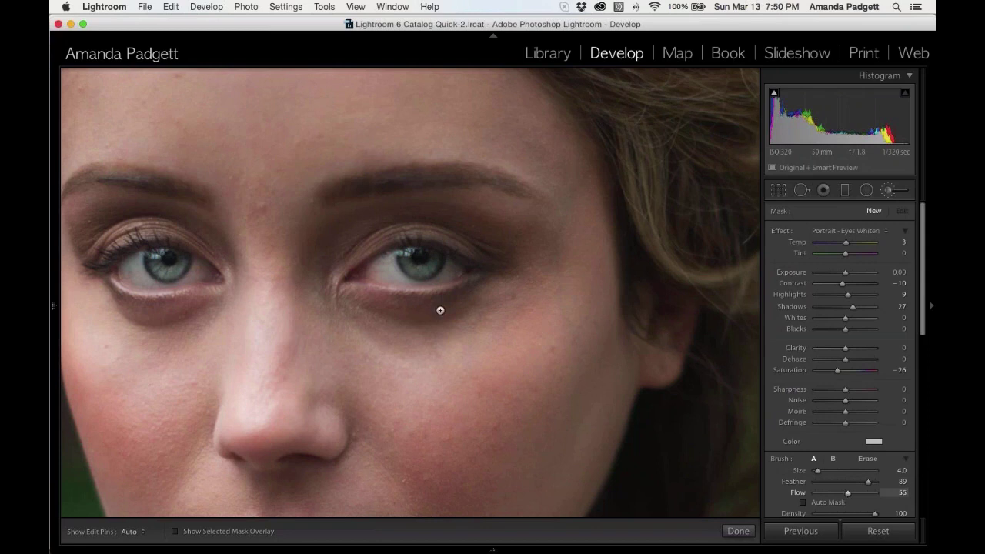
left_click_drag(868, 482, 841, 485)
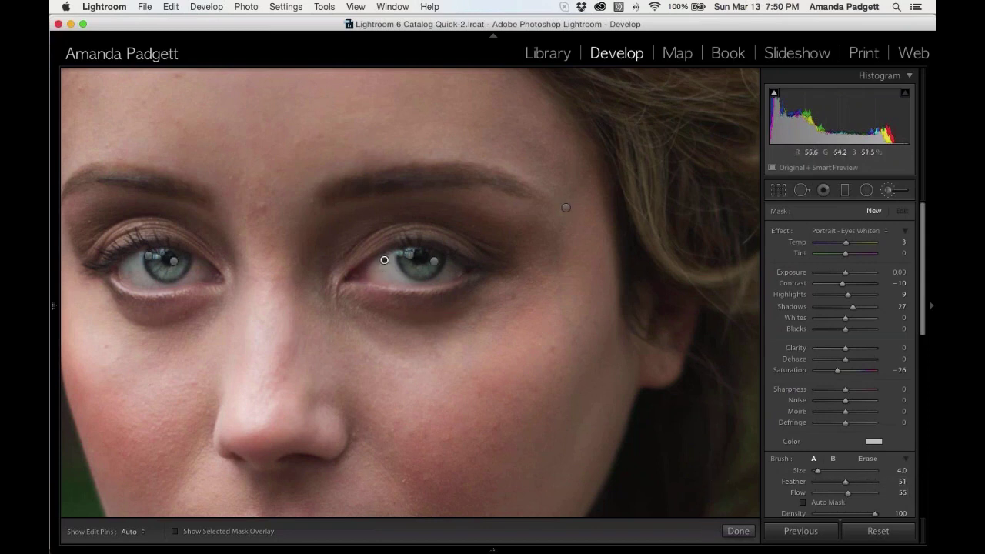
key("h")
left_click_drag(464, 274, 444, 271)
key("h")
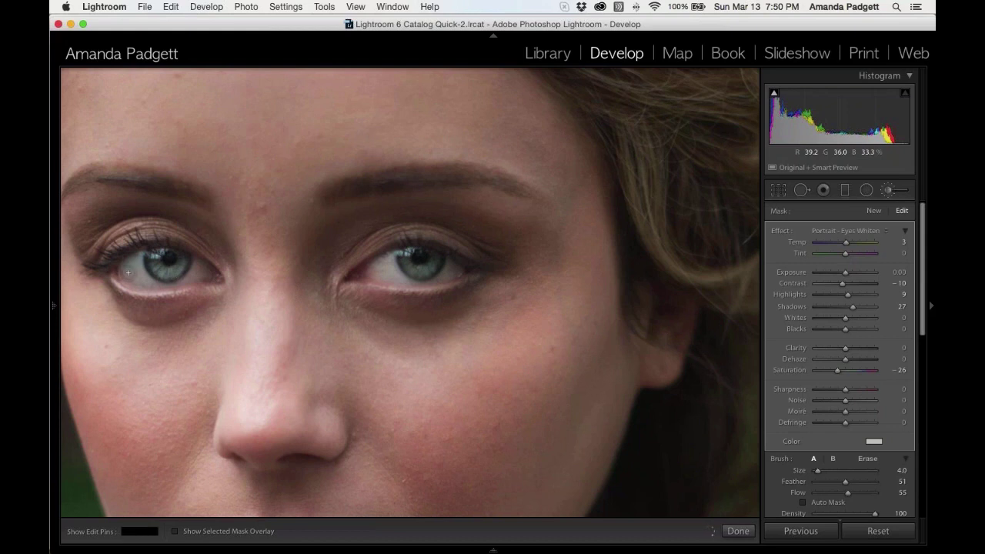
key("h")
key("h")
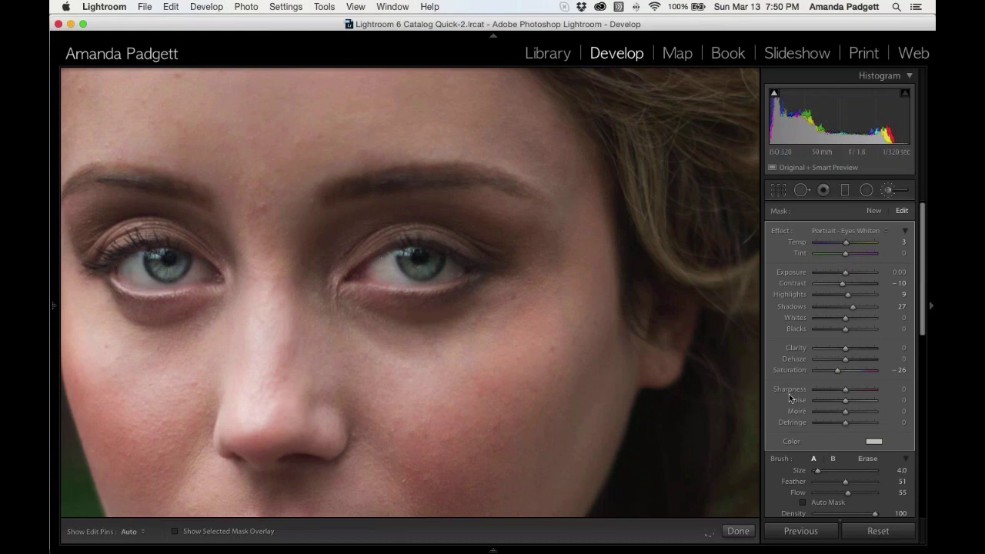
Step: Apply a larger Portrait - Skin UnderEye Circles brush under the left eye
left_click(874, 210)
left_click(857, 231)
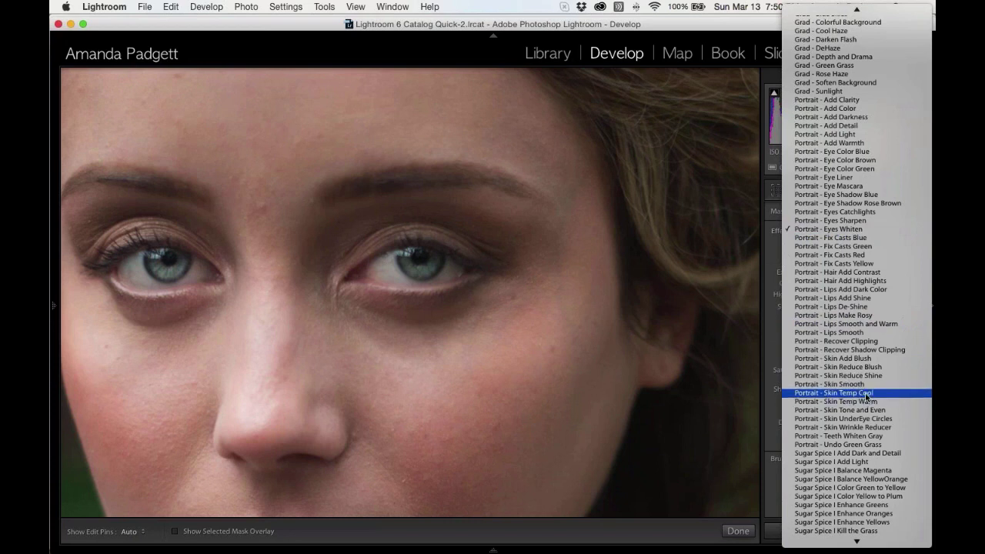
left_click(843, 419)
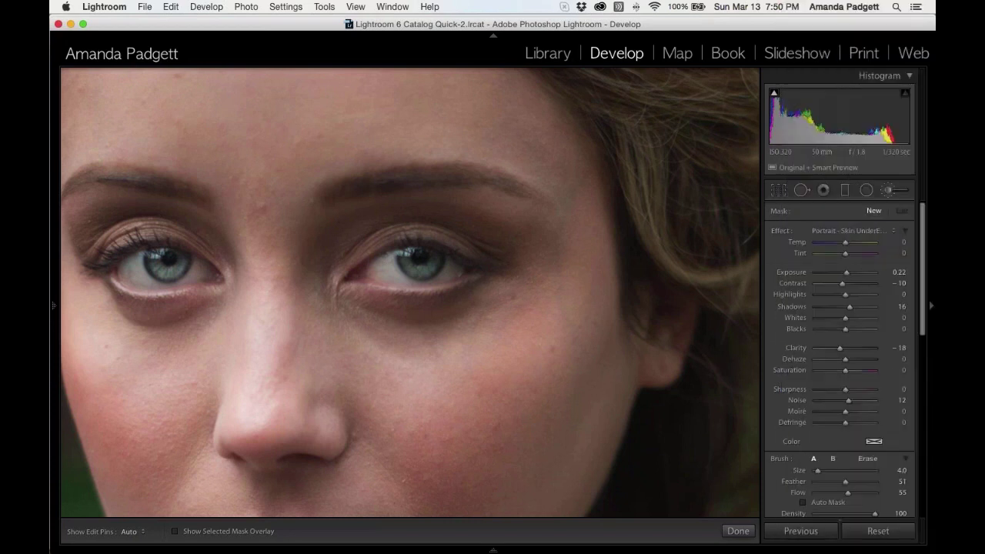
key("bracketright")
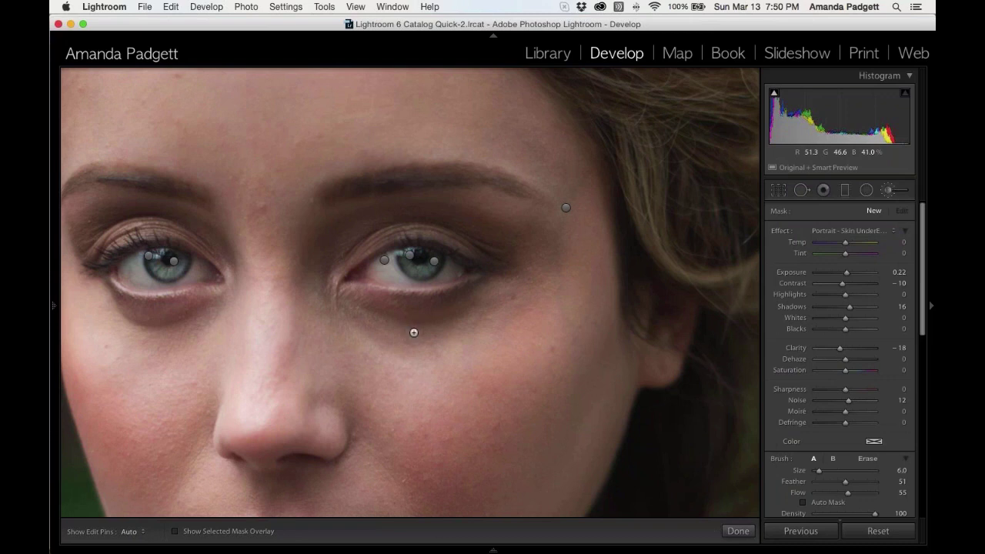
key("bracketright")
key("h")
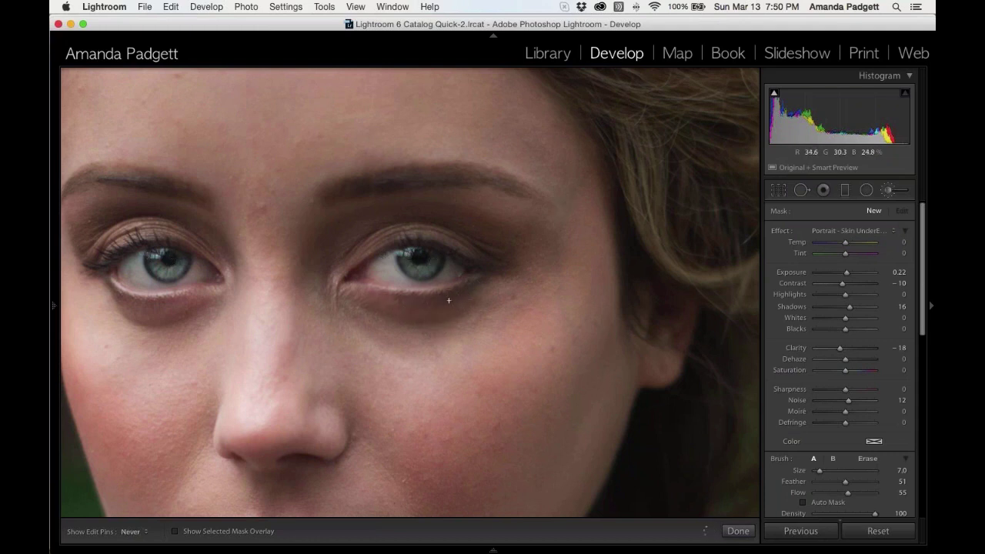
left_click_drag(108, 308, 161, 312)
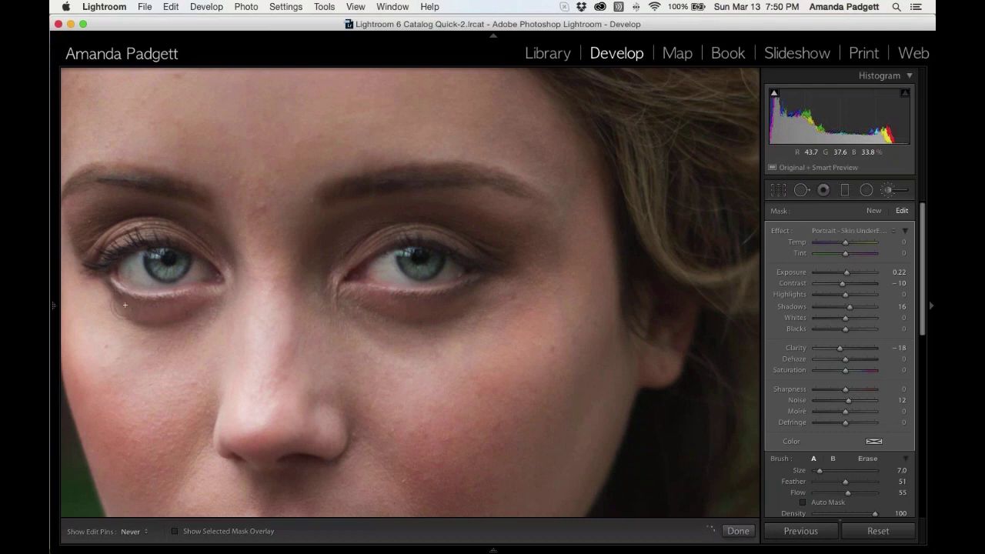
key("h")
key("h")
mouse_move(353, 306)
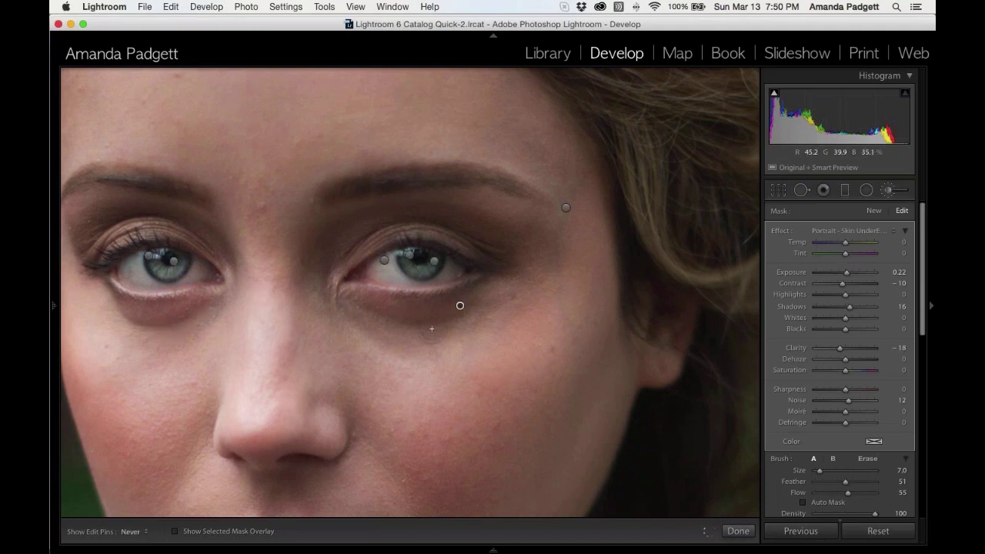
key("h")
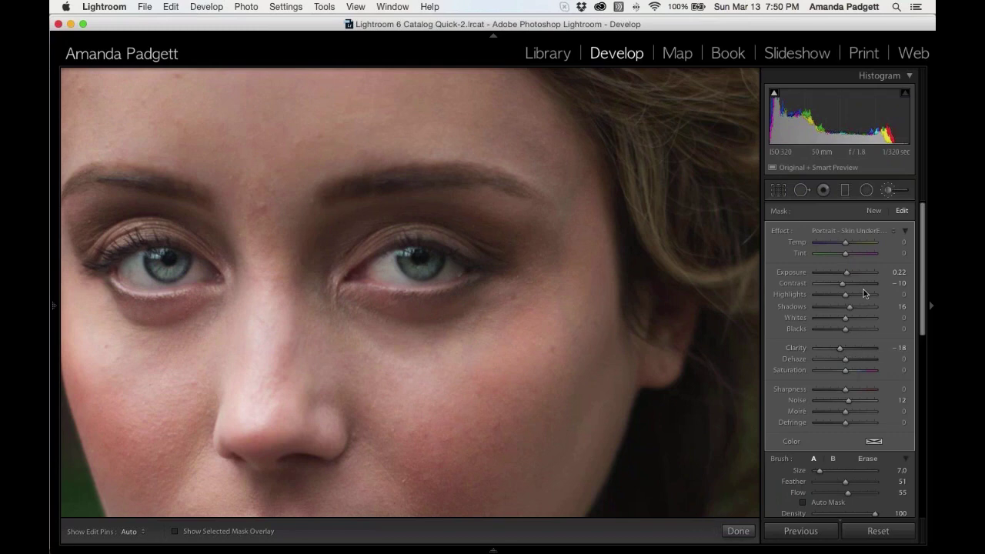
Step: Set up a Portrait - Eye Liner brush at flow 72 and size 2.0 for the lash lines
left_click(873, 210)
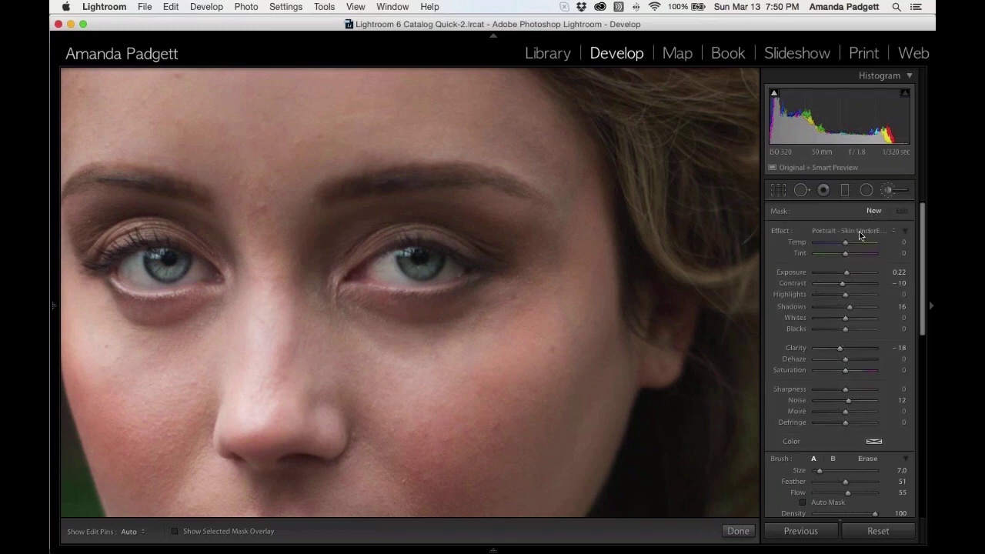
left_click(861, 231)
scroll(858, 159, "up", 3)
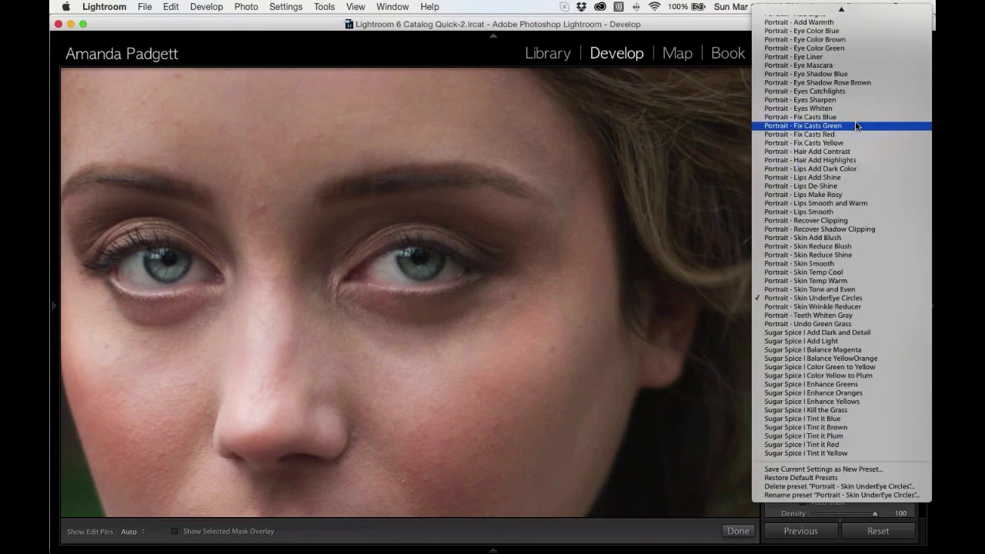
scroll(856, 126, "up", 1)
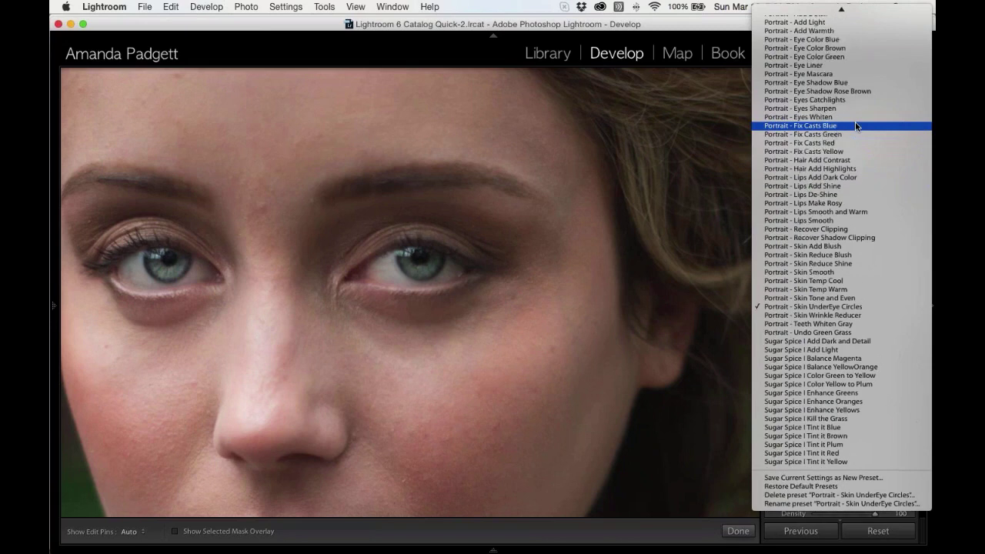
left_click(850, 65)
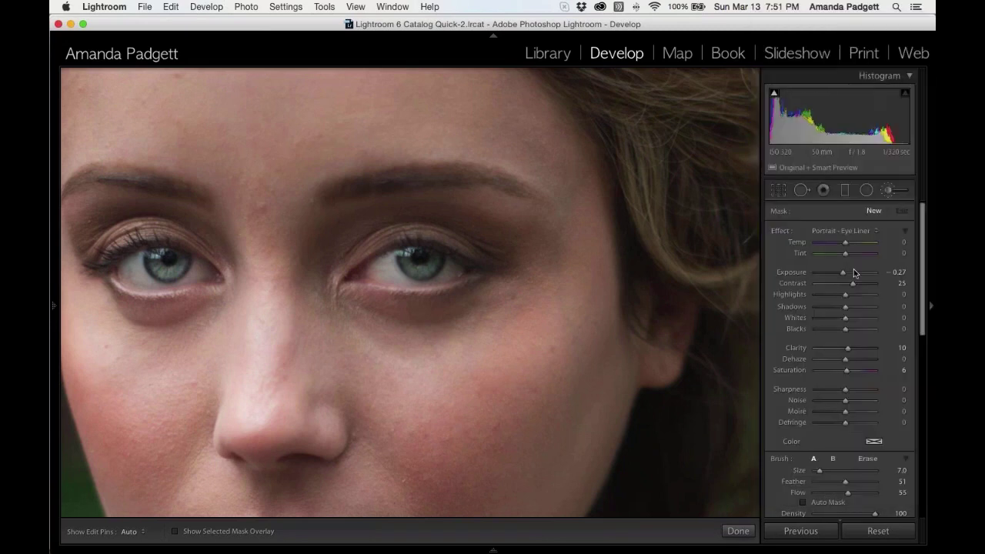
left_click_drag(847, 492, 858, 493)
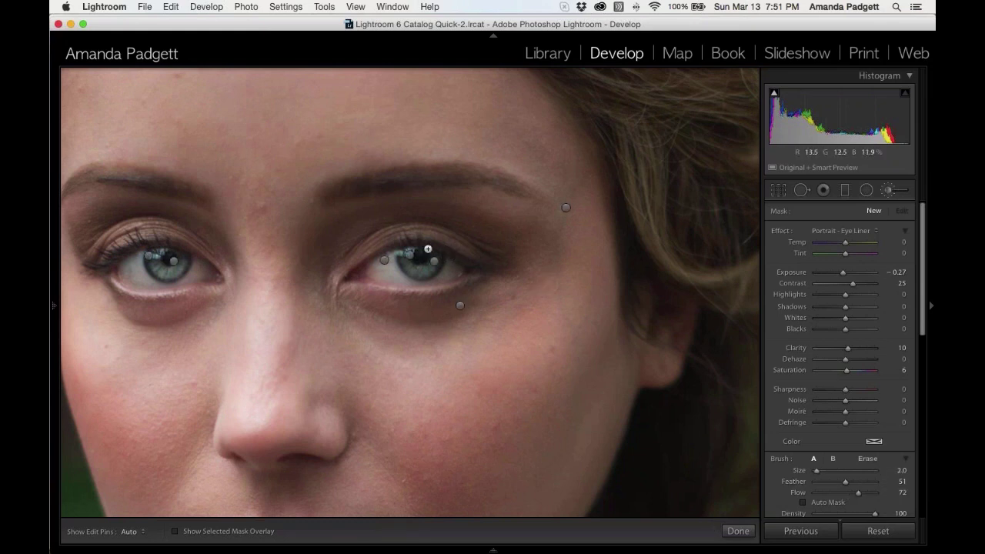
key("bracketleft")
key("h")
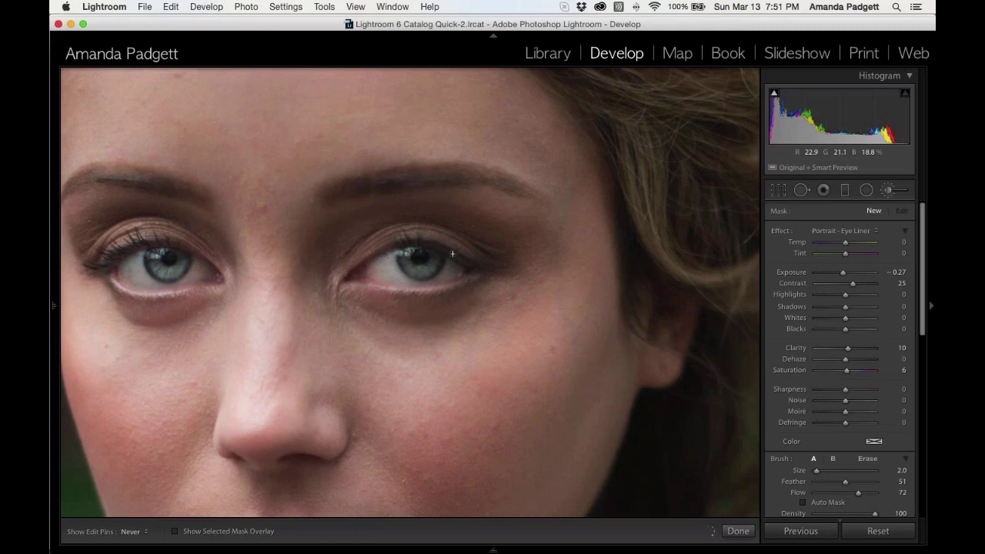
key("h")
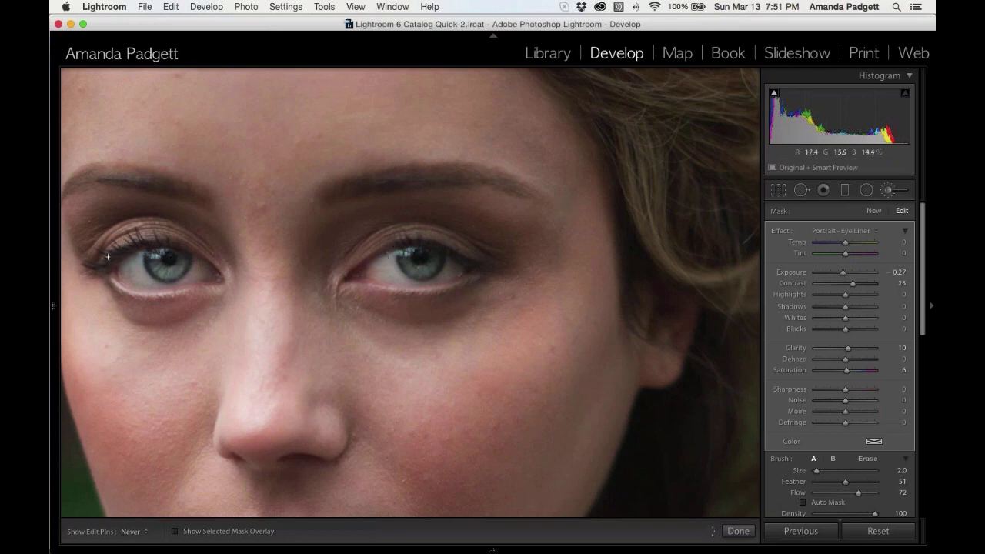
key("h")
key("h")
key("h")
key("h")
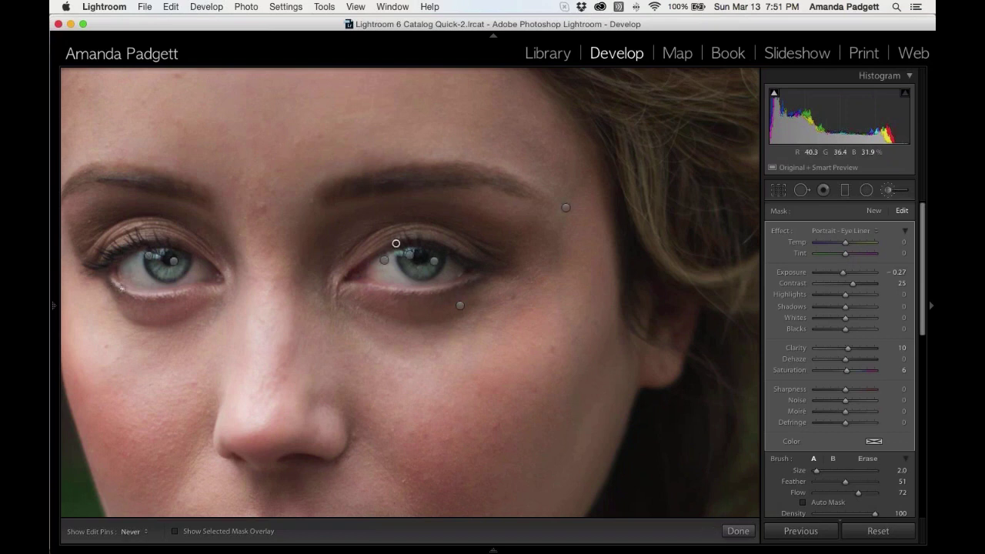
key("h")
key("h")
Step: Lower the Eye Liner brush flow to 45 and zoom out to the whole portrait
left_click_drag(857, 492, 841, 494)
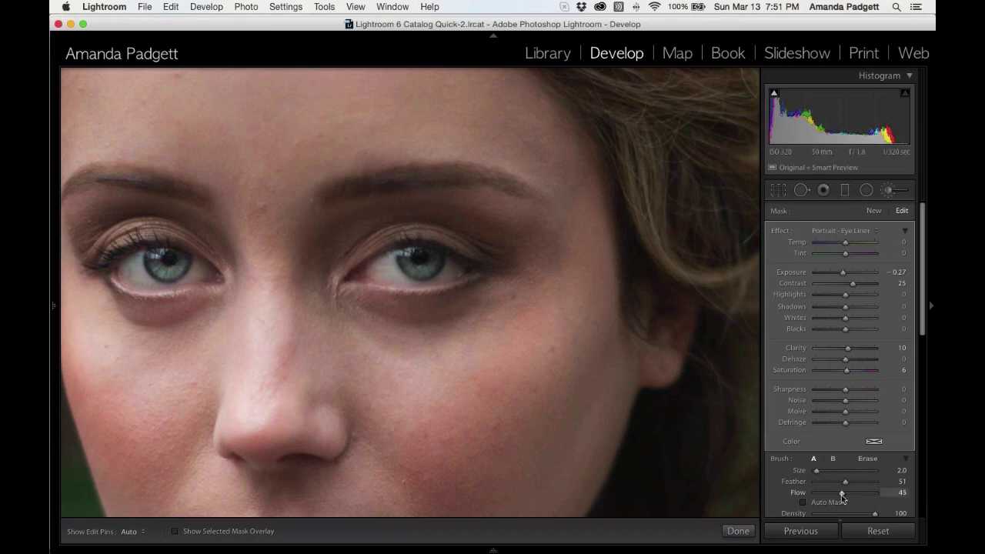
scroll(395, 243, "up", 3)
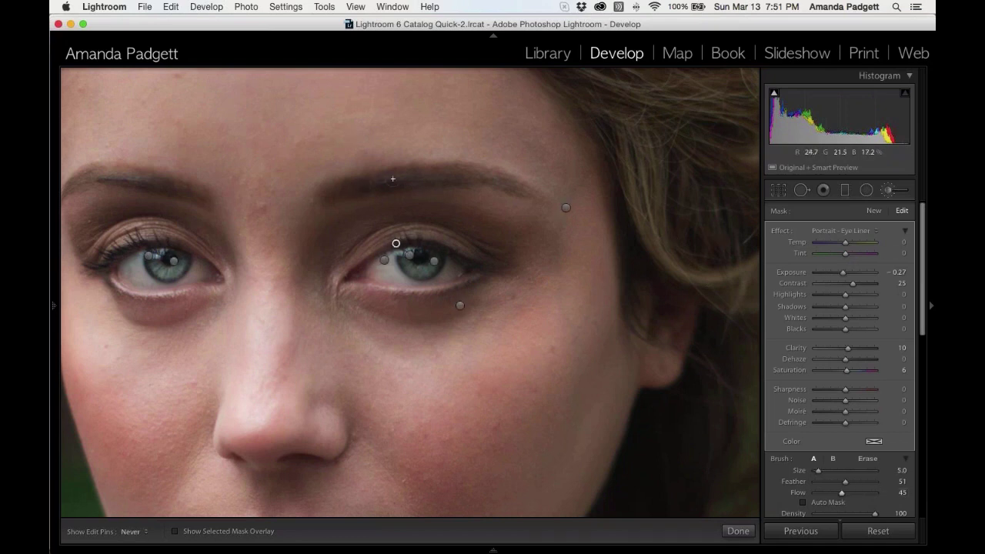
key("h")
key("h")
key("h")
key("h")
key("z")
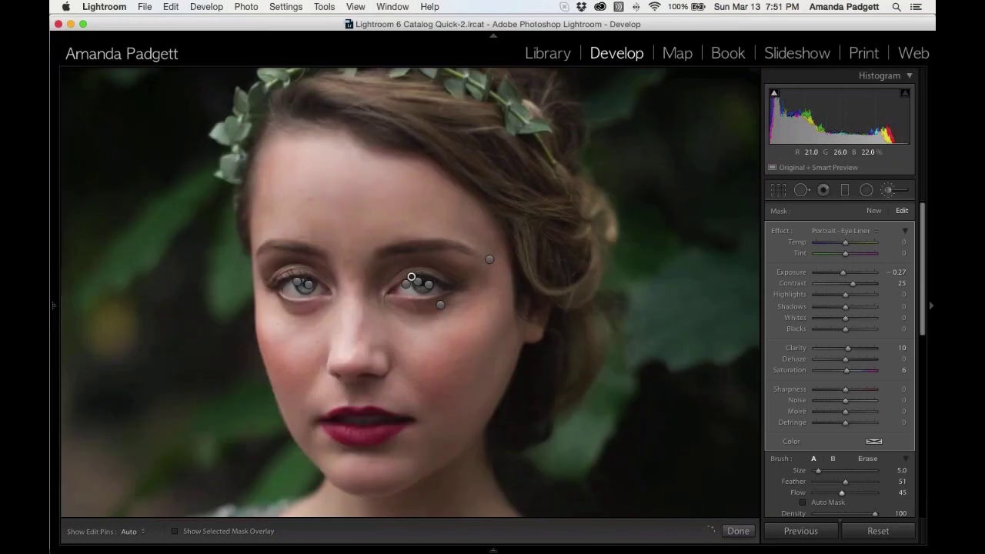
Step: Set up a Portrait - Skin Smooth brush with Flow 100, Feather 87 and the mask overlay shown
left_click(874, 211)
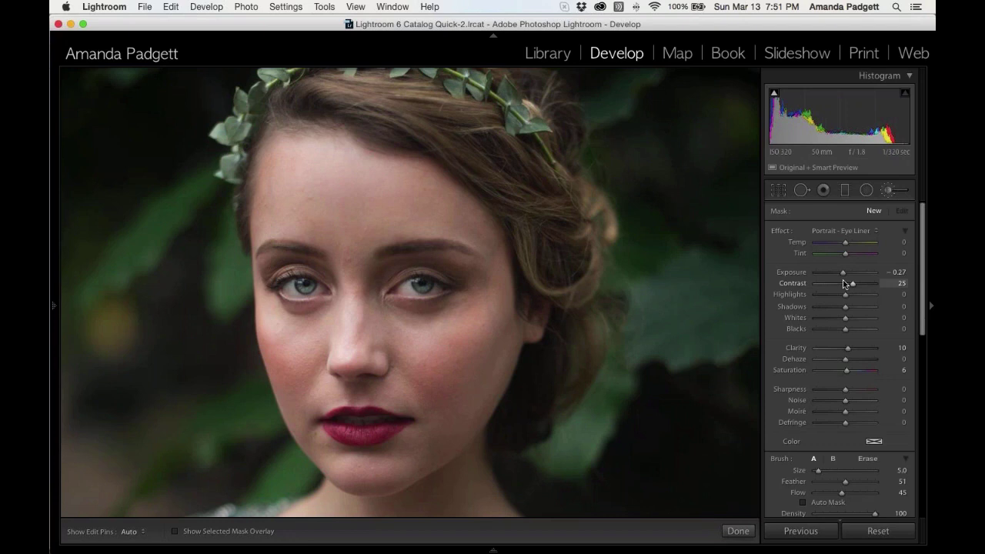
left_click(867, 228)
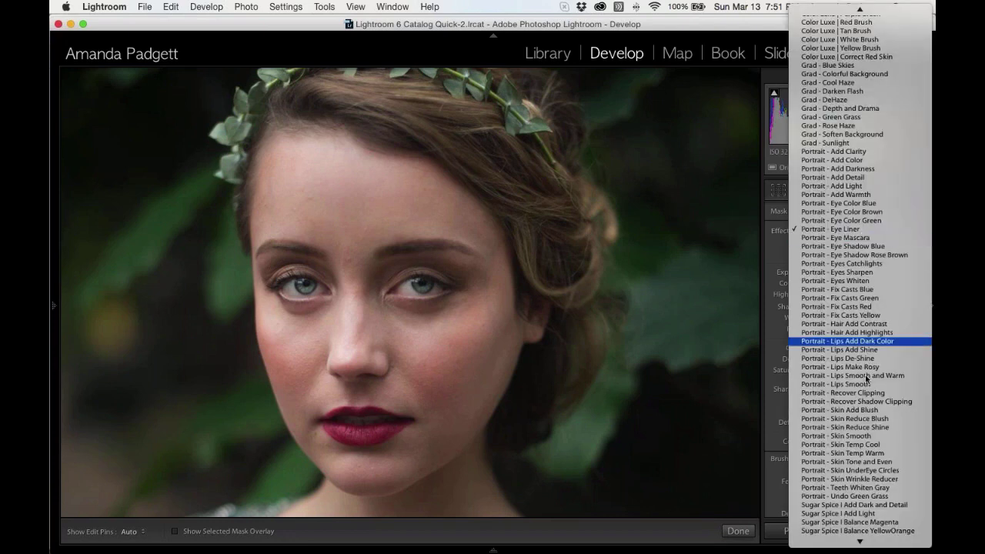
left_click(855, 437)
scroll(850, 450, "down", 3)
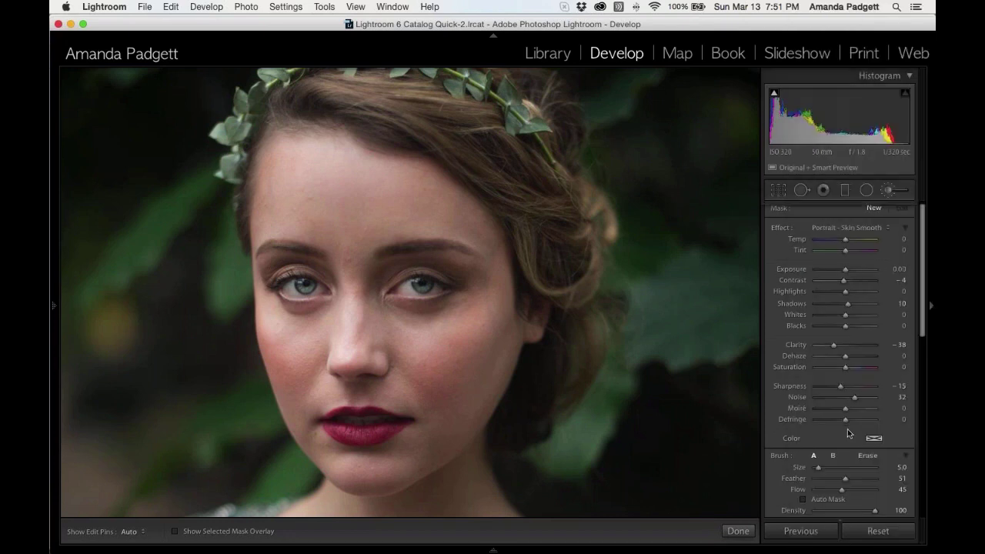
double_click(853, 457)
left_click_drag(845, 445, 867, 445)
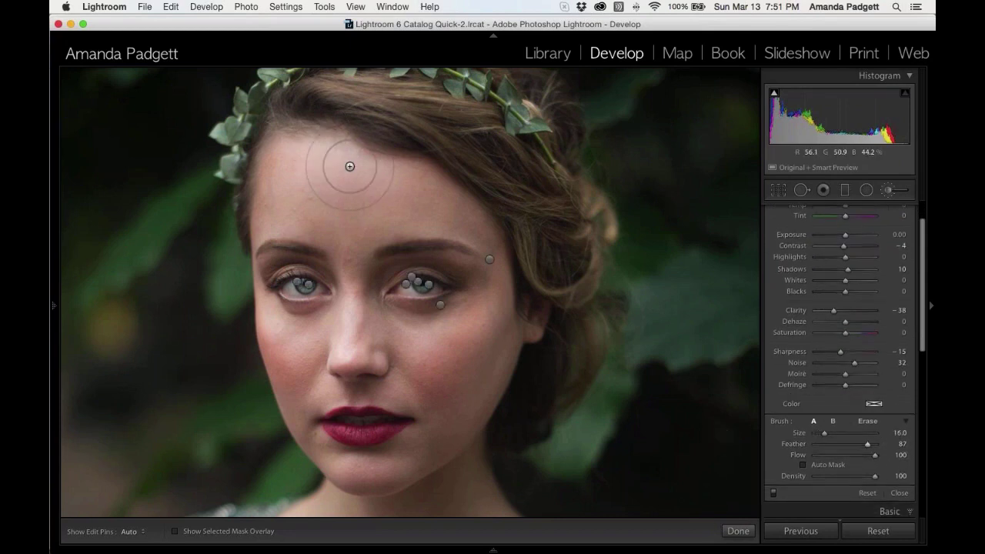
scroll(354, 174, "up", 5)
key("o")
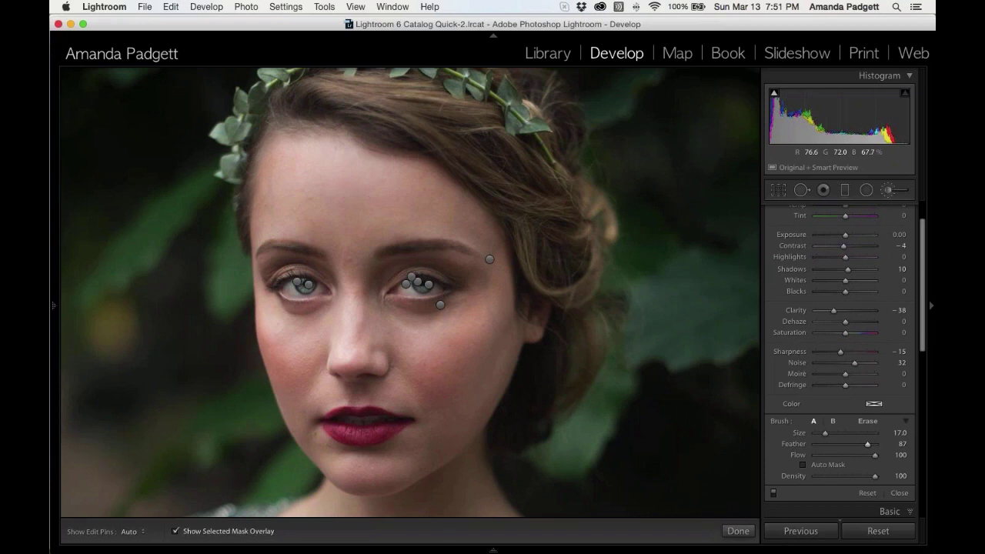
scroll(354, 174, "up", 2)
Step: Paint smoothing over forehead, face, jaw and neck, then set an eraser at flow 57
mouse_move(341, 202)
left_mouse_down()
mouse_move(324, 174)
mouse_move(400, 223)
mouse_move(346, 254)
left_mouse_up()
key("h")
mouse_move(324, 318)
left_mouse_down()
mouse_move(380, 367)
mouse_move(451, 320)
mouse_move(440, 415)
mouse_move(401, 457)
mouse_move(298, 291)
mouse_move(293, 312)
mouse_move(294, 257)
mouse_move(328, 348)
mouse_move(415, 419)
left_mouse_up()
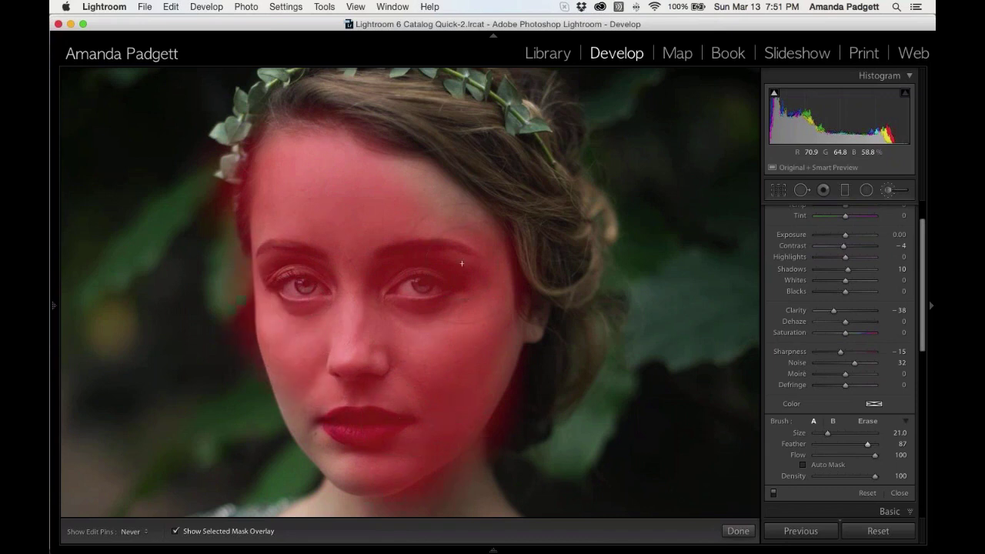
mouse_move(462, 263)
left_mouse_down()
mouse_move(407, 162)
mouse_move(405, 388)
mouse_move(368, 432)
mouse_move(329, 449)
mouse_move(371, 465)
mouse_move(428, 459)
mouse_move(458, 429)
mouse_move(461, 232)
left_mouse_up()
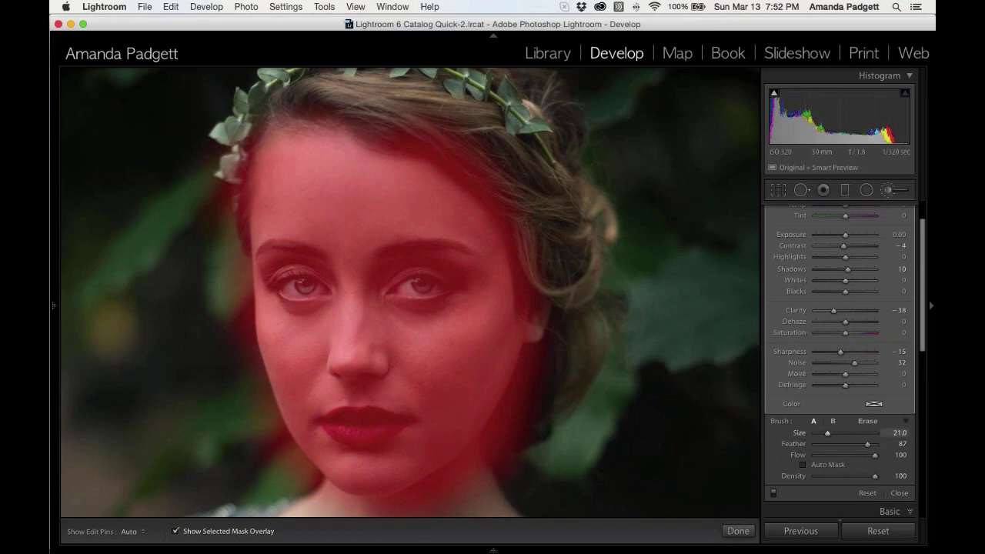
left_click(868, 422)
left_click_drag(840, 455, 865, 449)
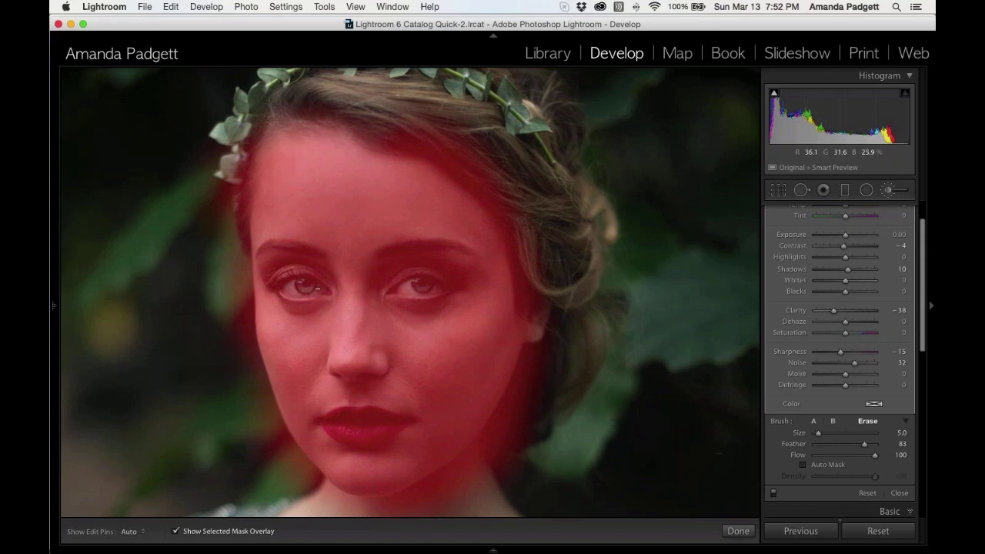
Step: Erase the smoothing mask from both eyes and both eyebrows with feather 83
key("h")
left_click_drag(293, 290, 275, 280)
left_click_drag(259, 248, 310, 251)
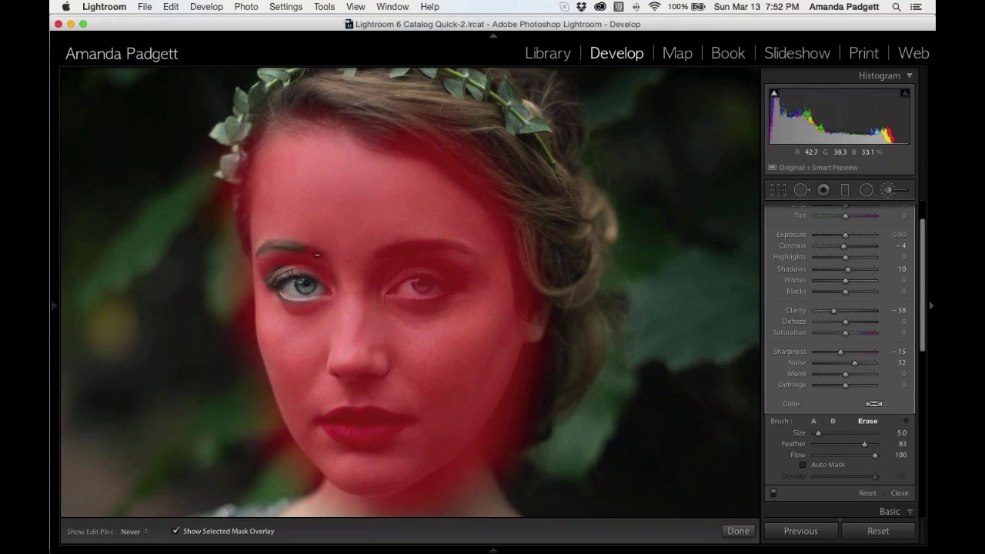
key("h")
left_click_drag(392, 248, 462, 249)
key("h")
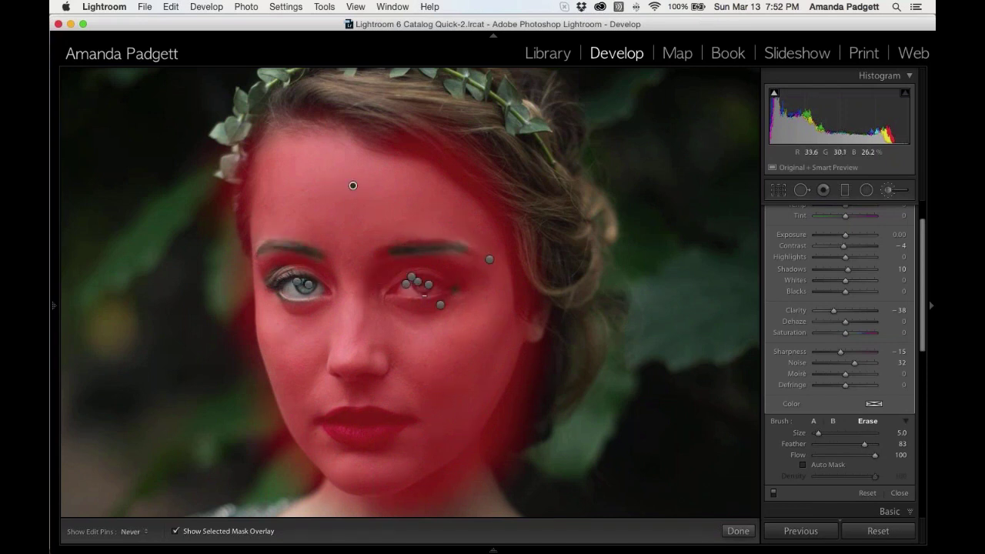
mouse_move(454, 293)
left_mouse_down()
mouse_move(389, 288)
mouse_move(428, 282)
mouse_move(414, 281)
left_mouse_up()
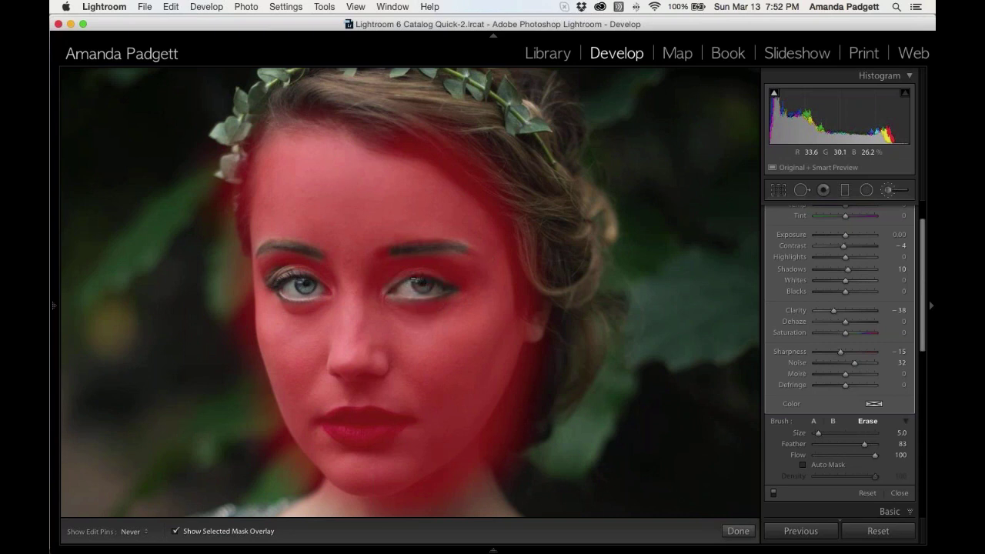
key("h")
Step: Erase smoothing from the nose tip and upper lip, then hide the mask overlay
left_click_drag(347, 382, 333, 380)
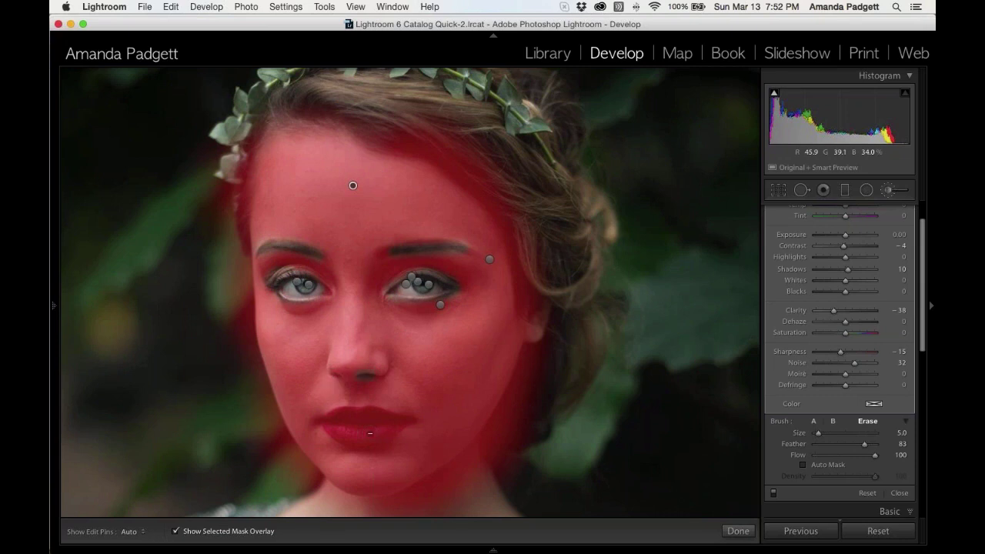
key("h")
mouse_move(335, 432)
left_mouse_down()
mouse_move(369, 410)
mouse_move(400, 424)
mouse_move(329, 423)
left_mouse_up()
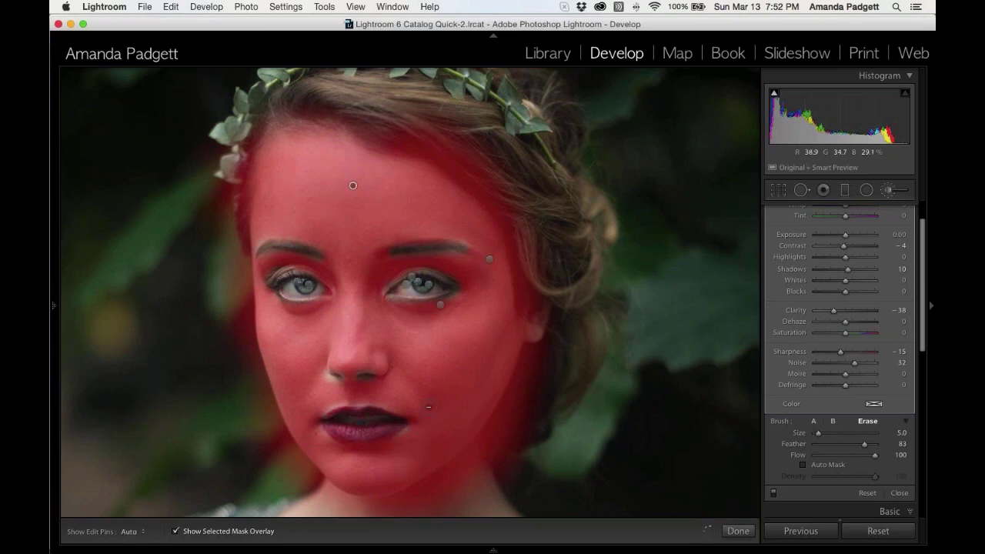
key("o")
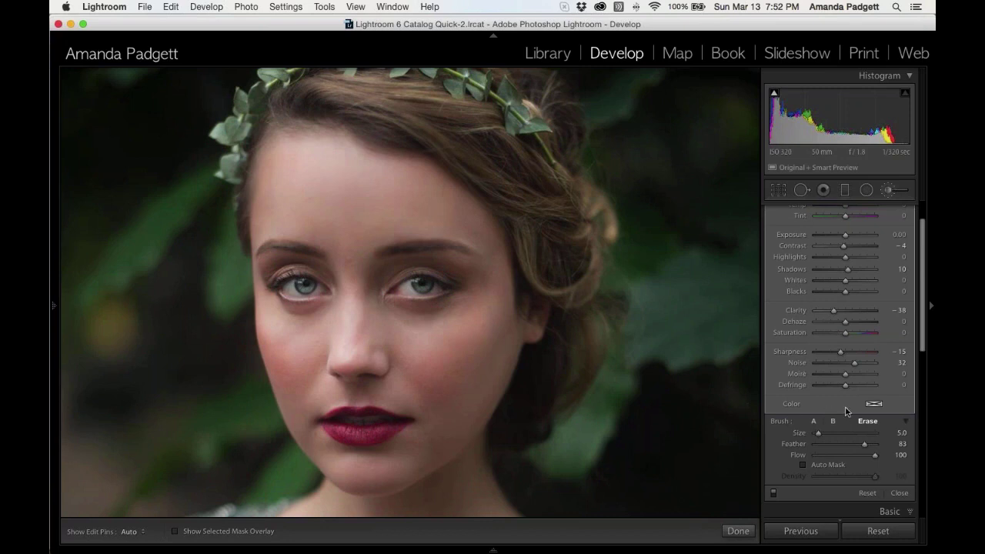
Step: Show Before/After side by side with panels hidden, zoomed on the eyes, and finish the brush
key("y")
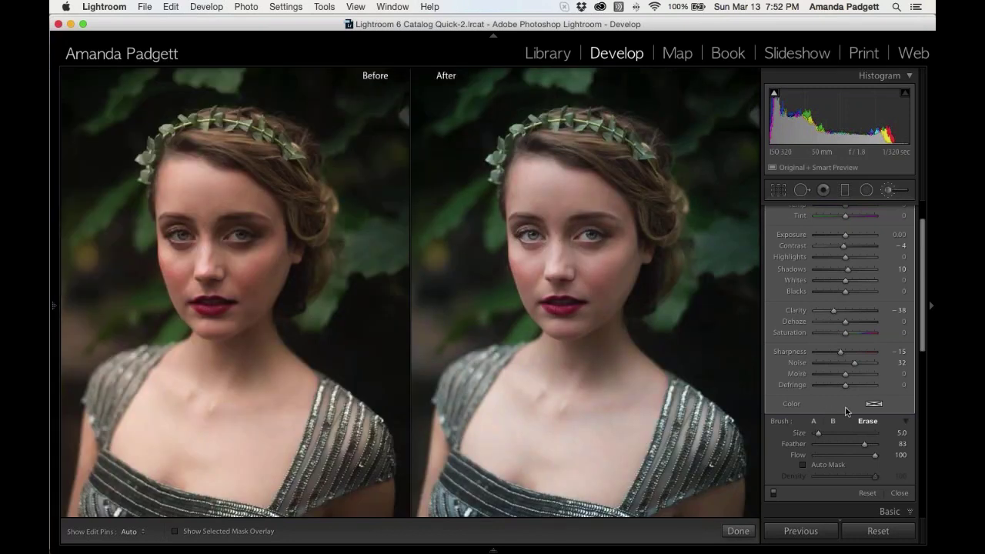
key("Tab")
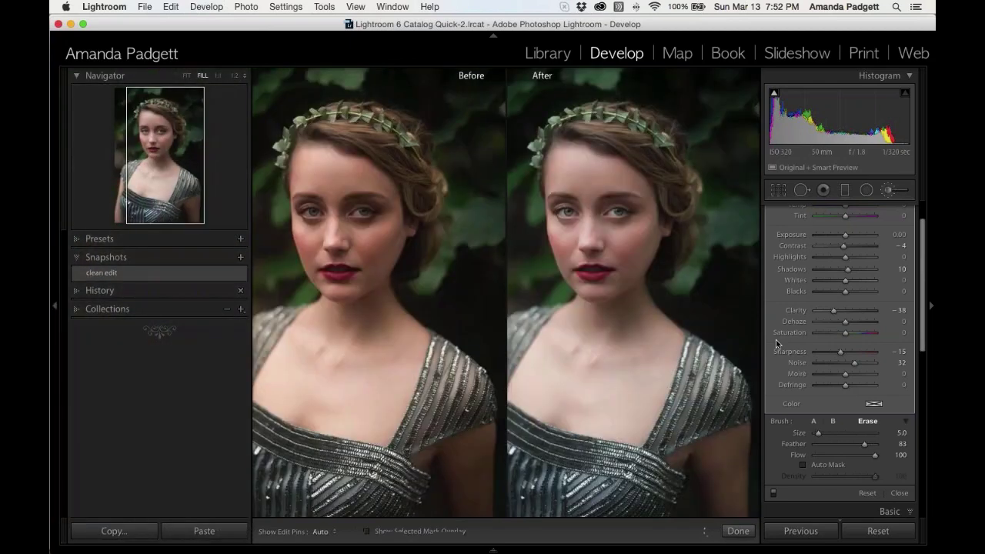
key("Tab")
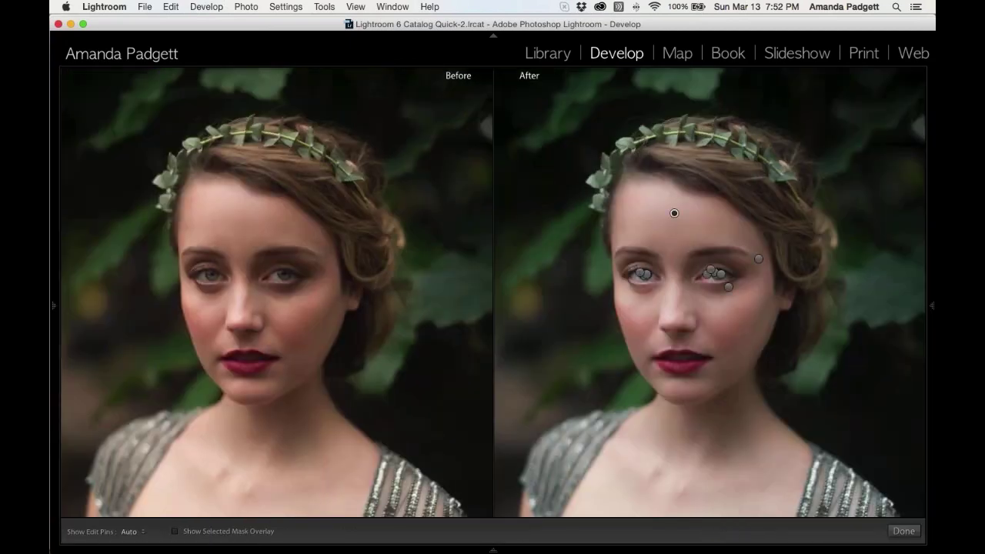
key("z")
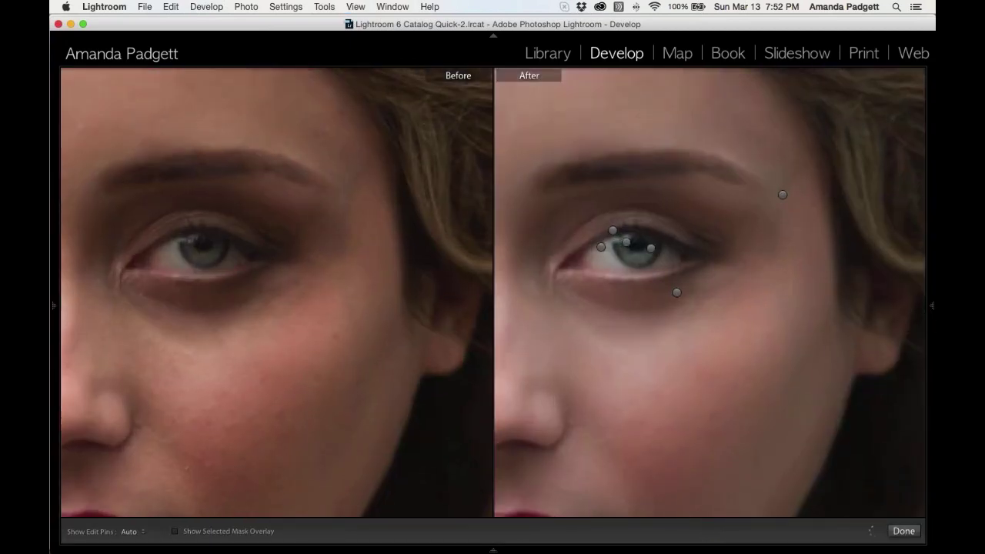
left_click(903, 531)
left_click_drag(660, 372, 807, 370)
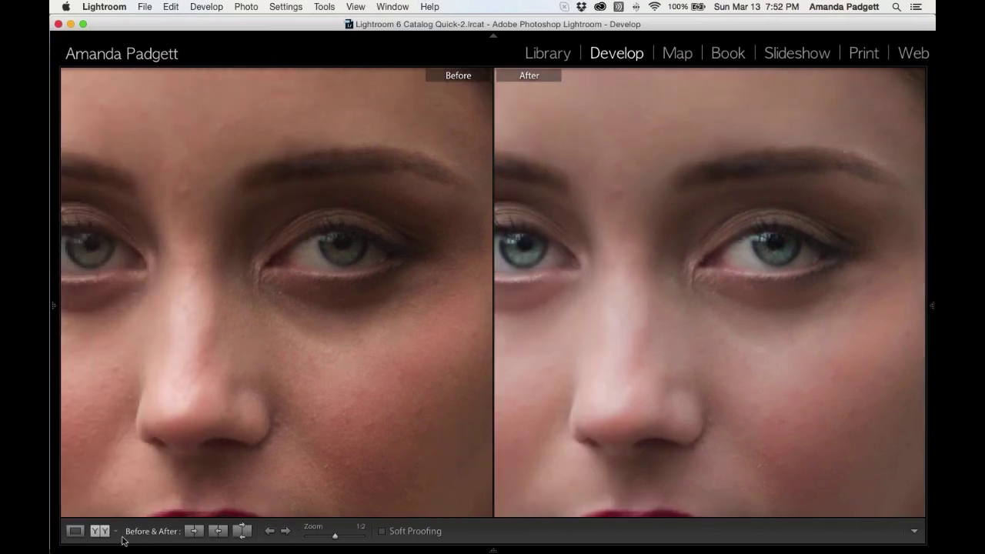
Step: Switch the comparison to the Left/Right Split layout, centred on the face
left_click(116, 531)
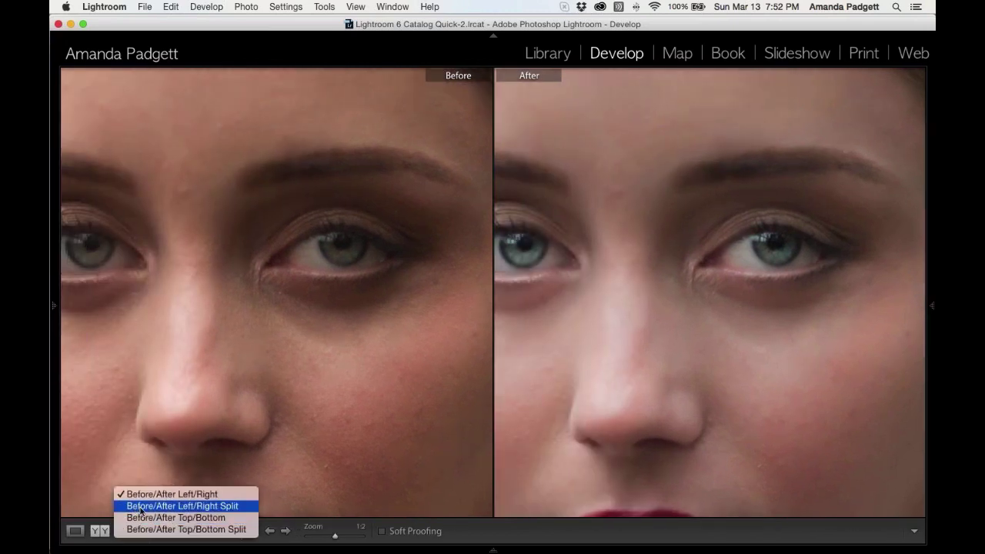
left_click(141, 509)
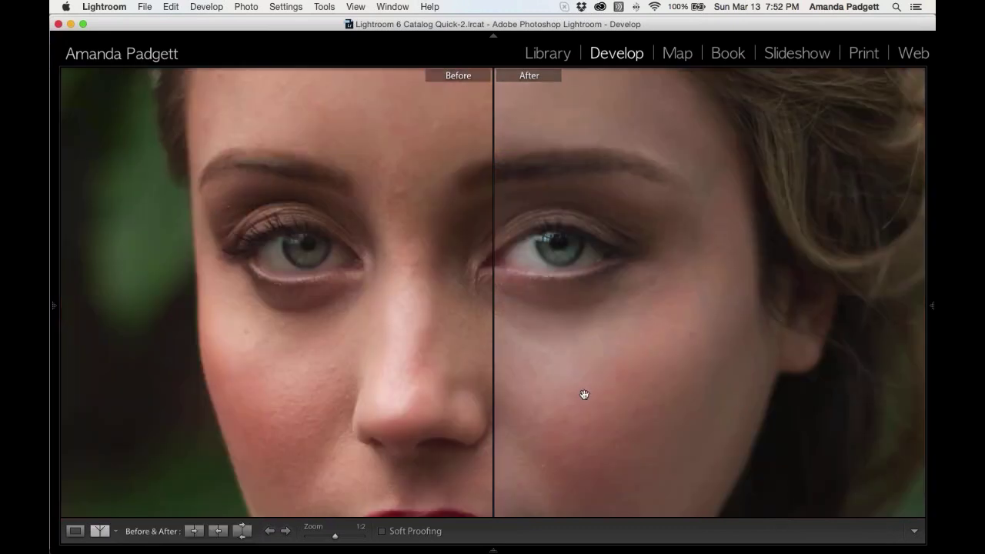
left_click_drag(584, 394, 677, 399)
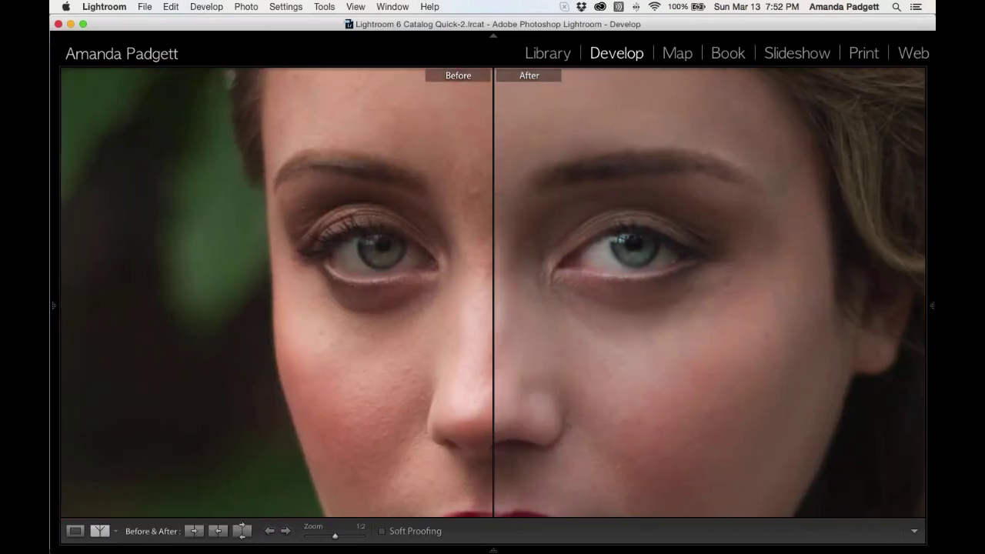
Step: Return to full Before/After Left/Right images zoomed to Fill, with the adjustment panel docked
left_click(117, 533)
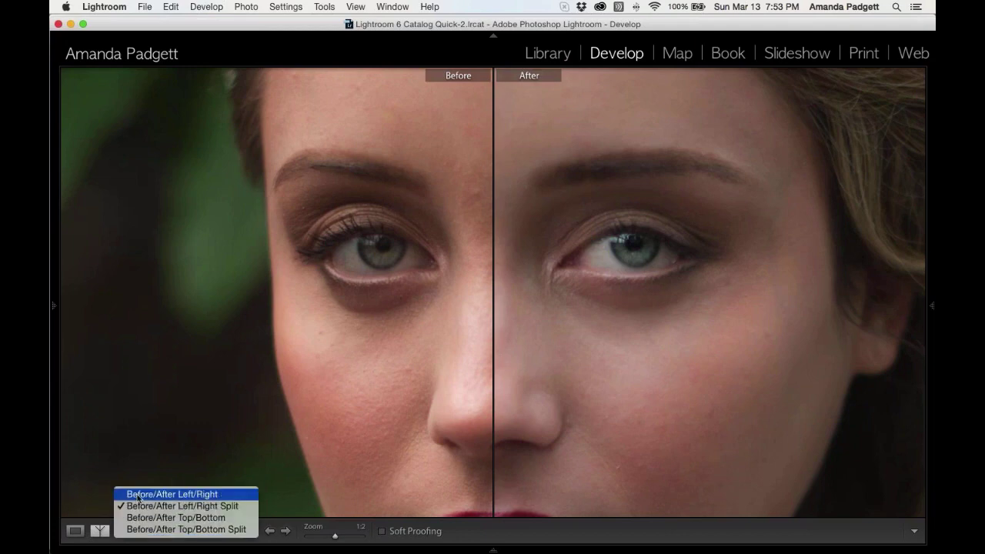
left_click(153, 491)
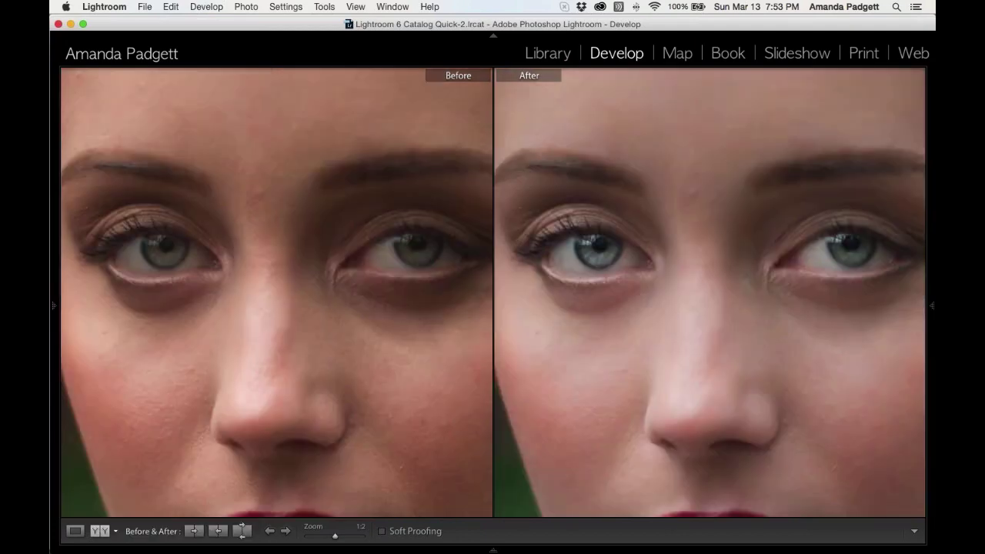
left_click(601, 432)
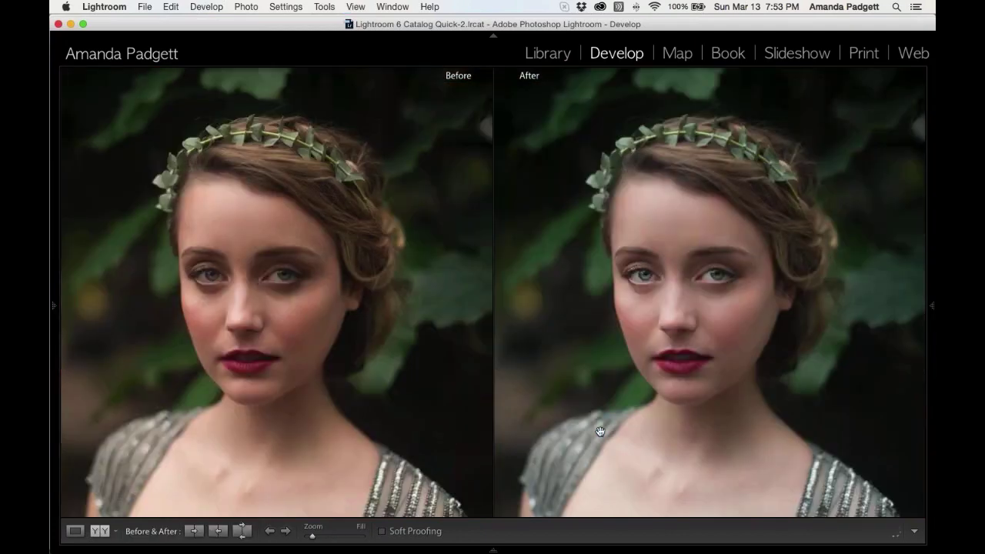
mouse_move(930, 324)
left_click(931, 306)
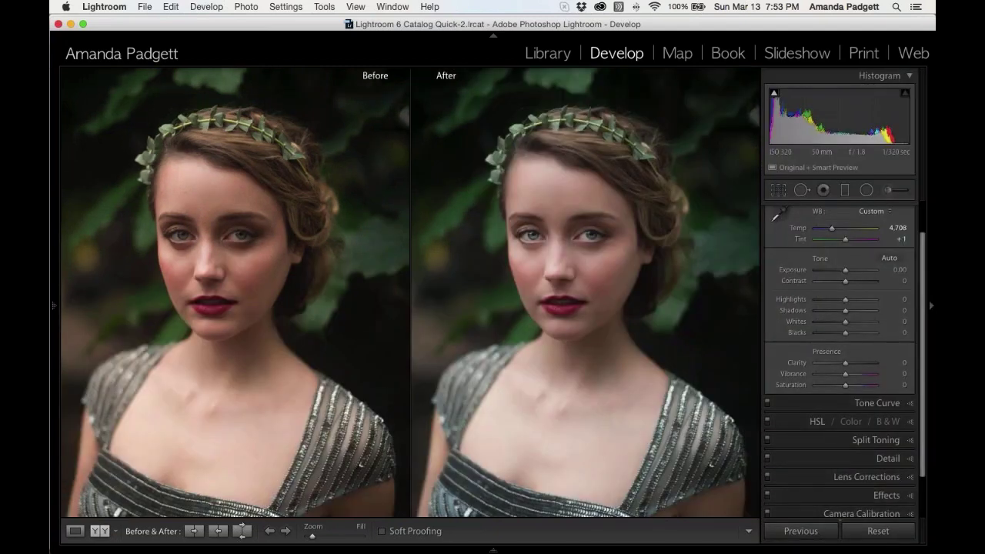
Step: Add a Temp brush adjustment, raise warmth to 12 then lower it to 9, and close the brush
left_click(902, 193)
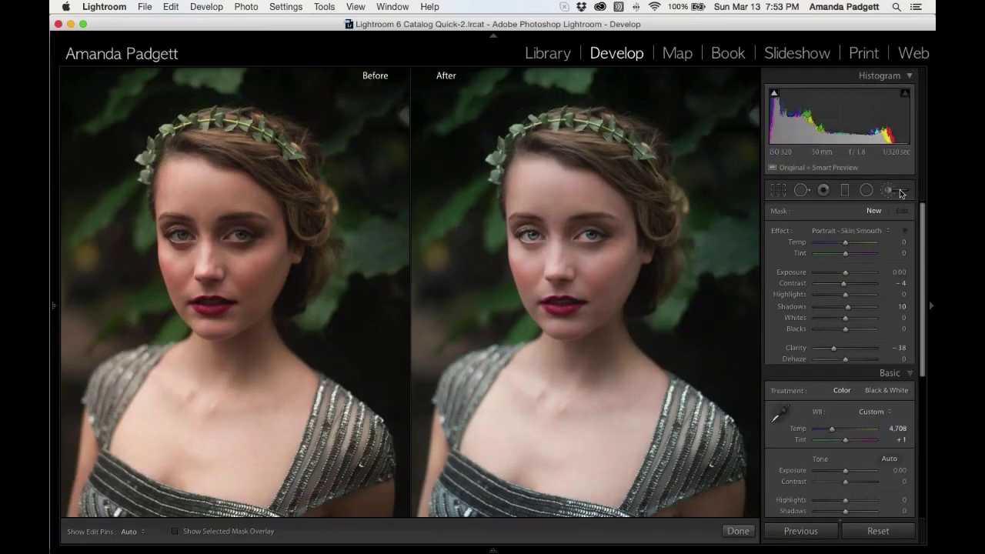
left_click(846, 230)
scroll(849, 231, "up", 20)
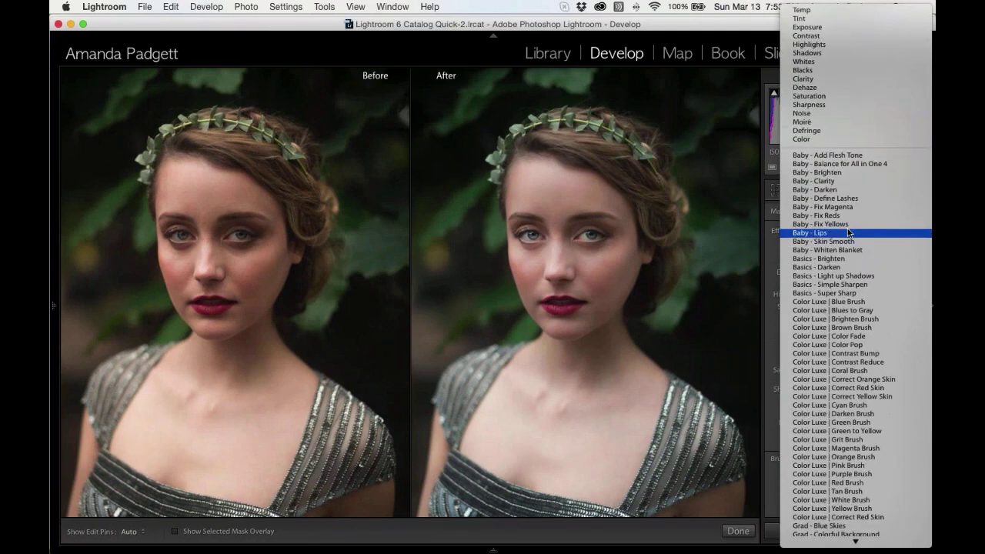
left_click(846, 10)
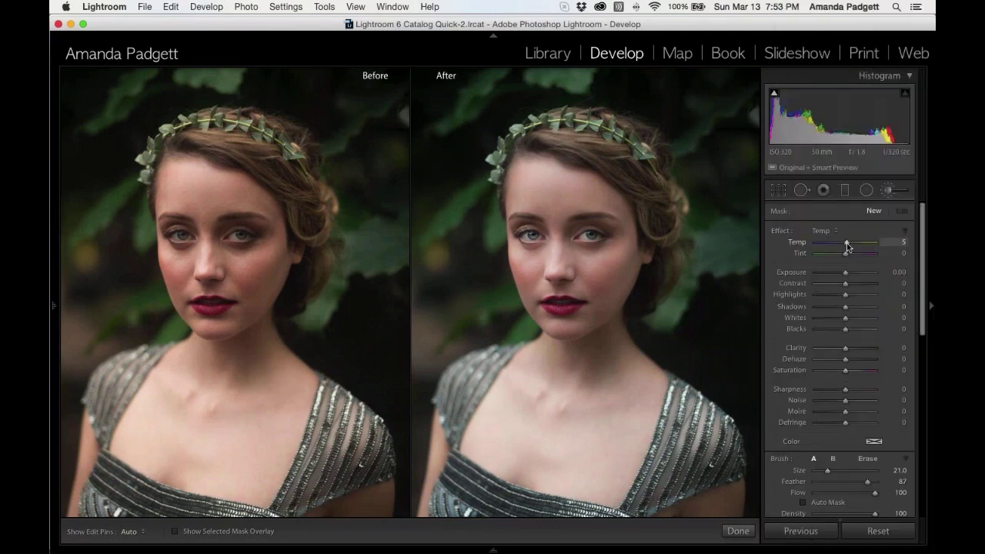
left_click_drag(849, 246, 850, 245)
key("h")
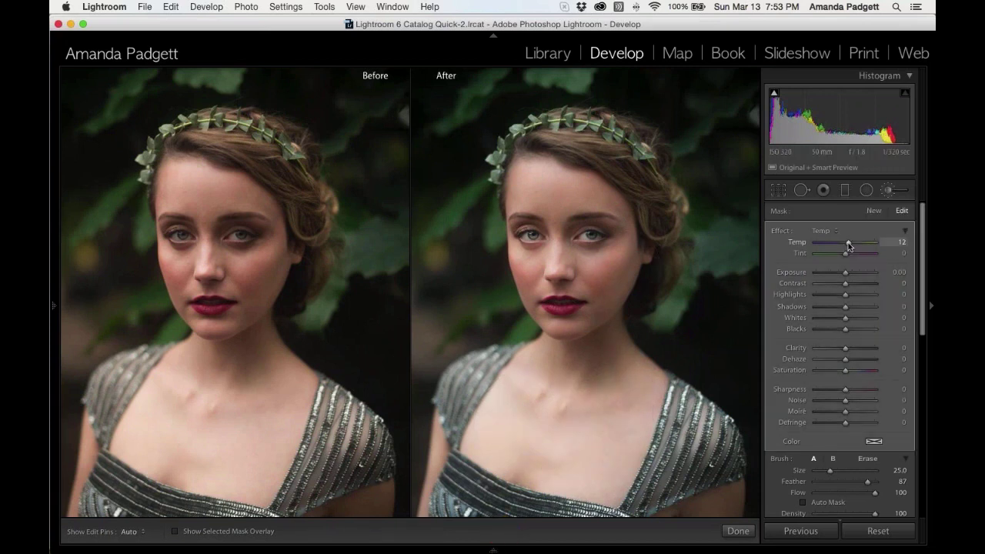
left_click_drag(848, 243, 847, 243)
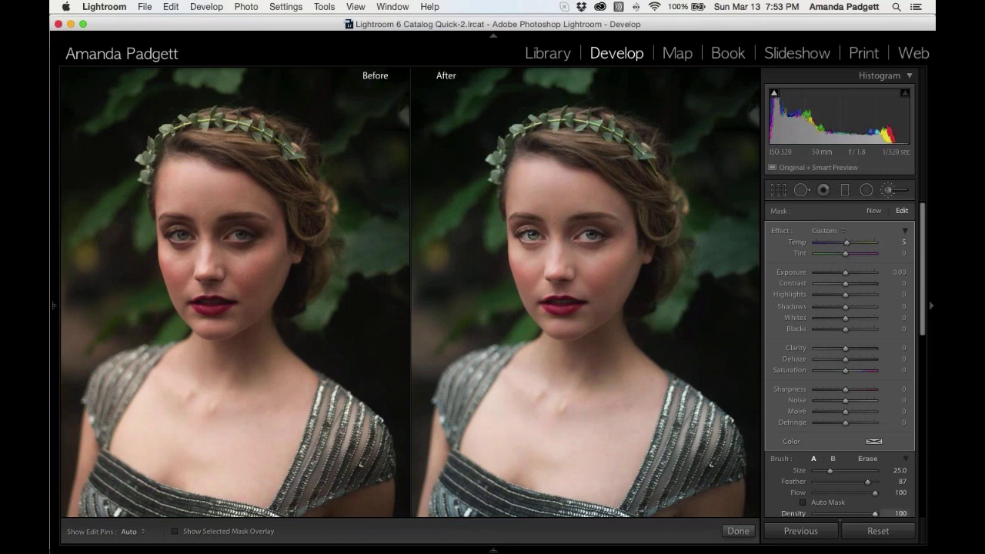
key("k")
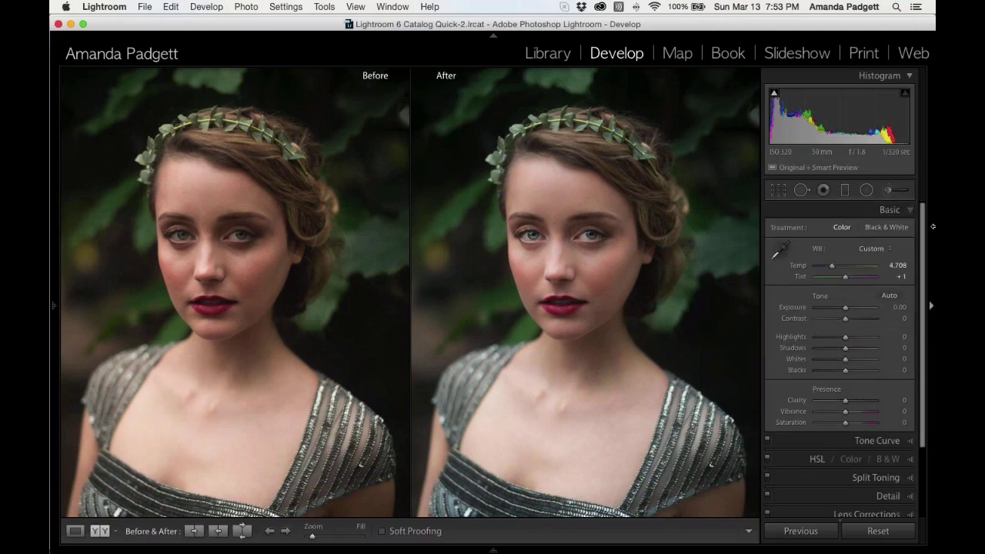
key("z")
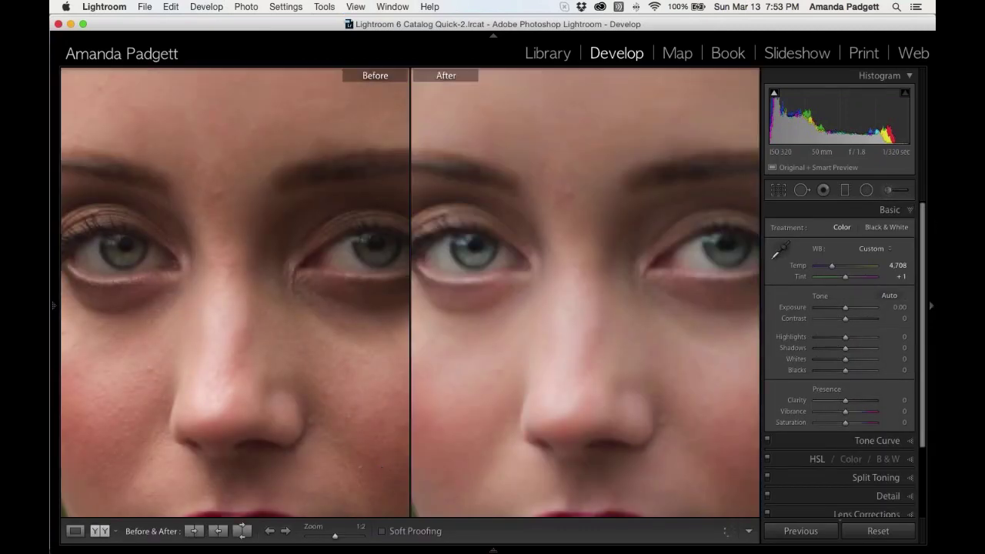
left_click_drag(335, 539, 331, 541)
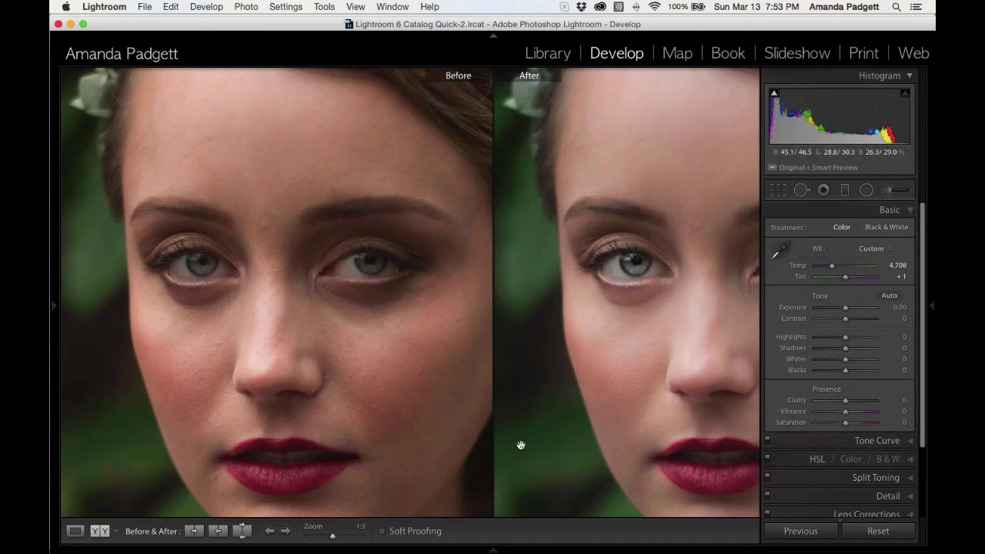
key("Tab")
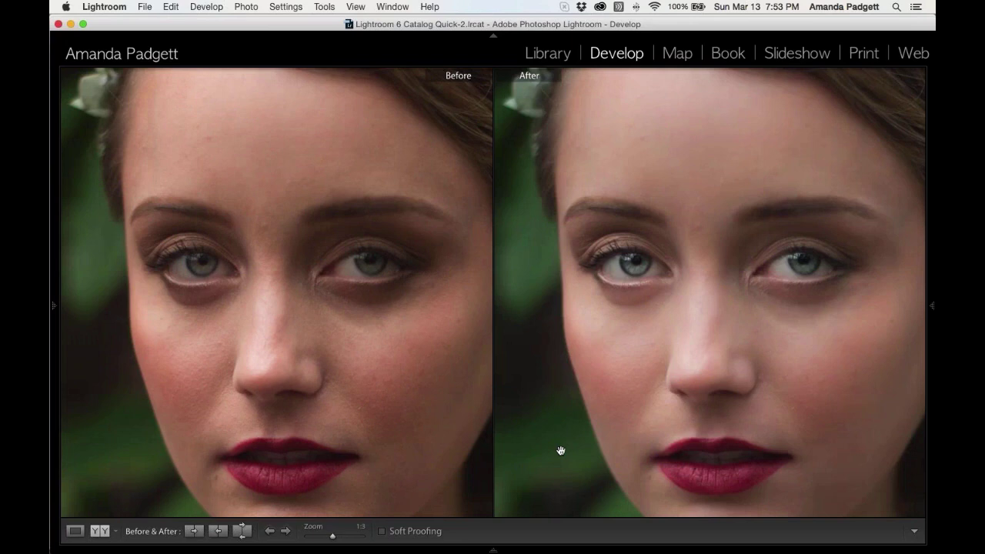
key("z")
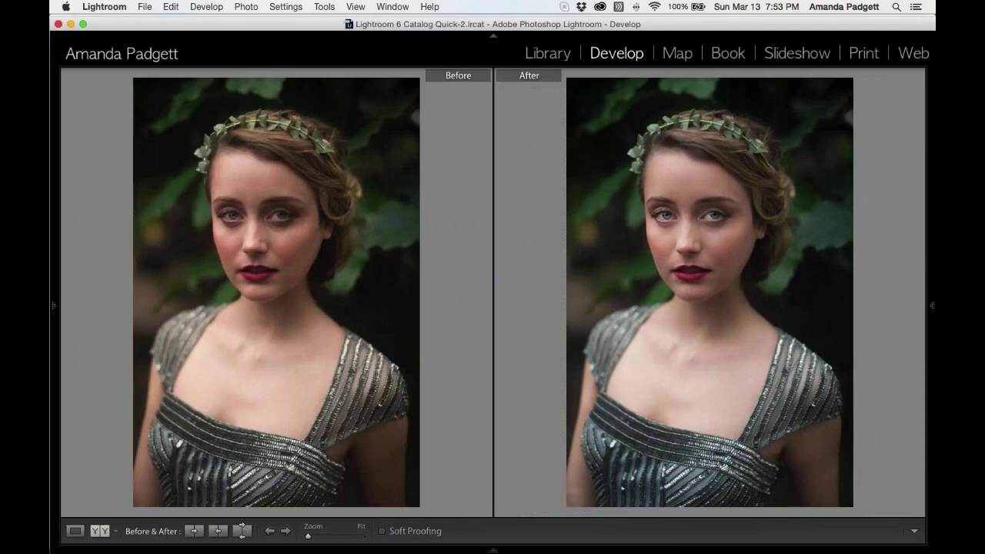
left_click(931, 306)
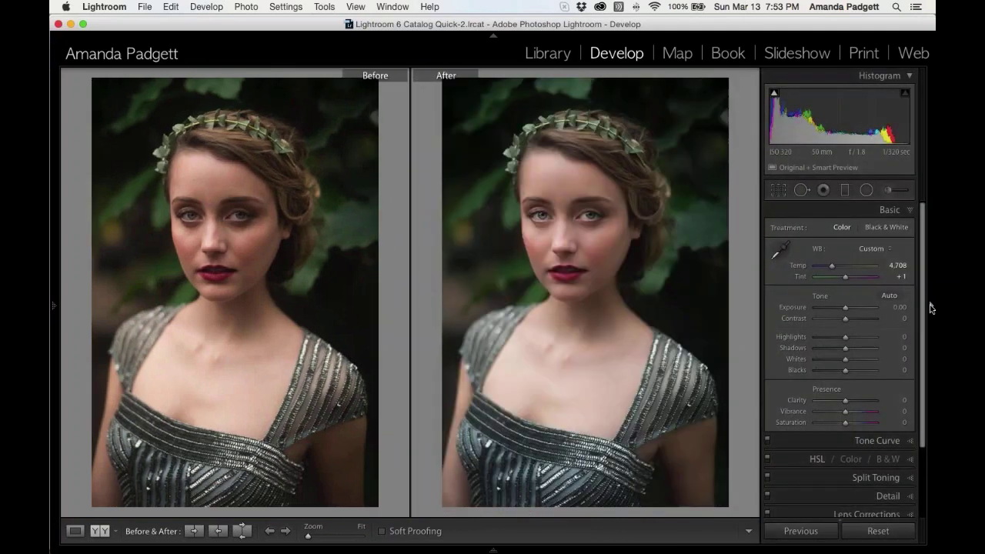
Step: Start a Radial Filter adjustment using the Portrait - Add Light effect preset
left_click(865, 192)
left_click(835, 230)
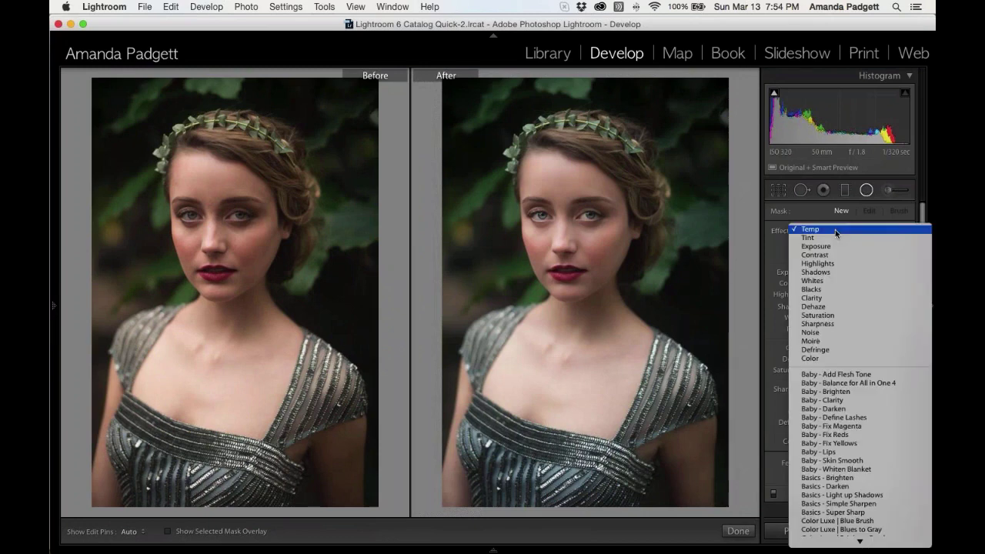
scroll(841, 359, "down", 5)
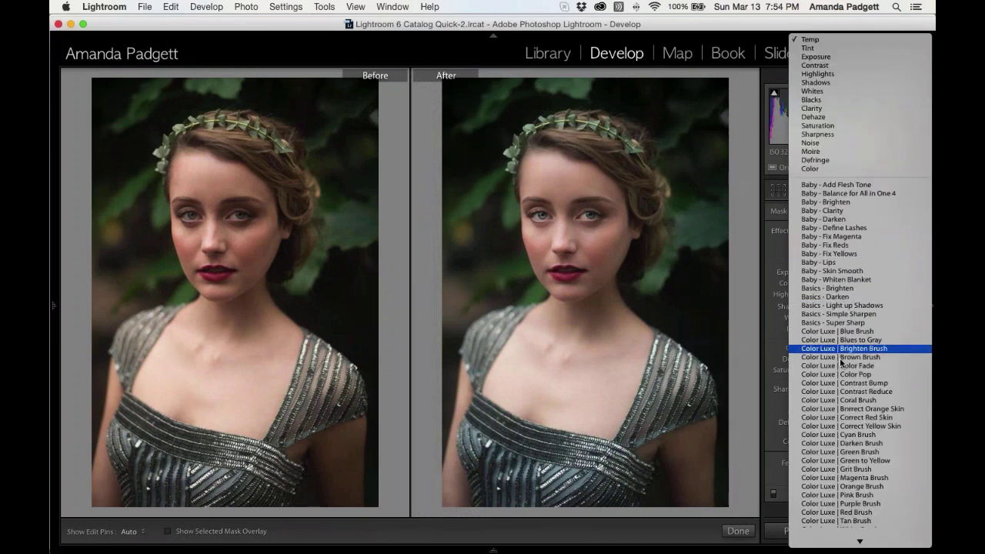
scroll(841, 362, "down", 10)
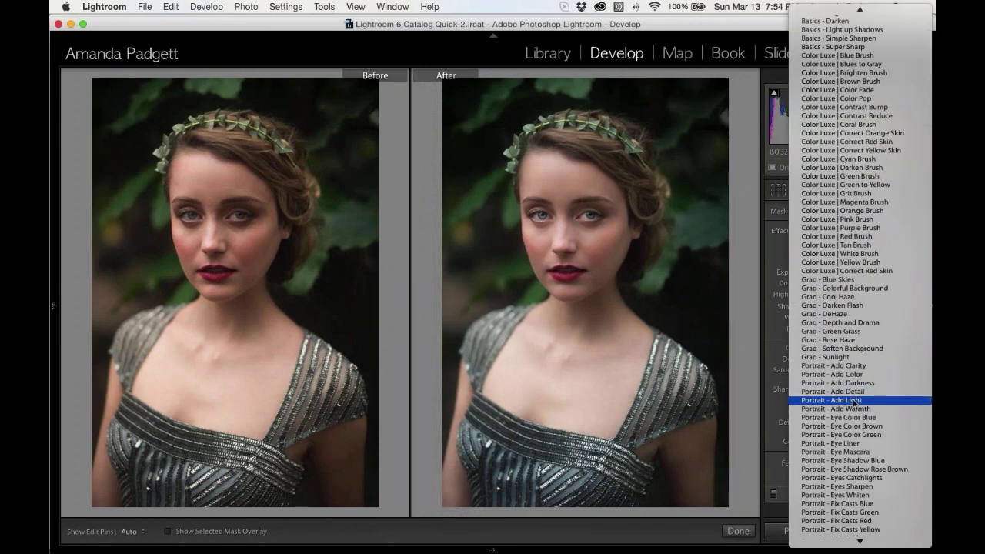
left_click(854, 401)
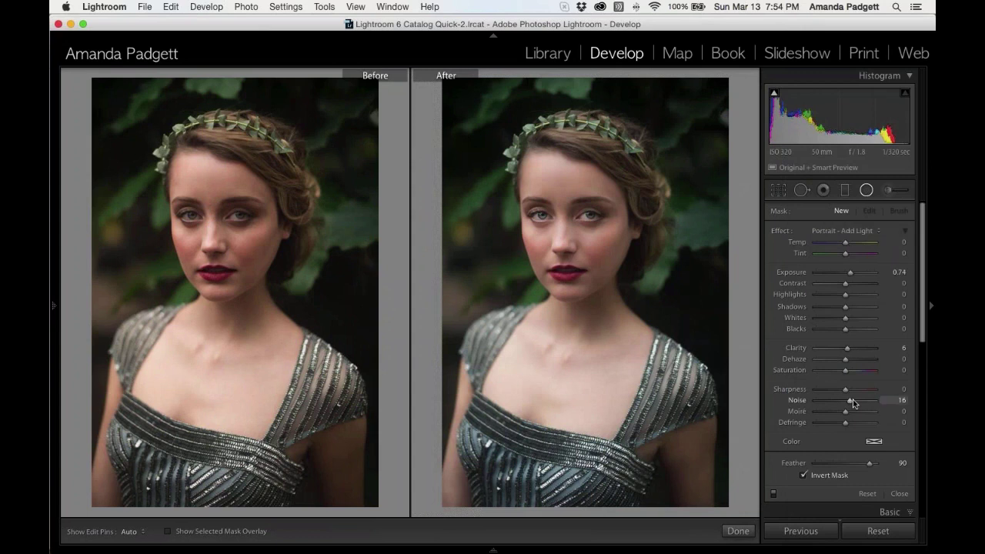
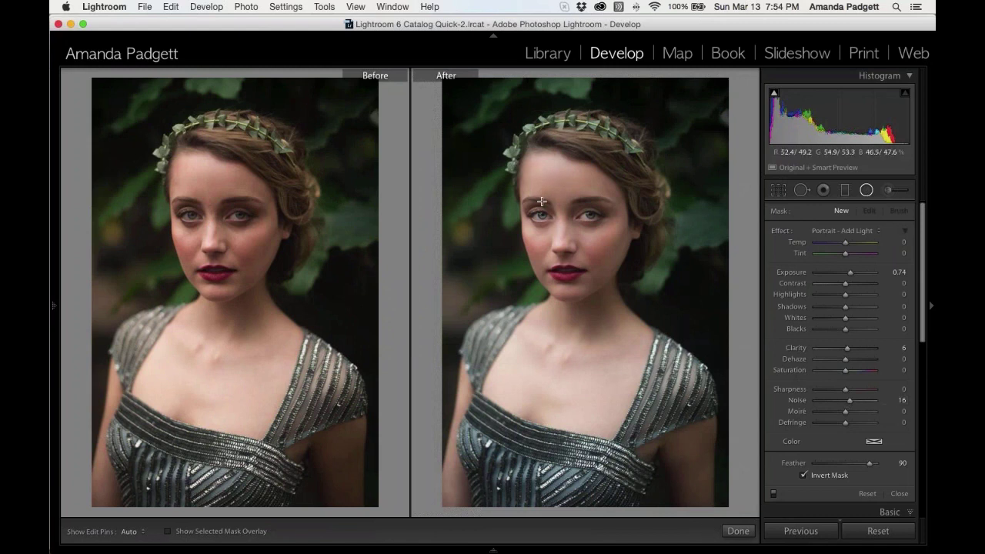
Step: Draw a Portrait - Add Light radial ellipse on her face, stretched from hair to chest and recentred
left_click_drag(512, 171, 596, 278)
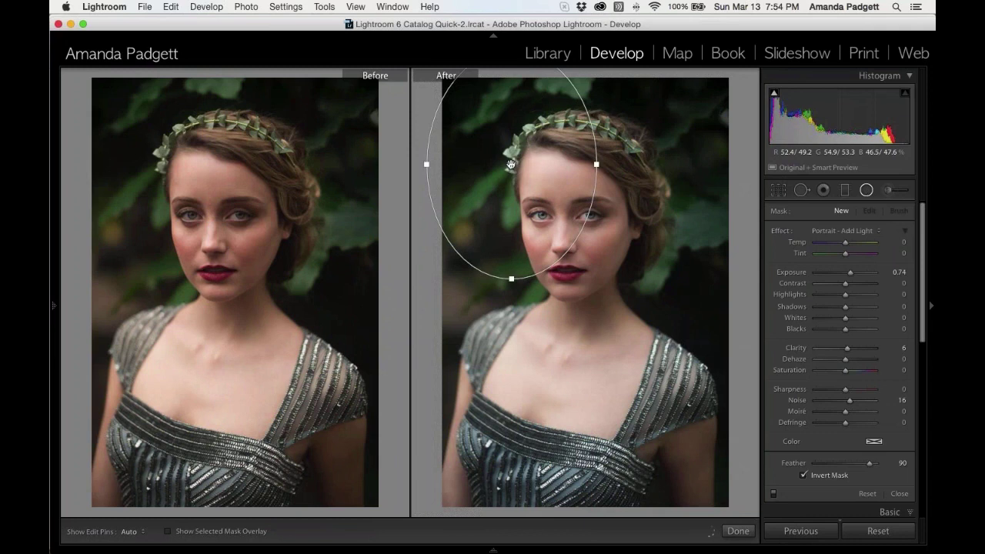
left_click_drag(523, 185, 570, 235)
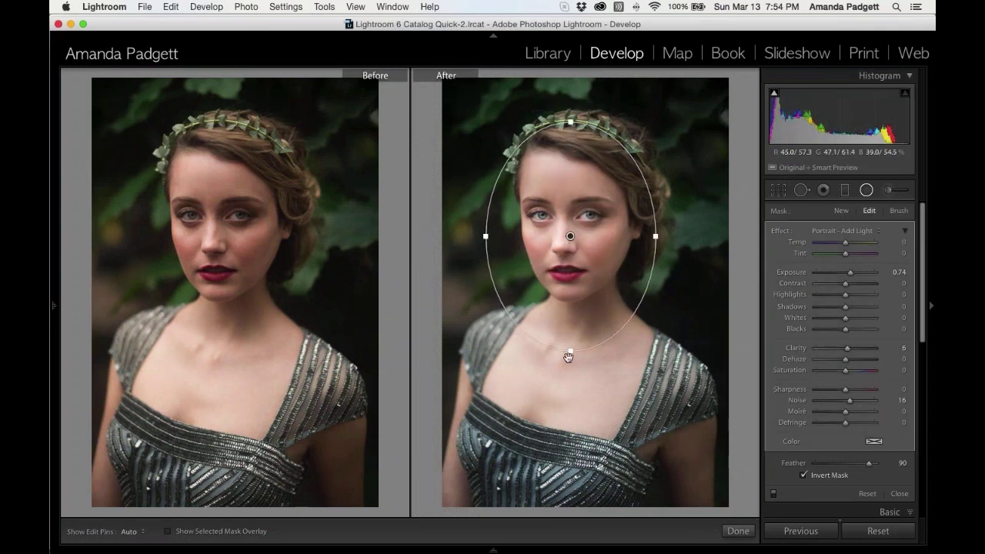
left_click_drag(569, 345, 571, 391)
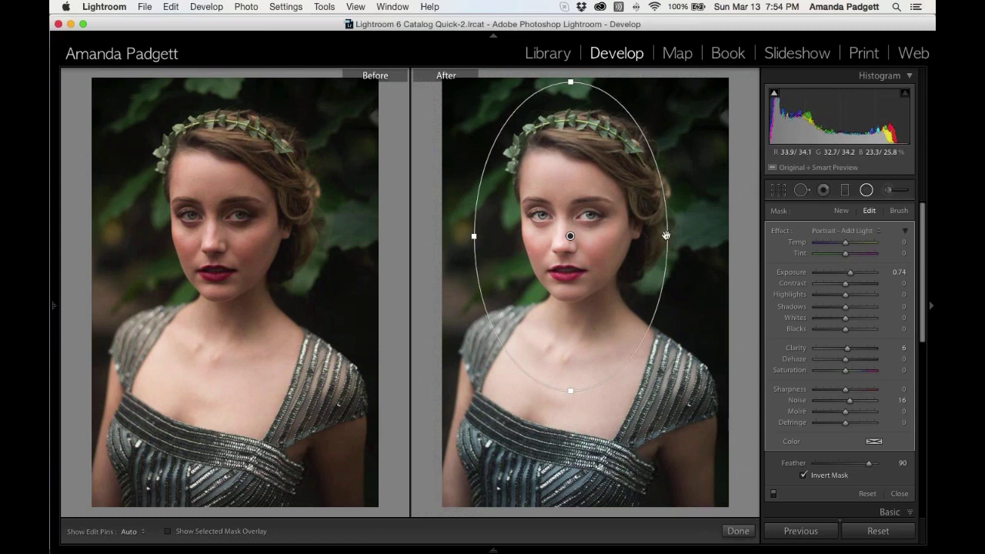
left_click_drag(667, 237, 680, 236)
left_click_drag(570, 236, 576, 277)
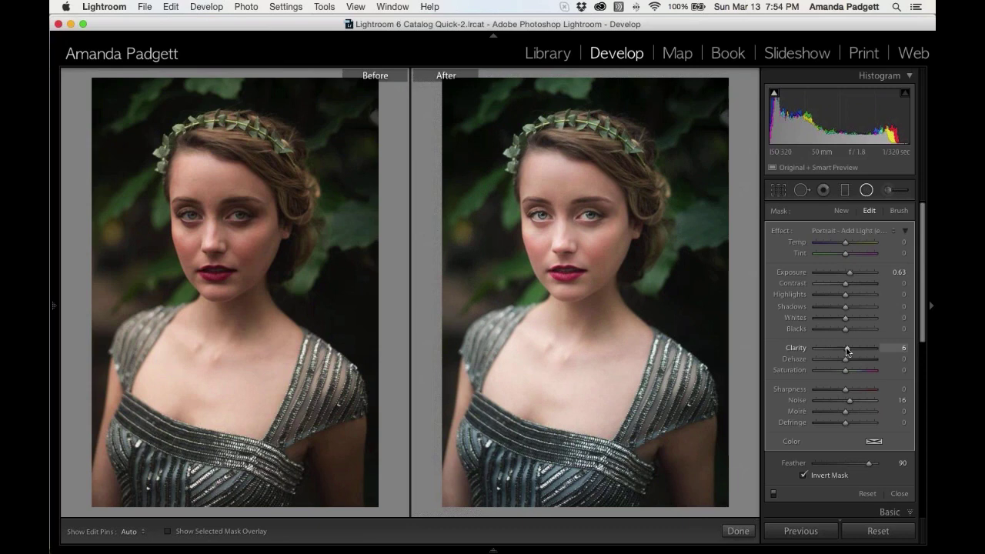
left_click(841, 211)
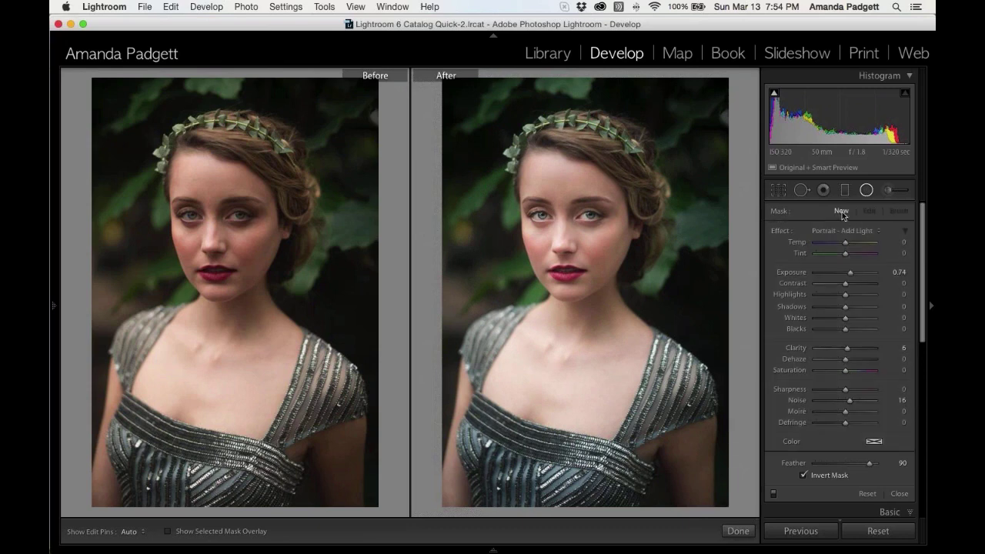
Step: Draw a Portrait - Add Darkness radial ellipse sized to cover her hair, face and chest
left_click(847, 230)
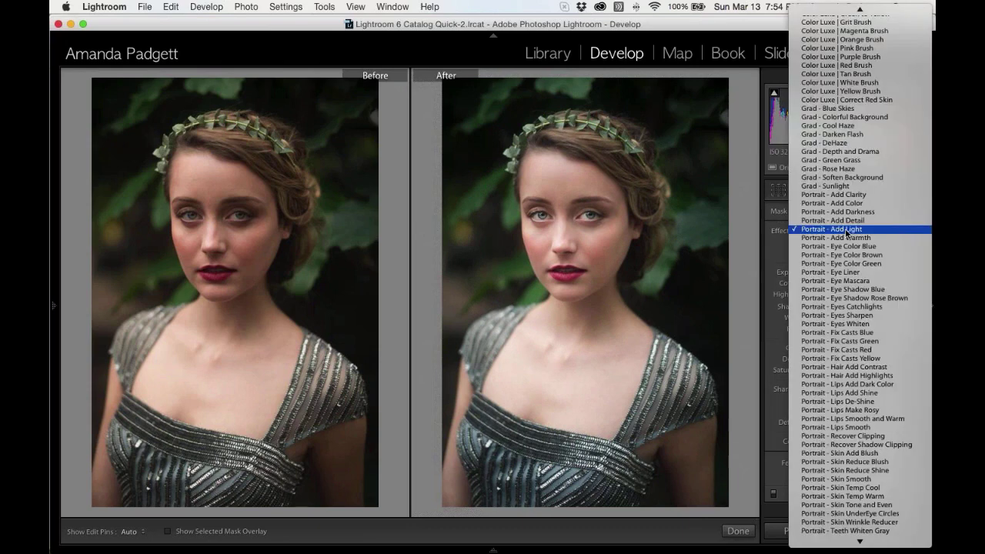
left_click(845, 211)
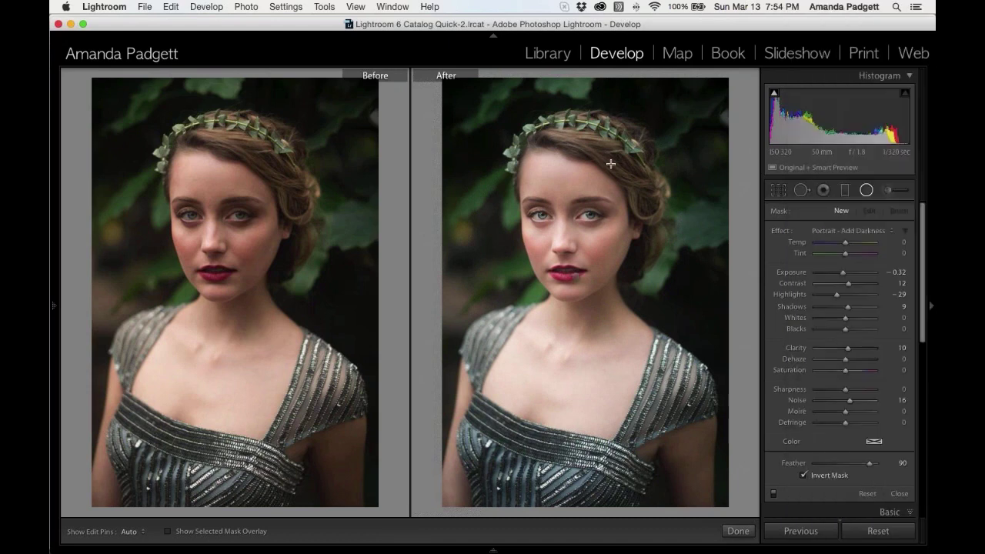
left_click_drag(499, 138, 622, 294)
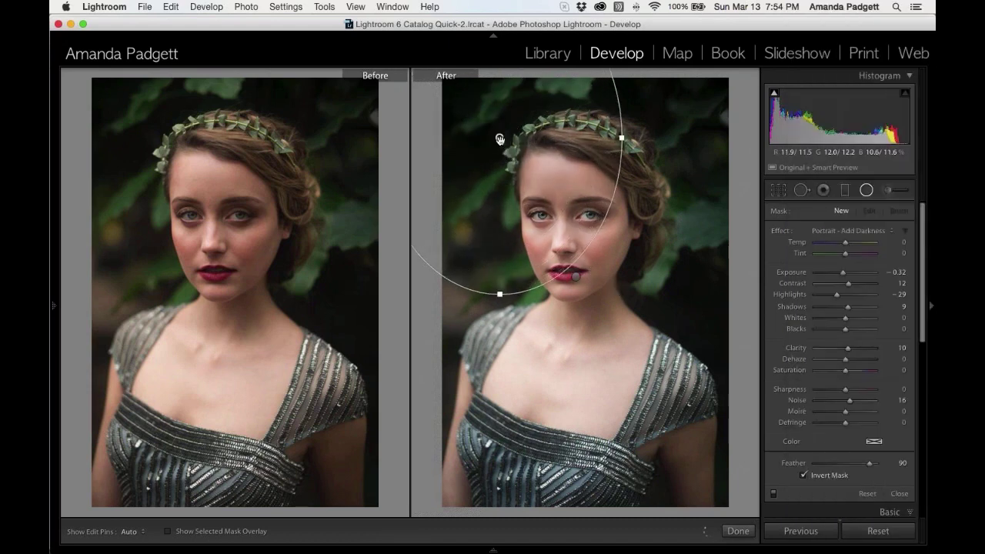
left_click_drag(499, 138, 577, 255)
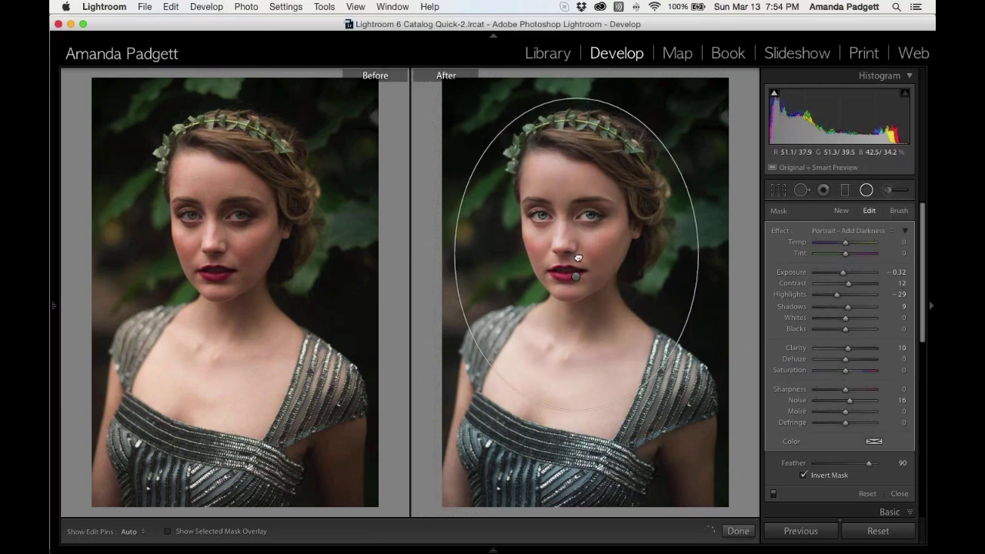
left_click_drag(456, 255, 467, 255)
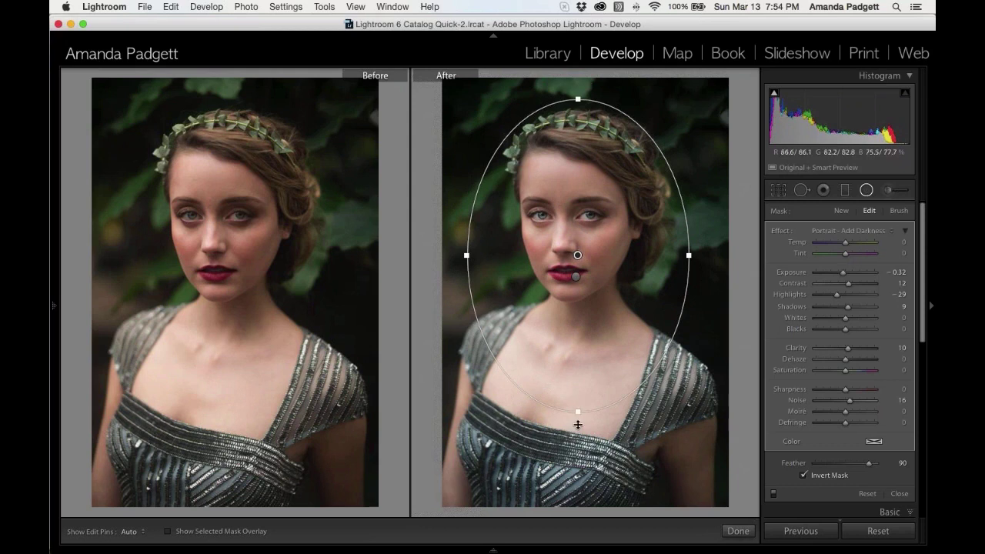
left_click_drag(578, 415, 578, 433)
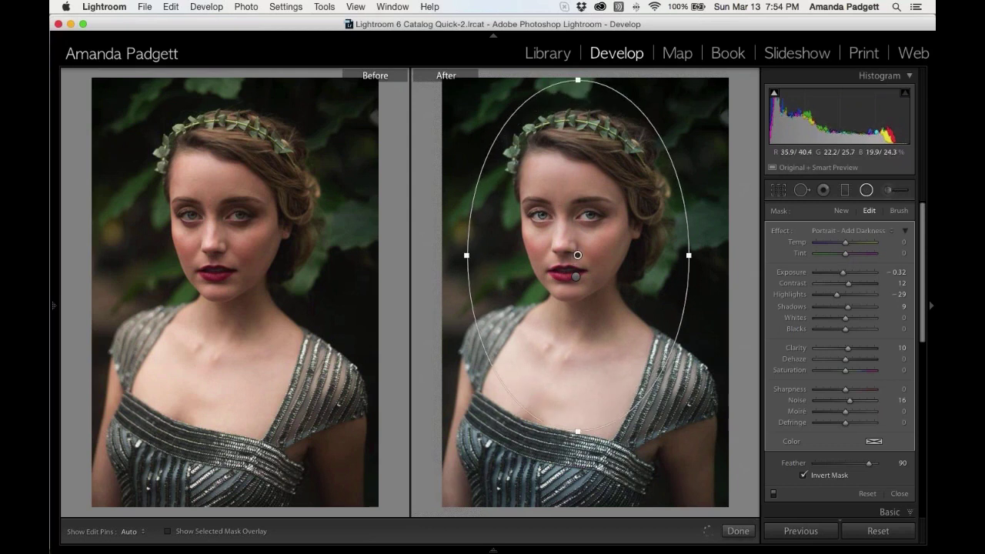
left_click_drag(575, 276, 579, 276)
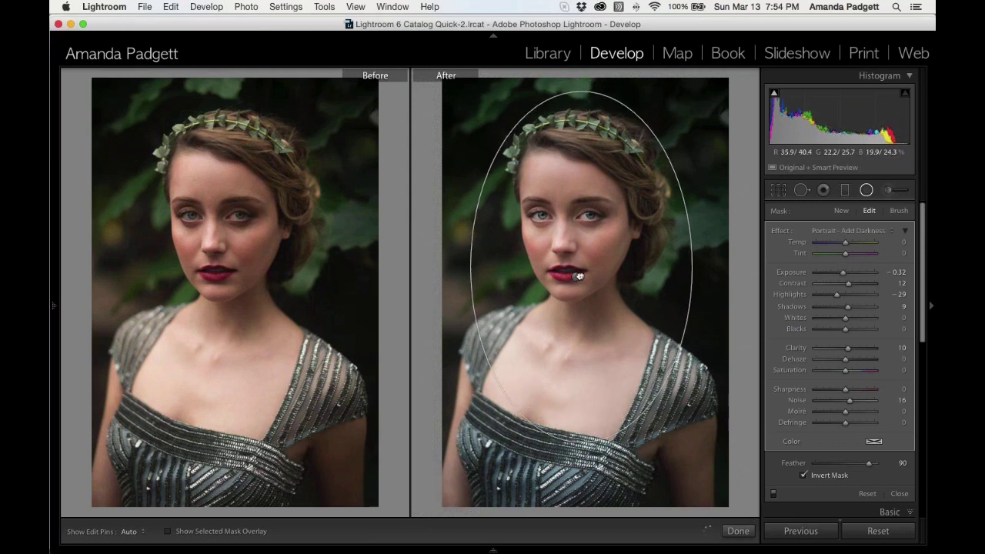
Step: Uncheck Invert Mask to darken outside the ellipse, show the mask overlay, and set feather to 47
left_click(820, 475)
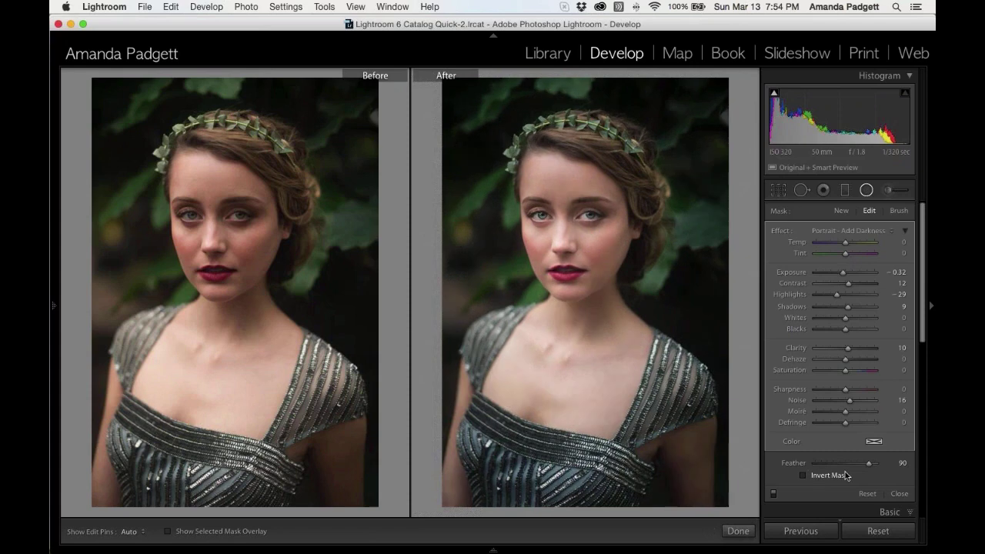
key("o")
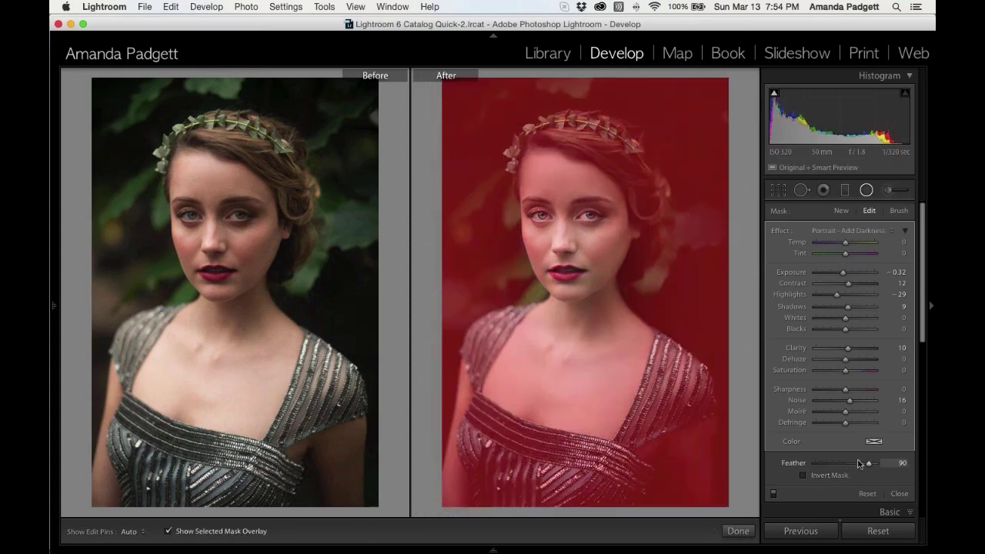
left_click_drag(859, 467, 841, 469)
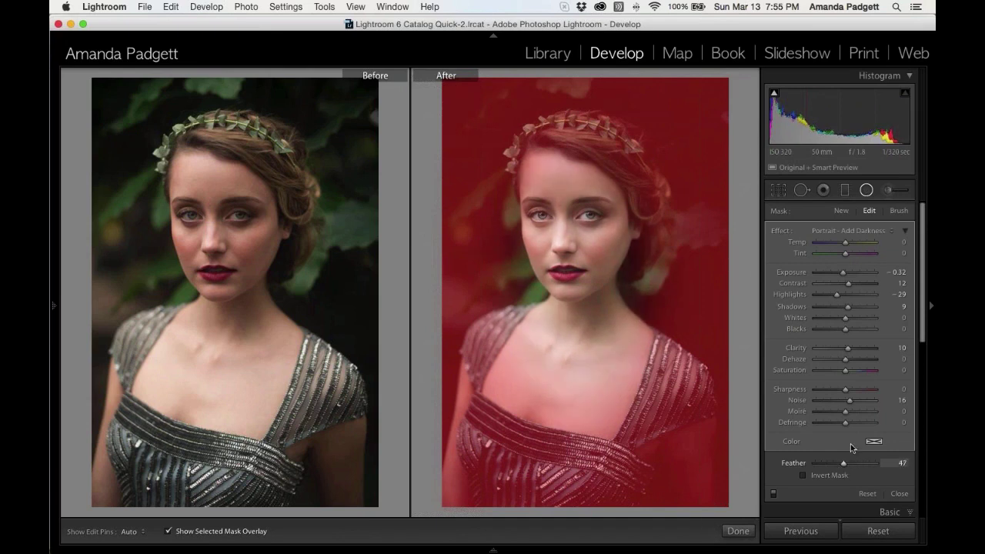
left_click(899, 211)
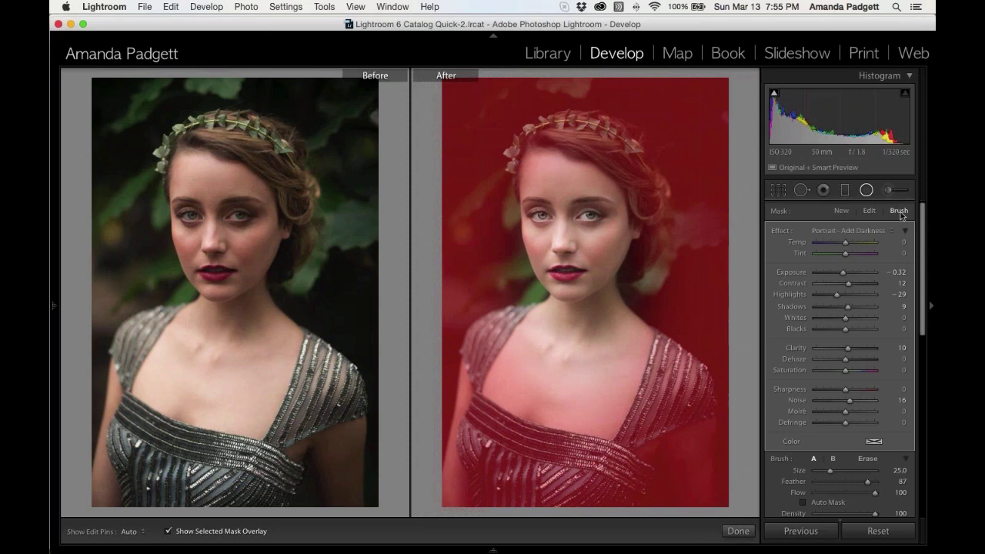
Step: Erase the darkening mask along the dress and shoulder edges using an Erase brush at flow 66
left_click(867, 459)
scroll(580, 273, "up", 2)
key("h")
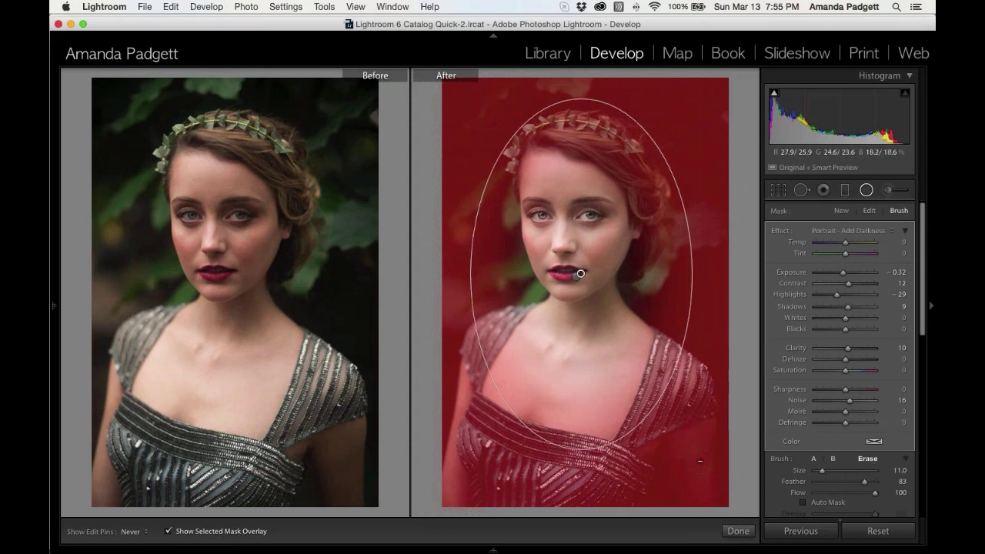
mouse_move(695, 462)
left_mouse_down()
mouse_move(697, 421)
mouse_move(690, 441)
mouse_move(661, 449)
mouse_move(693, 435)
left_mouse_up()
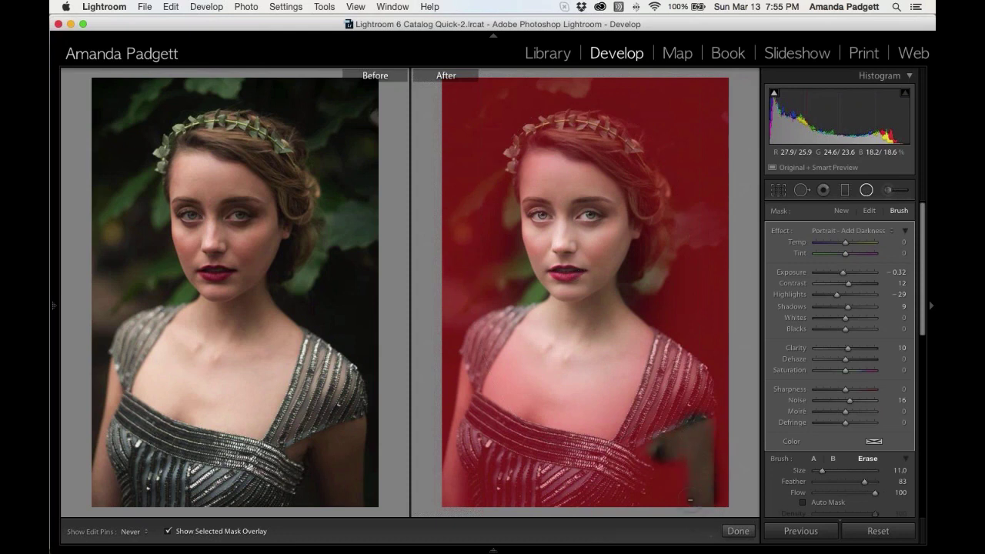
key("h")
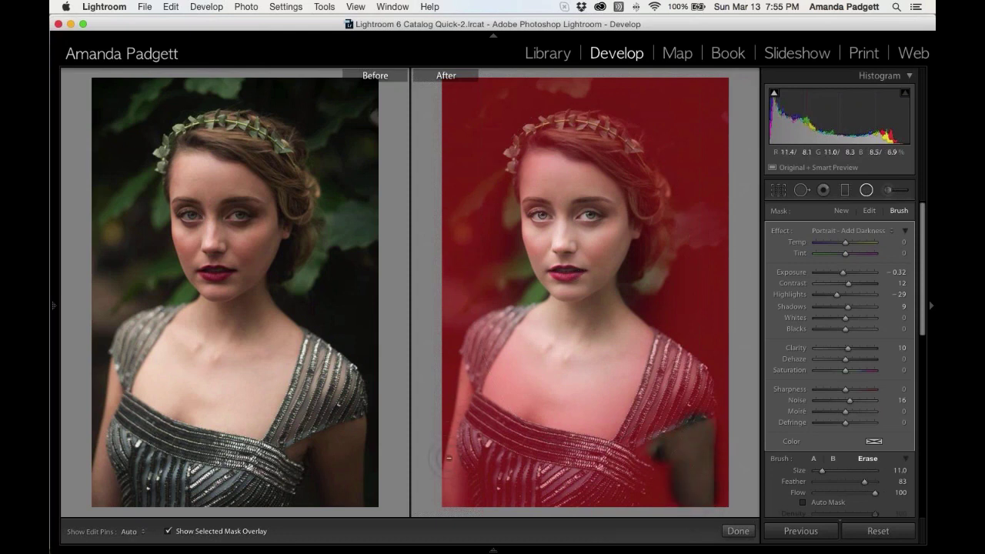
mouse_move(448, 459)
left_mouse_down()
mouse_move(466, 388)
mouse_move(439, 504)
left_mouse_up()
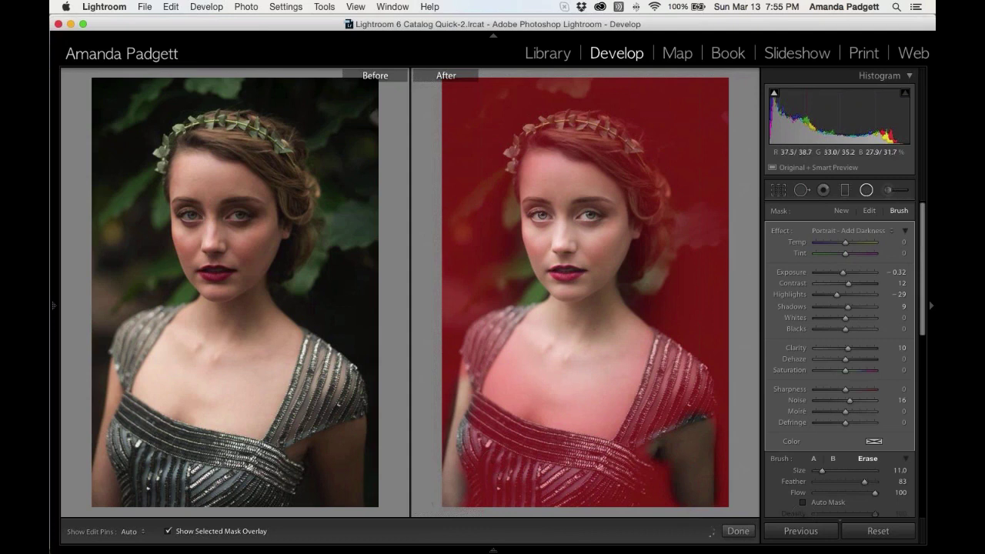
left_click_drag(875, 492, 855, 492)
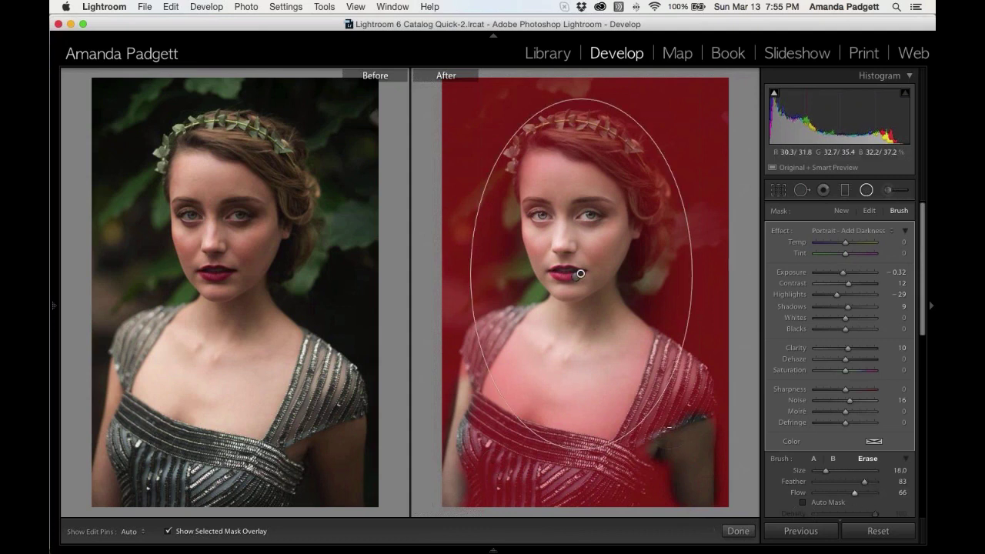
key("h")
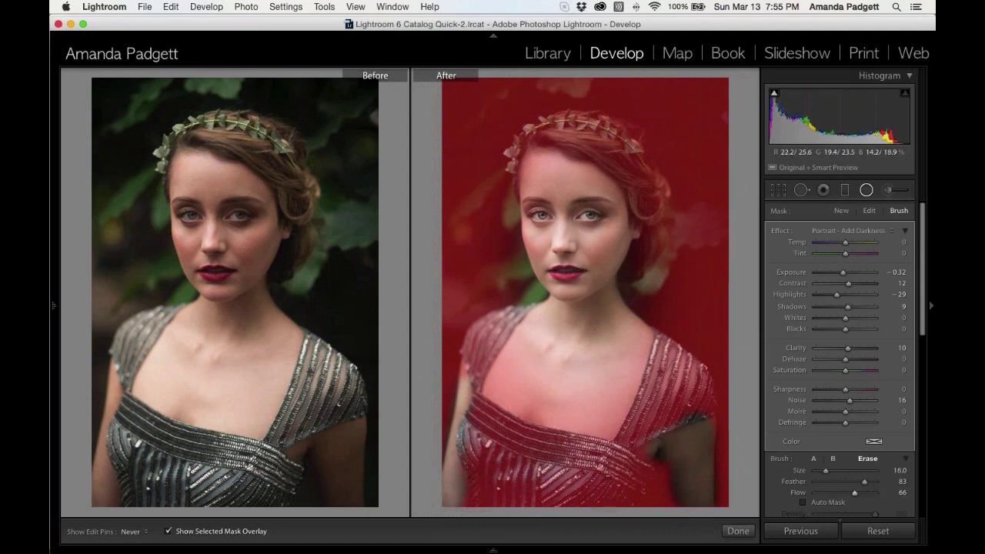
key("h")
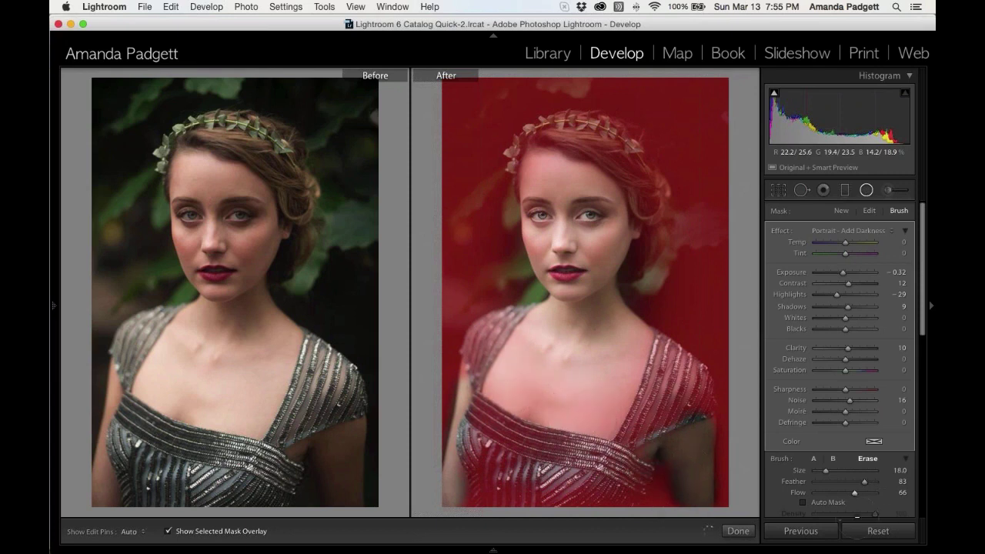
key("o")
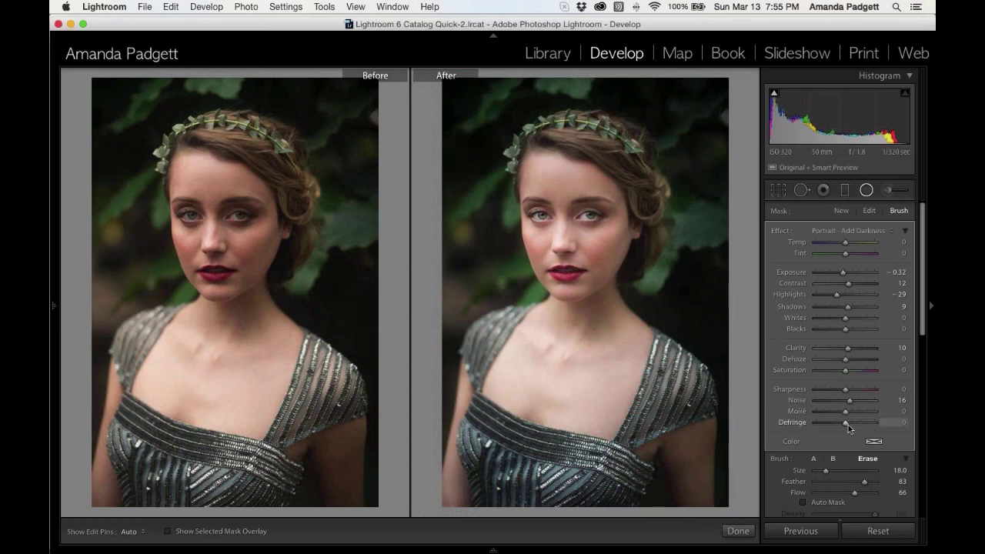
Step: Close the radial filters and open KI4A7718 copy.CR2, the girl in red, from the filmstrip
left_click(738, 531)
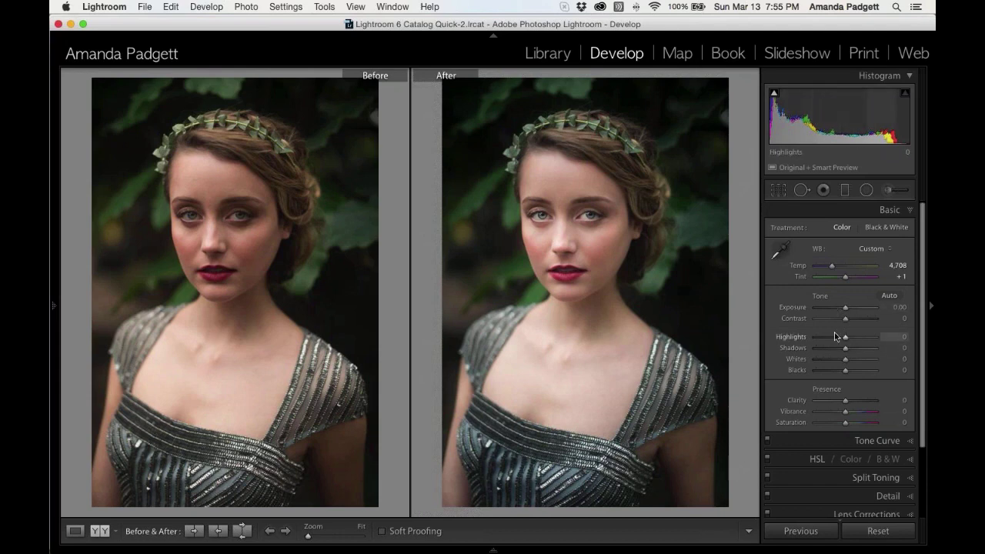
mouse_move(517, 550)
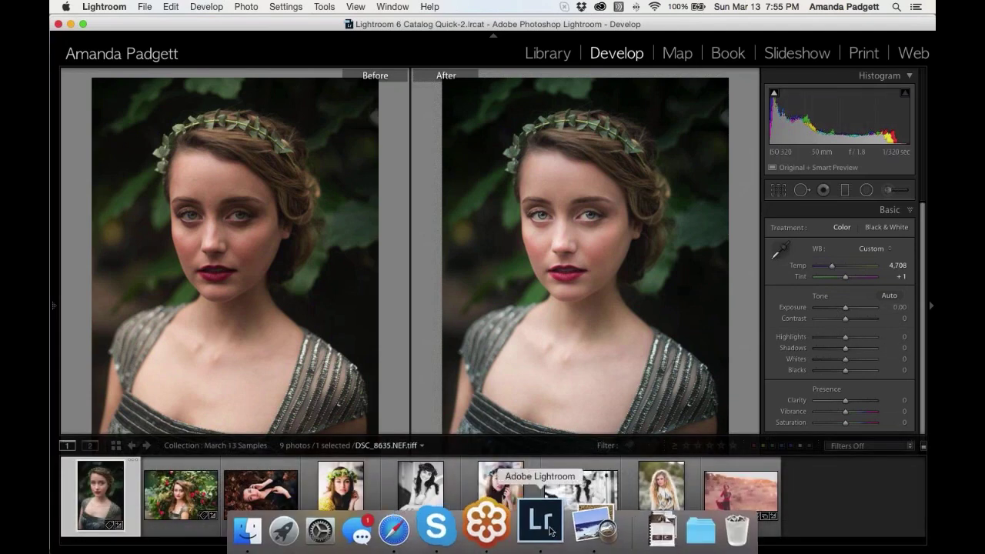
left_click(721, 497)
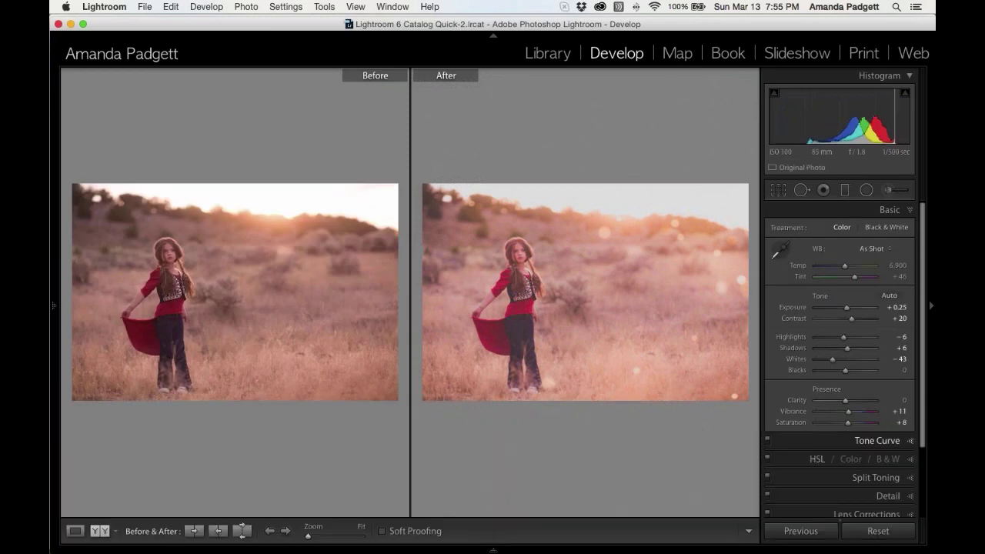
Step: Reset the Basic adjustments, then view the photo alone at 1:1 framed on her face and headband
left_click(887, 536)
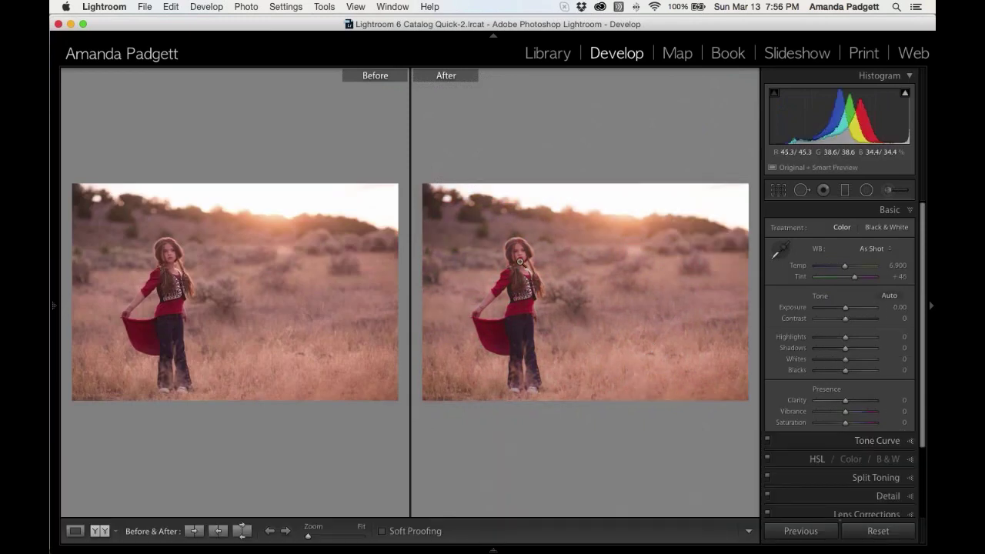
left_click(521, 255)
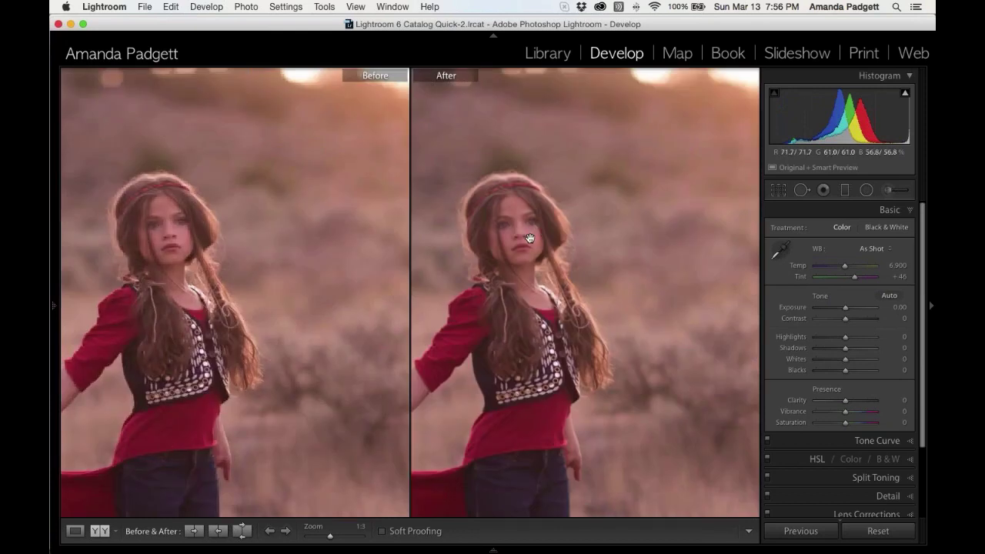
key("y")
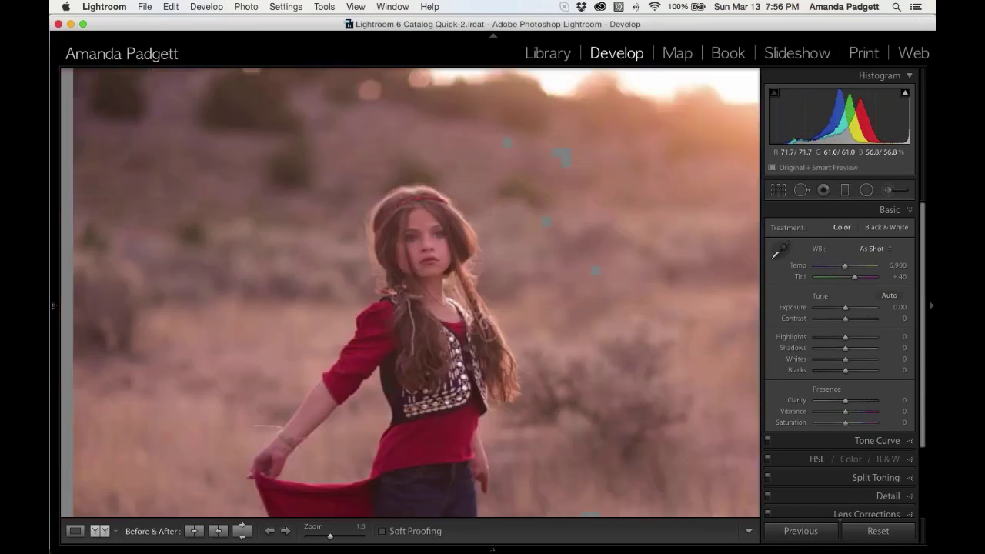
key("super+equal")
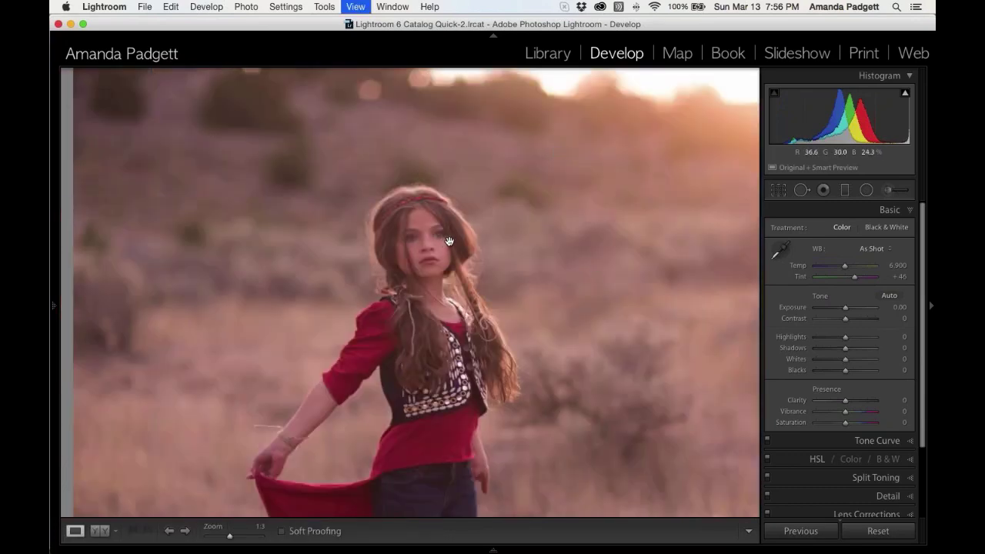
left_click_drag(369, 154, 504, 324)
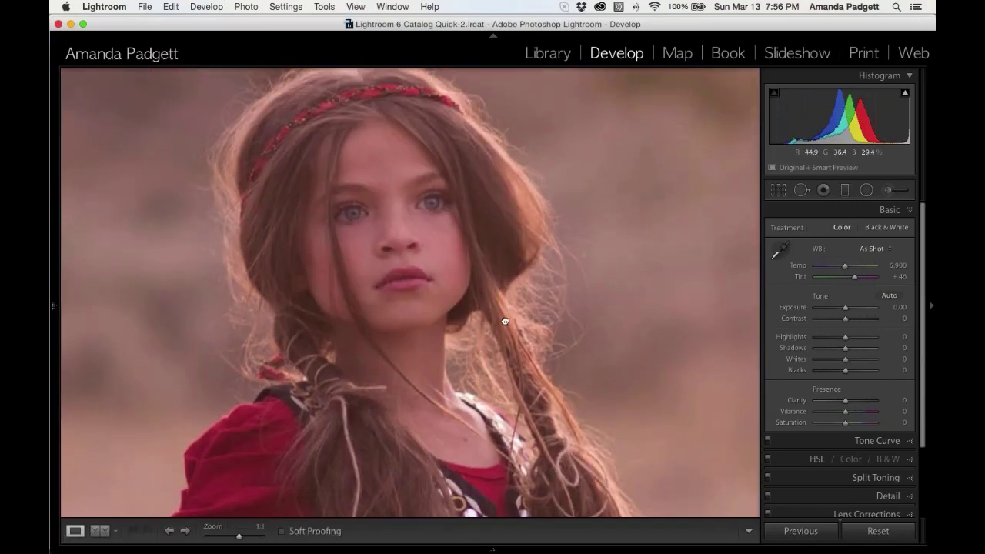
Step: Paint a Portrait - Add Light adjustment brush stroke at flow 63 over the girl's face
left_click(895, 192)
left_click(866, 231)
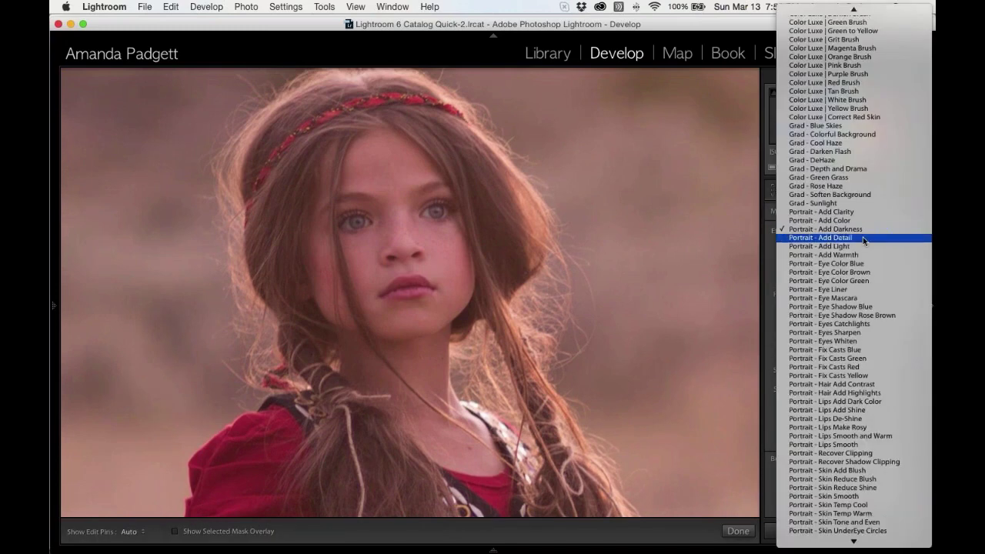
left_click(863, 244)
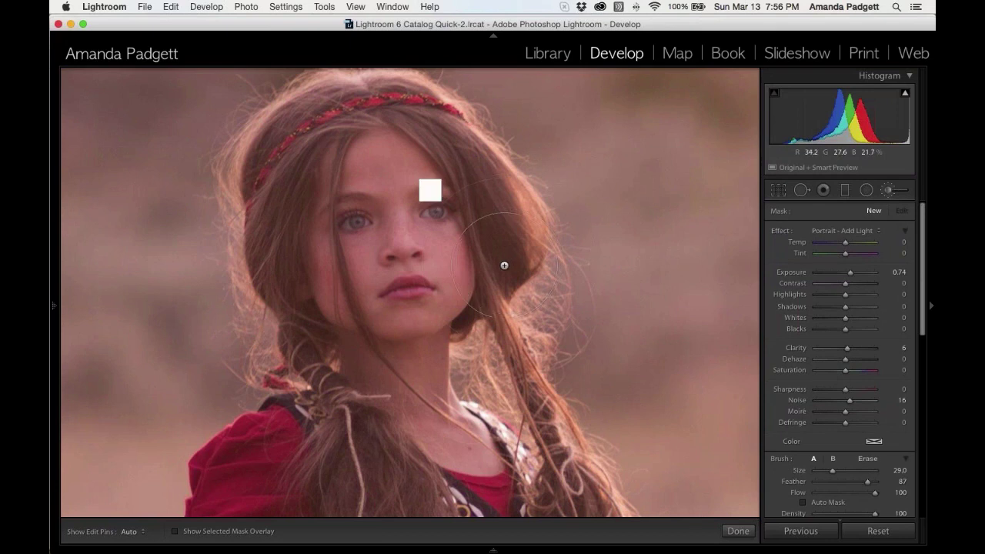
scroll(486, 303, "up", 2)
left_click_drag(875, 492, 852, 493)
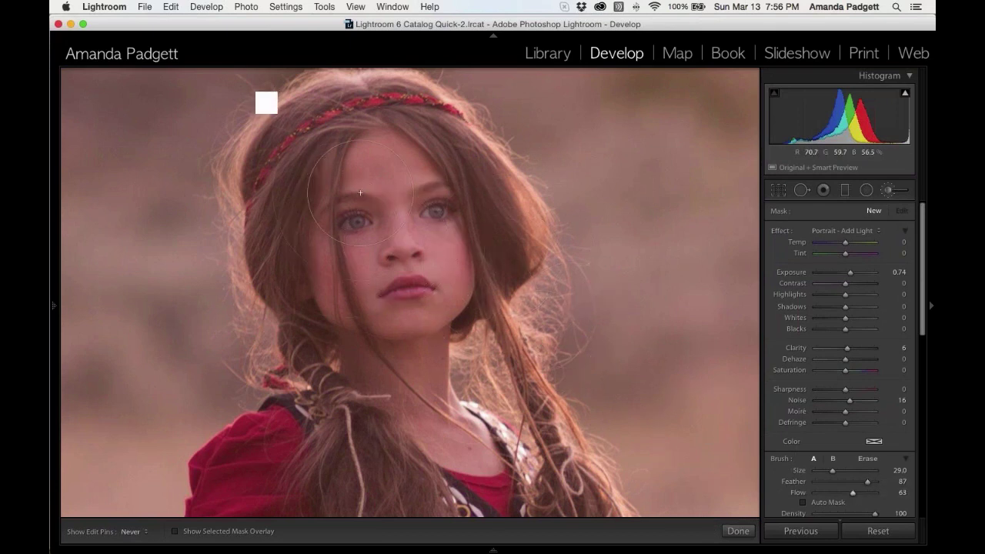
key("h")
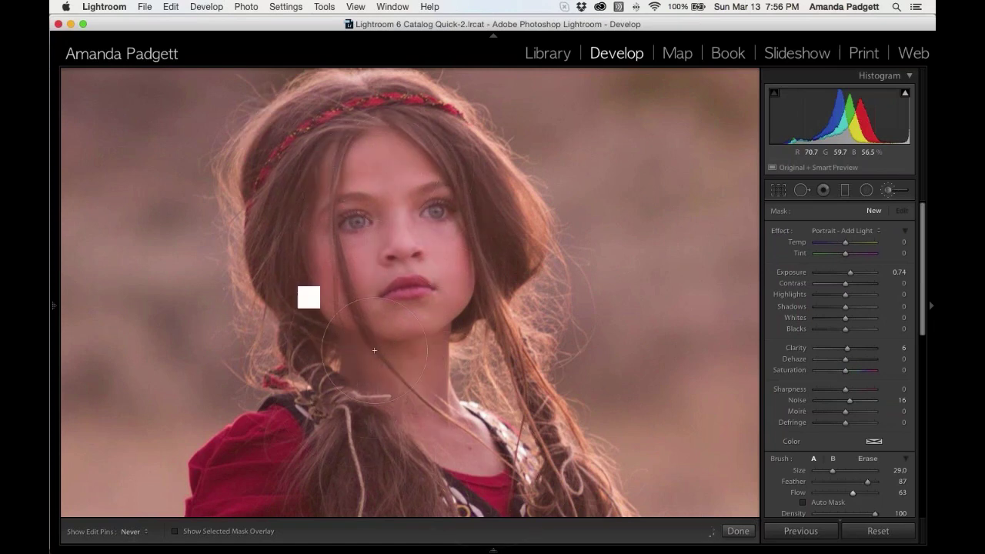
key("h")
key("z")
key("h")
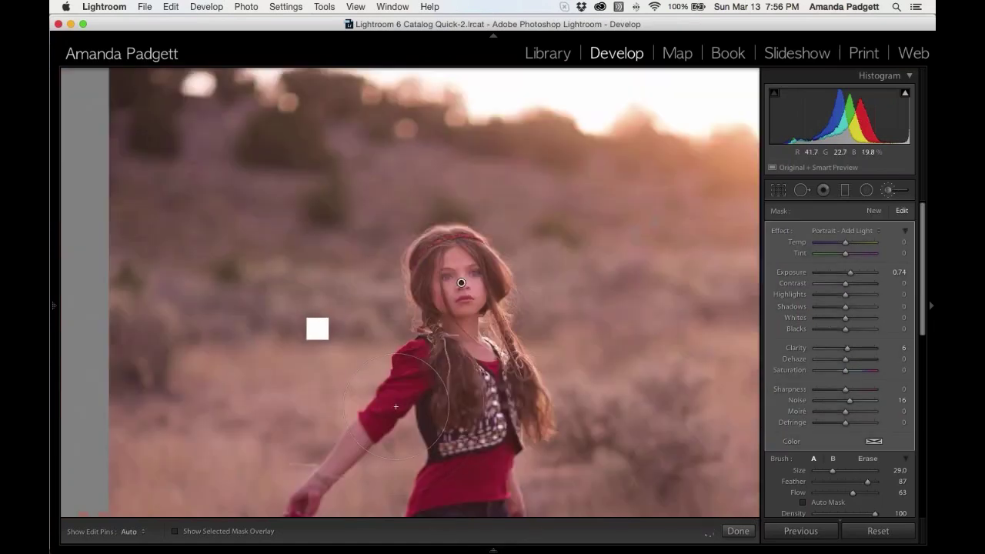
key("h")
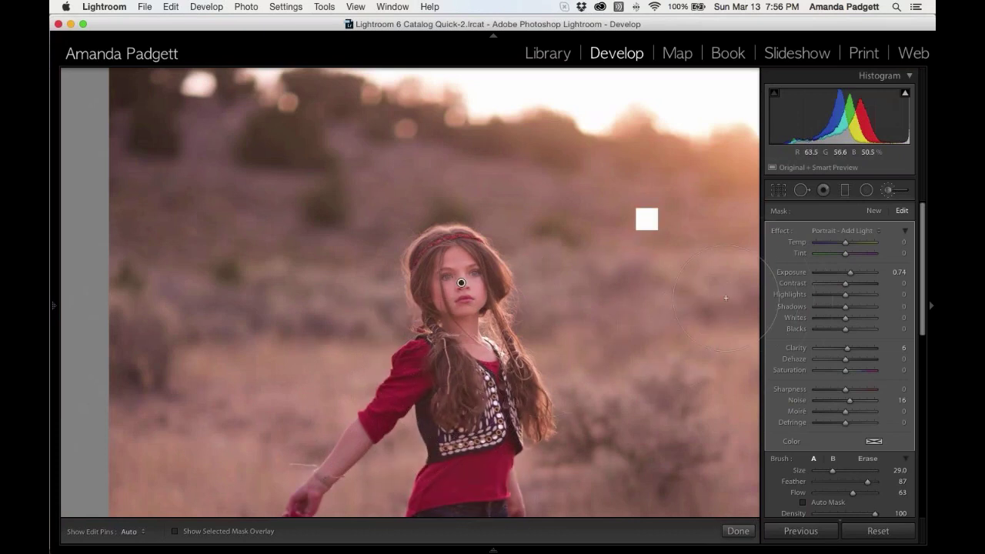
Step: Add a new Portrait - Add Clarity brush mask and paint it over her face at 1:1
key("z")
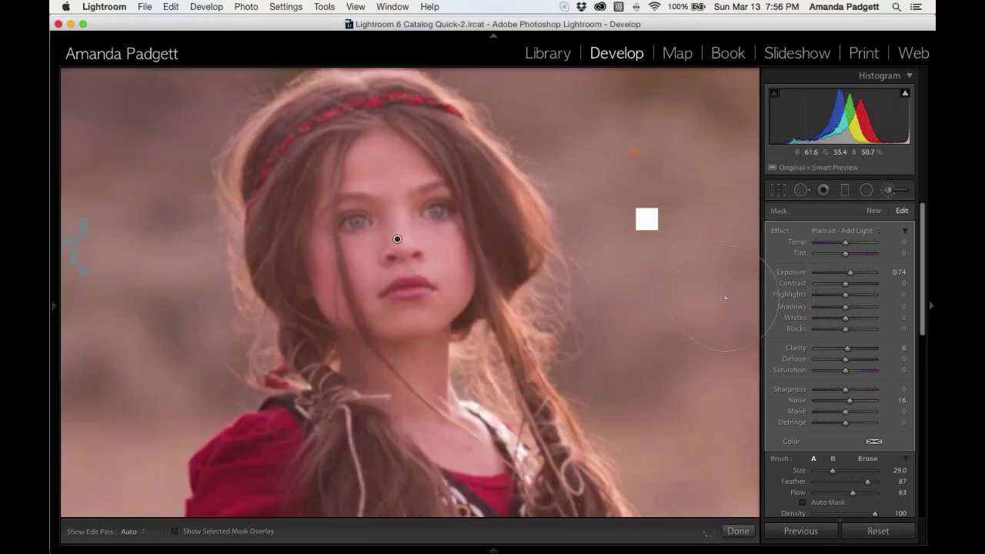
left_click(872, 210)
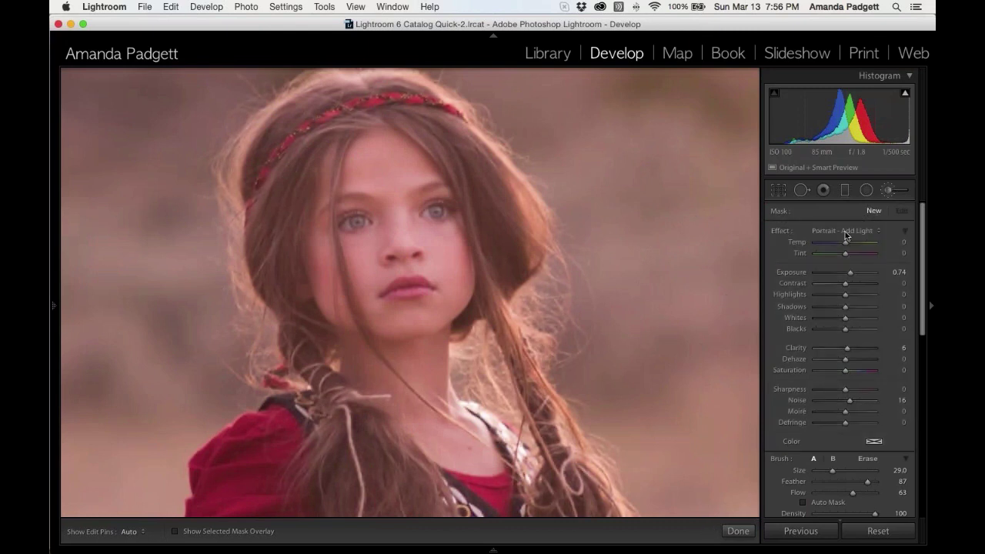
left_click(847, 231)
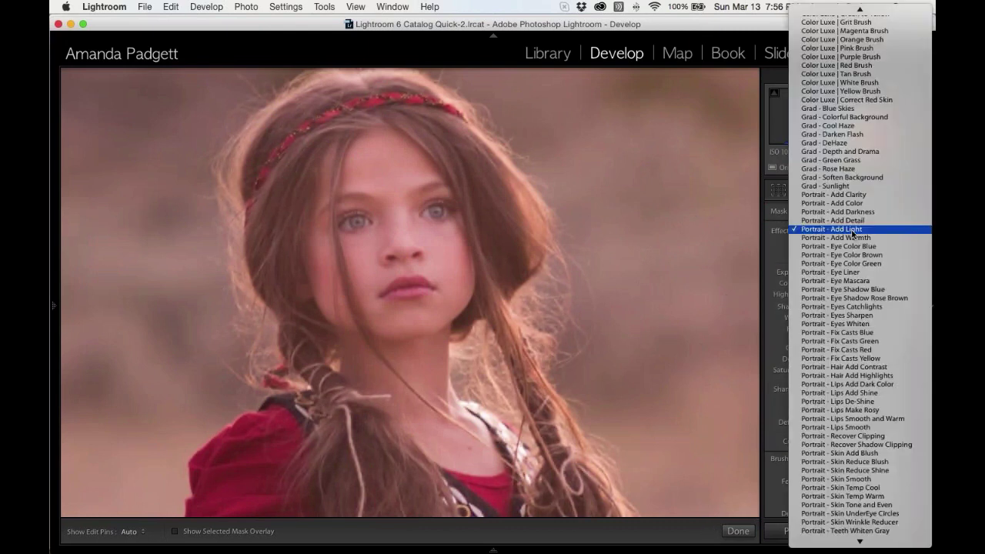
left_click(850, 194)
left_click(397, 239)
scroll(567, 208, "down", 5)
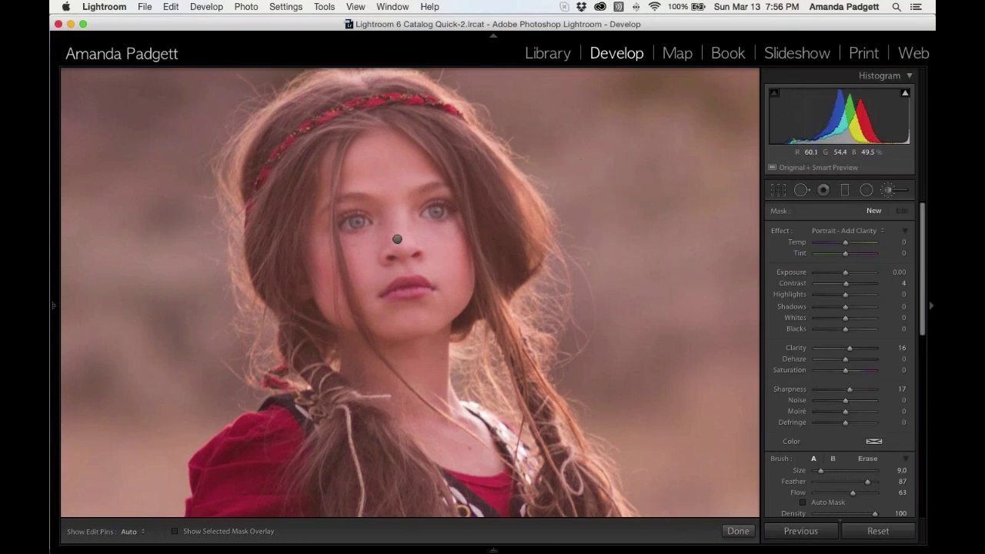
key("h")
key("h")
key("h")
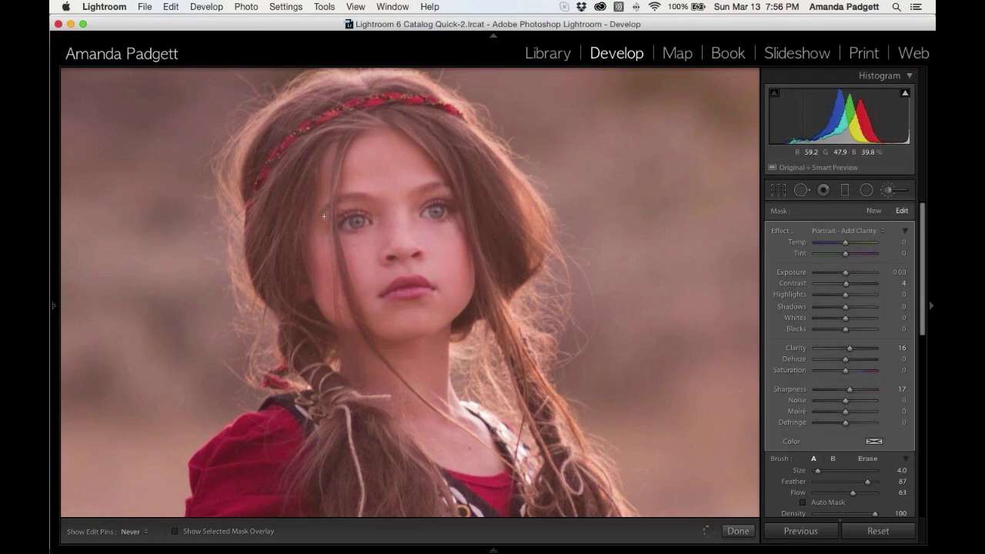
key("h")
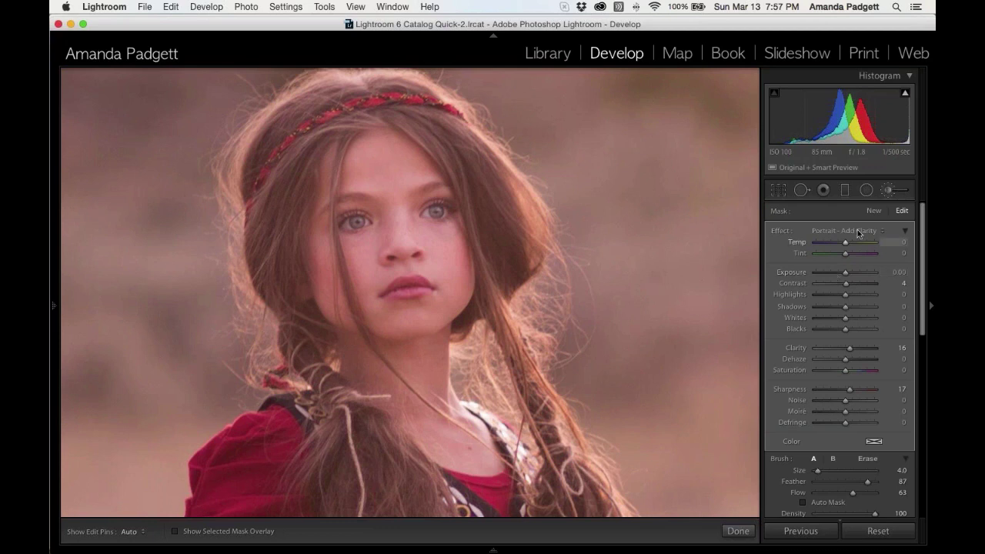
Step: Select the Add Light adjustment and extend it down her arm to the hand, then finish brushing
left_click(873, 211)
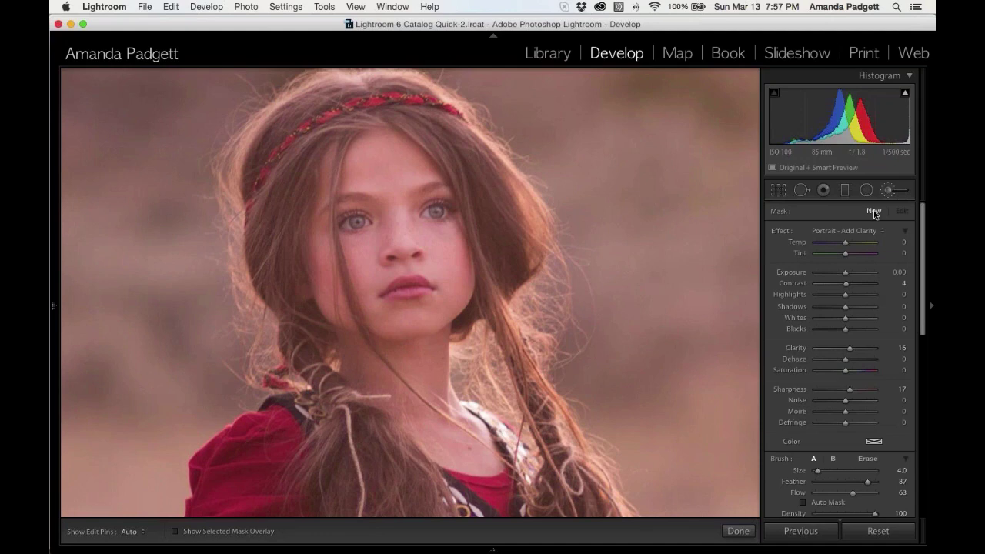
key("z")
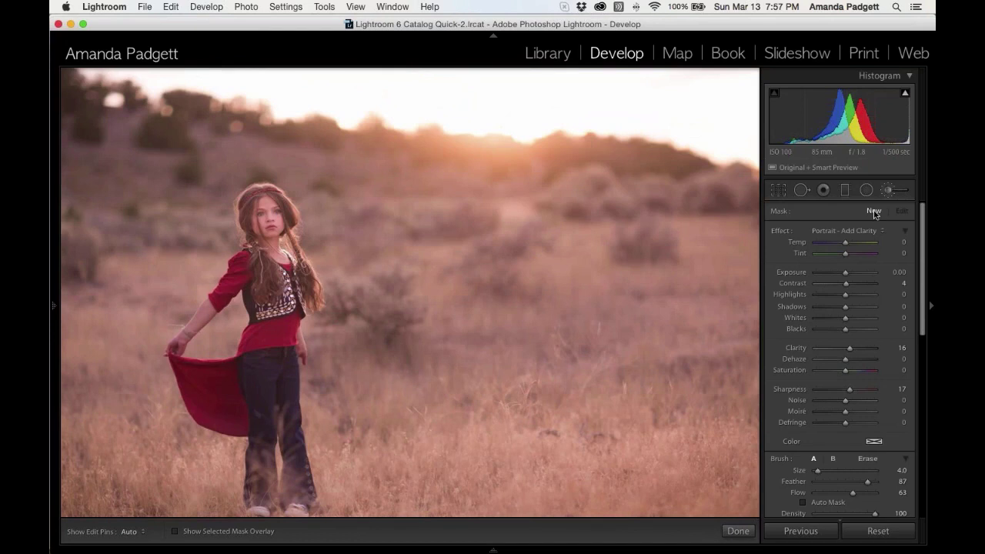
left_click_drag(269, 218, 278, 210)
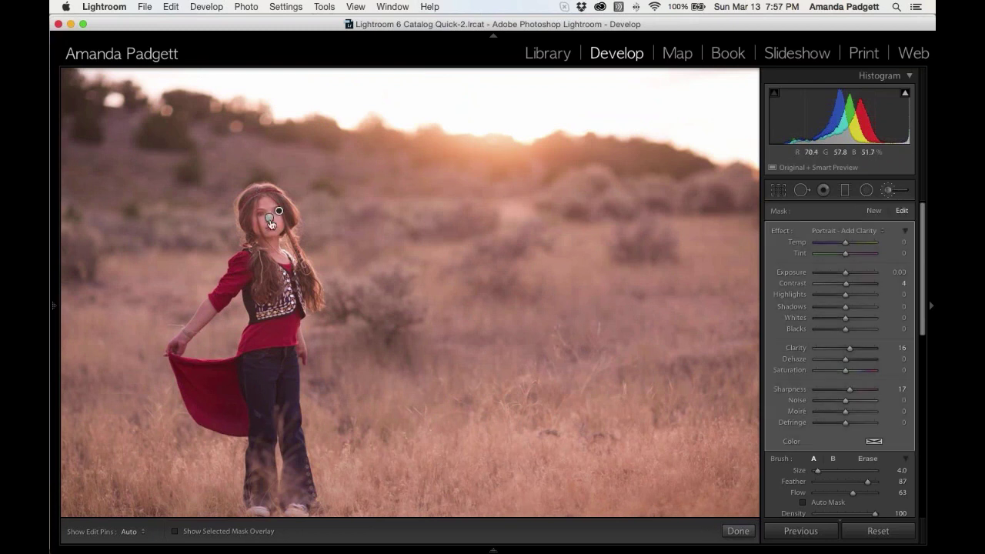
left_click(269, 219)
key("h")
left_click_drag(203, 312, 175, 357)
key("h")
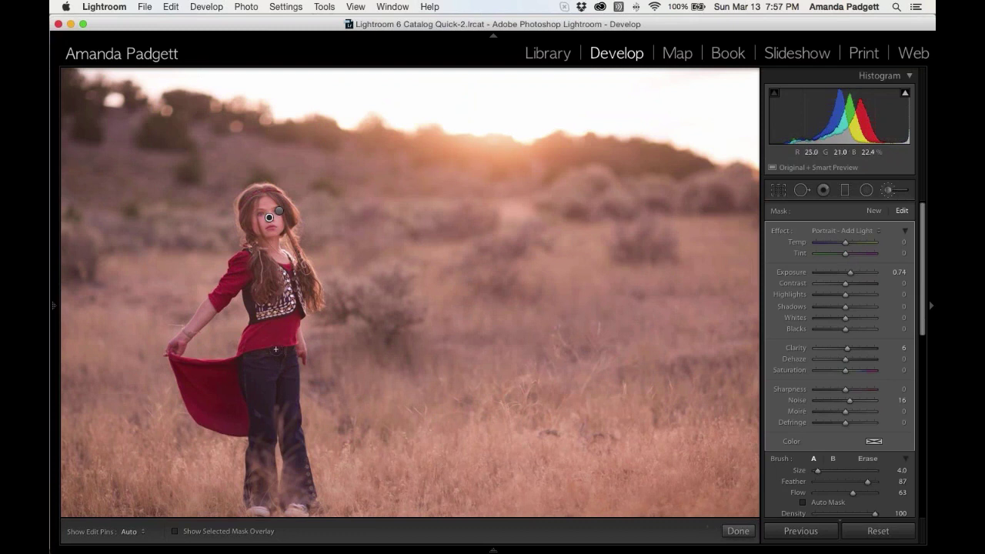
left_click(738, 530)
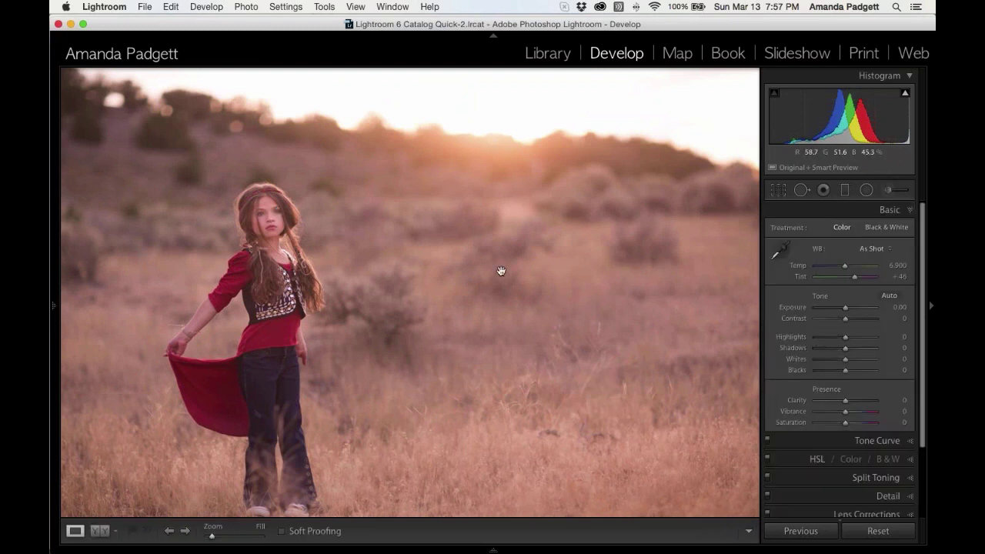
Step: Fit the photo in view and apply the PP Bonus Bokeh | Fairy Dust develop preset
left_click(501, 271)
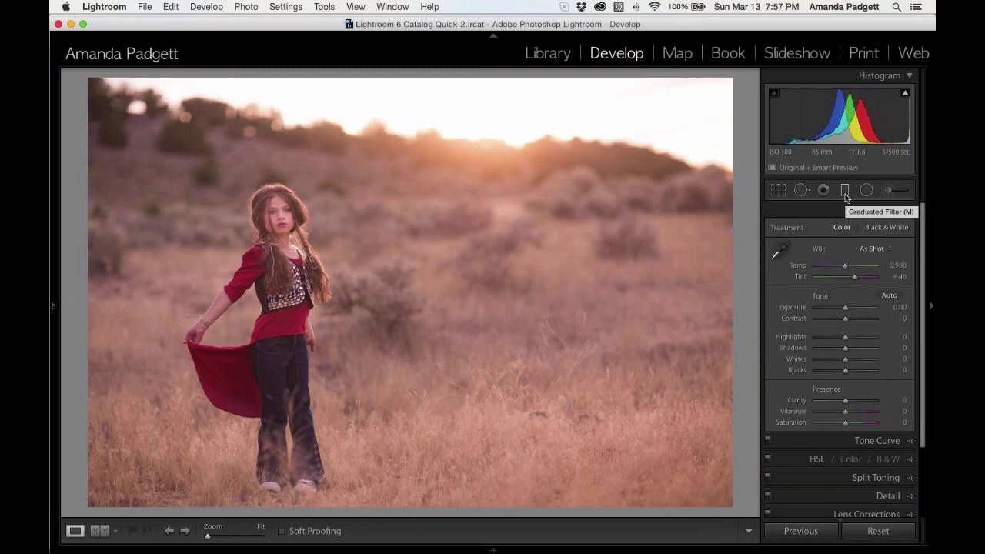
mouse_move(56, 308)
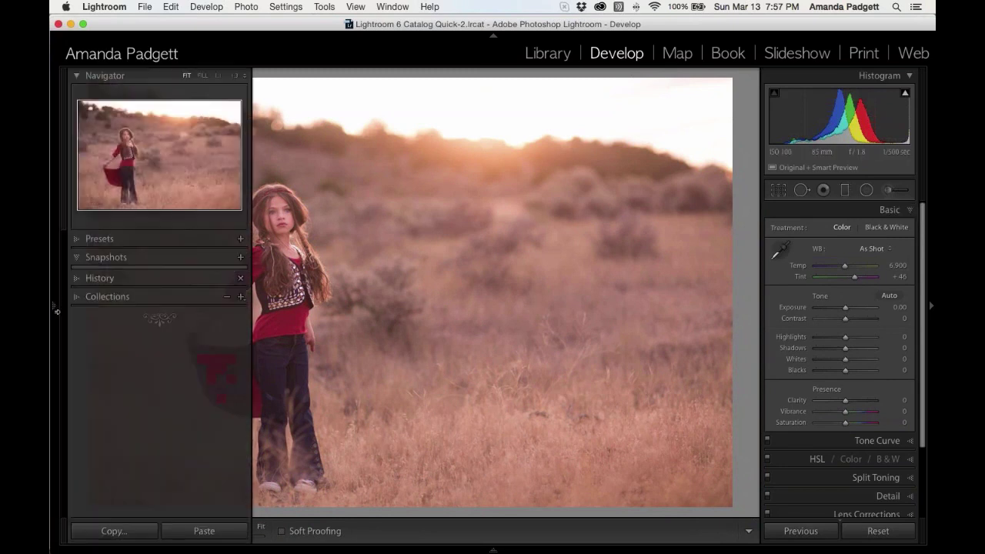
left_click(77, 238)
scroll(115, 331, "down", 3)
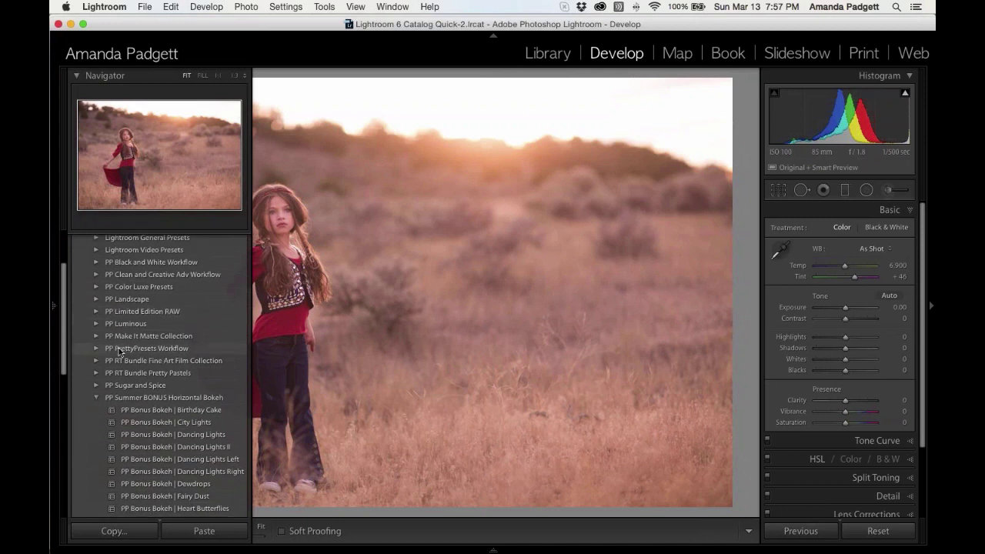
scroll(120, 354, "down", 5)
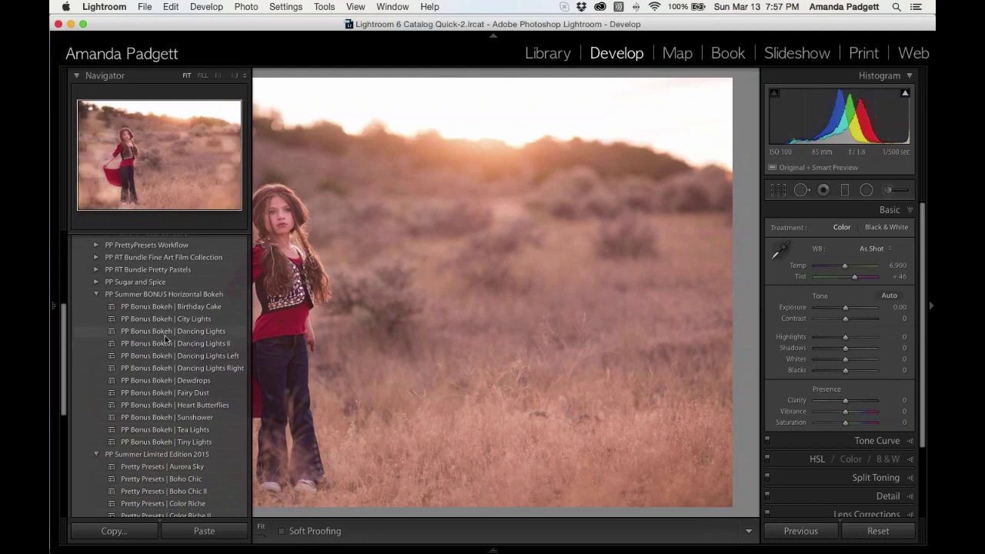
left_click(172, 394)
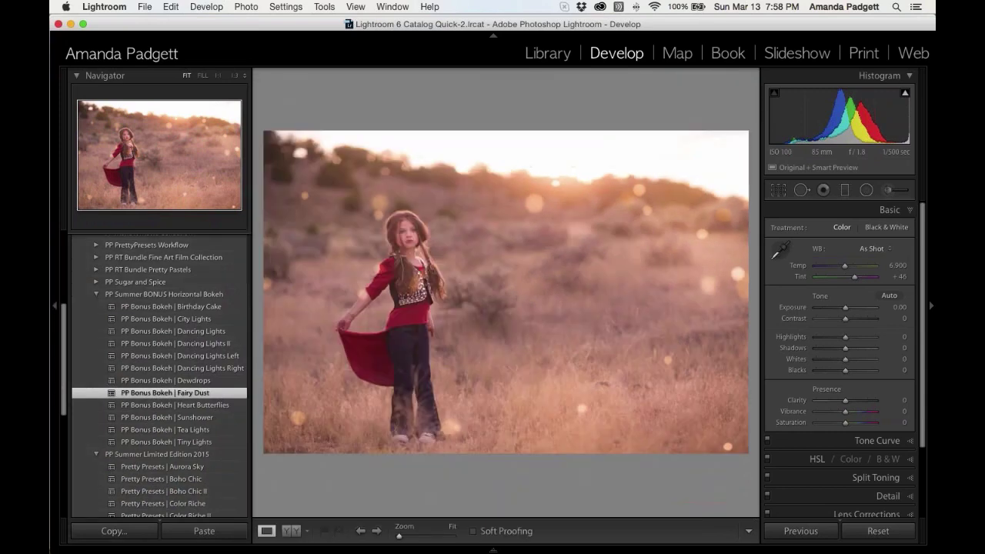
left_click(55, 306)
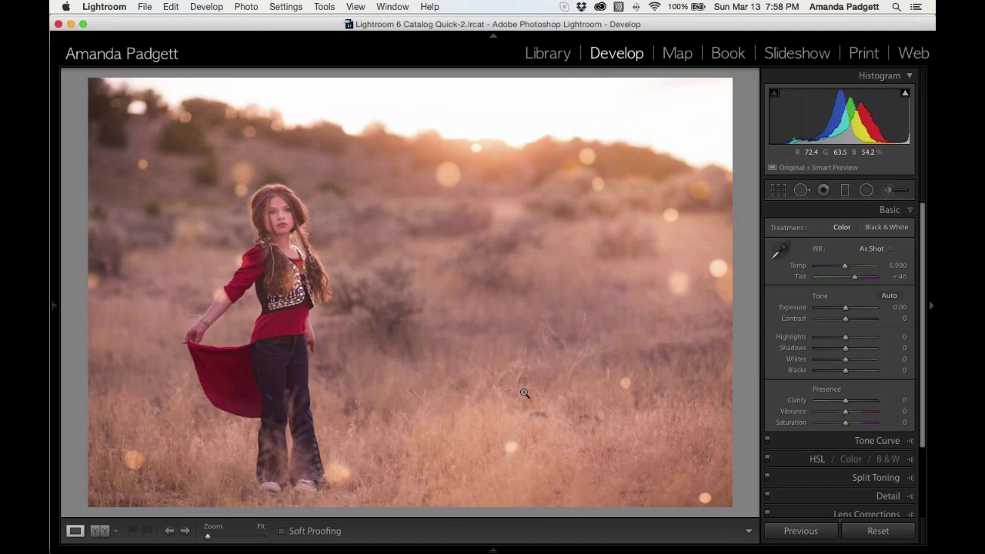
Step: Set edit pins to show automatically and delete the radial filter on the girl's shoulder
left_click(867, 190)
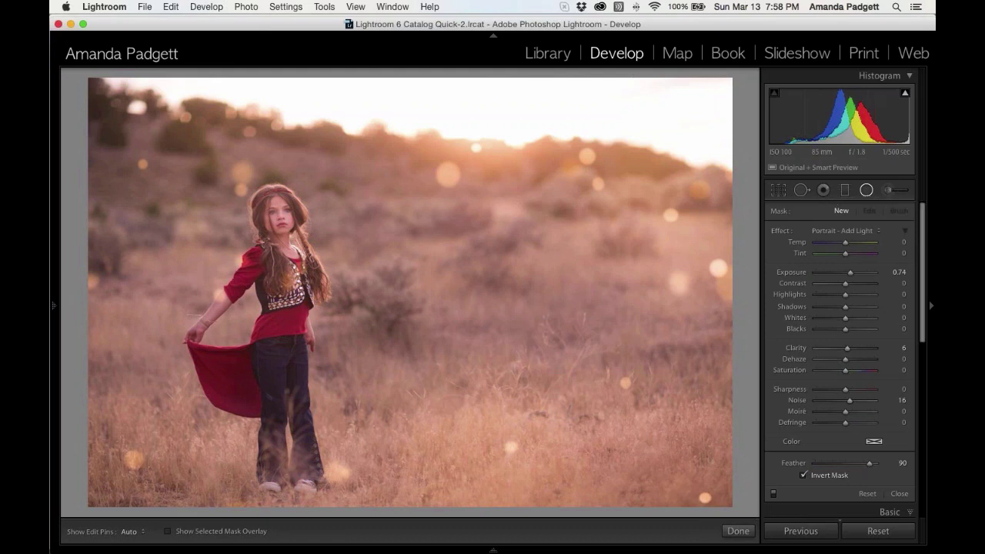
mouse_move(539, 224)
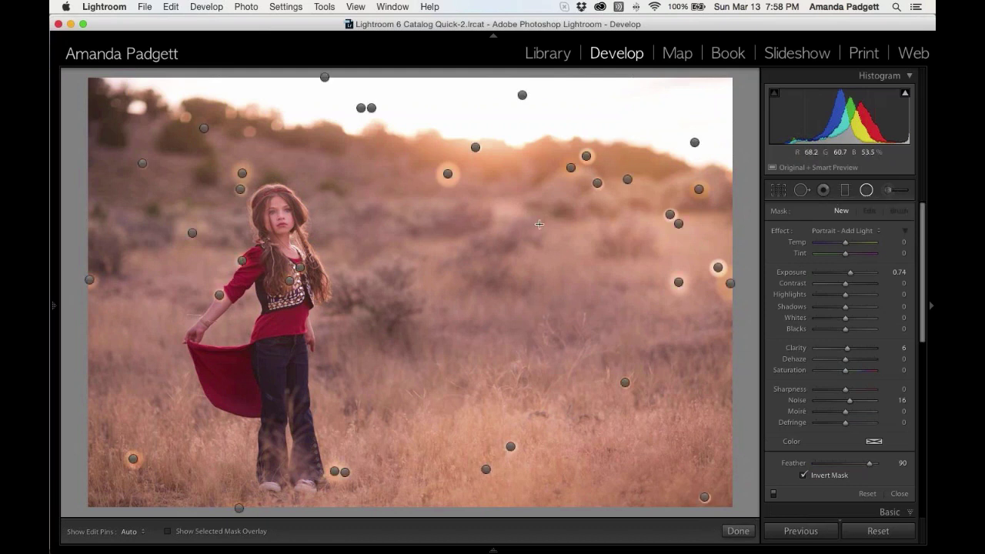
left_click(132, 531)
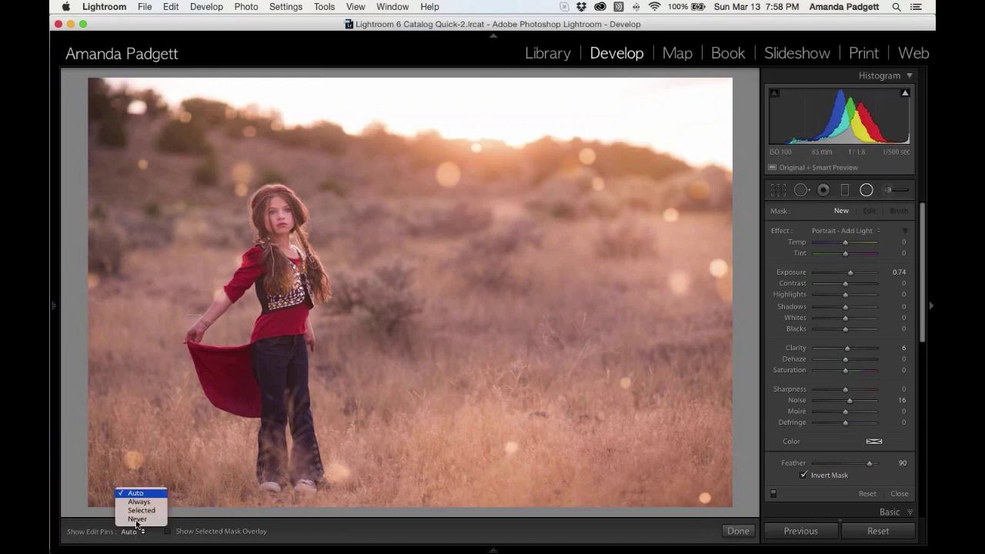
left_click(150, 500)
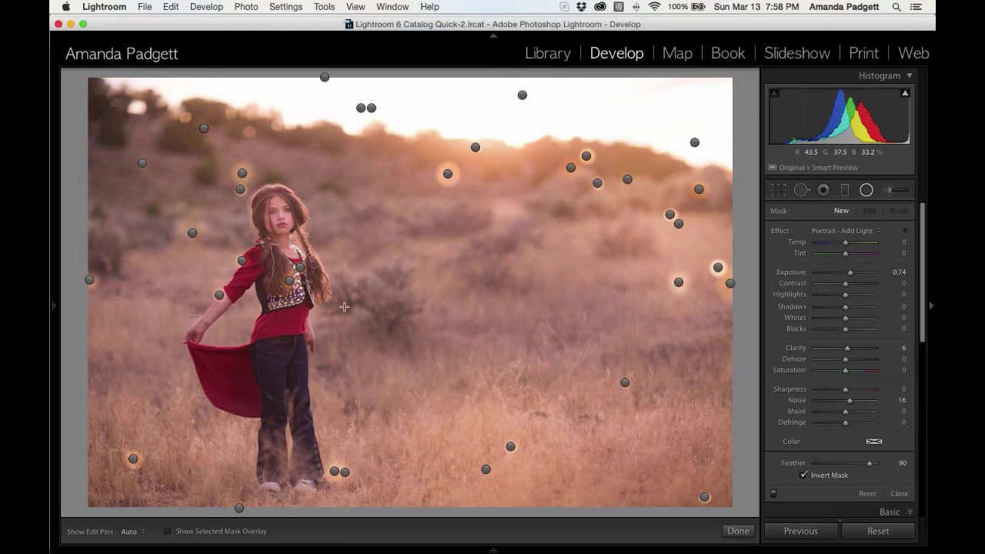
left_click(242, 260)
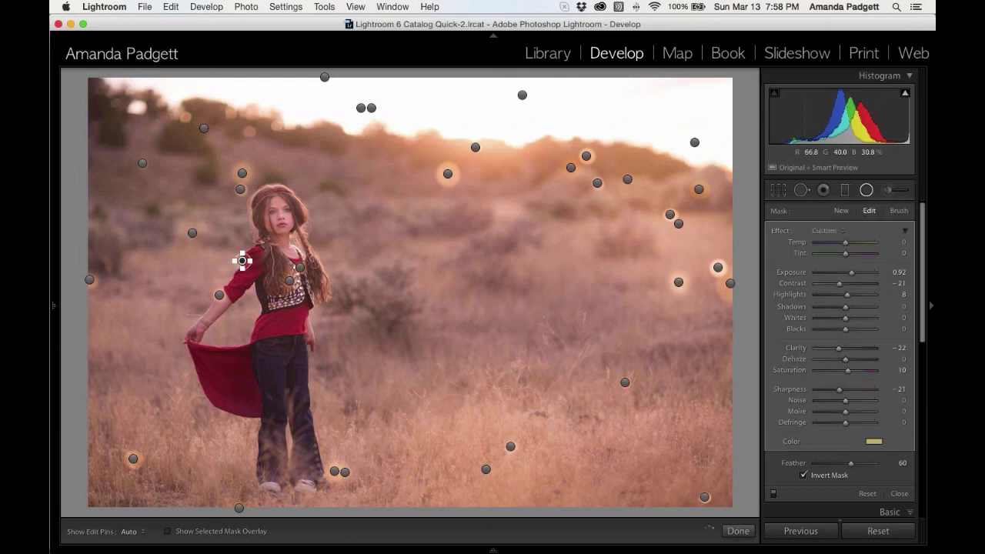
key("Delete")
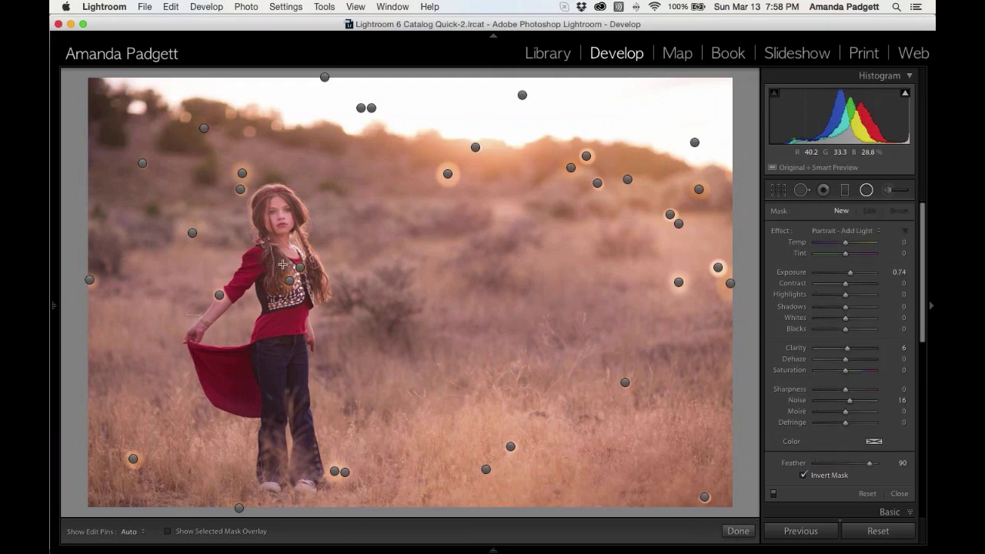
Step: Inspect the remaining radial filters on her chest, arm, head and frame edges, then close the tool
left_click(300, 268)
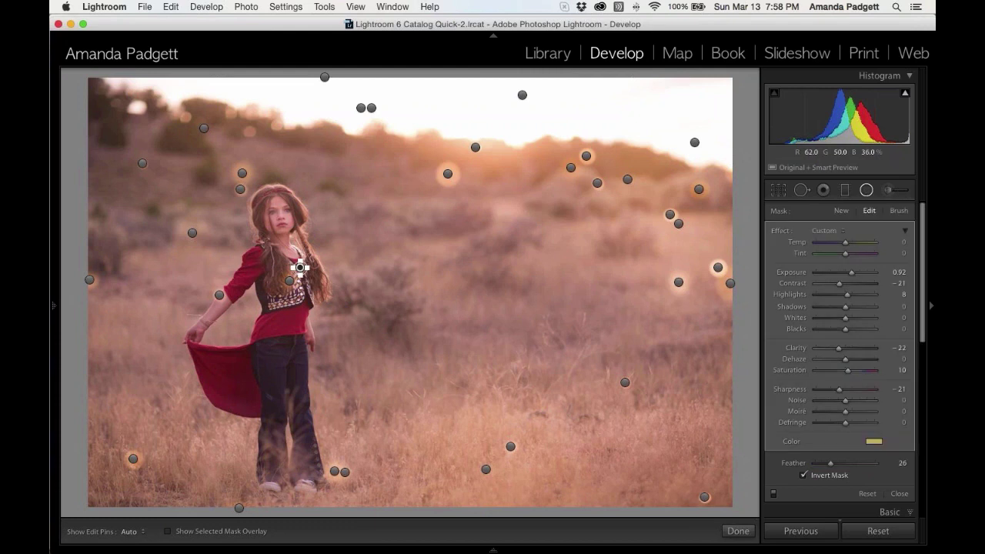
left_click(288, 275)
left_click(289, 281)
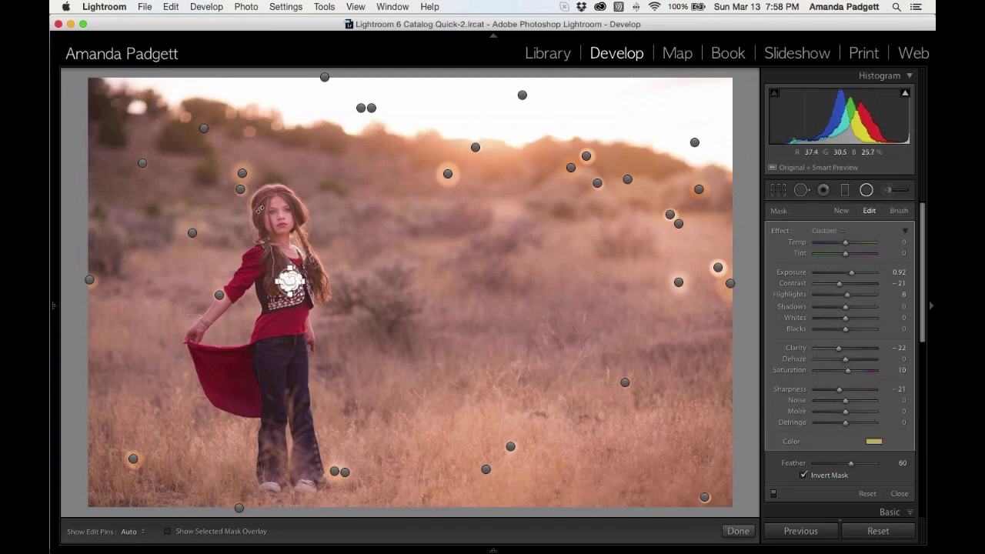
left_click(219, 295)
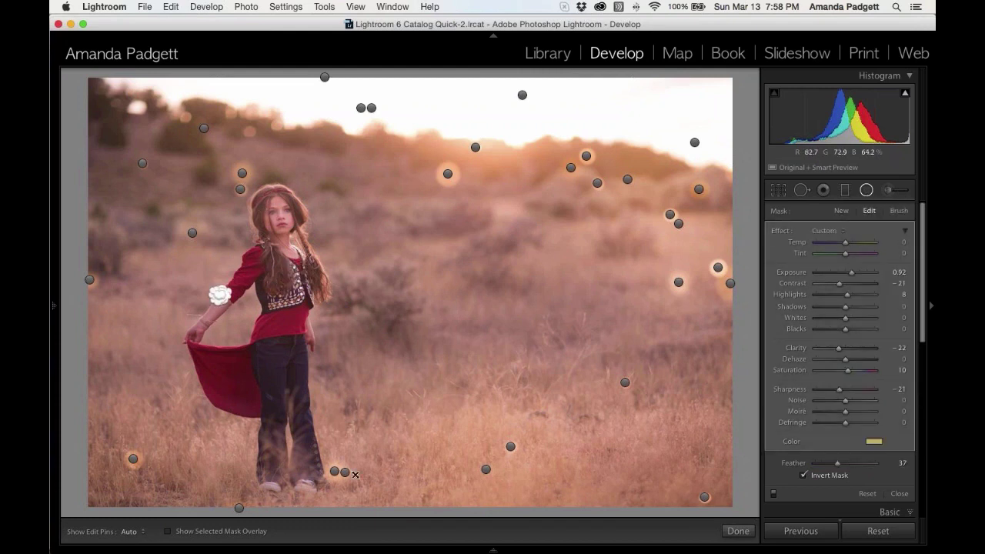
left_click(241, 188)
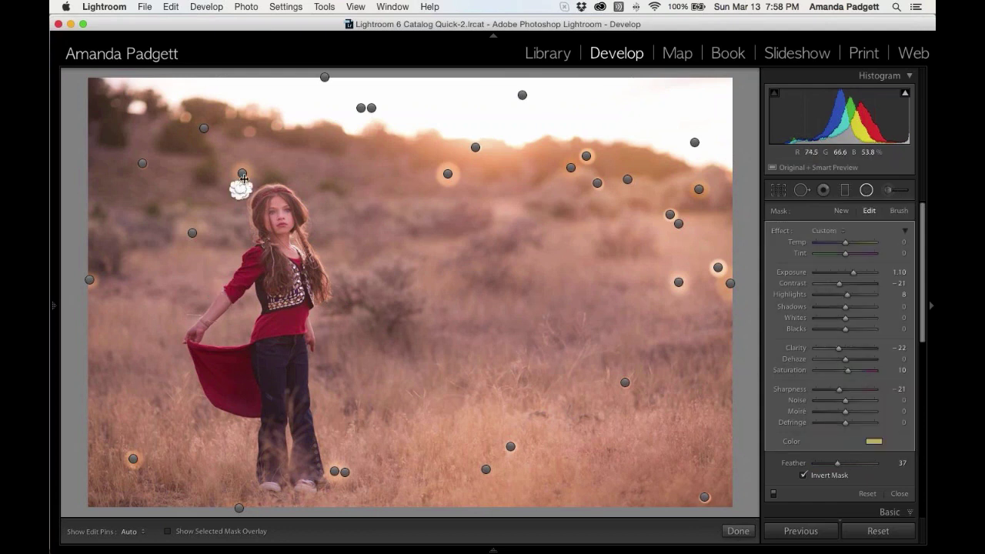
left_click(243, 174)
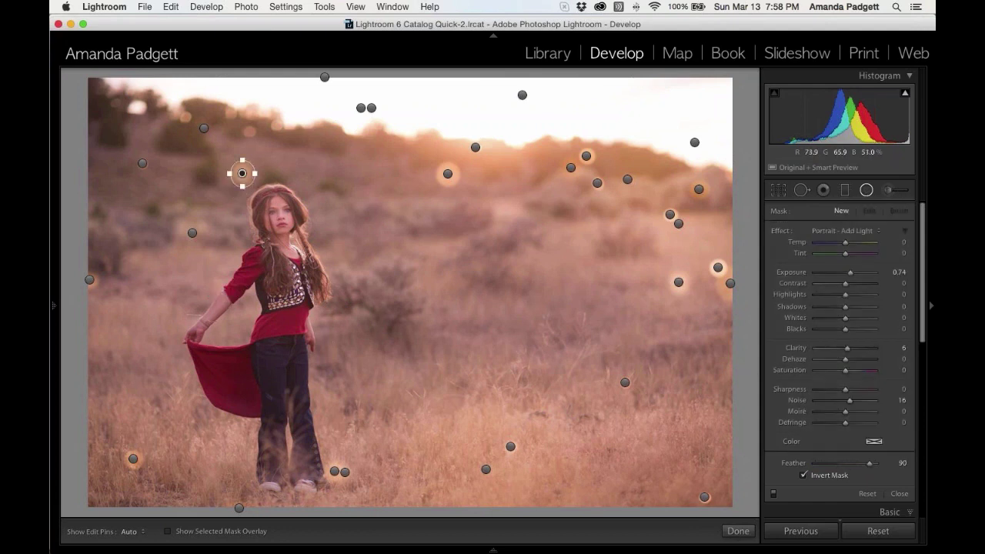
left_click(381, 222)
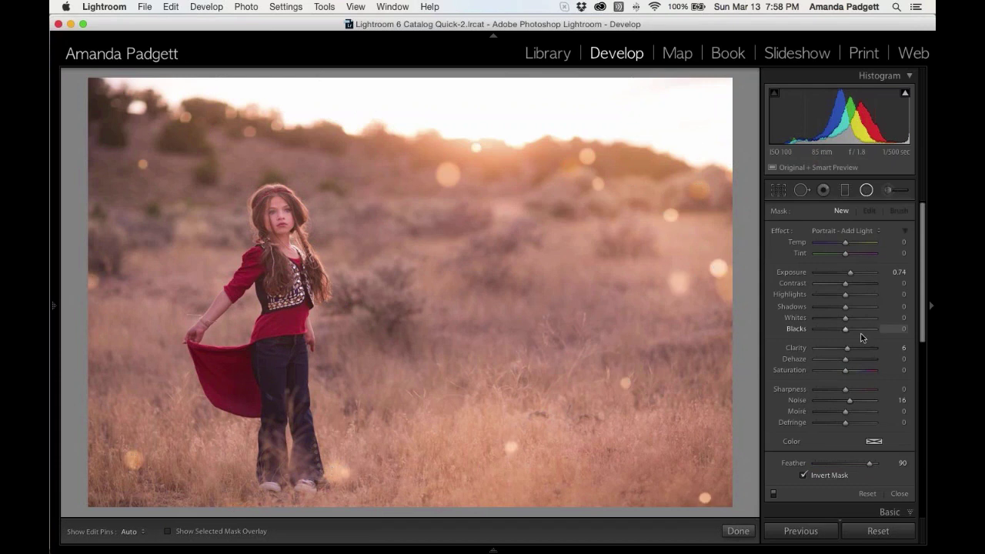
left_click(717, 267)
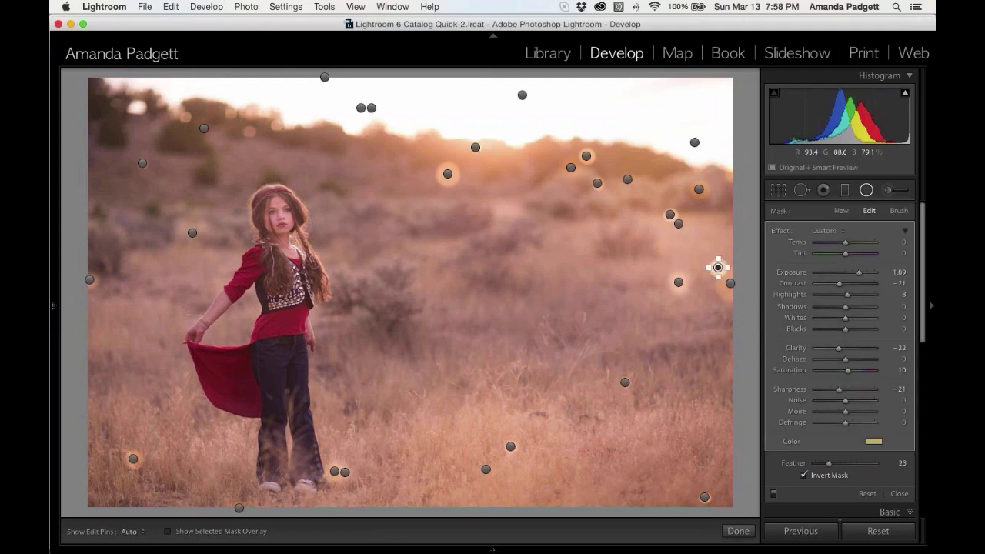
left_click(718, 267)
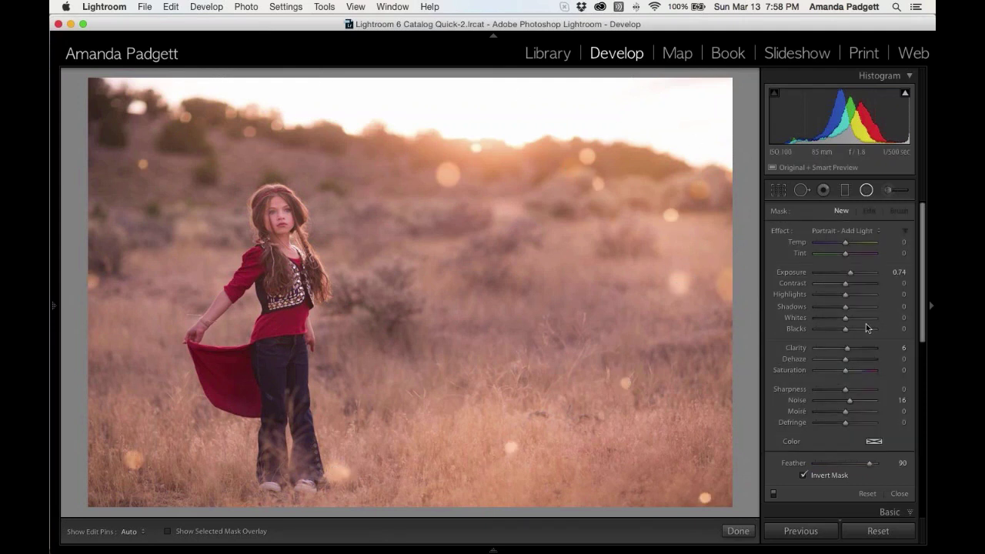
left_click(133, 460)
left_click(133, 459)
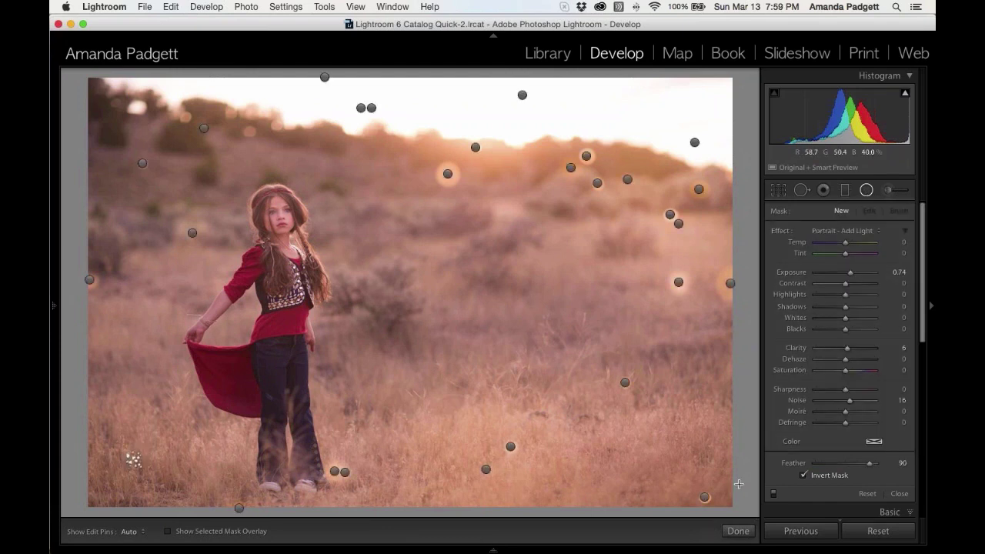
left_click(739, 531)
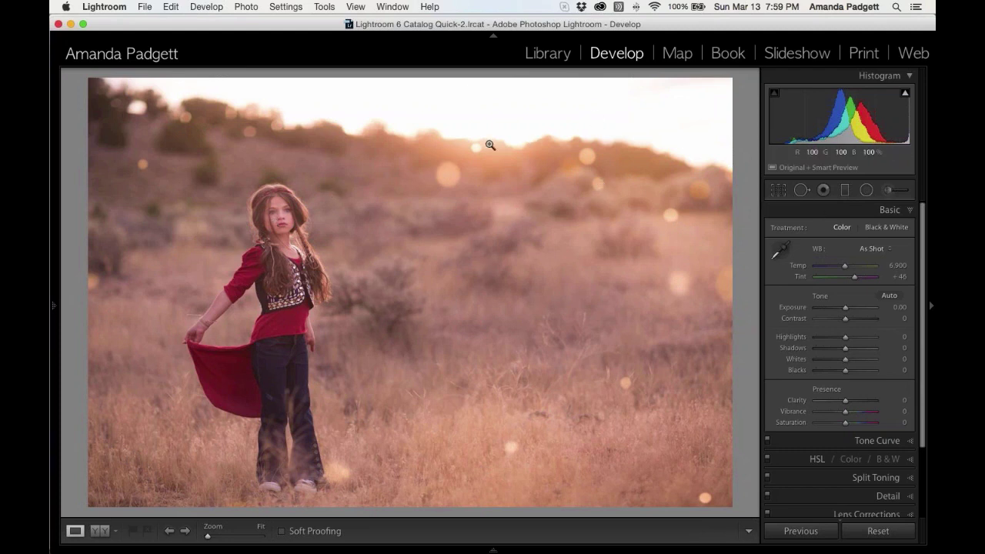
Step: Draw a Grad - Sunlight graduated filter down from the top over the sky
left_click(845, 191)
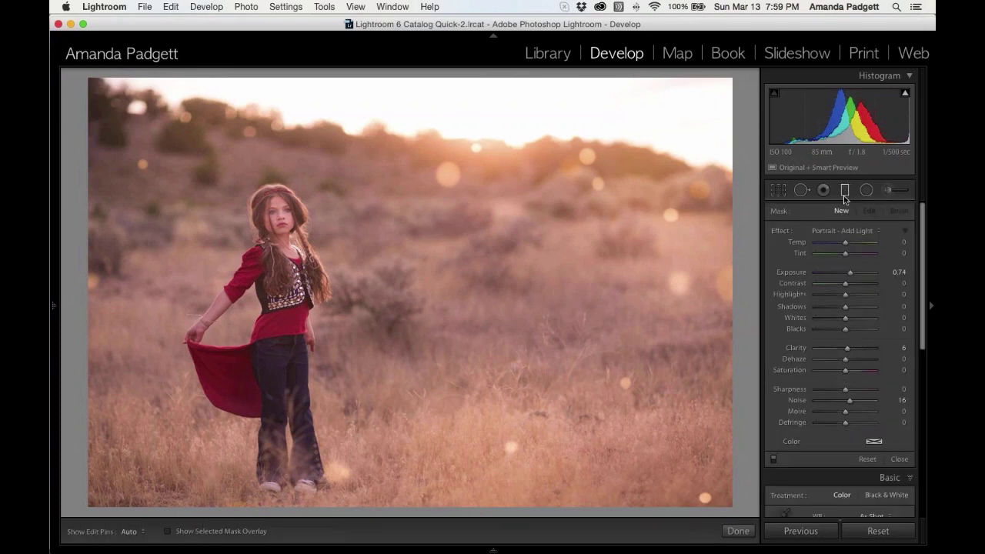
left_click(850, 231)
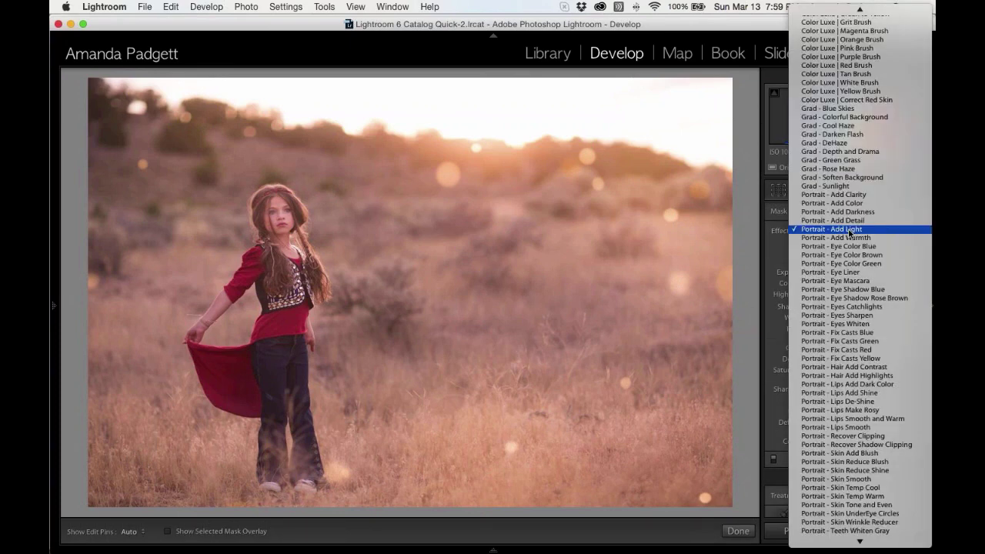
scroll(849, 231, "down", 3)
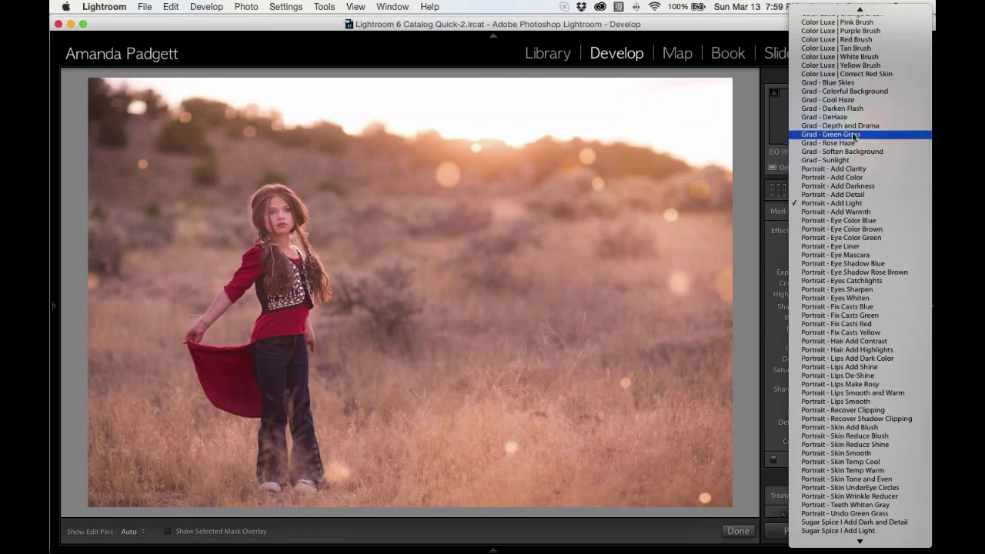
left_click(857, 160)
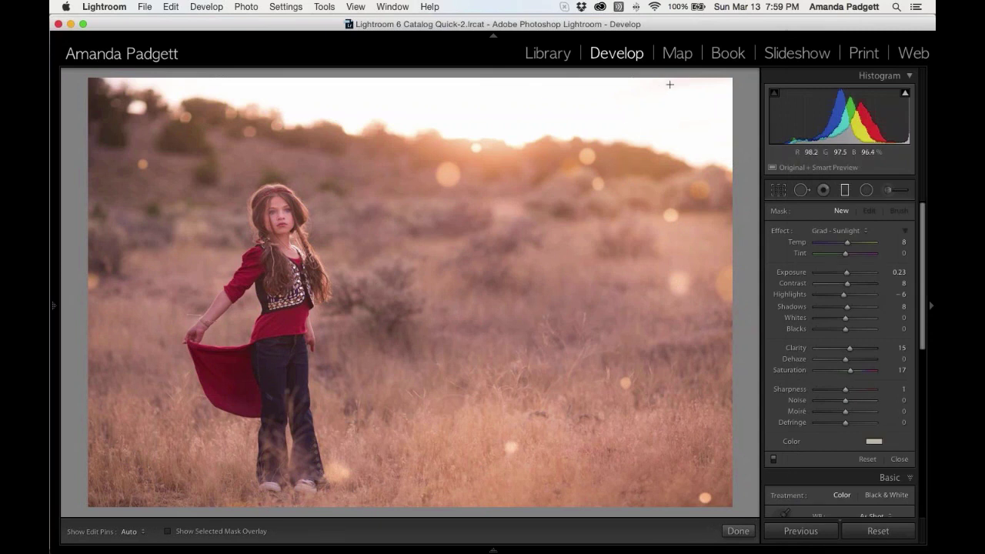
left_click_drag(670, 84, 97, 445)
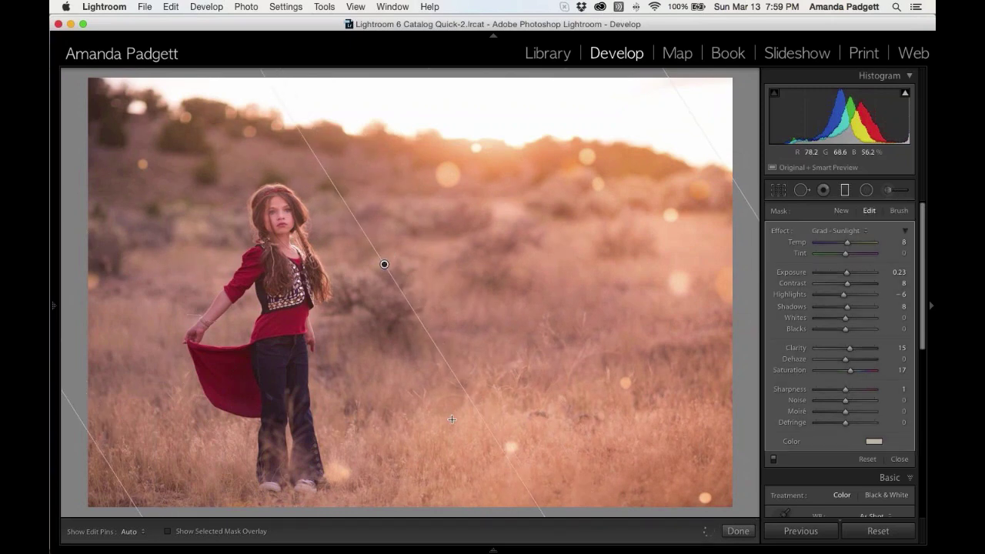
Step: Add Grad - Depth and Drama graduated filters across the lower right and the left side
left_click(845, 231)
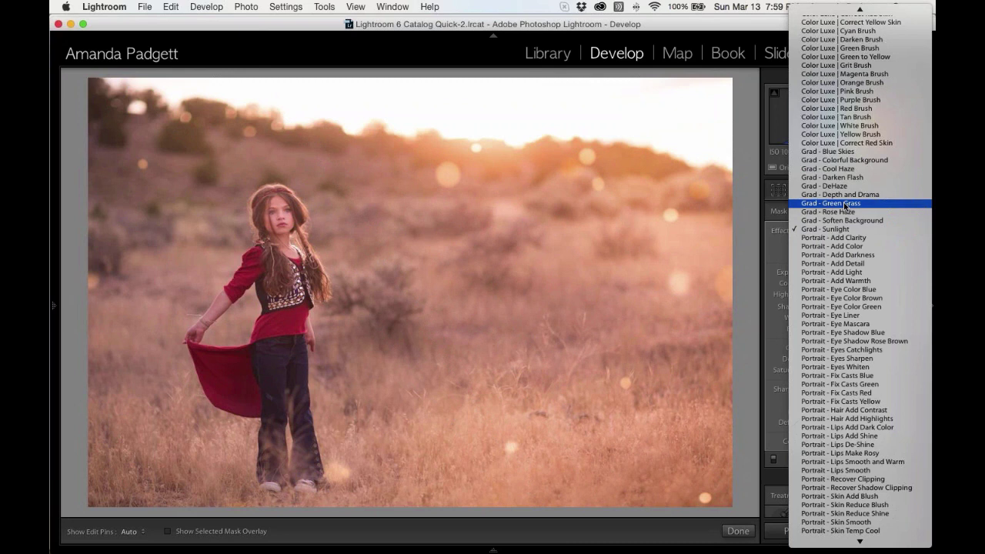
left_click(746, 205)
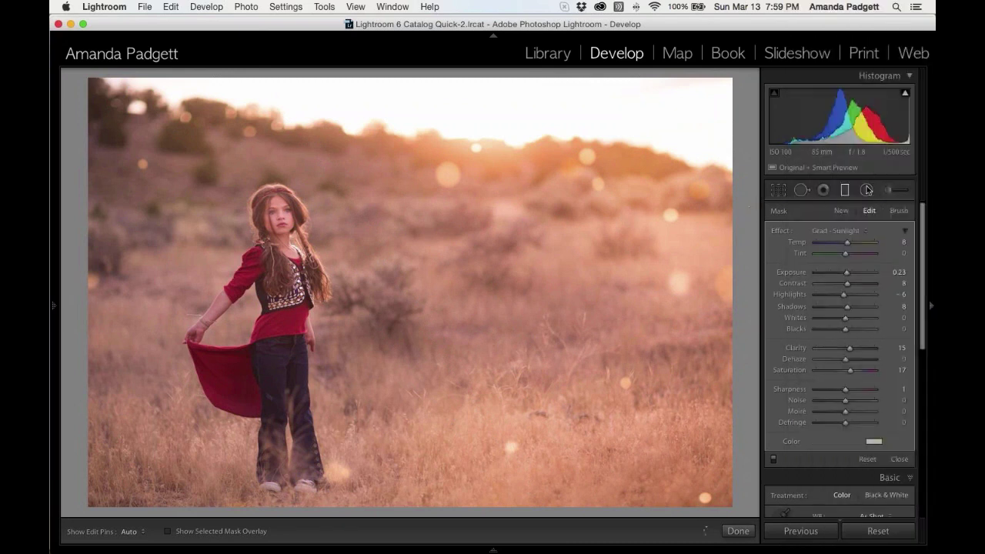
left_click(843, 211)
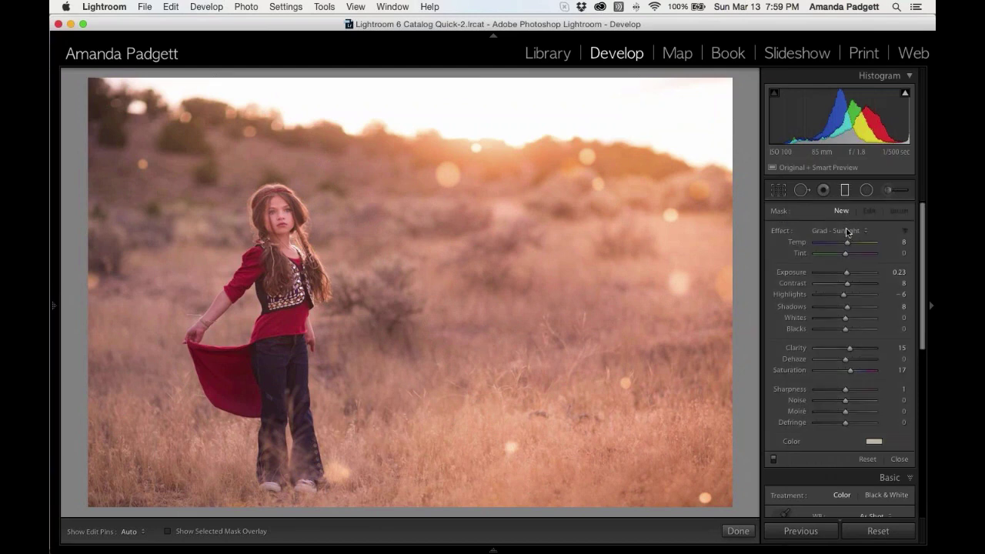
left_click(847, 232)
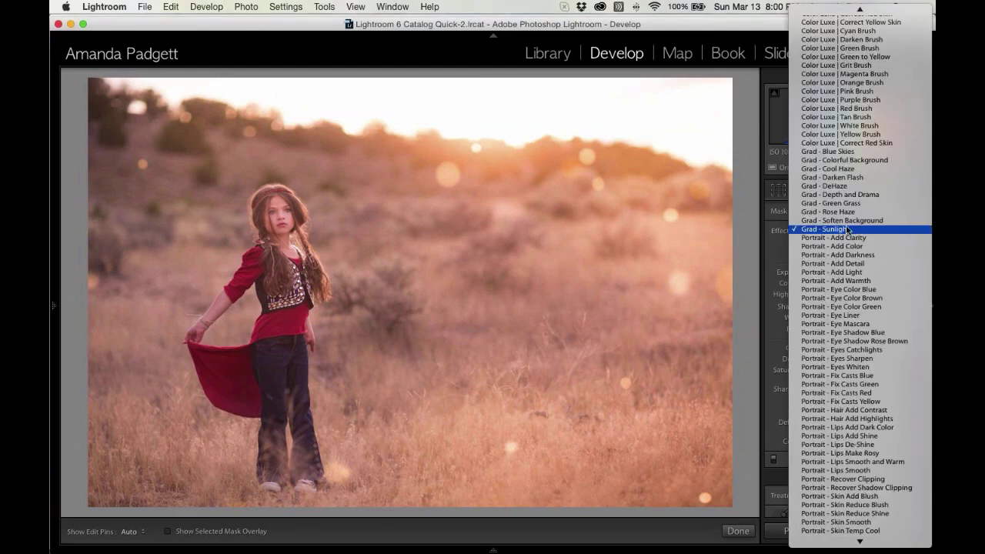
left_click(847, 195)
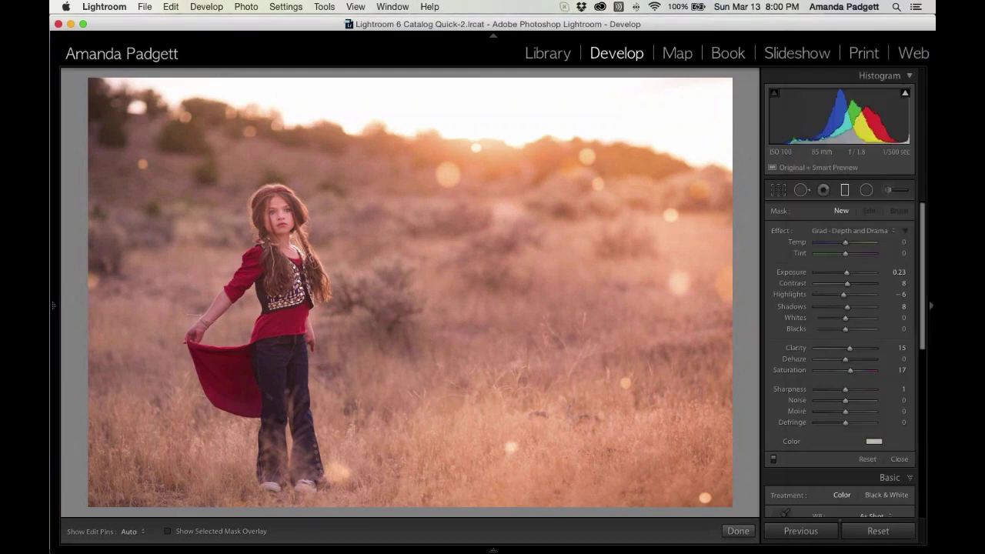
left_click_drag(731, 506, 369, 236)
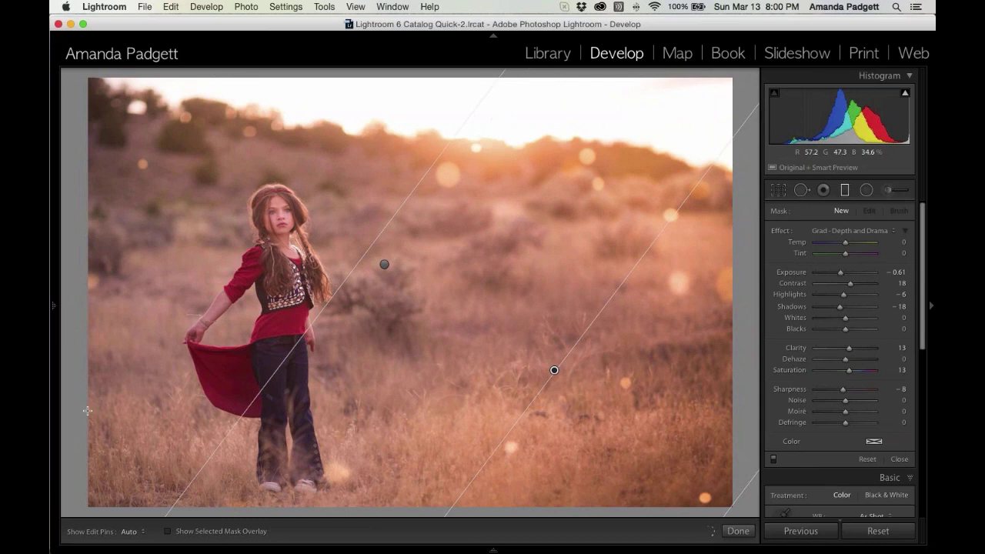
left_click_drag(88, 411, 168, 374)
left_click_drag(241, 336, 335, 278)
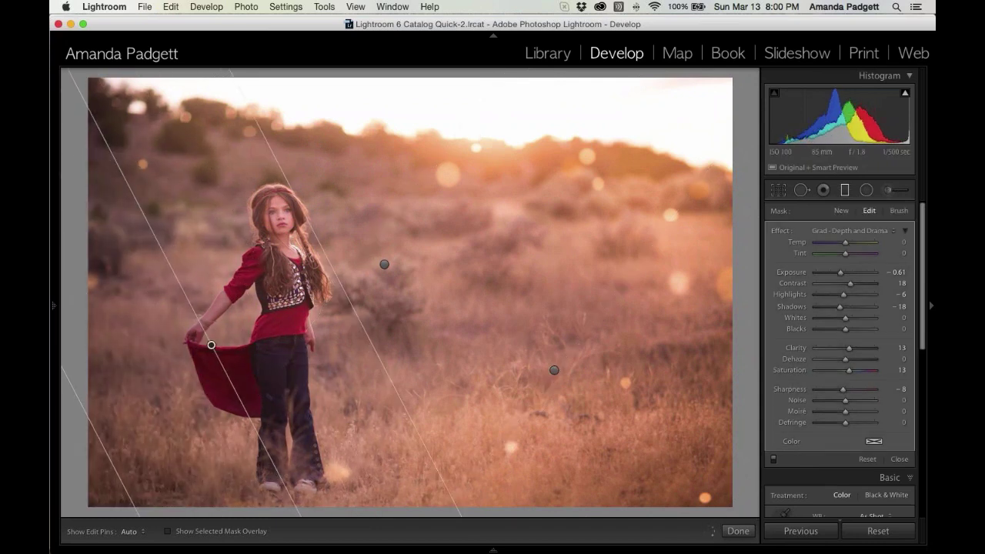
left_click(848, 214)
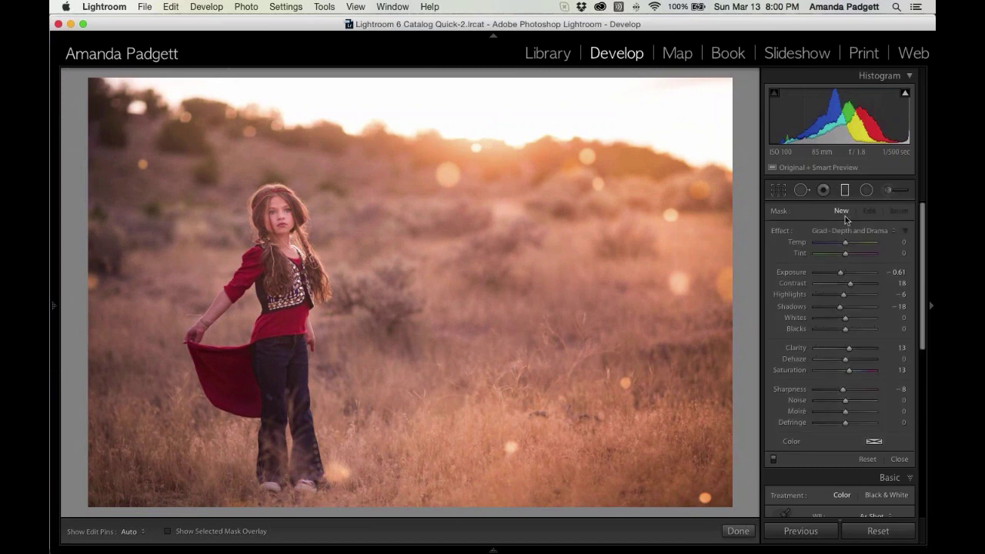
Step: Keep Grad - Depth and Drama as the effect and close the graduated filter to return to Basic
left_click(848, 230)
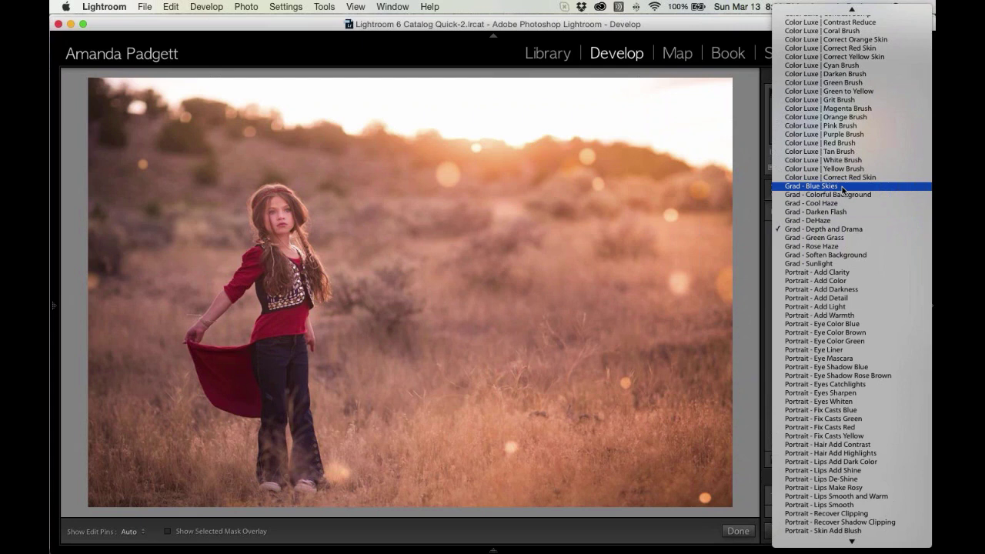
left_click(757, 218)
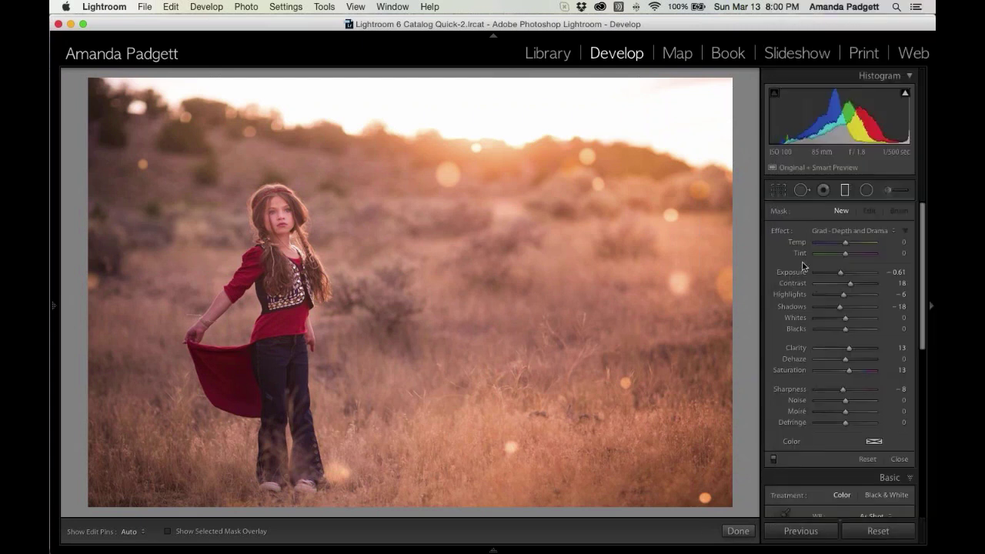
left_click(738, 531)
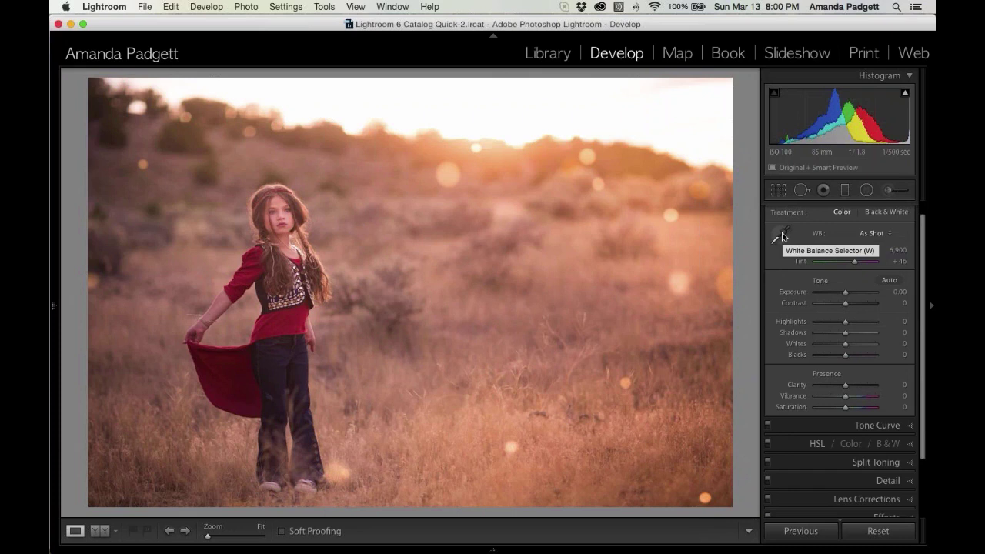
Step: Sample white balance from the girl's vest, then fine-tune to Temp 5,854 and Tint +6
left_click(782, 235)
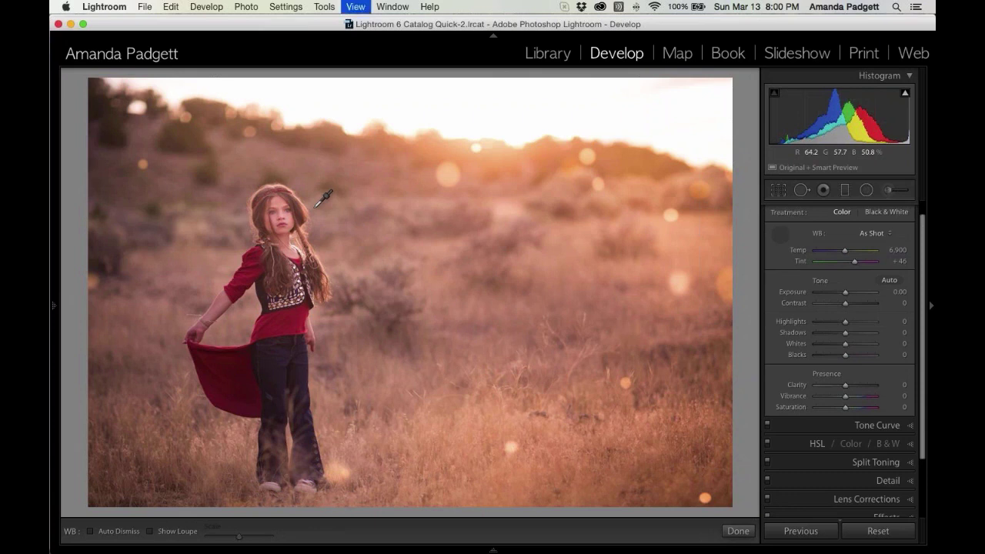
key("super+equal")
key("super+equal")
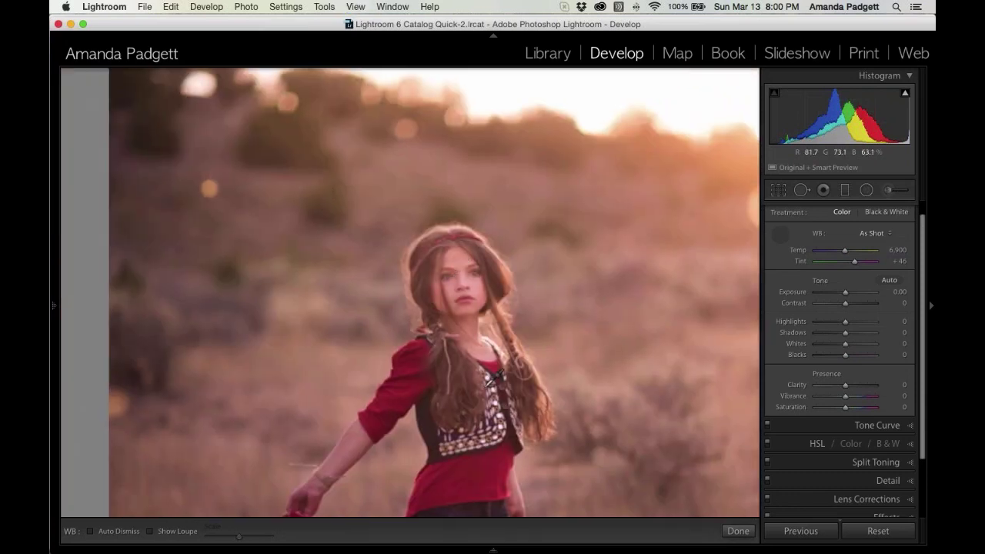
left_click(499, 428)
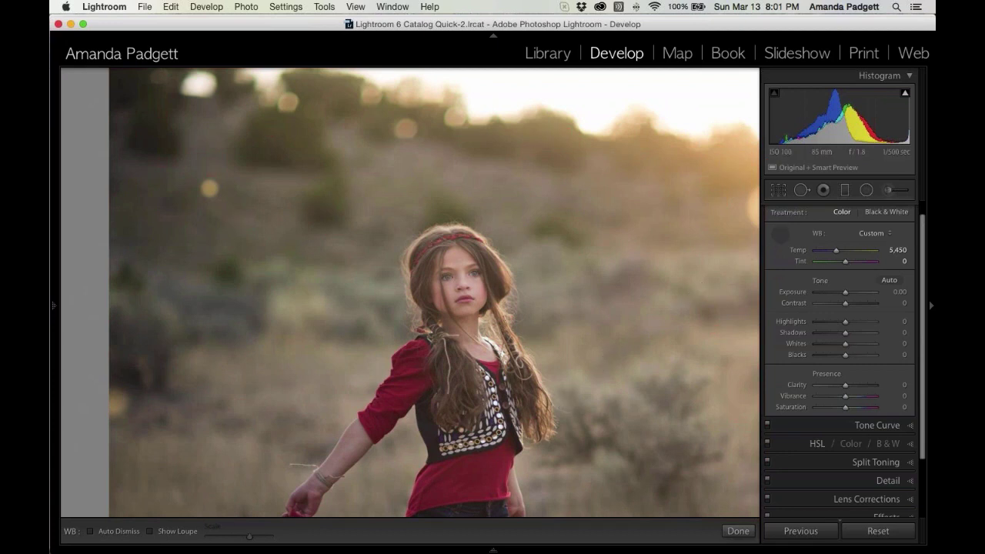
left_click(779, 237)
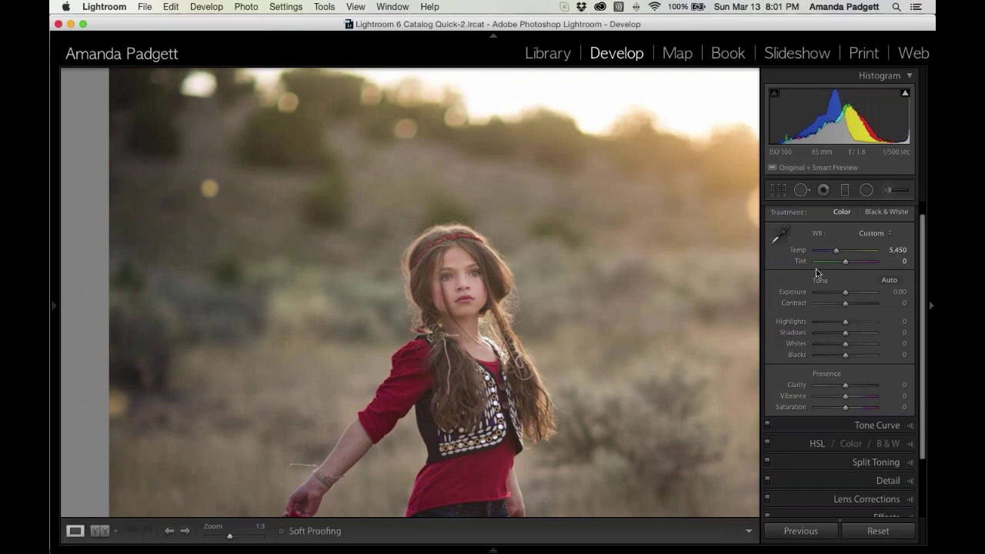
left_click(628, 340)
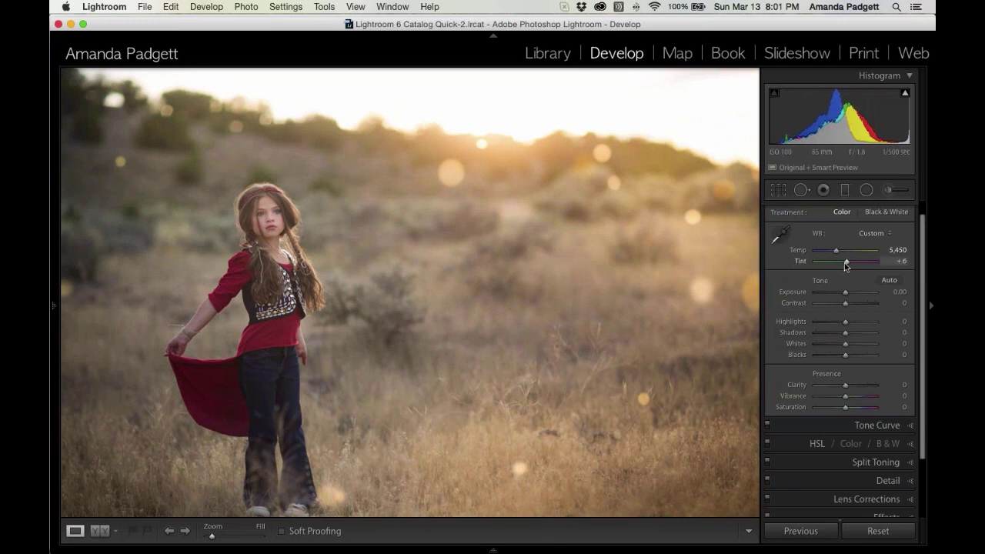
left_click_drag(836, 250, 838, 251)
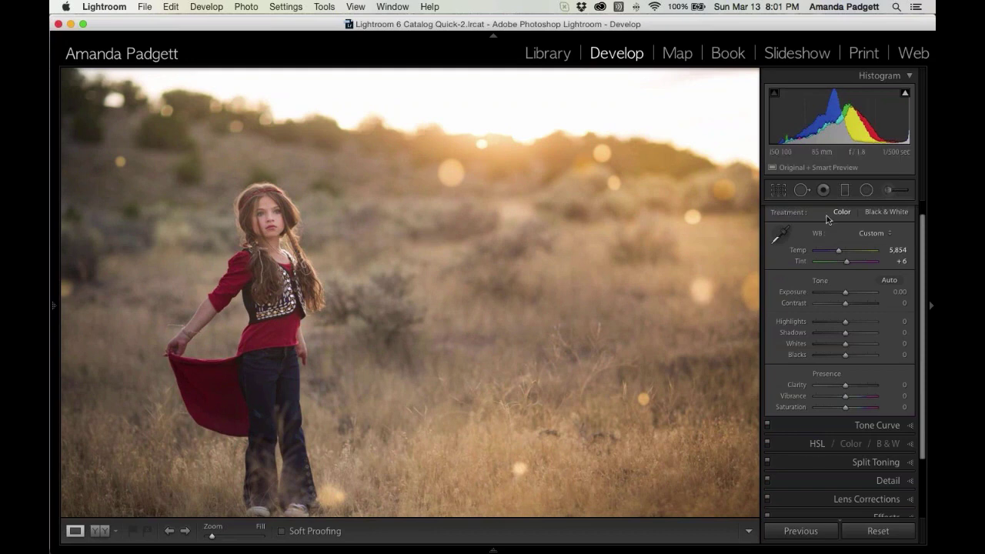
Step: Fit an oval Portrait - Add Light radial filter around the girl from head to legs, Clarity 9
scroll(867, 196, "up", 1)
left_click(867, 190)
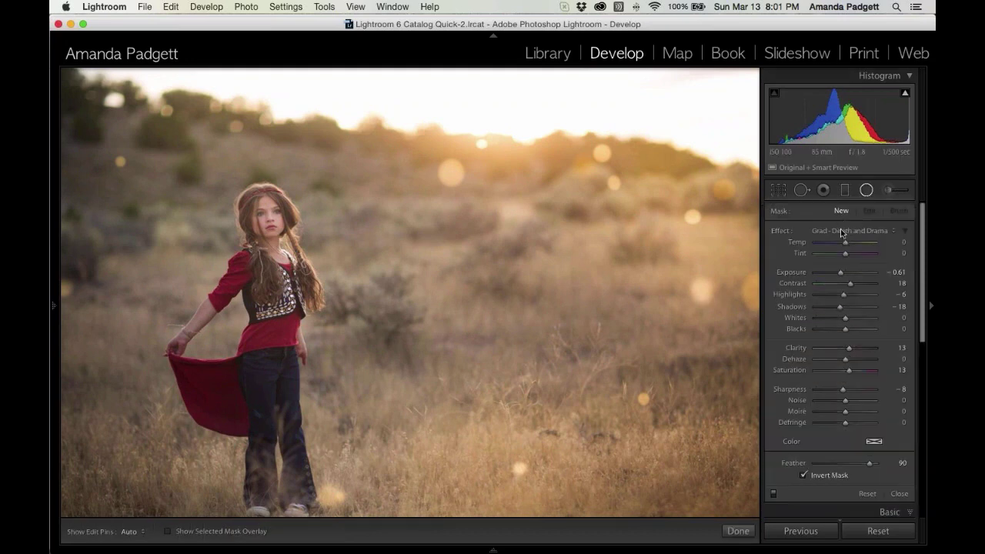
left_click(843, 229)
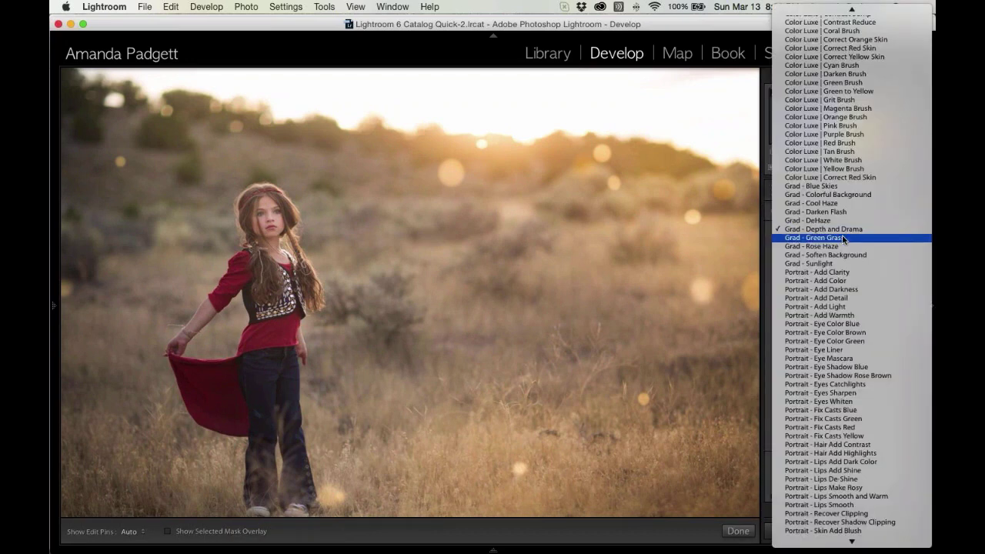
left_click(855, 307)
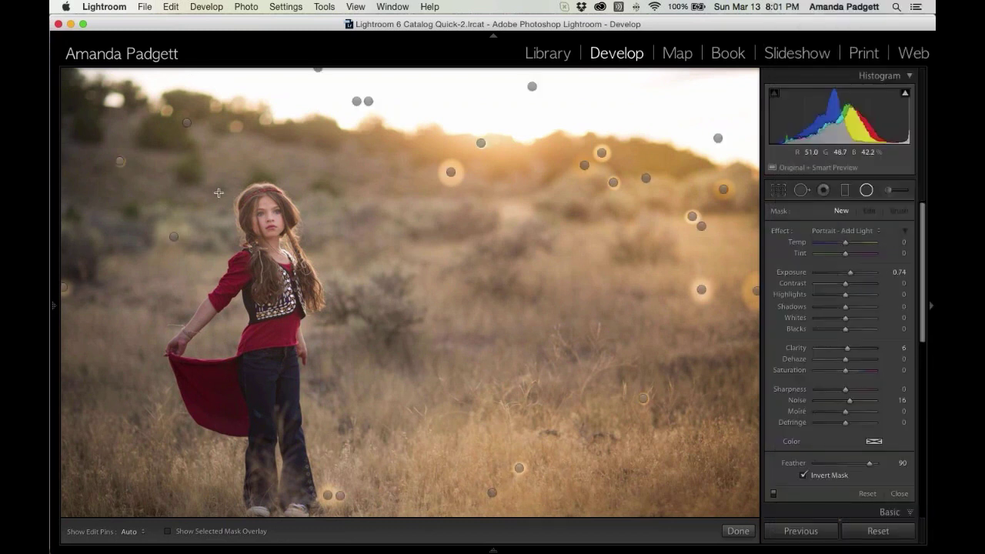
left_click_drag(254, 251, 312, 333)
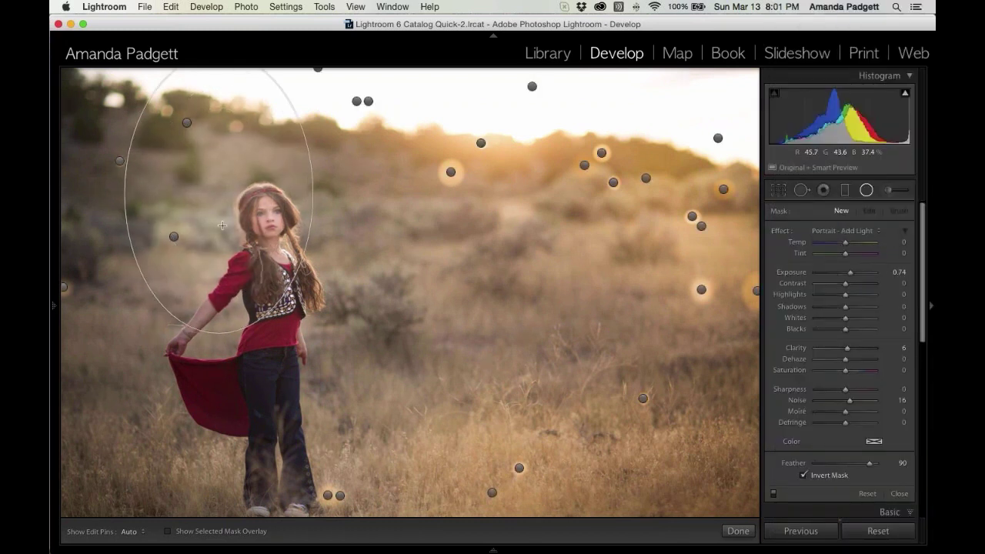
left_click_drag(219, 193, 264, 310)
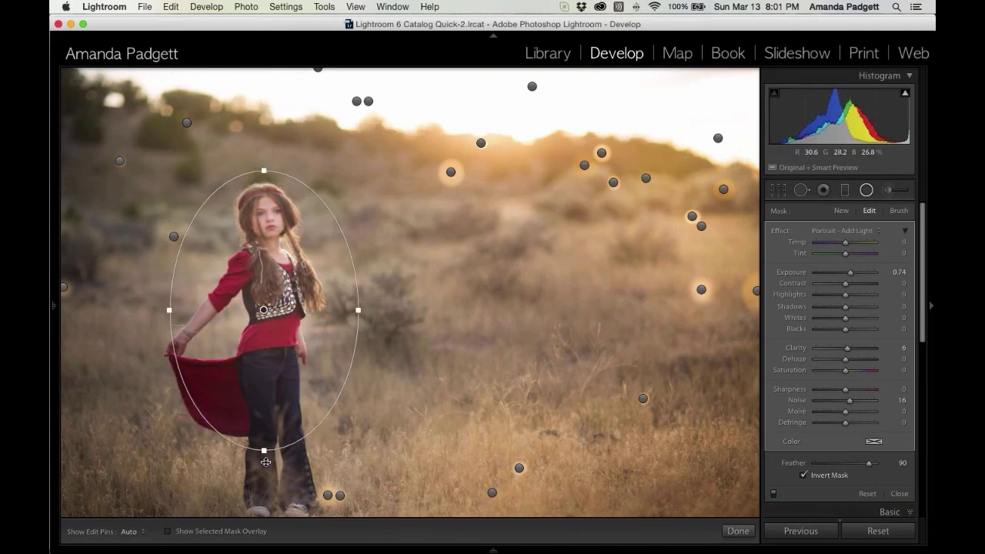
left_click_drag(264, 450, 267, 471)
left_click_drag(359, 310, 399, 310)
left_click_drag(264, 311, 265, 334)
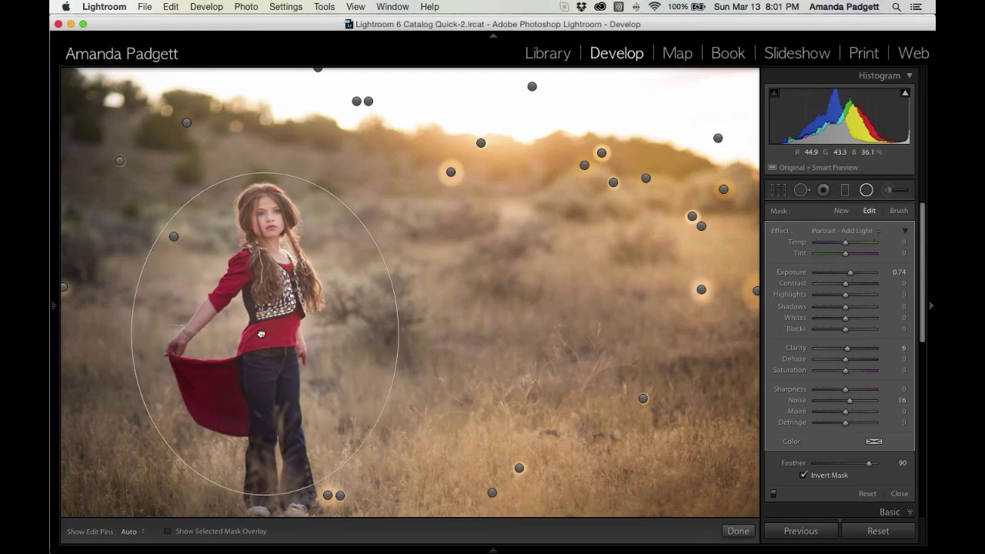
left_click_drag(137, 340, 147, 335)
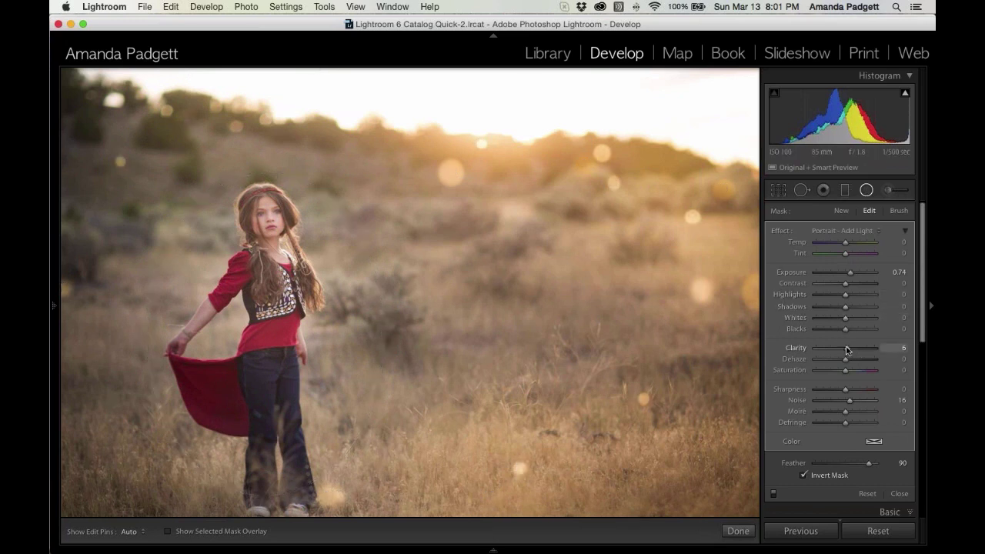
left_click_drag(848, 347, 848, 348)
left_click(738, 531)
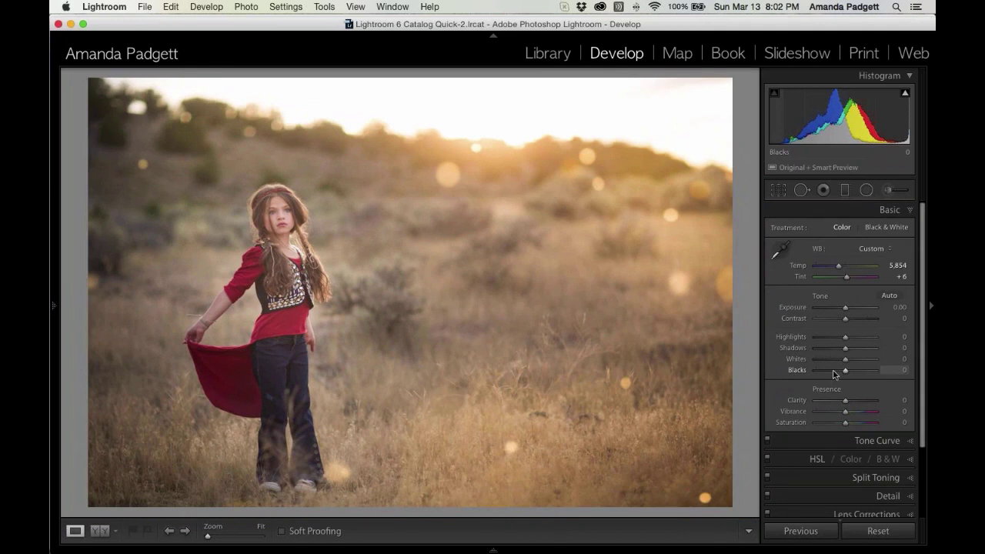
Step: Select the left Depth and Drama gradient and soften its Exposure to -0.23
left_click(845, 190)
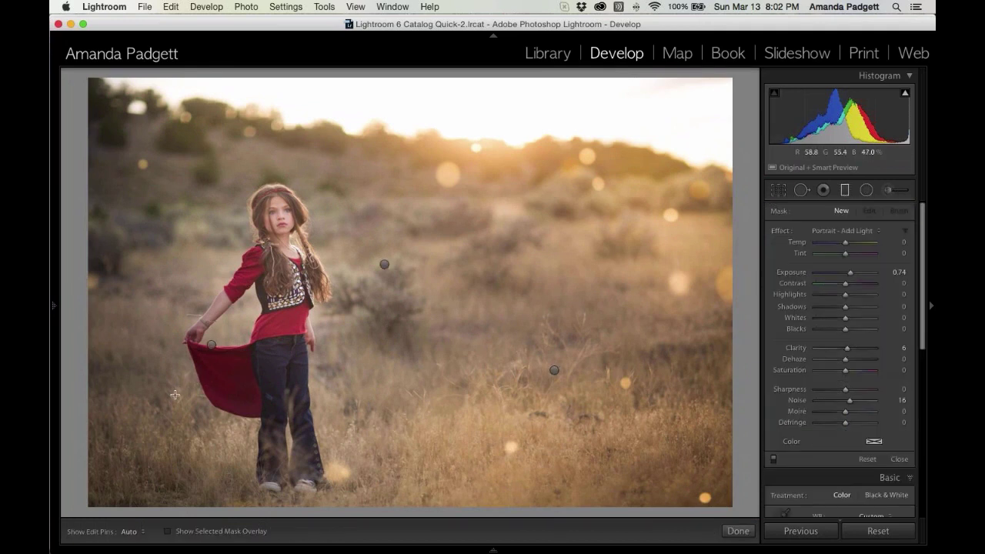
left_click(212, 345)
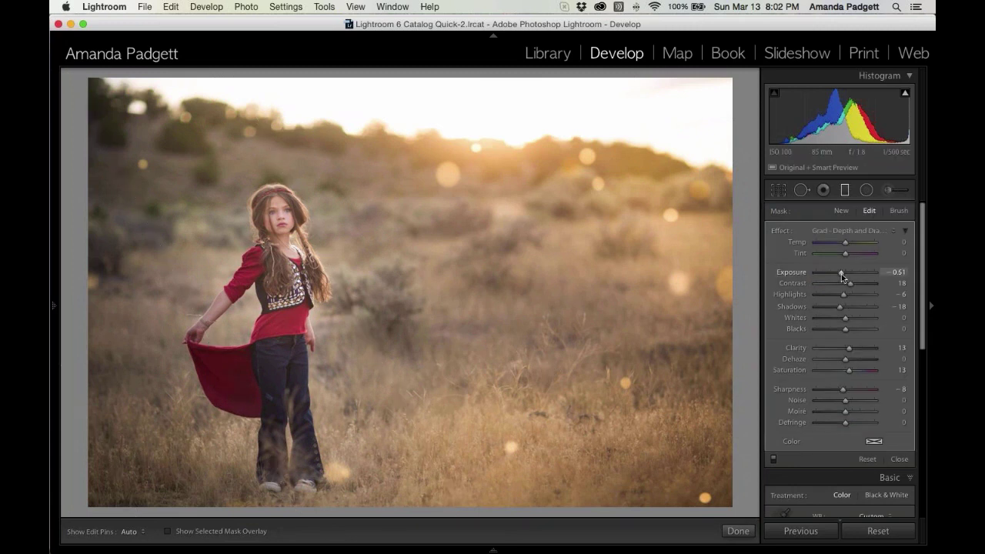
left_click_drag(841, 275, 842, 275)
left_click_drag(843, 276, 845, 273)
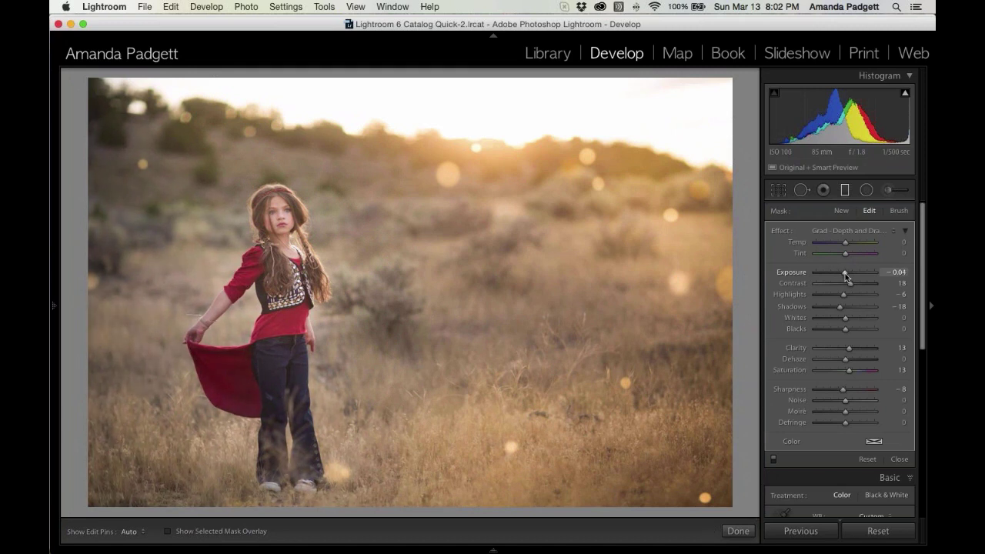
mouse_move(612, 371)
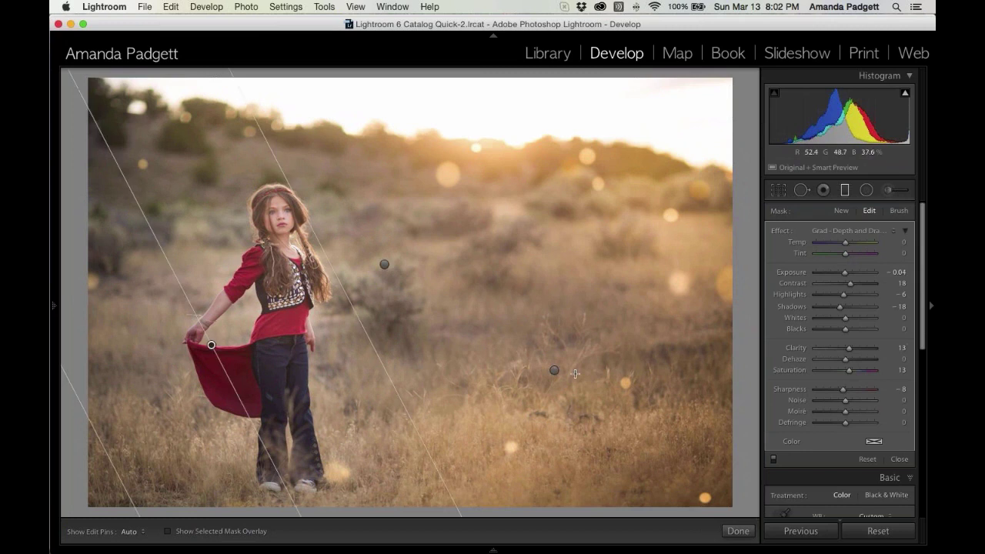
left_click_drag(845, 272, 845, 274)
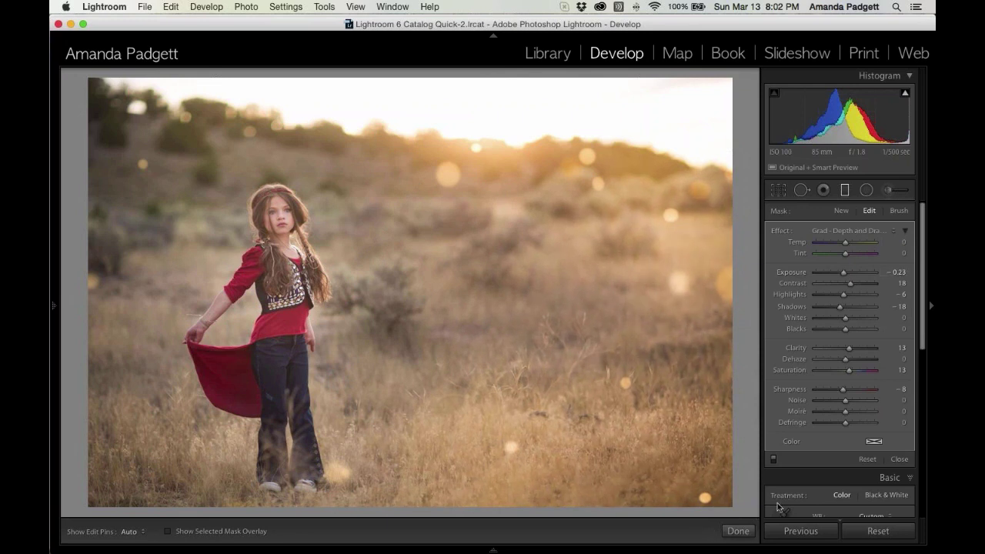
key("Return")
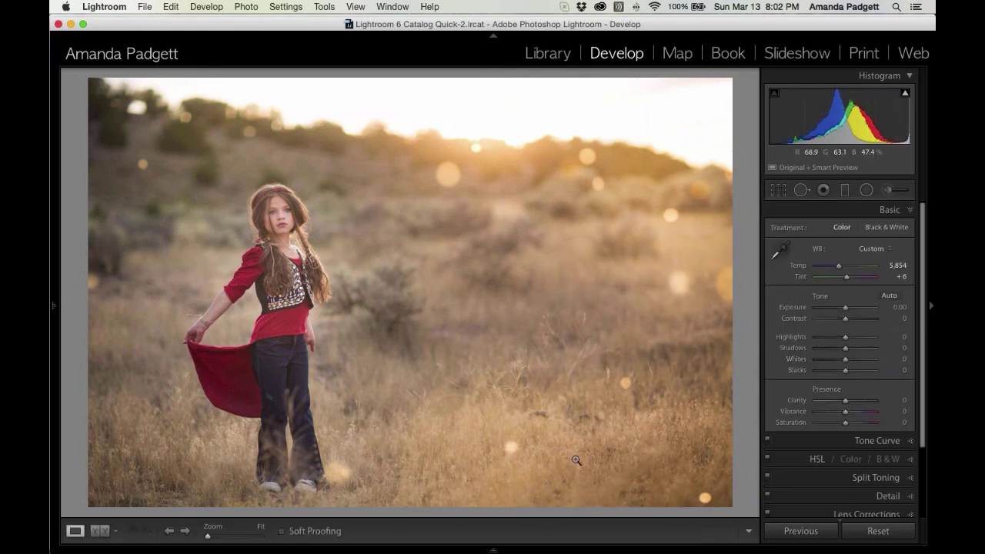
Step: Compare the edit before and after side by side, zooming in on the girl then back to fit
key("y")
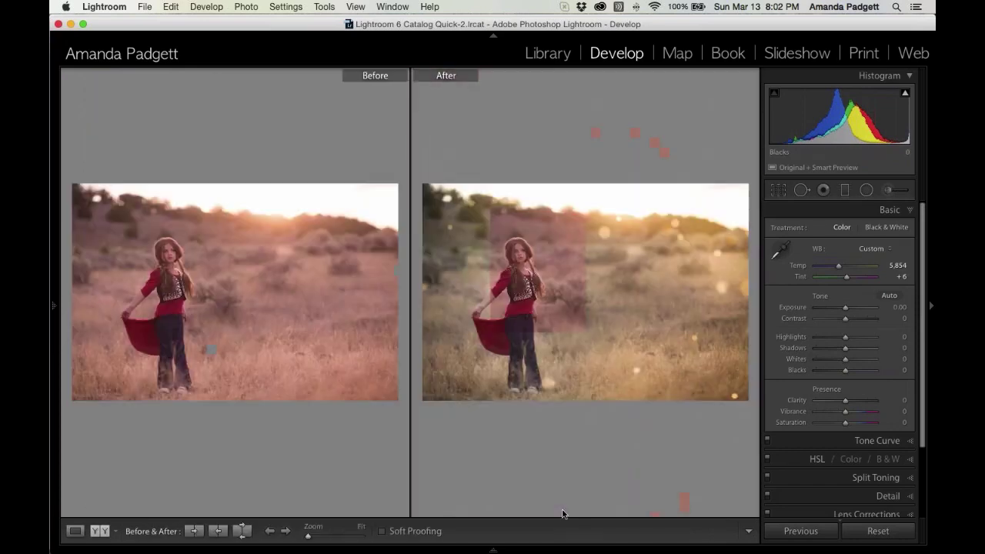
key("F7")
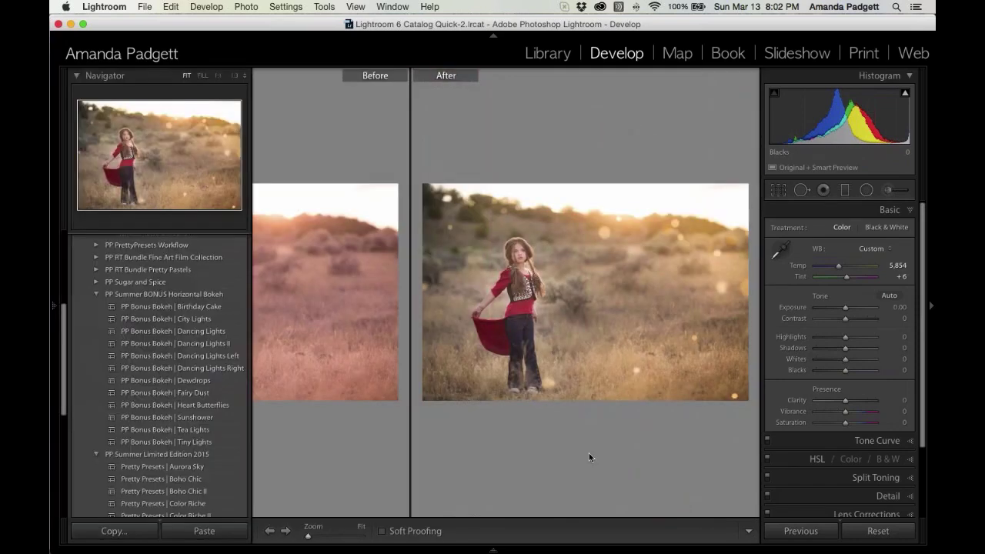
key("Tab")
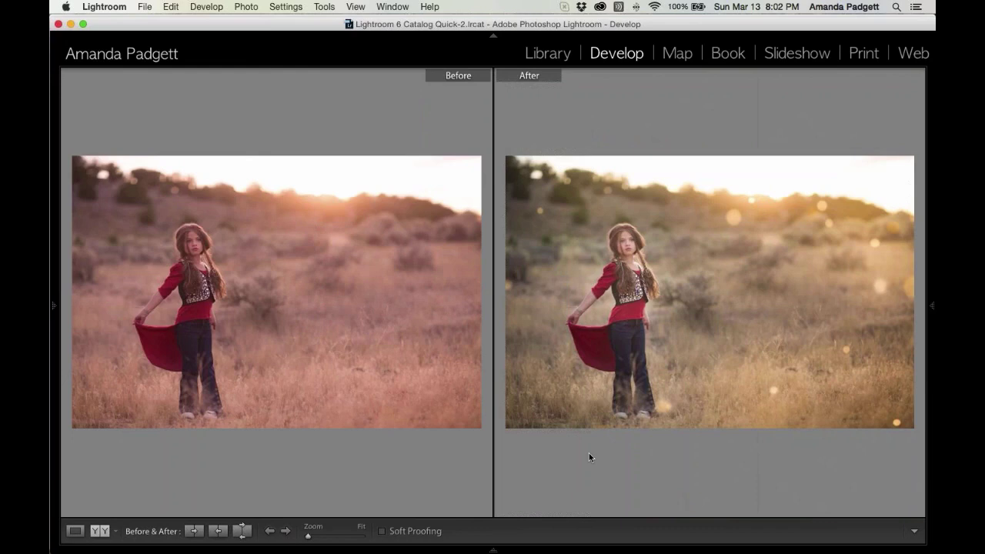
key("super+equal")
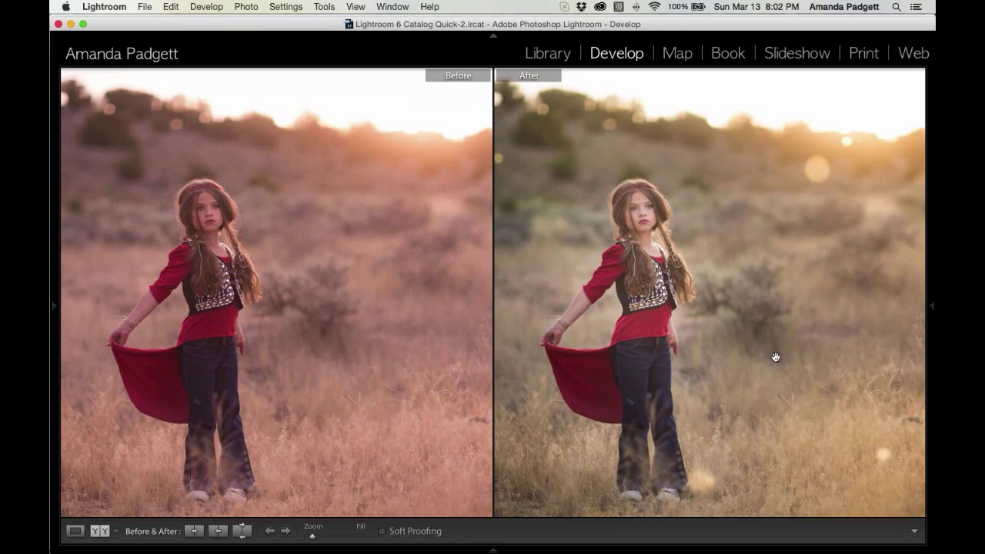
key("super+equal")
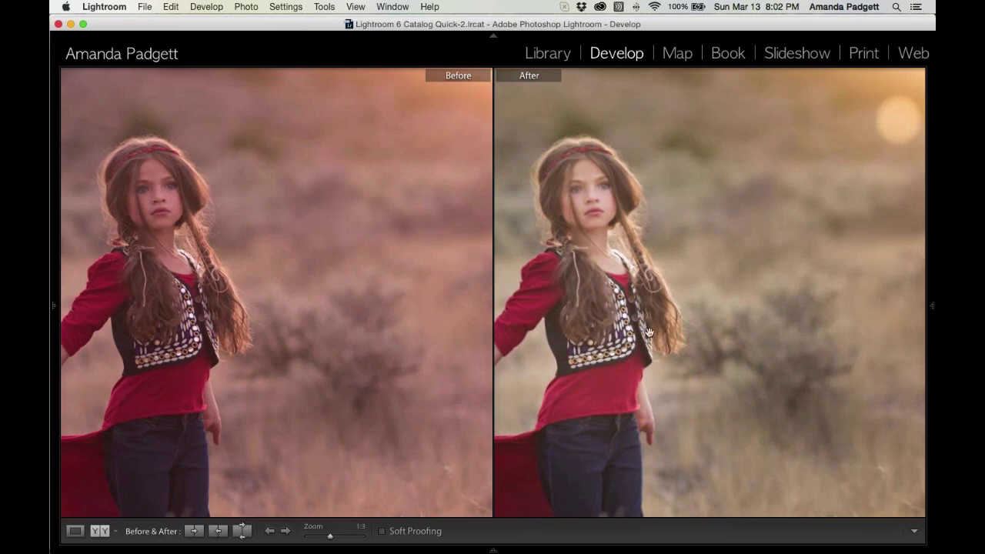
left_click_drag(650, 333, 732, 335)
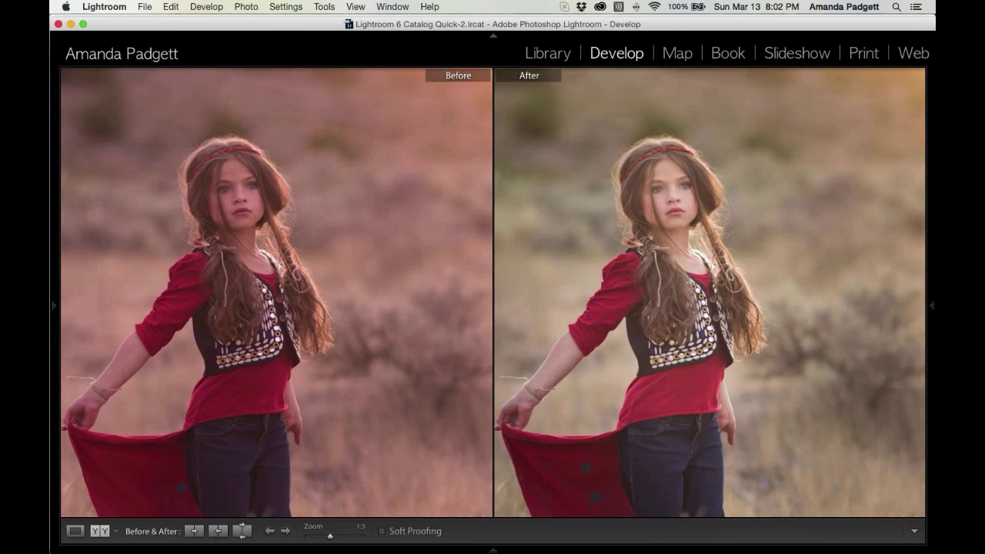
key("super+minus")
key("super+minus")
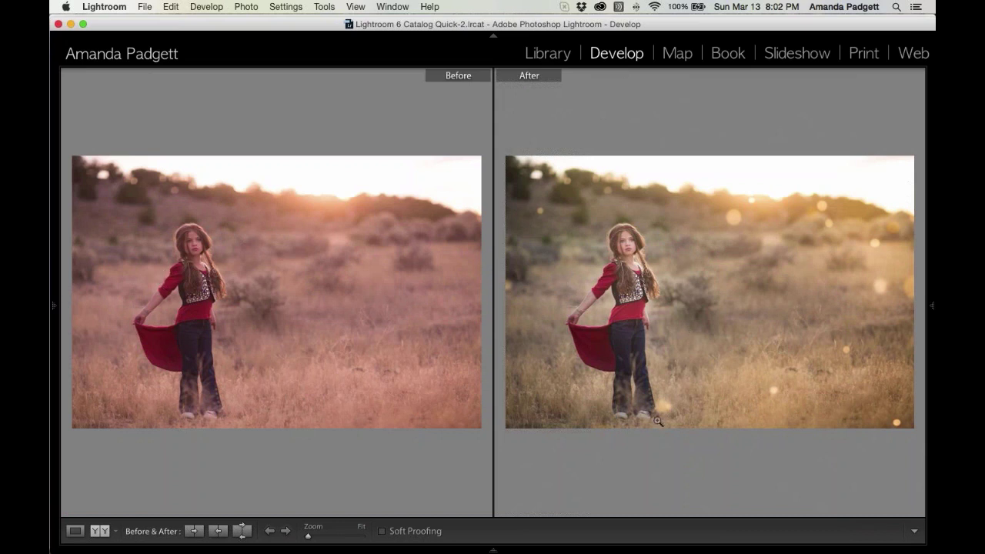
Step: Dock the presets panel, collapse the Horizontal Bokeh folder, and return to single Loupe view
left_click(55, 306)
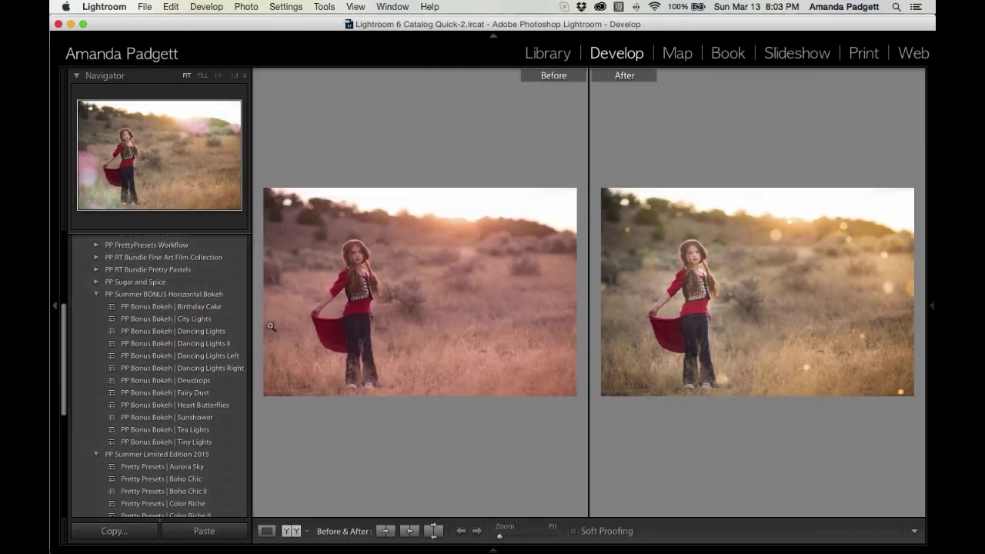
left_click(96, 295)
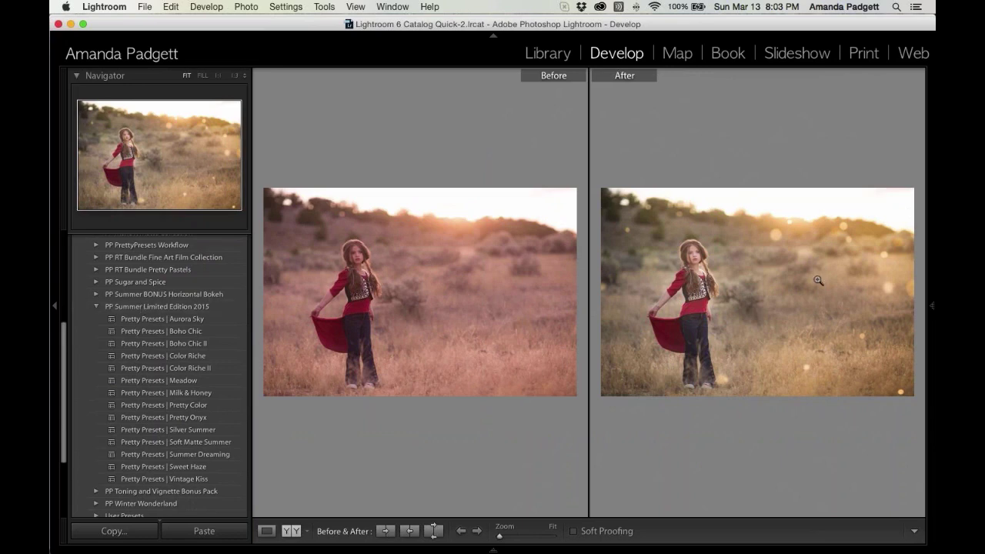
key("y")
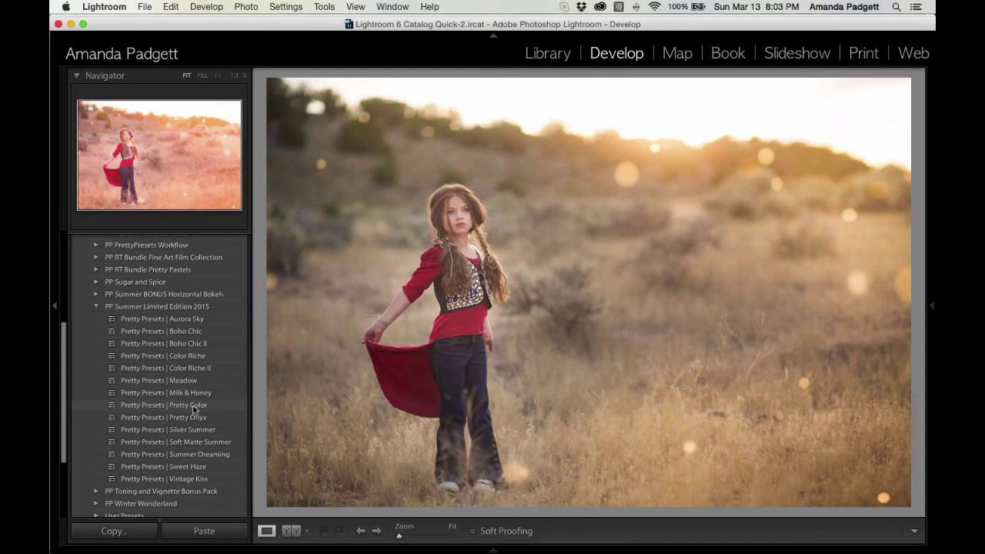
Step: Try the Vintage Kiss, Aurora Sky, Boho Chic II and Color Riche presets, settling on Meadow
scroll(190, 423, "down", 1)
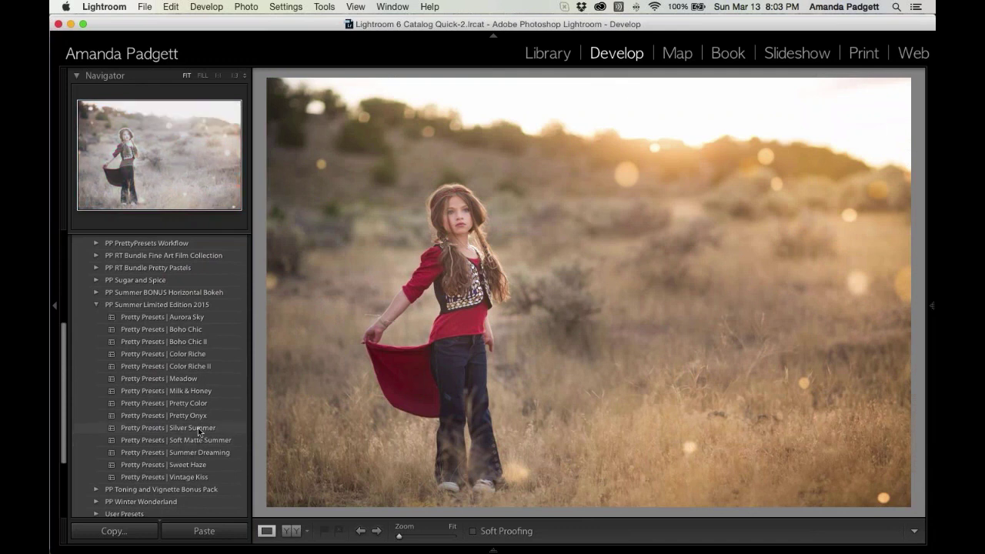
scroll(198, 454, "up", 1)
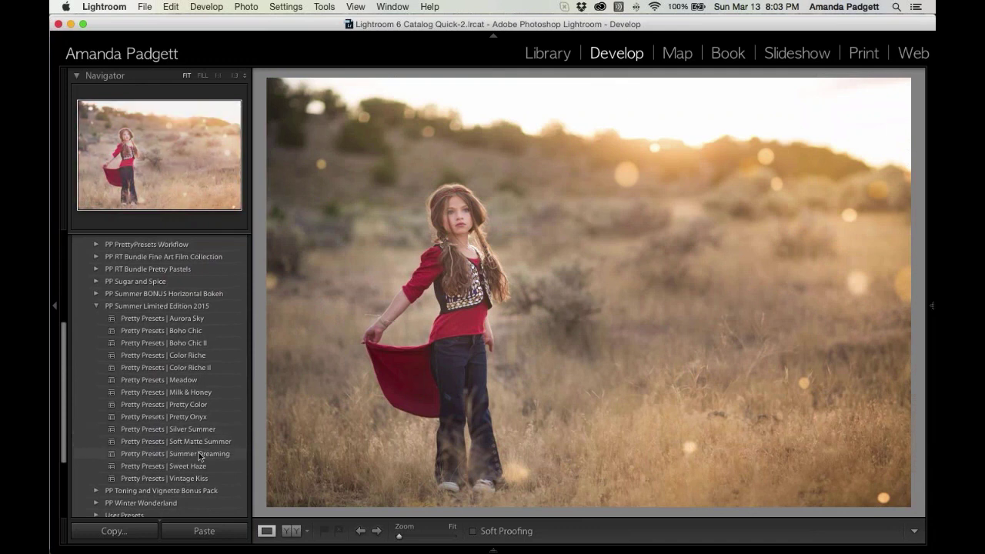
scroll(199, 464, "up", 1)
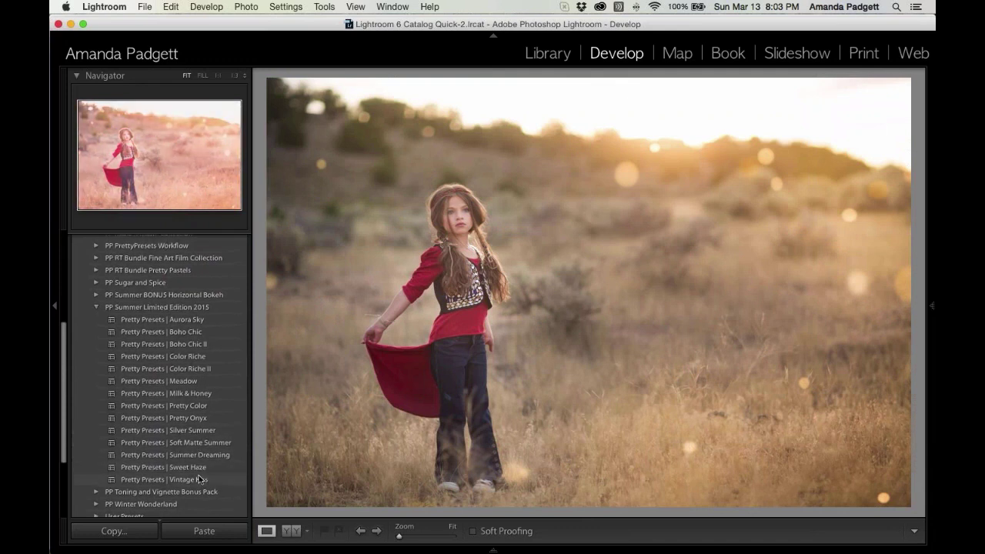
scroll(199, 481, "up", 2)
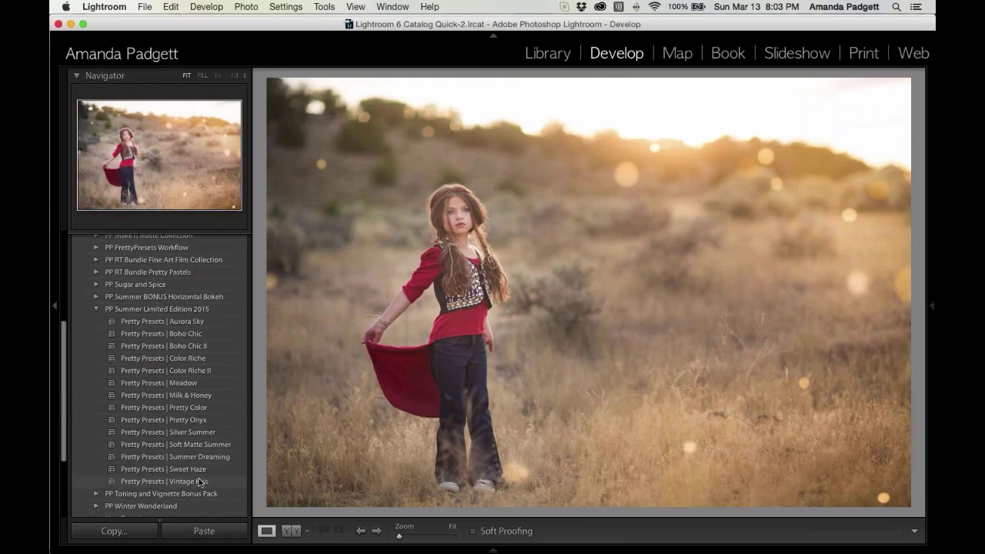
left_click(199, 483)
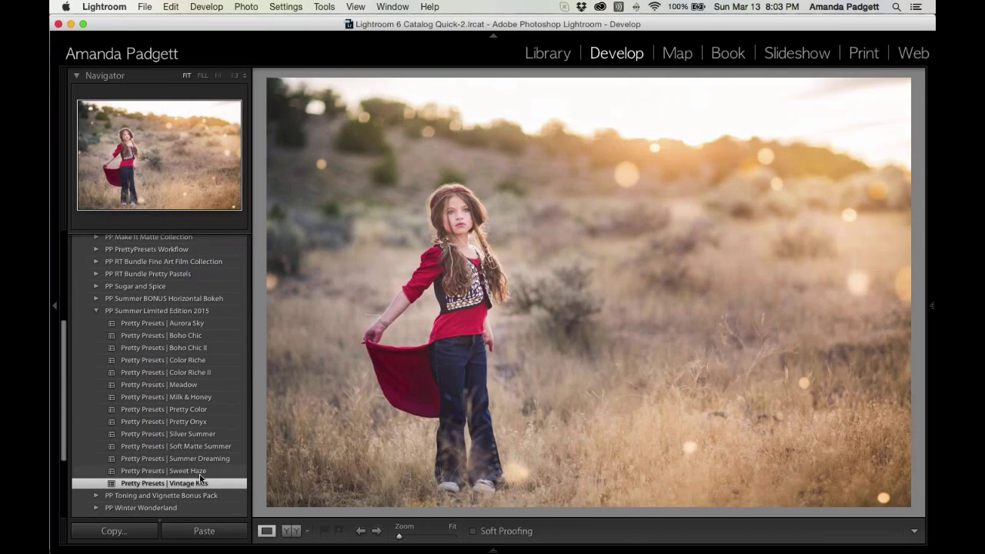
left_click(198, 325)
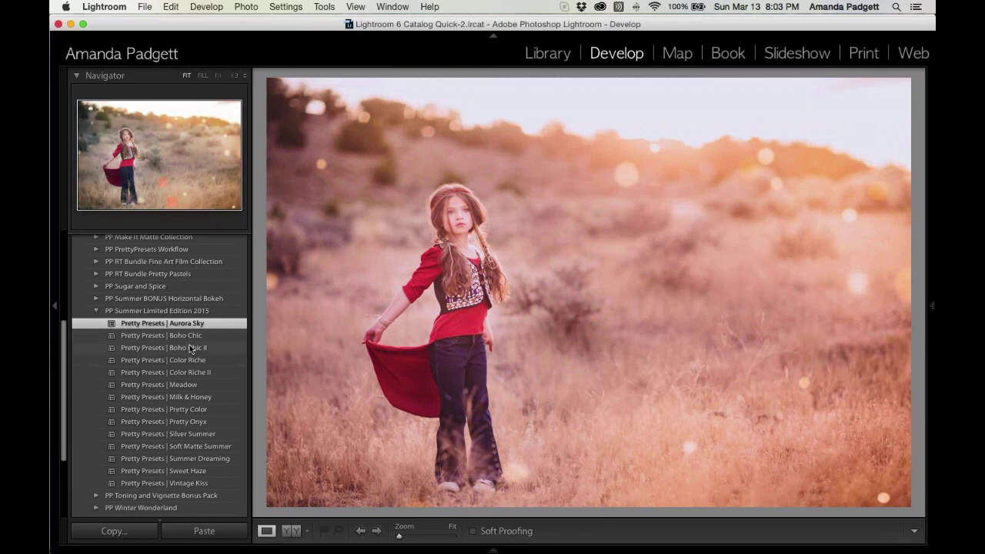
left_click(191, 350)
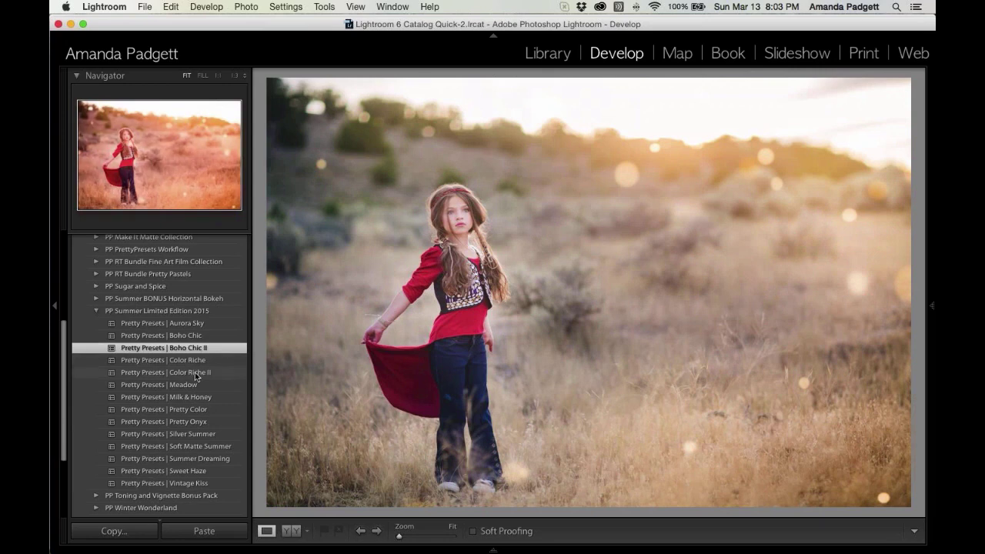
left_click(192, 360)
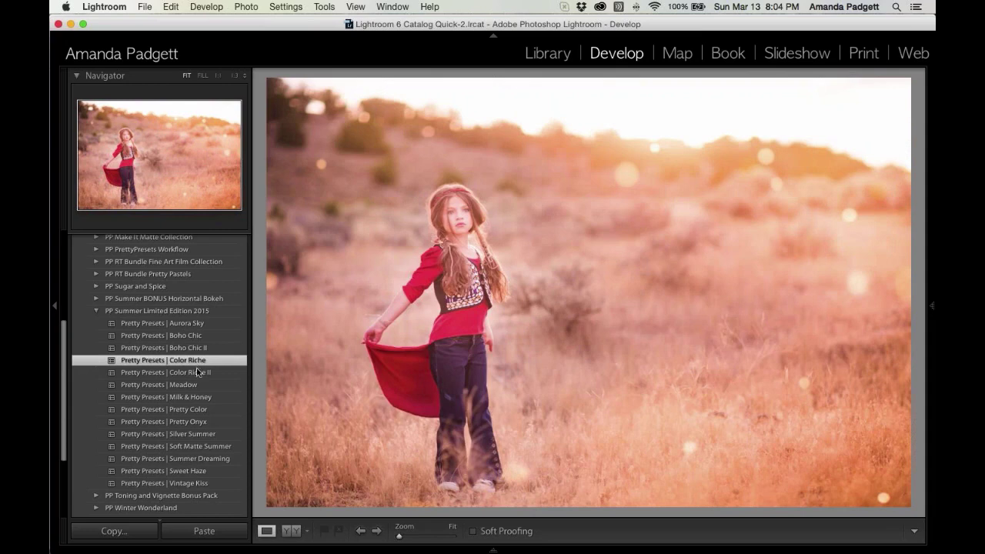
left_click(195, 385)
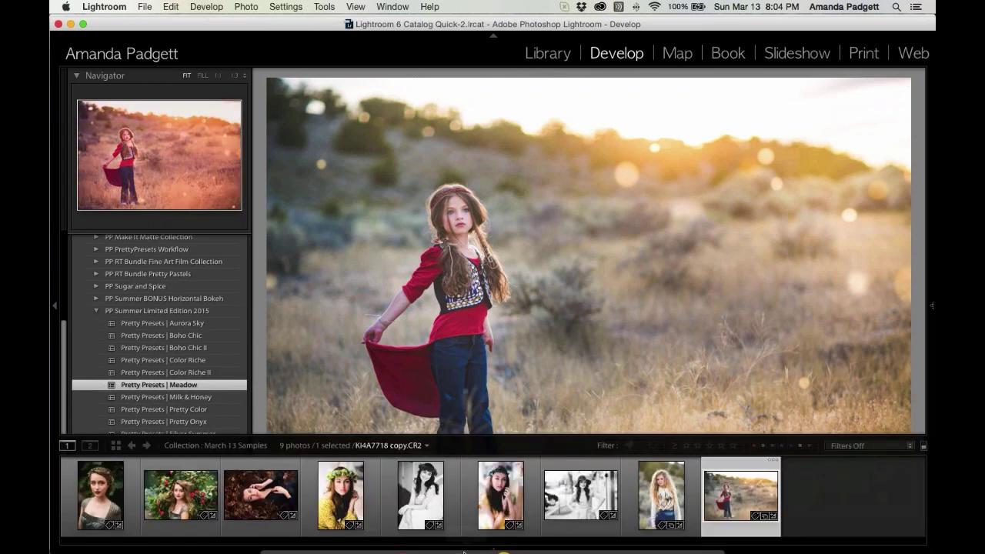
Step: Select the leaf-crown and rose-background portraits in the filmstrip and open Sync settings
mouse_move(416, 504)
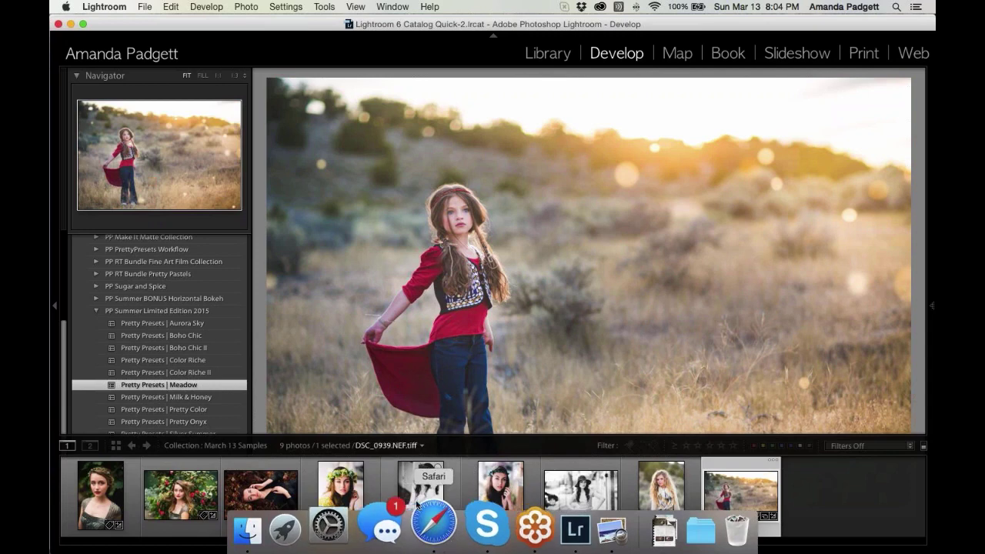
left_click(95, 508)
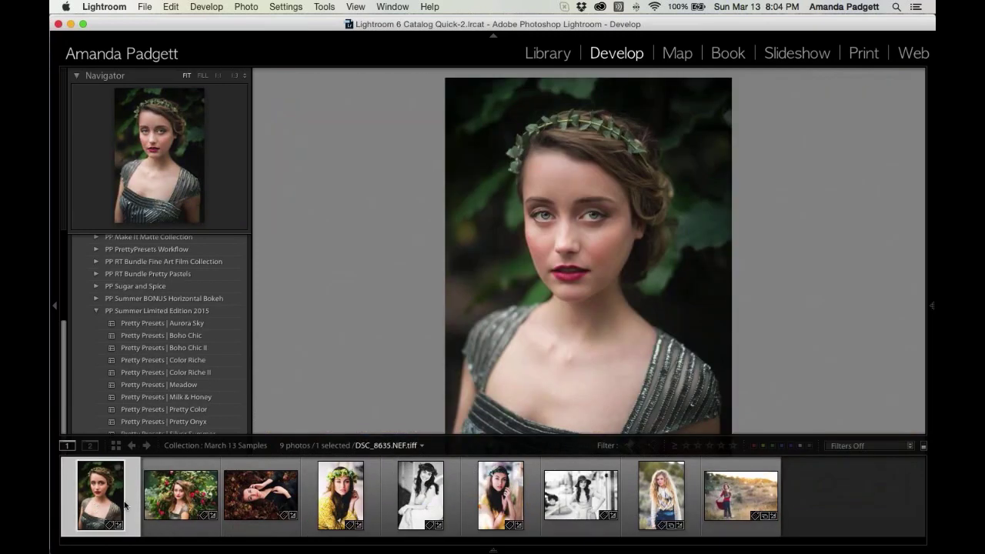
left_click(173, 497, "super")
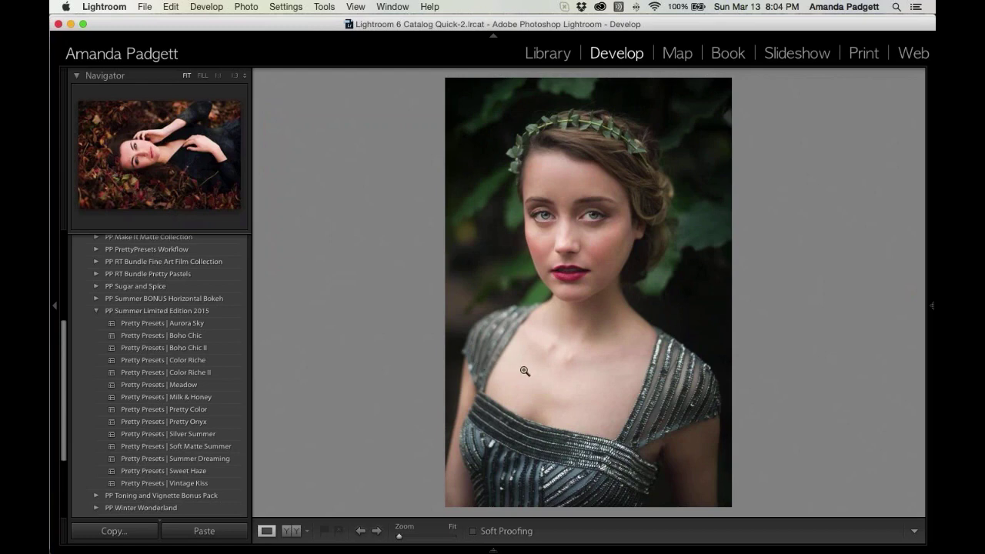
mouse_move(506, 548)
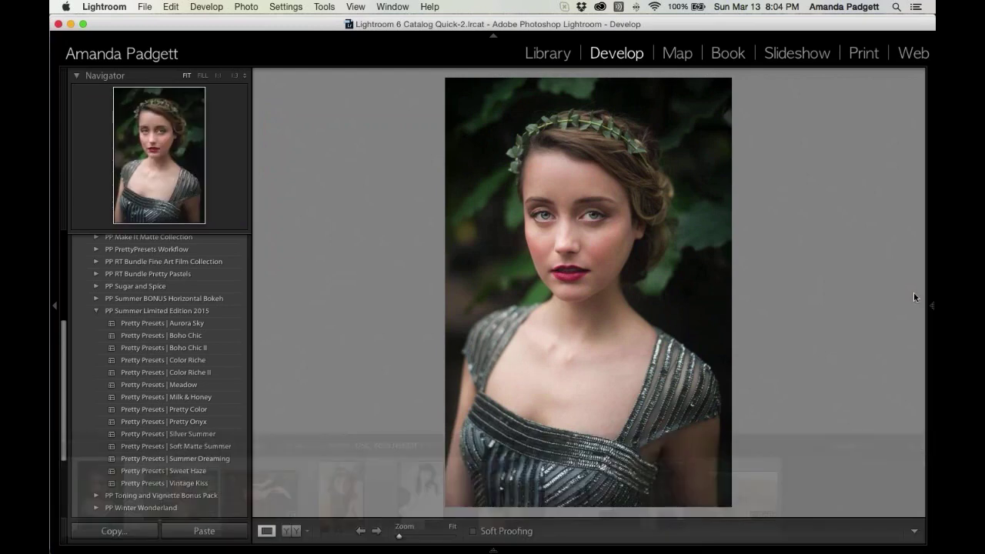
left_click(931, 306)
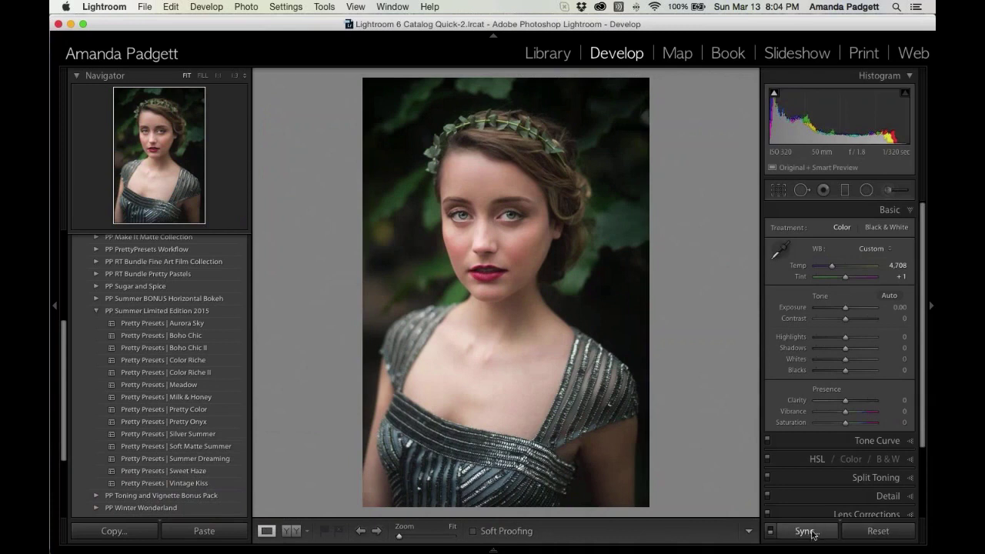
left_click(805, 531)
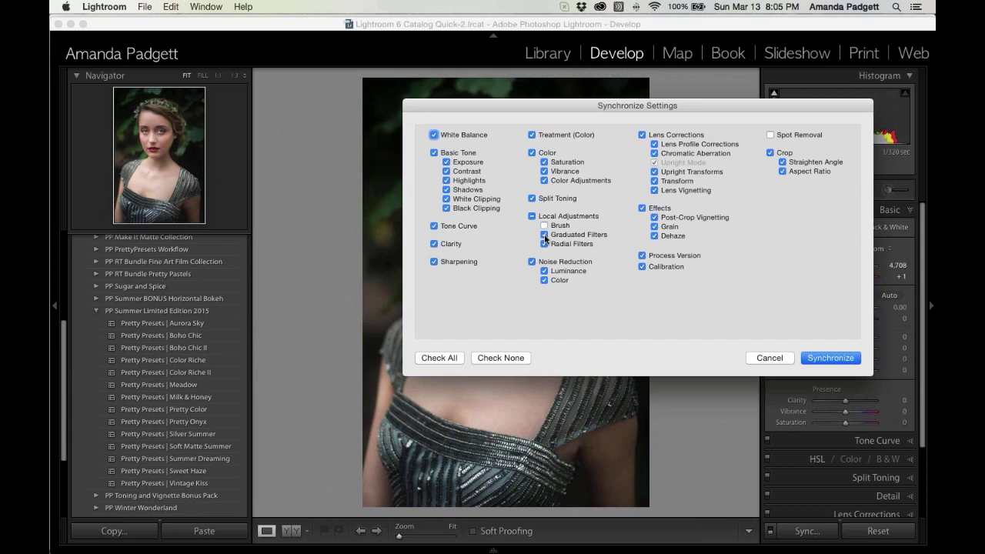
Step: Uncheck Local Adjustments, cancel Synchronize Settings, and select only the sunset field portrait
left_click(531, 216)
left_click(532, 216)
left_click(532, 216)
left_click(770, 358)
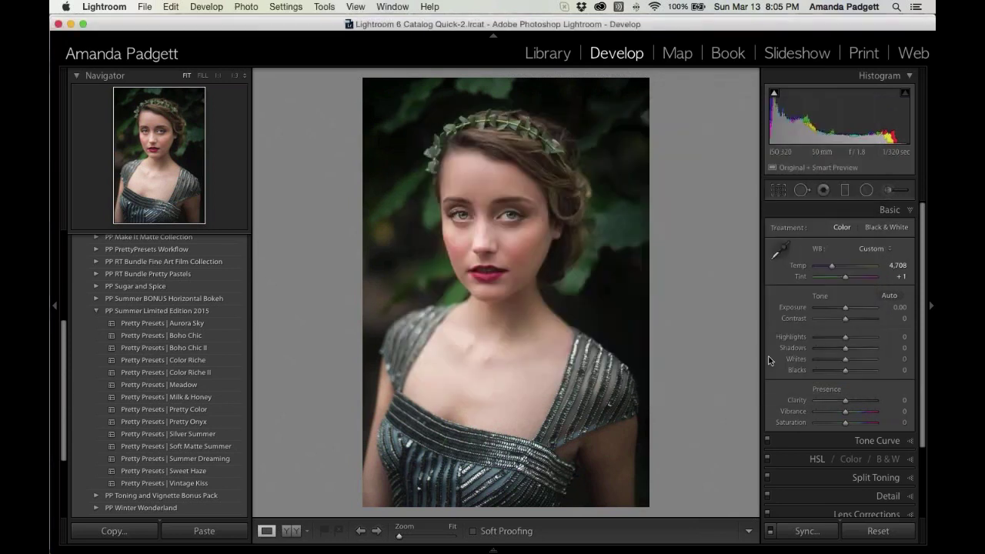
mouse_move(538, 548)
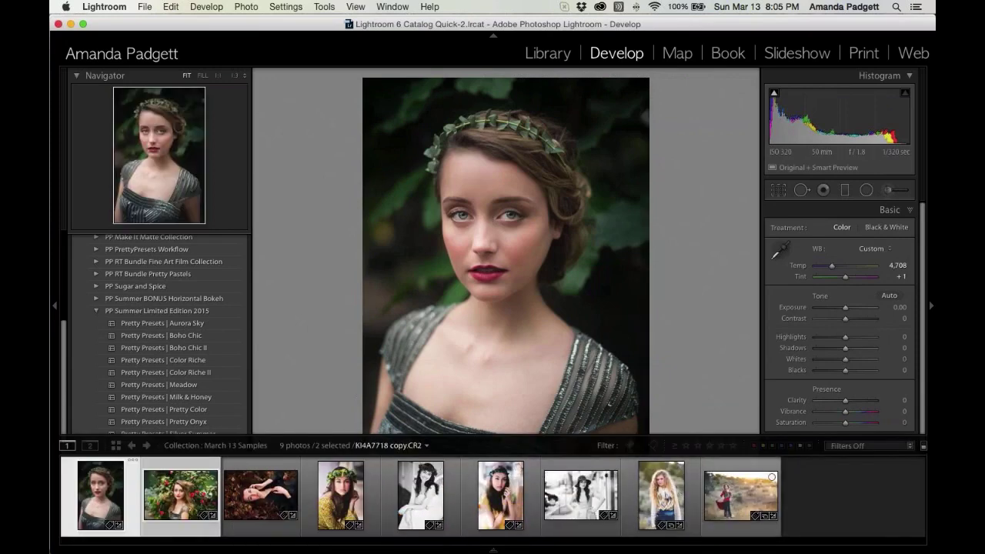
left_click(721, 491)
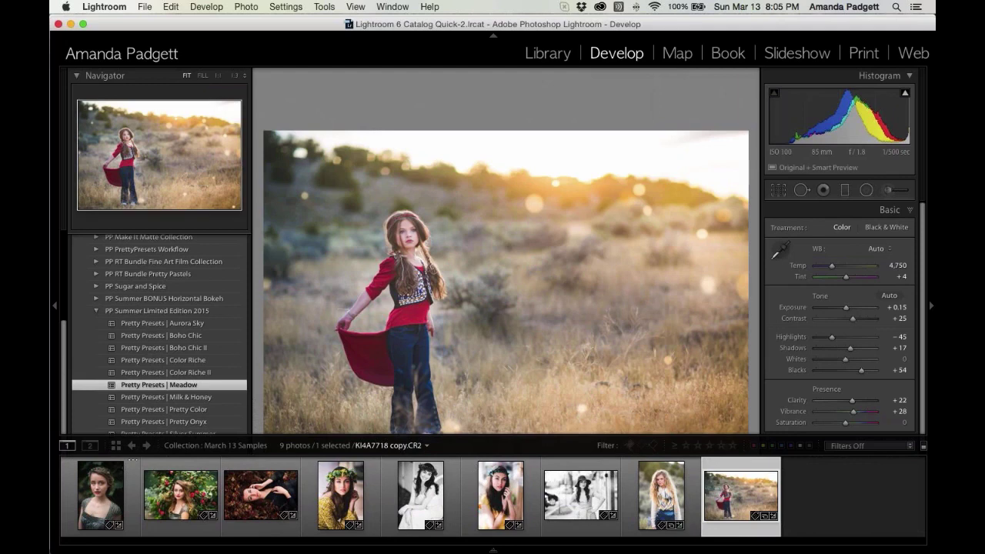